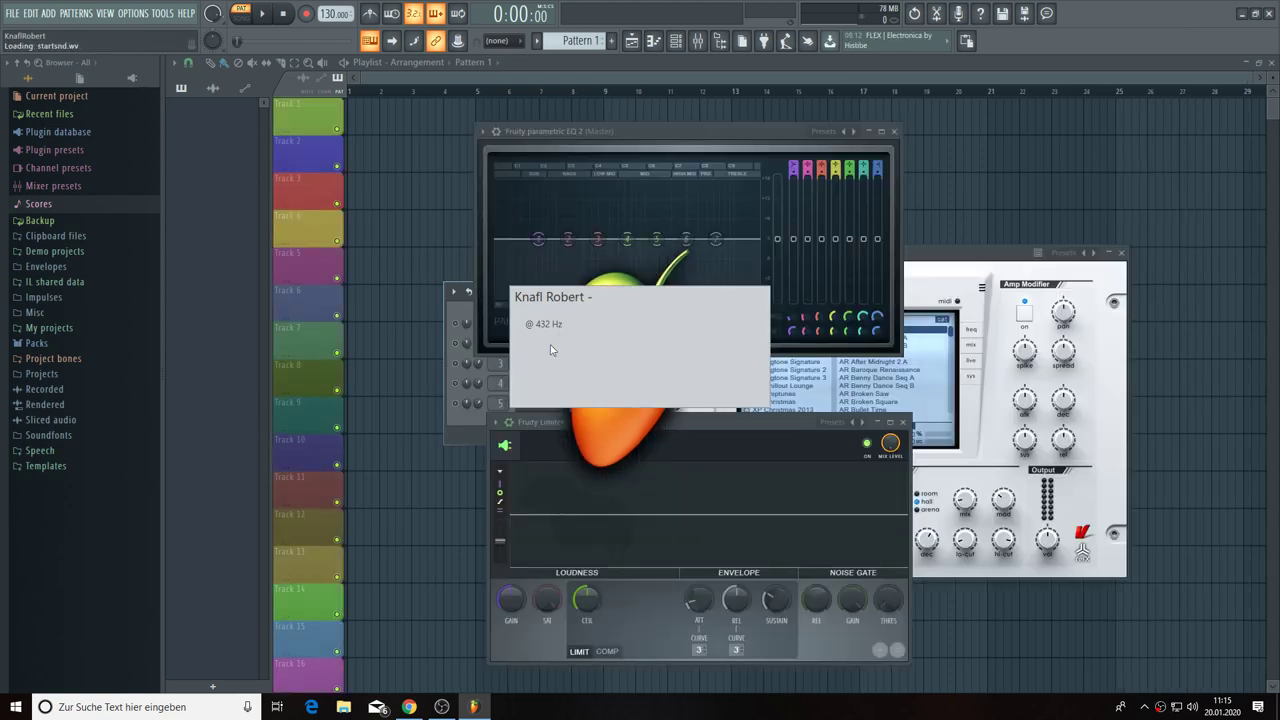
# - Show the channel rack and move it clear of the first Nexus channel's plugin window
pyautogui.click(934, 255)
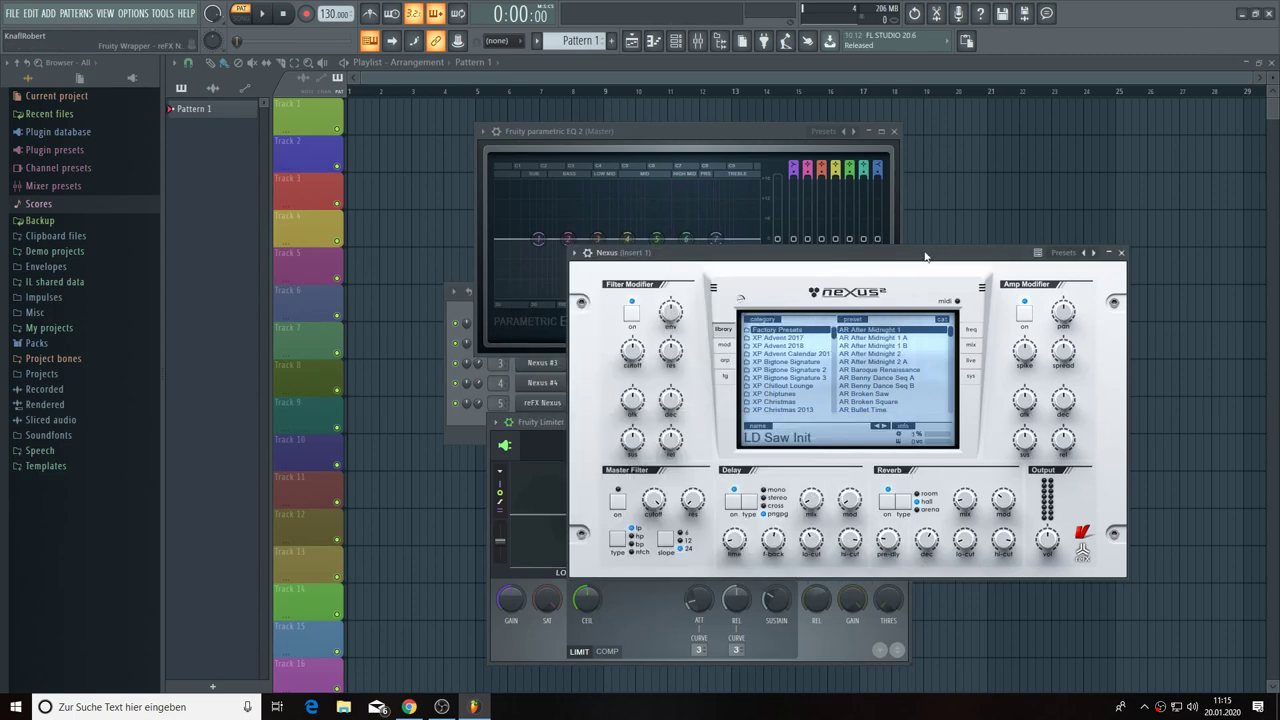
pyautogui.click(677, 43)
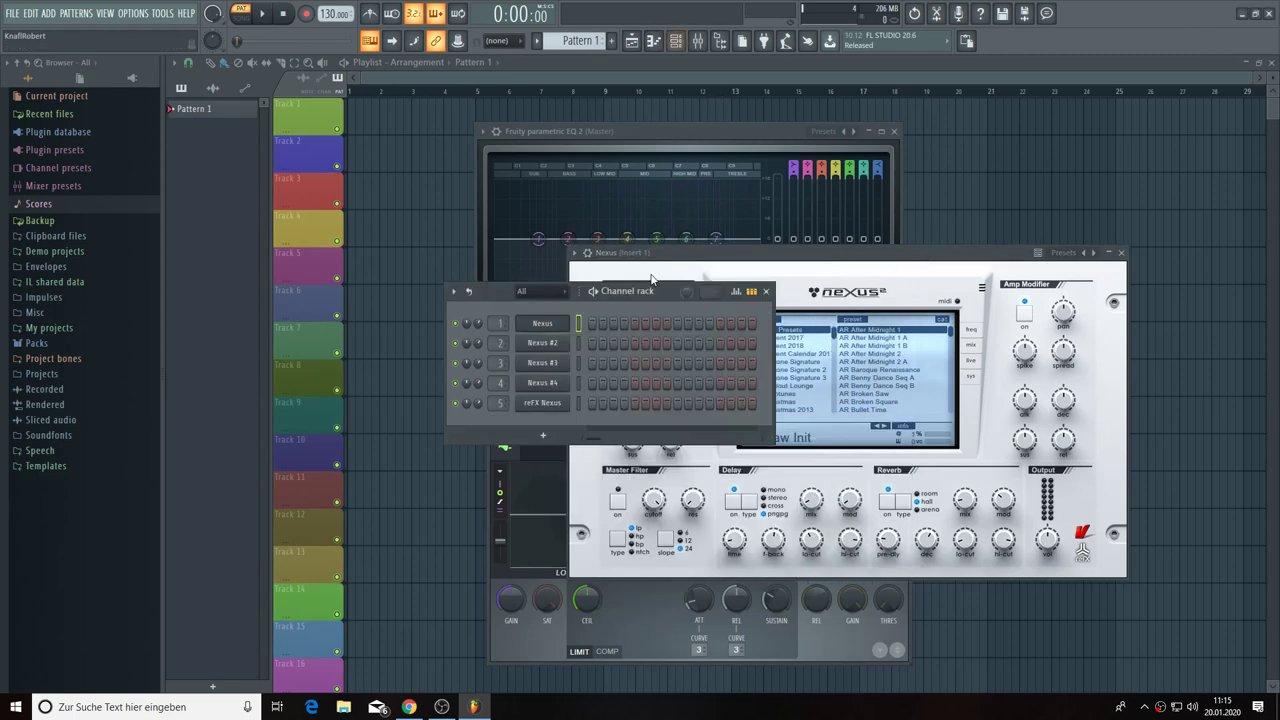
pyautogui.moveTo(655, 295); pyautogui.dragTo(530, 155)
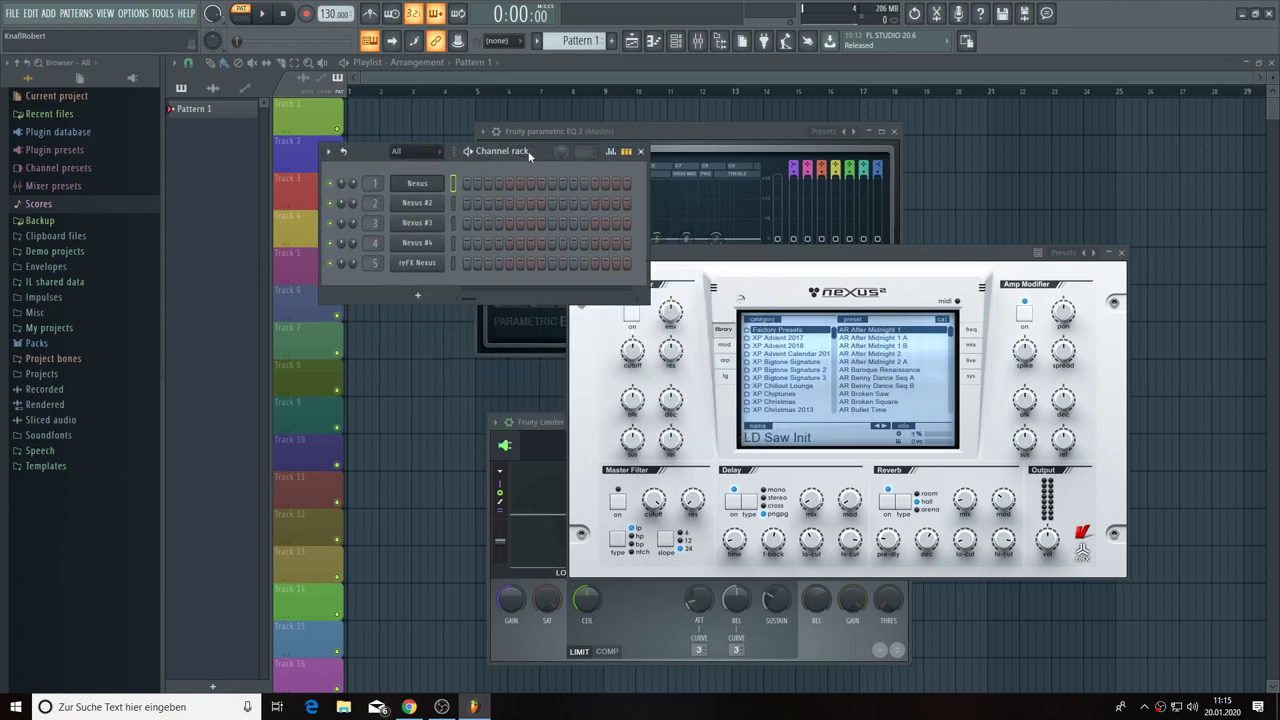
# - In the first Nexus channel, load the SQ Alamo preset from the XP Future Arps 4 category
pyautogui.click(420, 186)
pyautogui.click(420, 186)
pyautogui.scroll(-3, 797, 383)
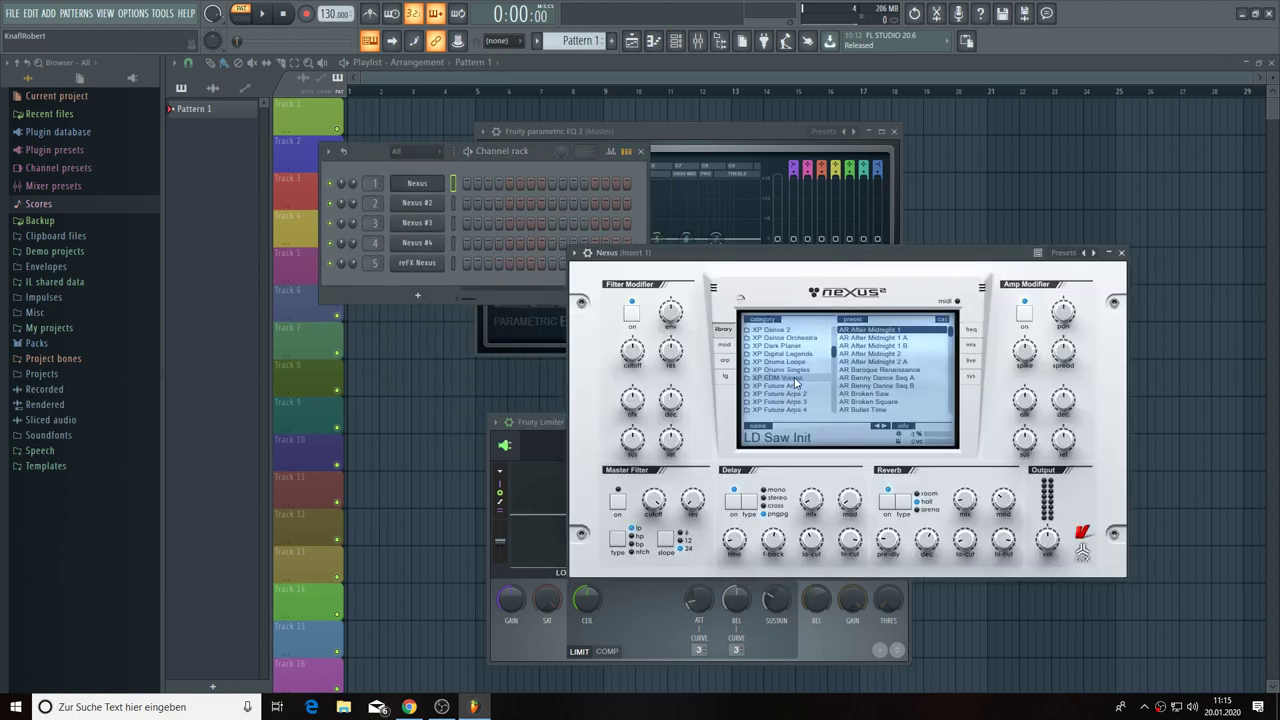
pyautogui.scroll(-3, 797, 383)
pyautogui.click(786, 339)
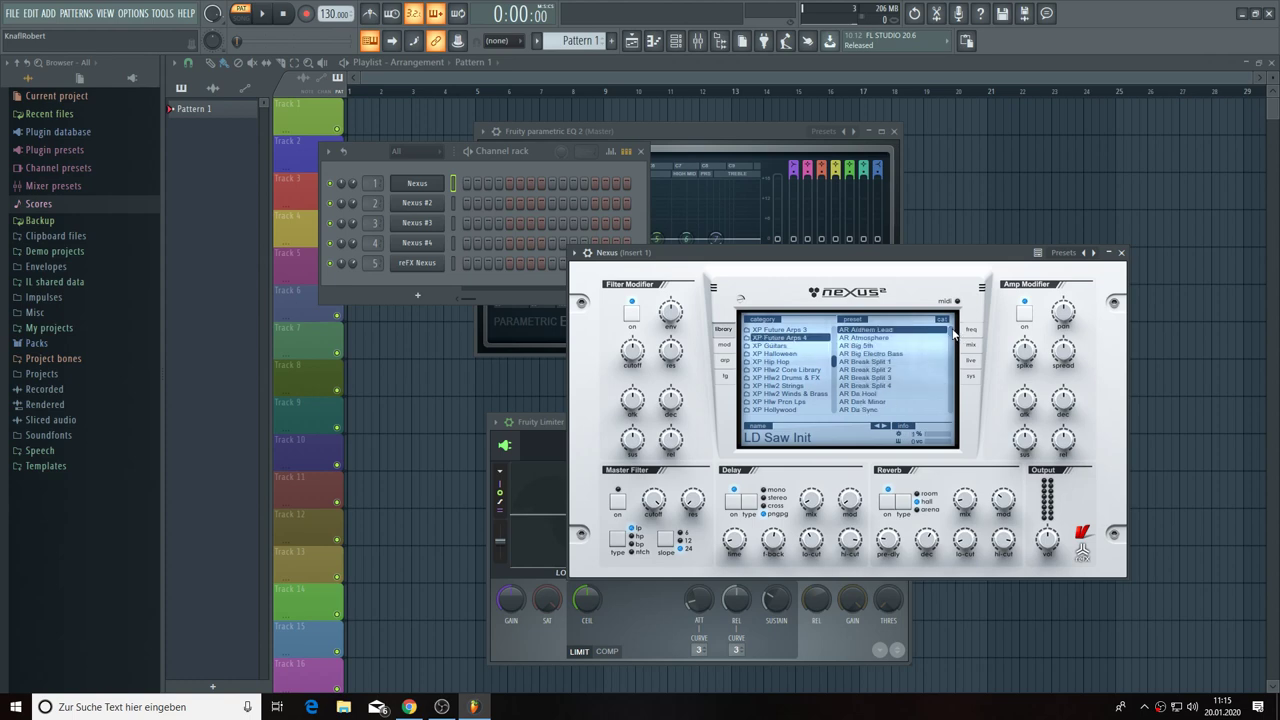
pyautogui.moveTo(954, 333); pyautogui.dragTo(952, 380)
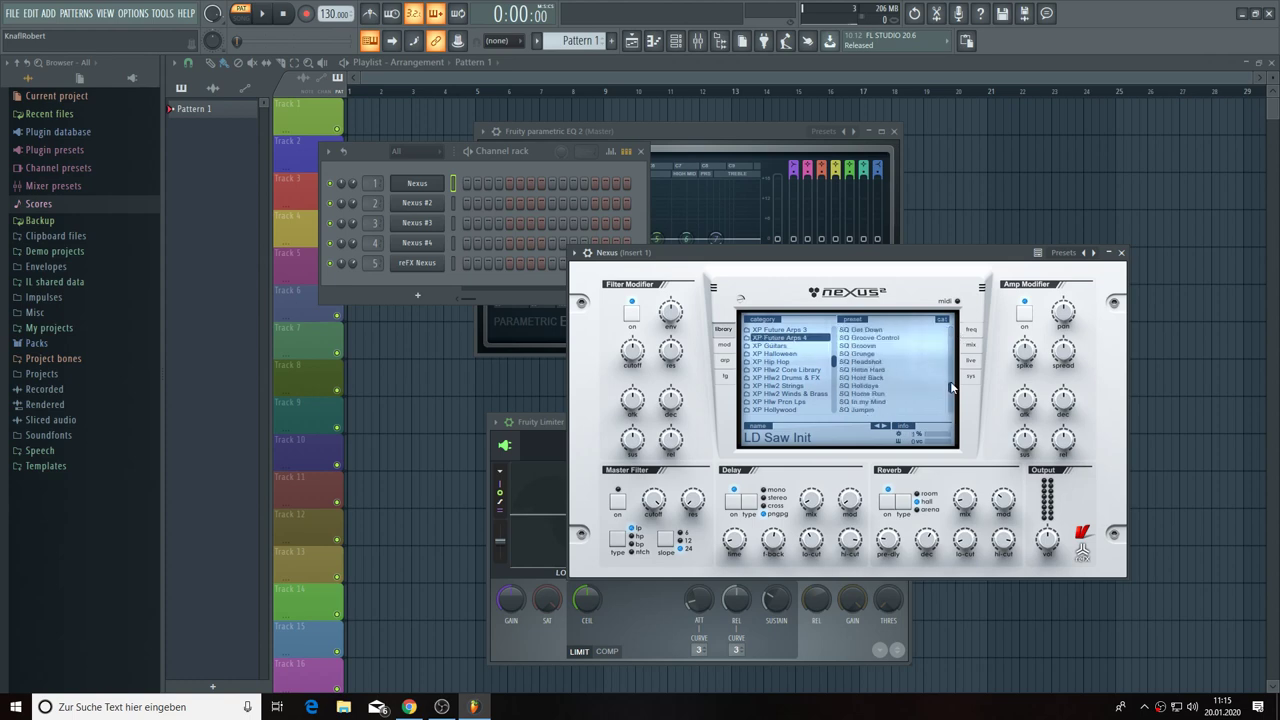
pyautogui.scroll(-1, 869, 377)
pyautogui.click(862, 362)
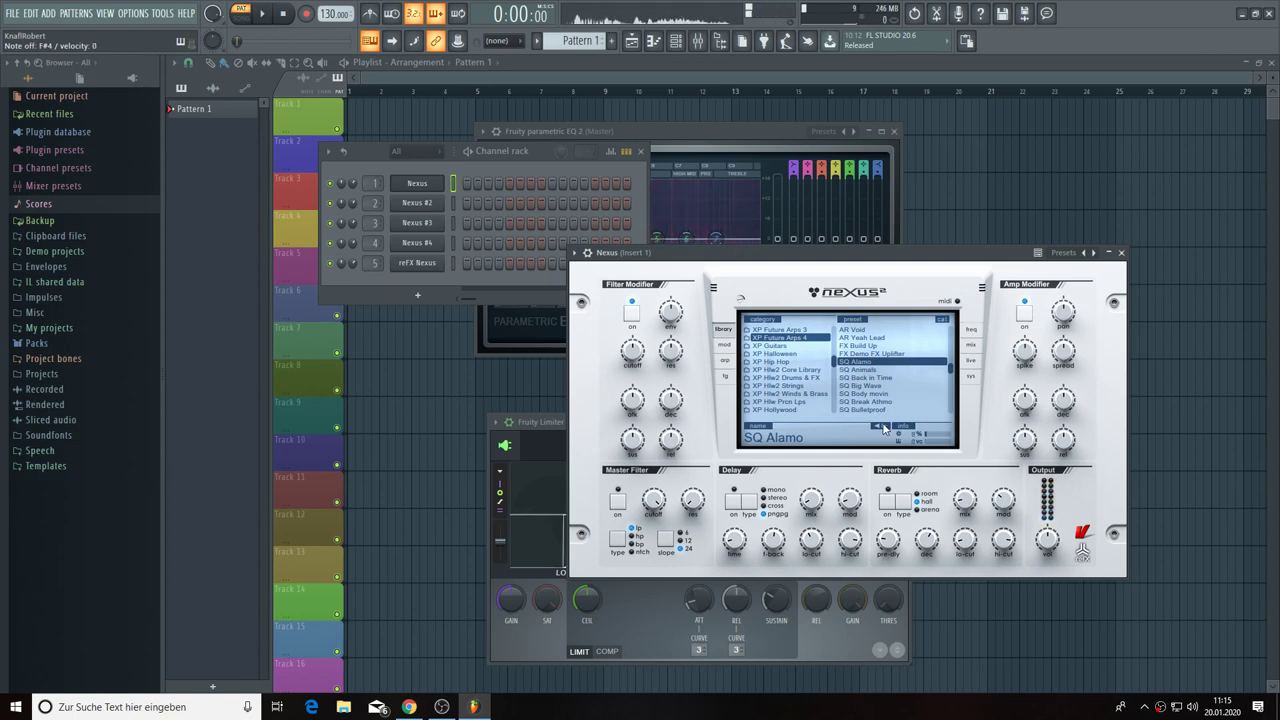
# - Step through the first Nexus channel's presets following SQ Alamo, auditioning each, and end on SQ Bulletproof
pyautogui.click(883, 428)
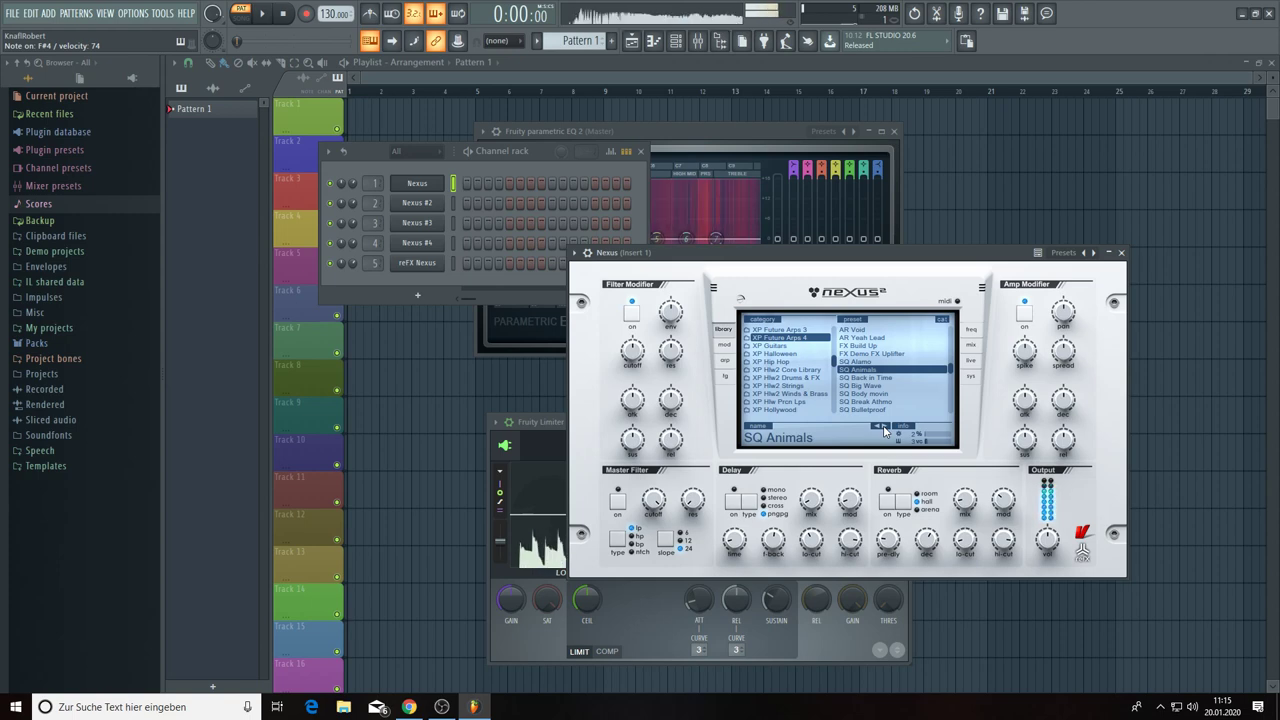
pyautogui.click(883, 428)
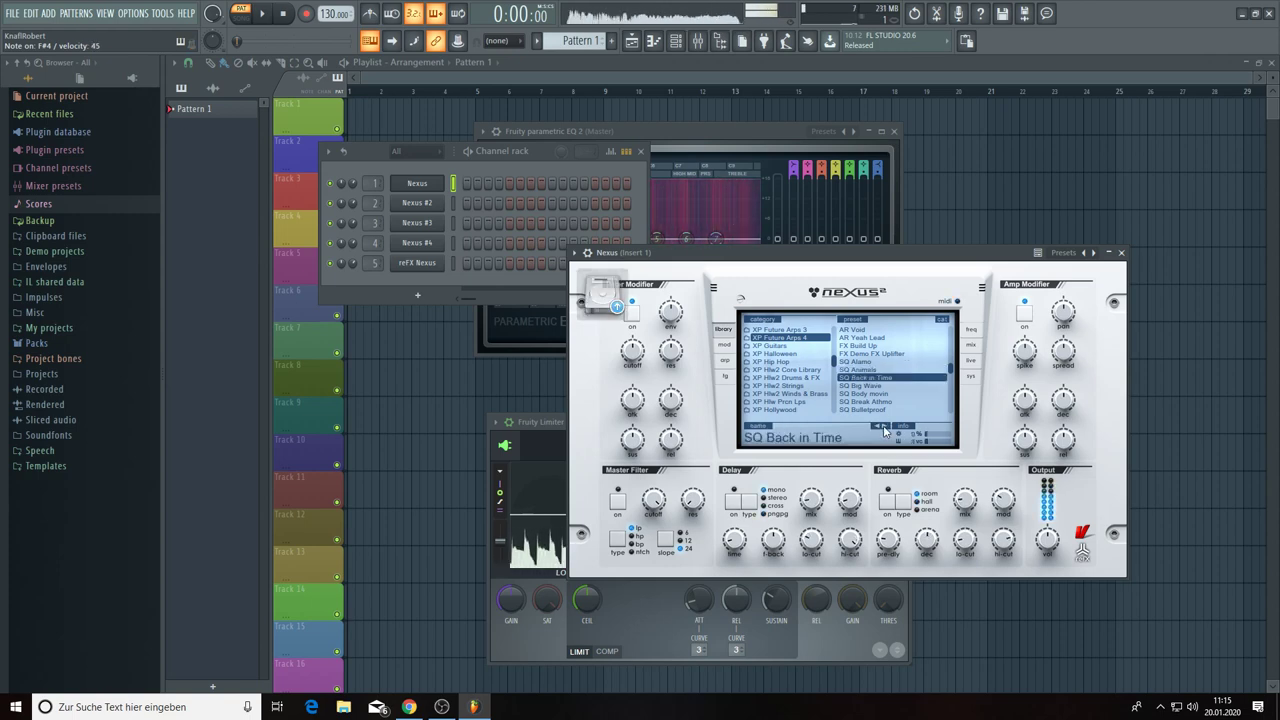
pyautogui.click(883, 428)
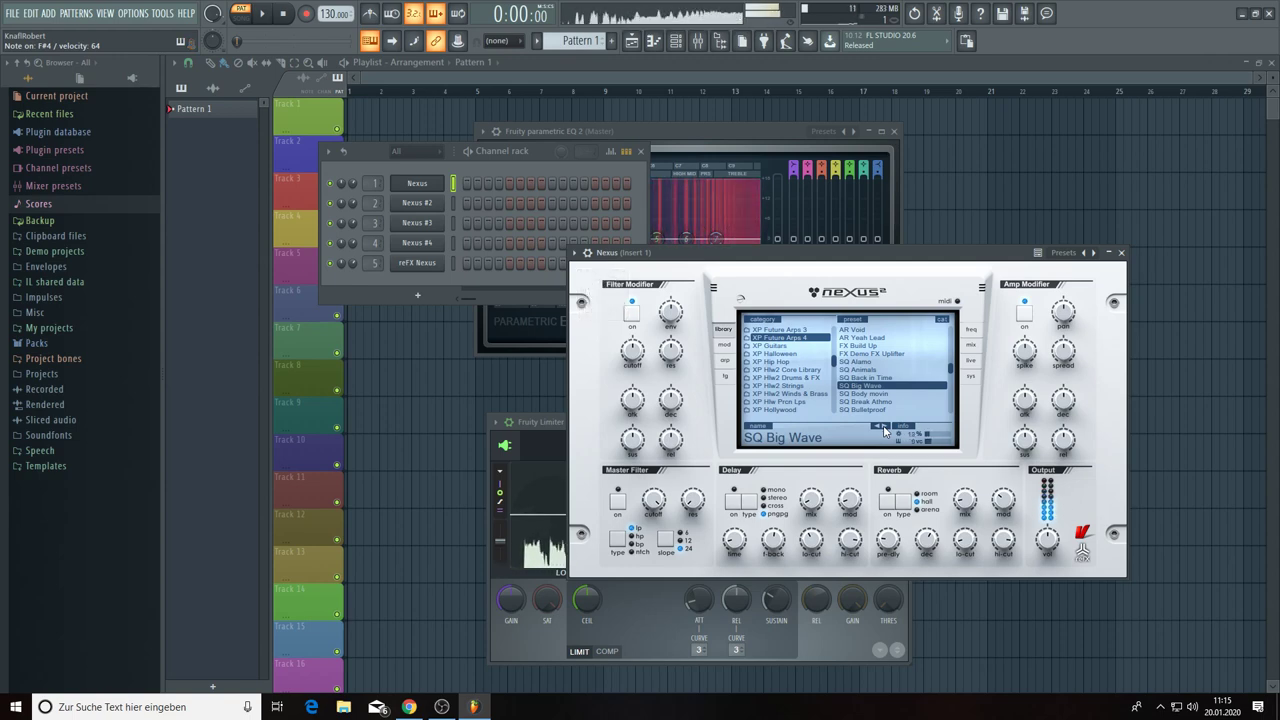
pyautogui.click(883, 428)
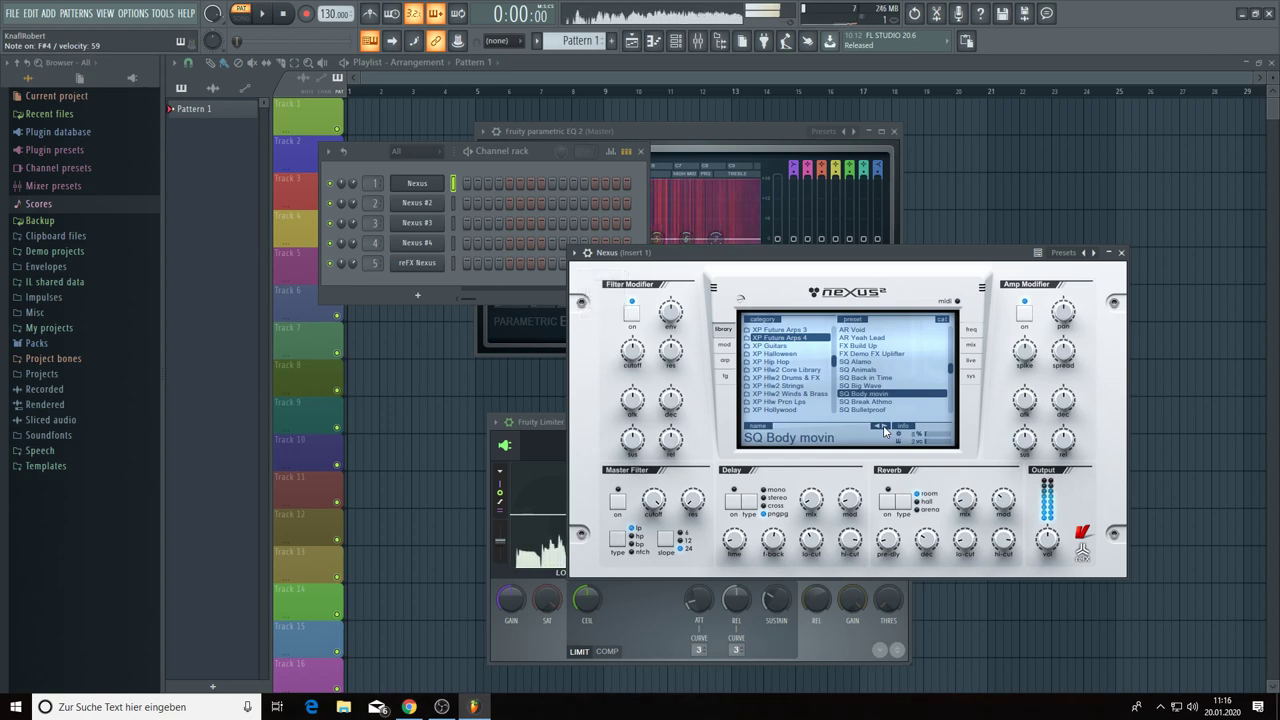
pyautogui.click(882, 428)
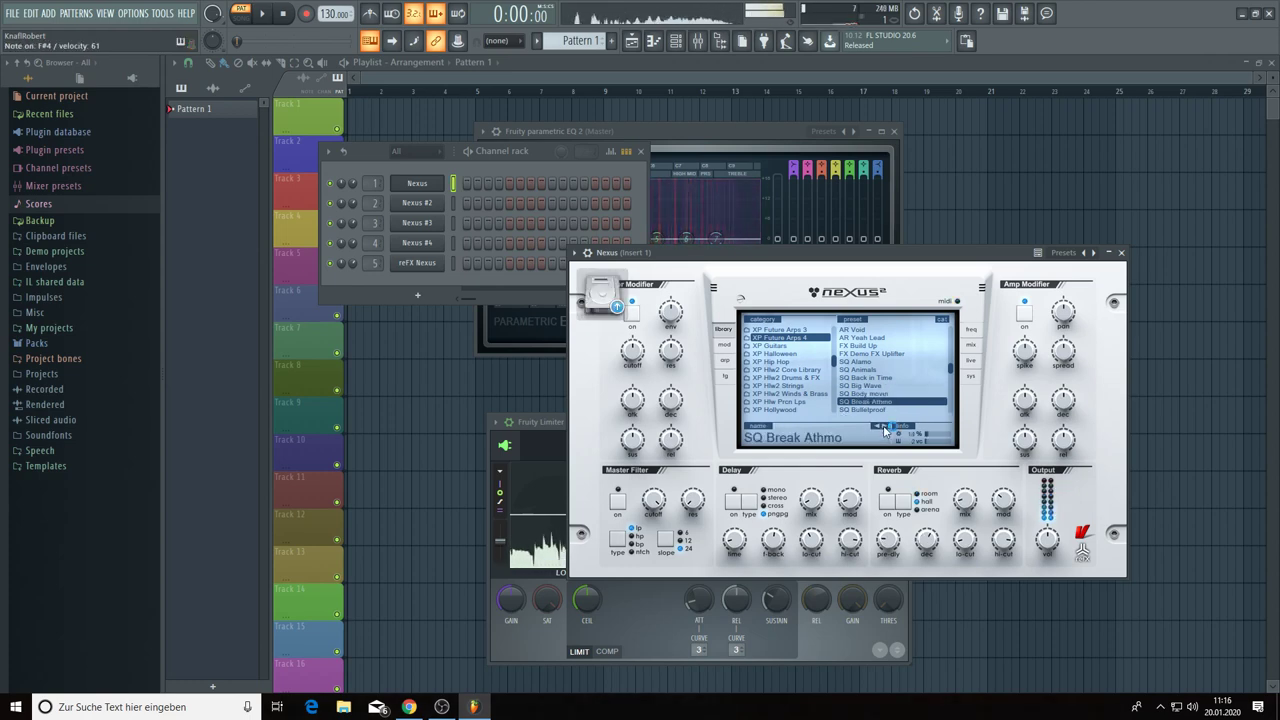
pyautogui.click(883, 428)
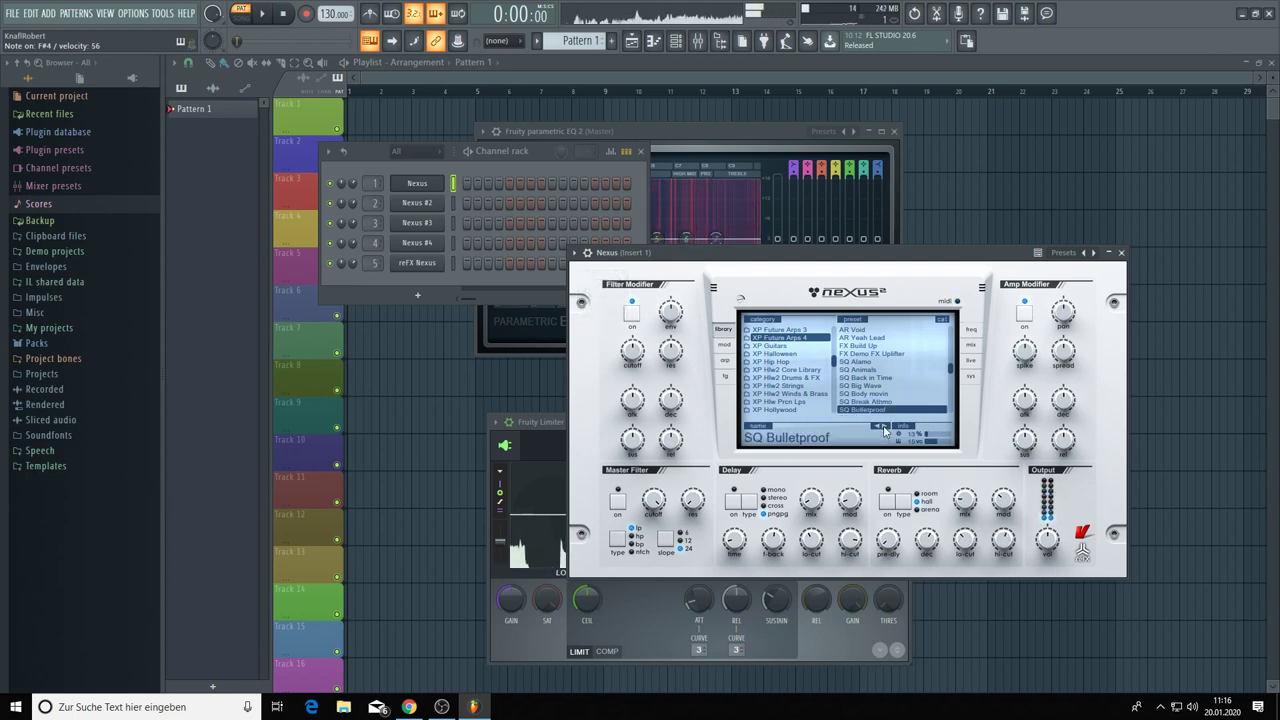
# - In Nexus #2, audition the XP Future Arps 4 presets from AR Anthem Lead onward and load AR Big Electro Bass
pyautogui.click(416, 203)
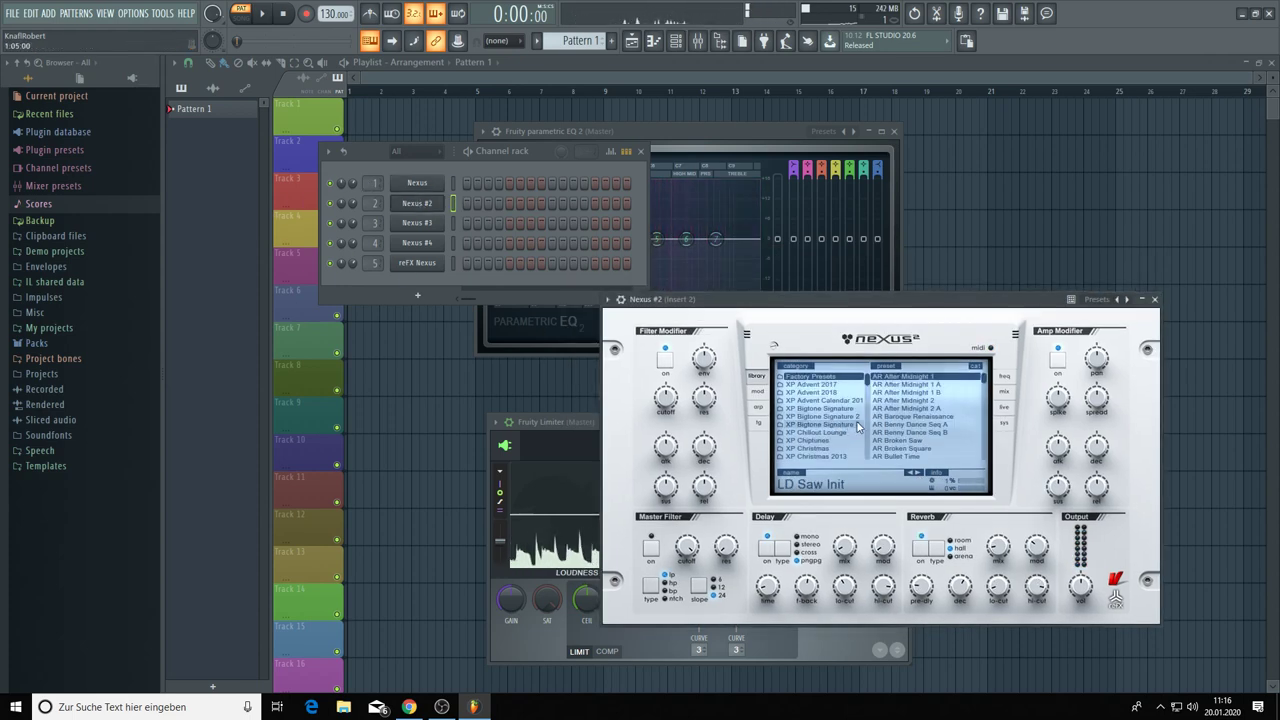
pyautogui.scroll(-6, 873, 383)
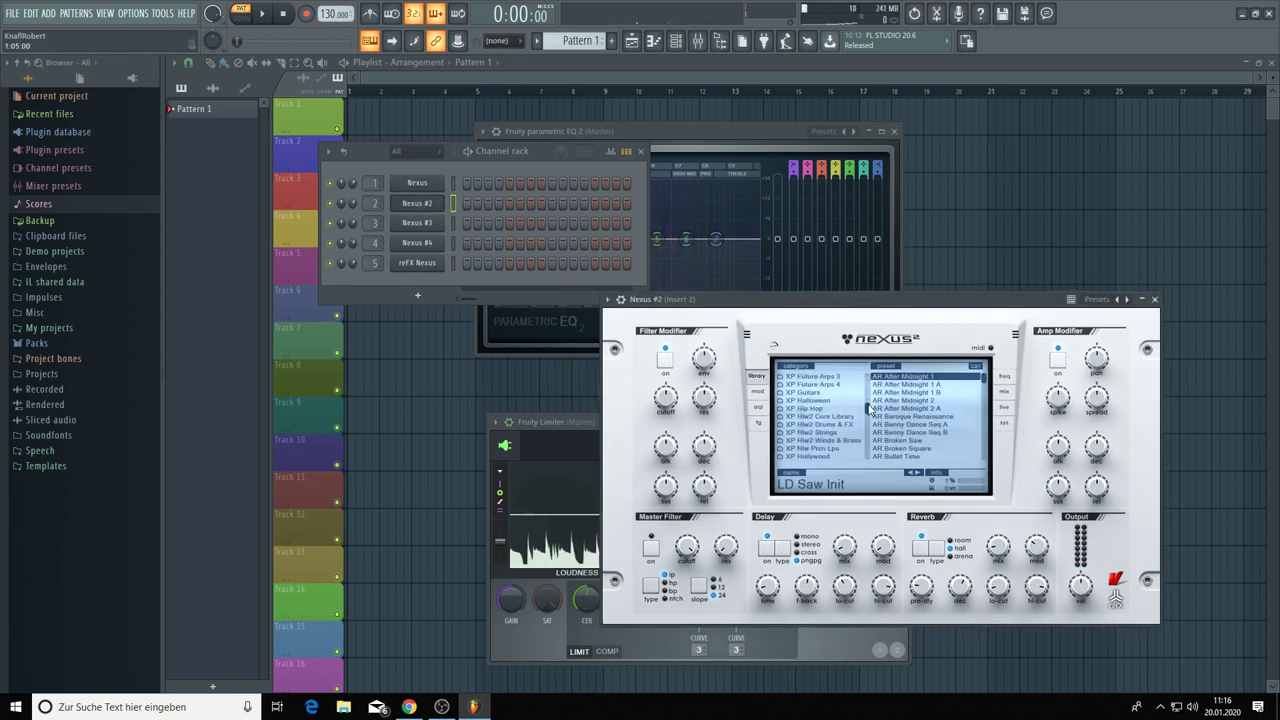
pyautogui.click(840, 409)
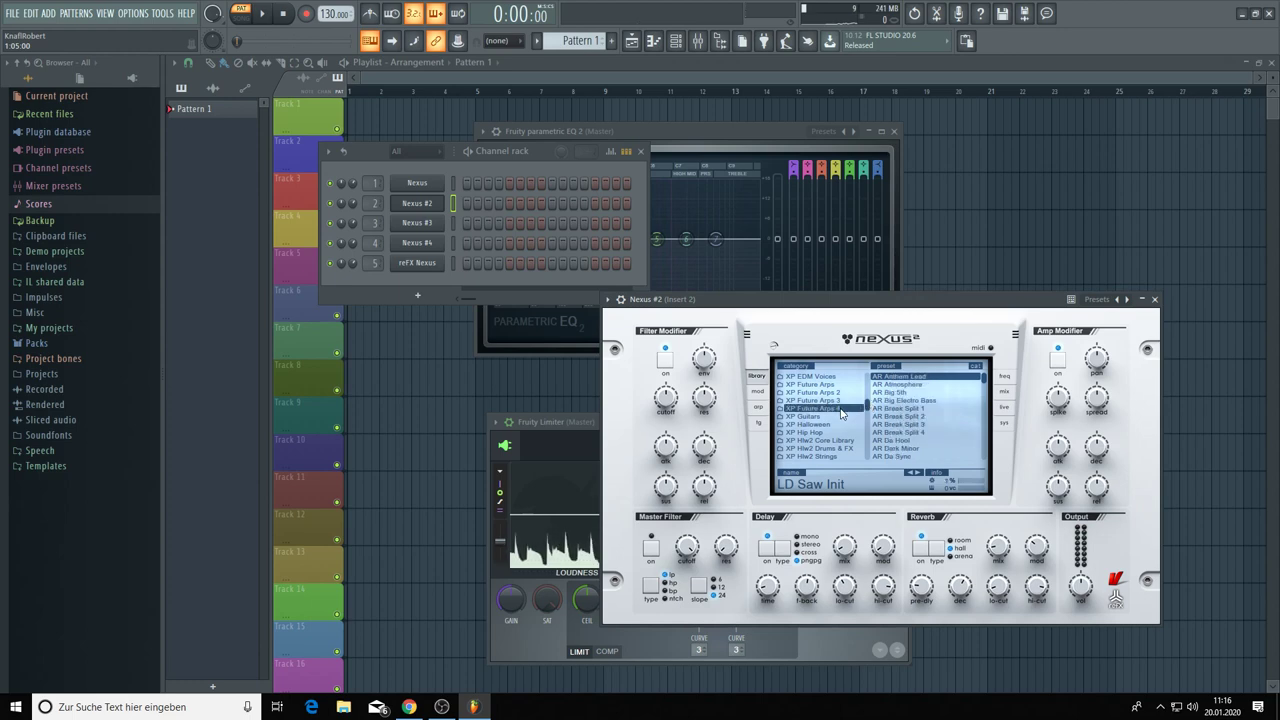
pyautogui.click(921, 378)
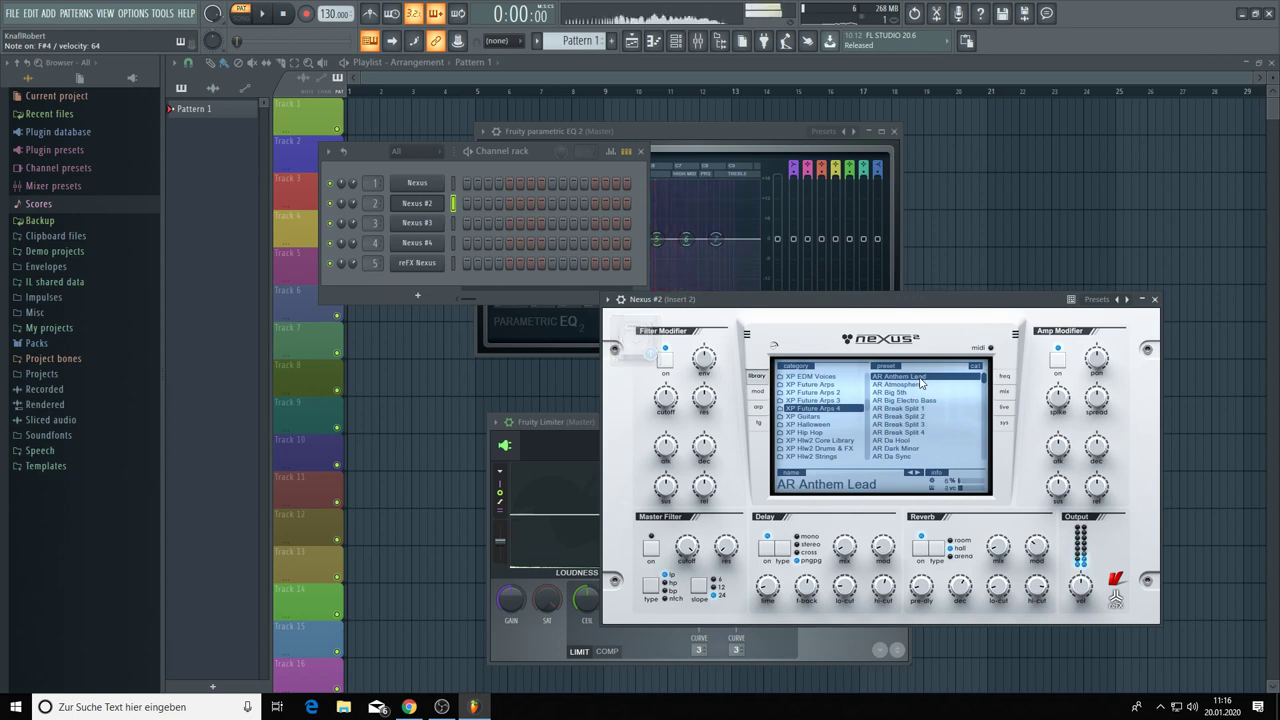
pyautogui.click(921, 384)
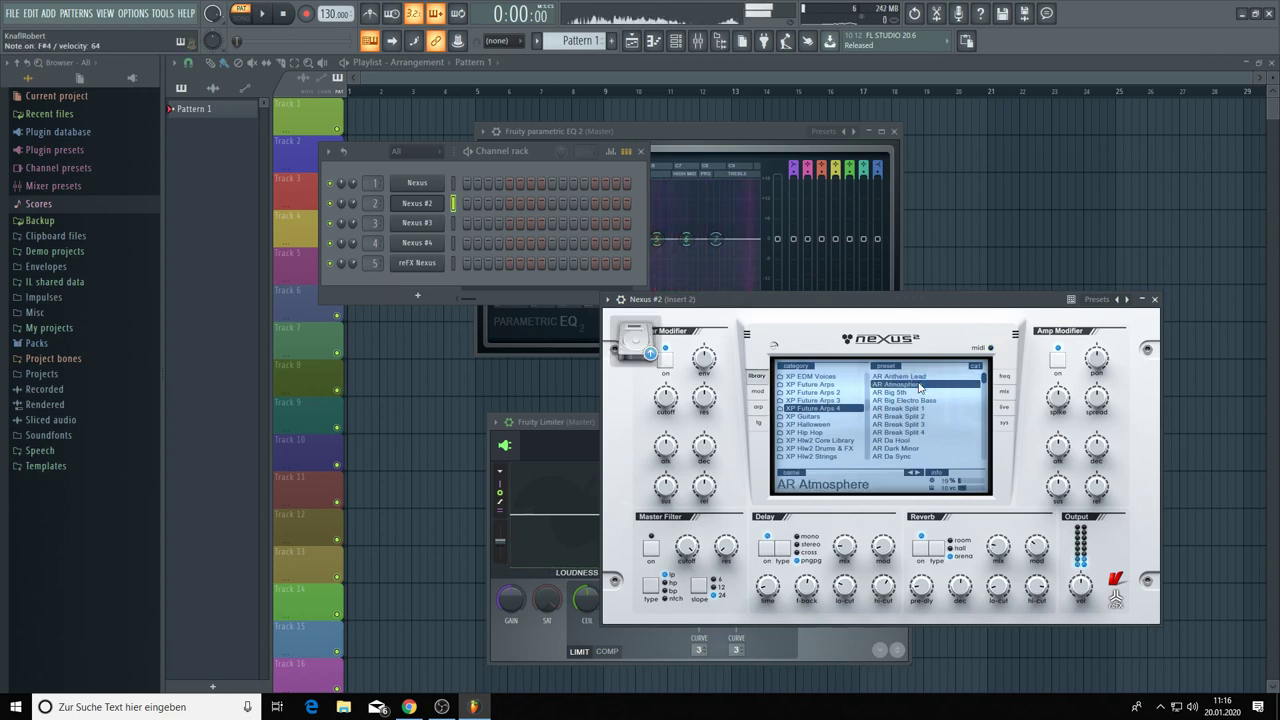
pyautogui.click(920, 392)
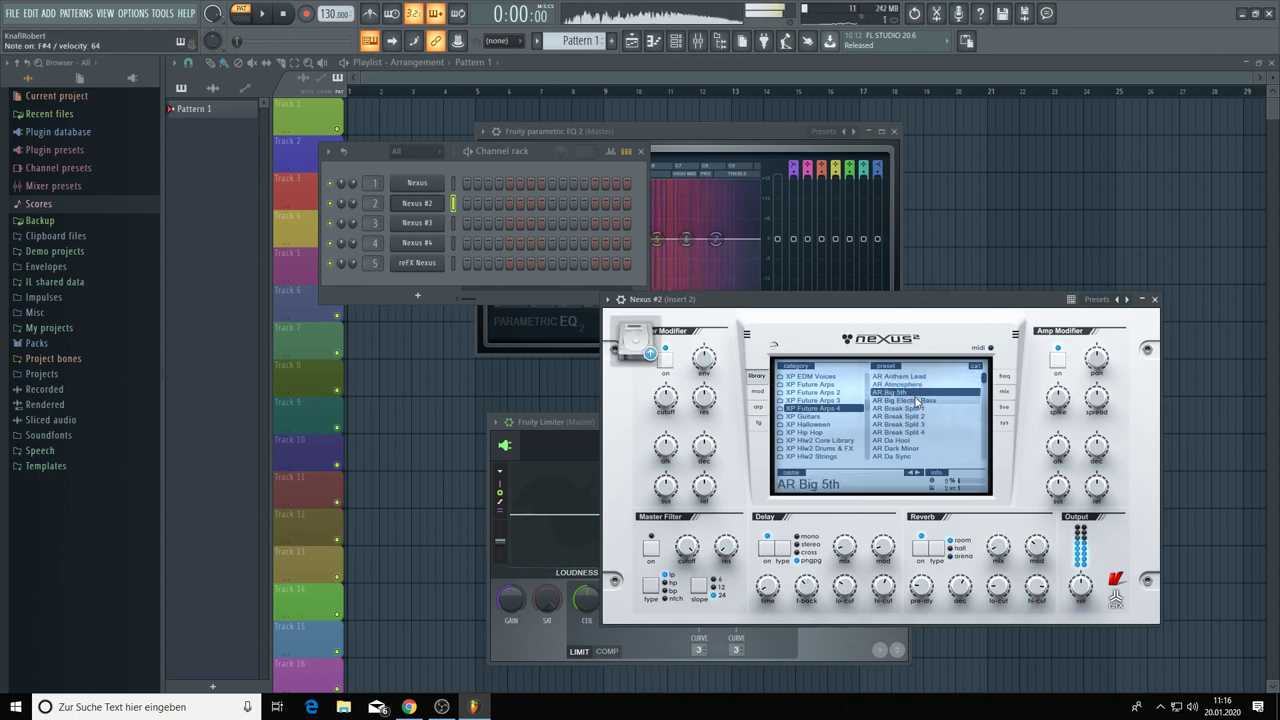
pyautogui.click(917, 400)
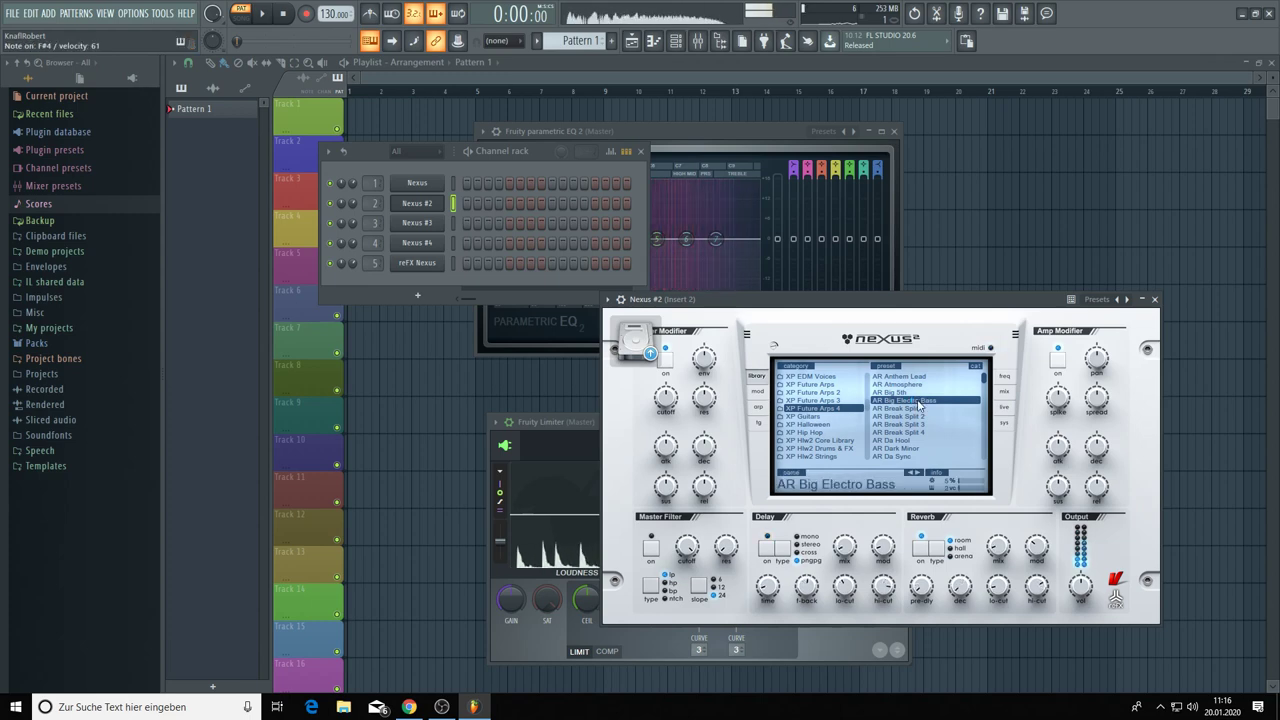
# - Insert a Layer channel directly below Nexus #2 in the channel rack and open its settings
pyautogui.rightClick(406, 222)
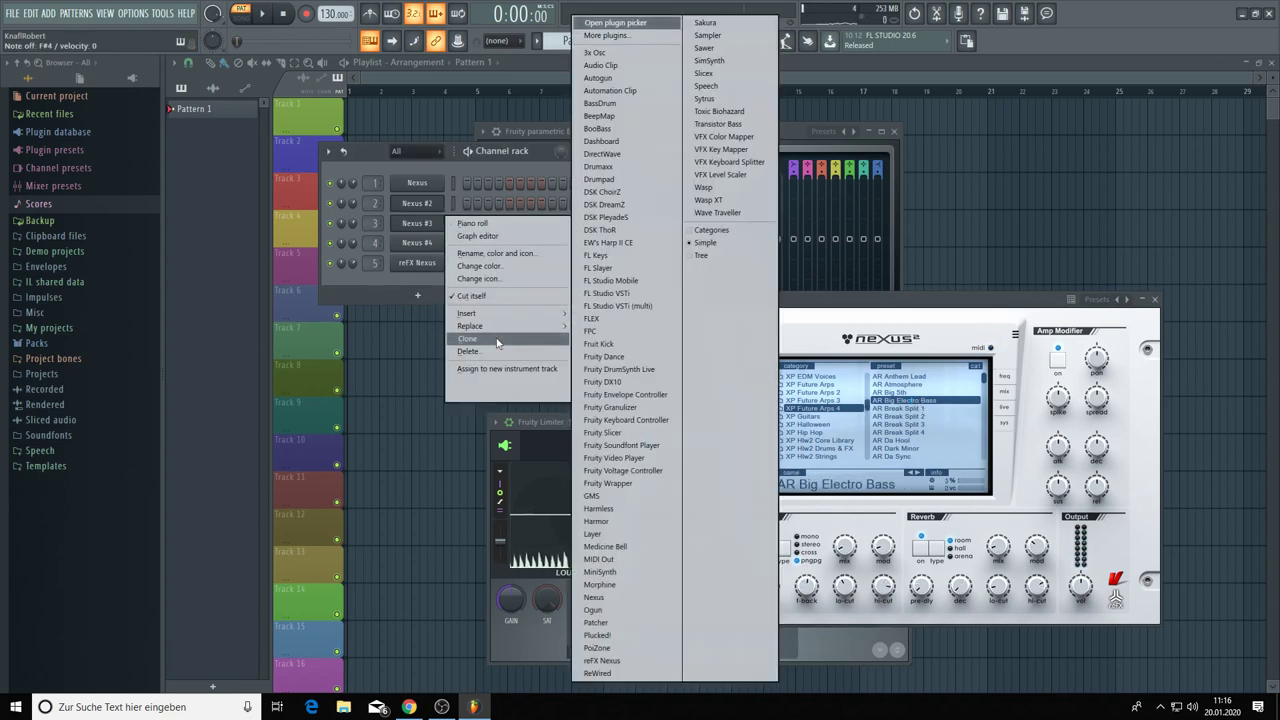
pyautogui.moveTo(555, 333)
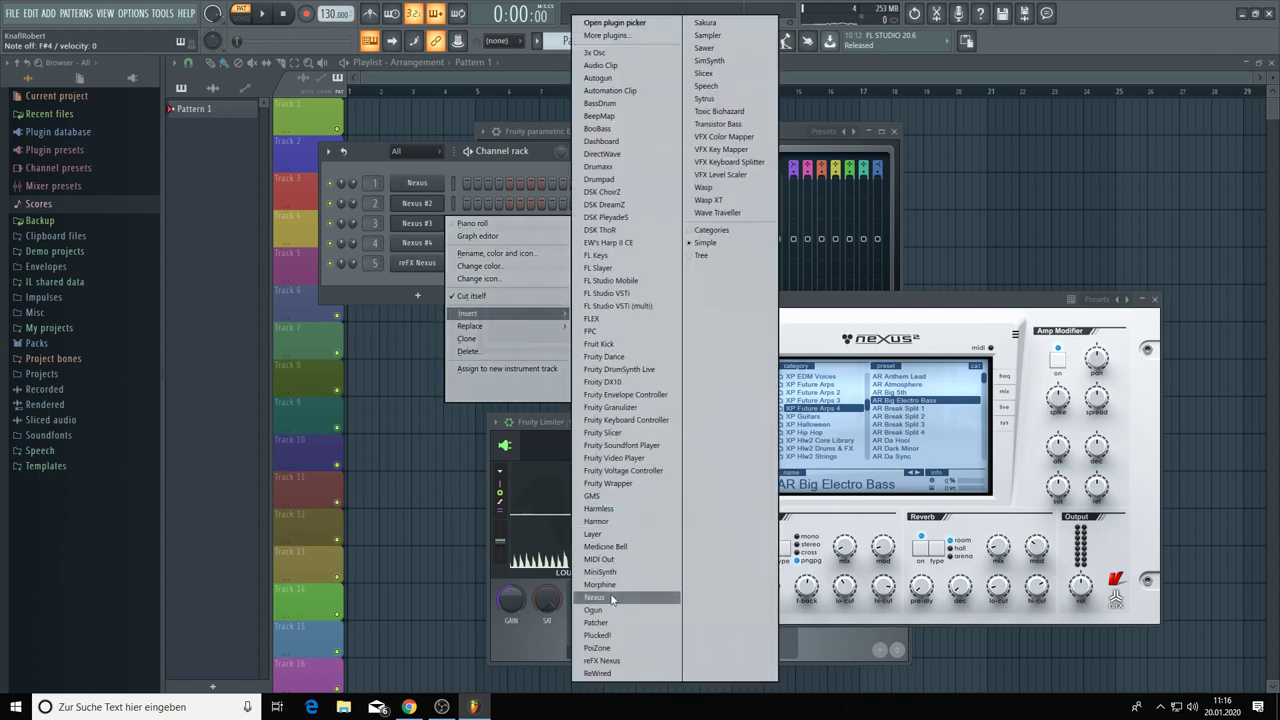
pyautogui.click(602, 535)
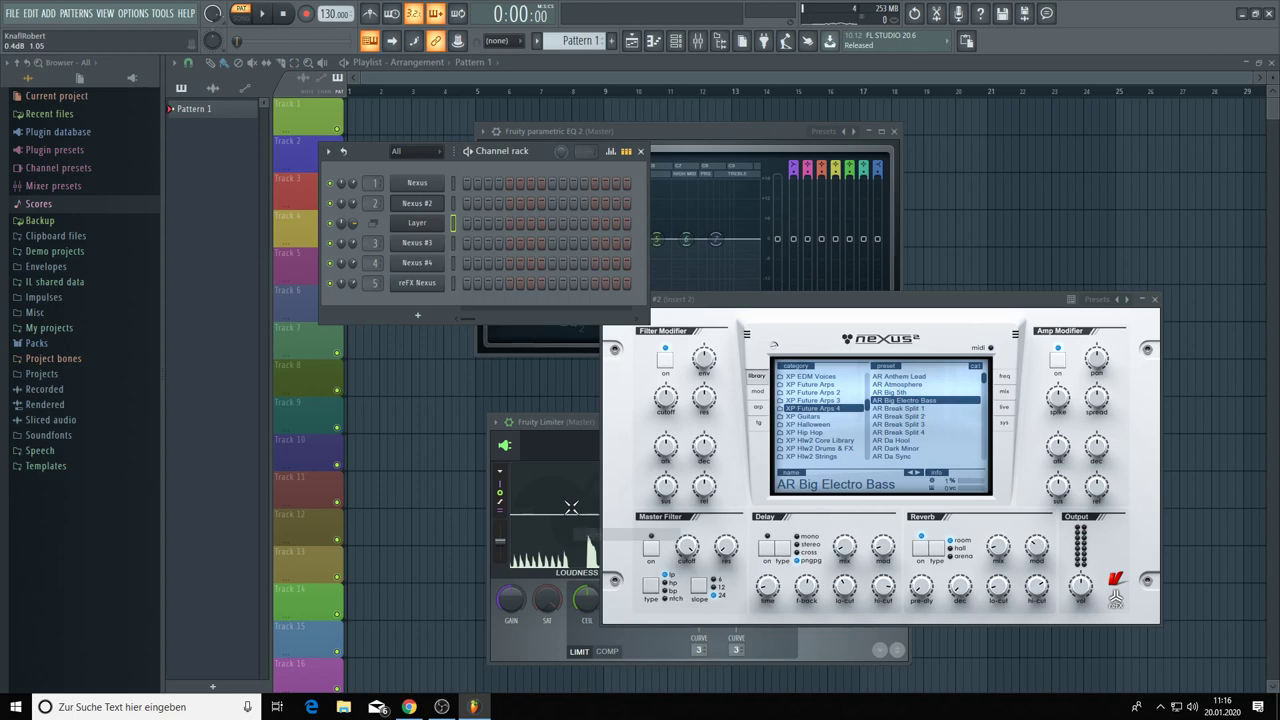
pyautogui.click(435, 226)
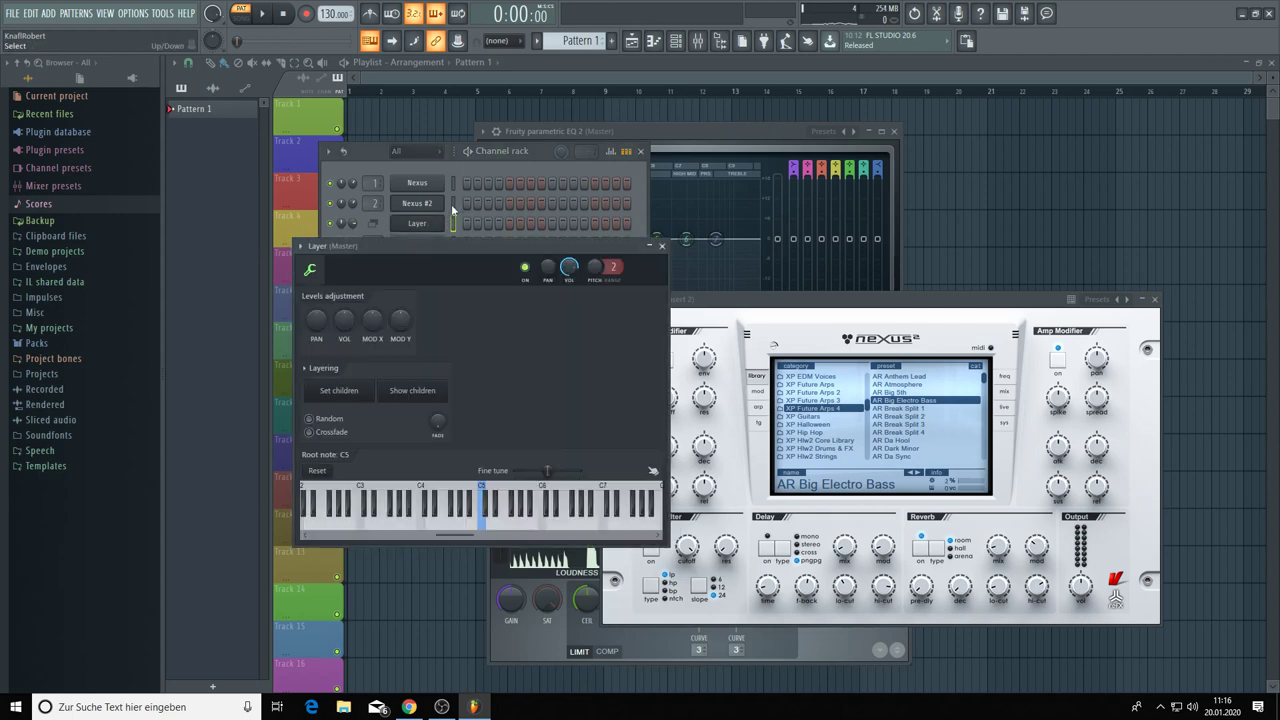
# - Set the Nexus and Nexus #2 channels as children of the Layer channel and reselect the Layer
pyautogui.click(452, 202)
pyautogui.click(342, 392)
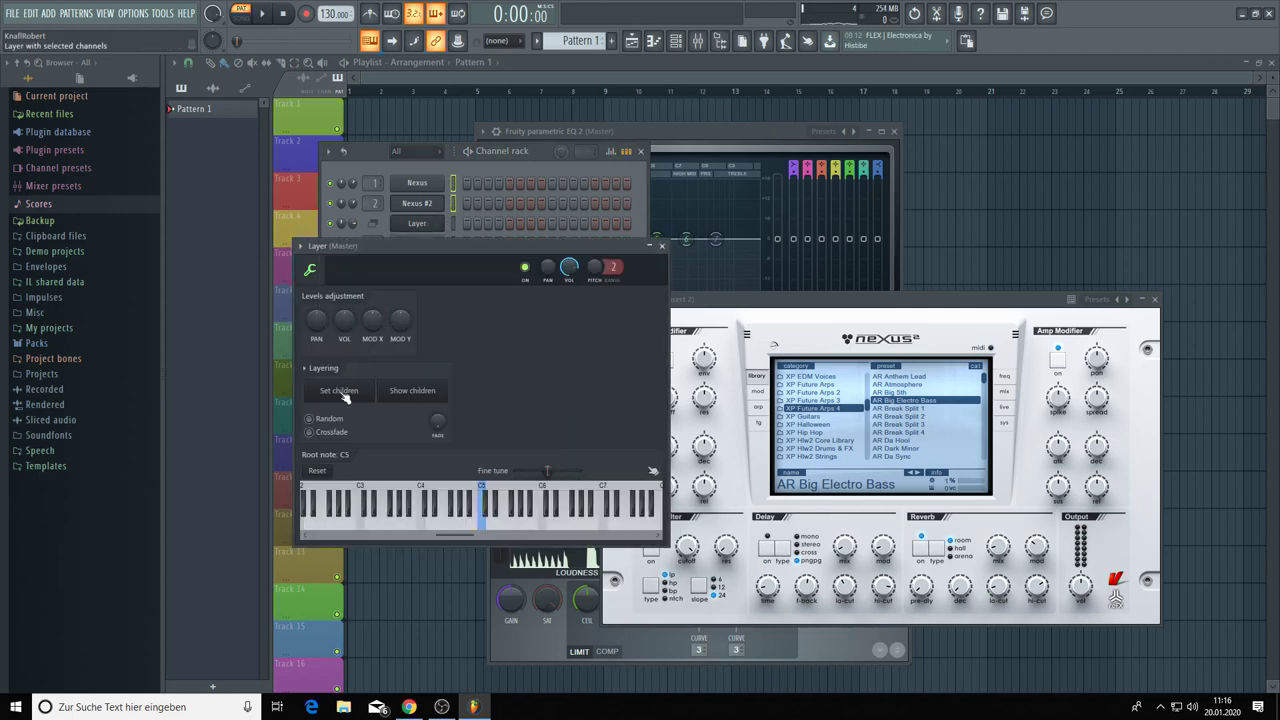
pyautogui.click(436, 222)
pyautogui.click(436, 222)
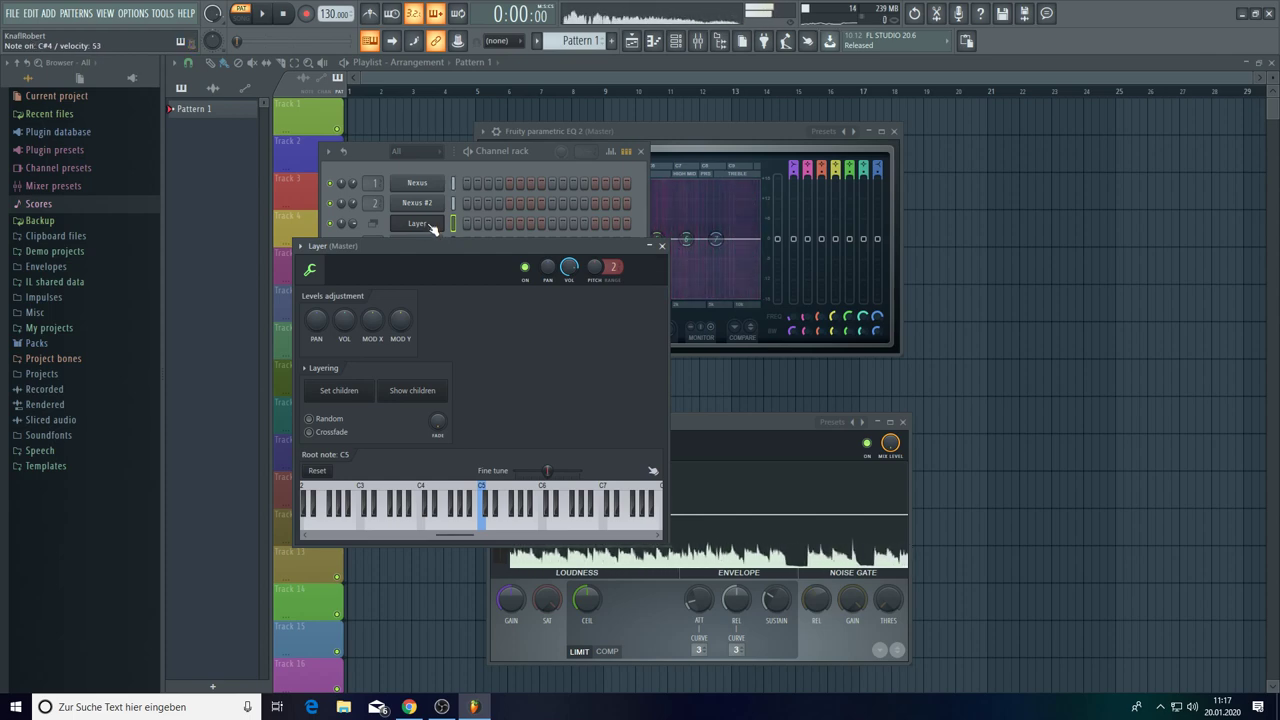
# - In the Layer channel's piano roll, draw a two-bar F#4 note at bar 1 and a two-bar C#4 note at bar 3
pyautogui.rightClick(435, 234)
pyautogui.click(462, 224)
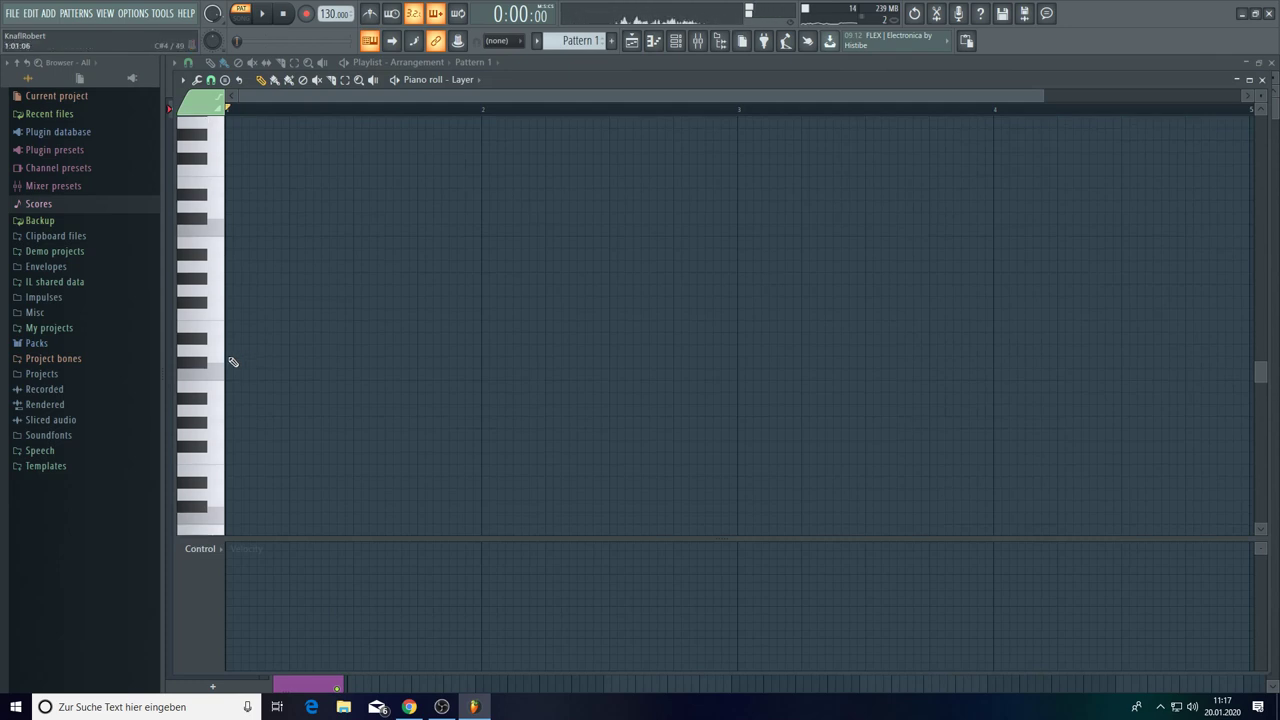
pyautogui.click(206, 305)
pyautogui.click(229, 303)
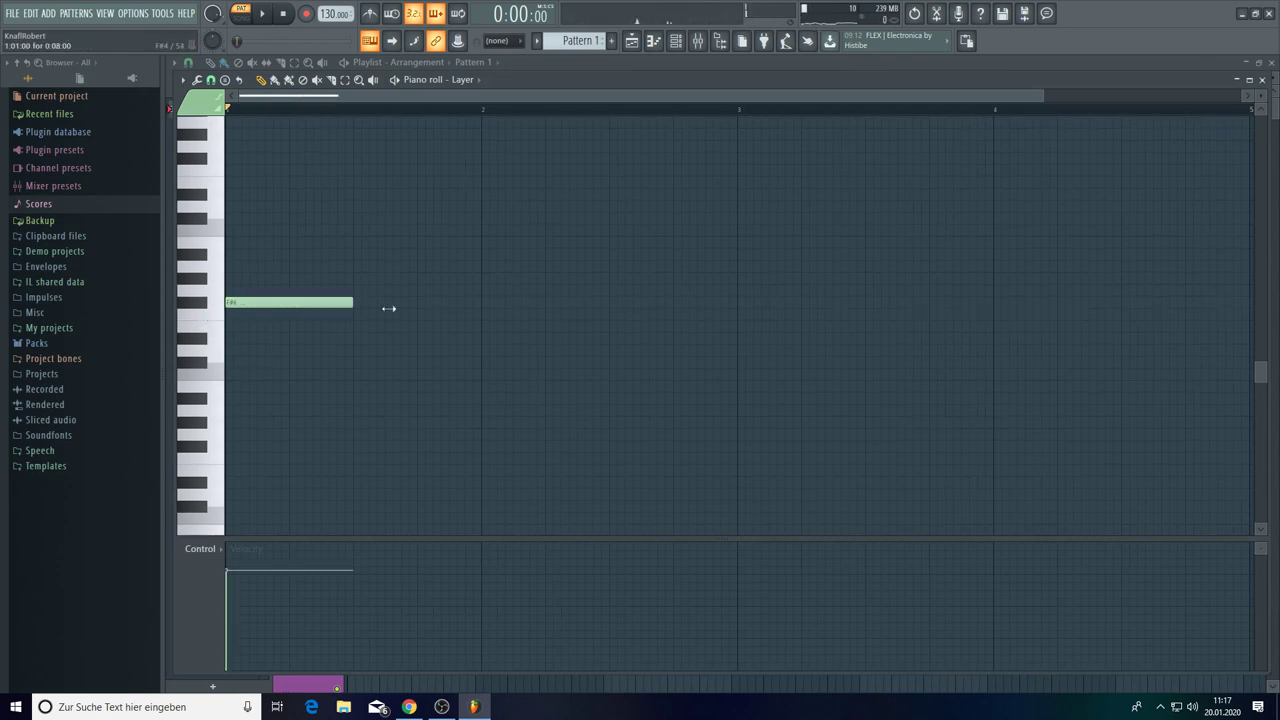
pyautogui.moveTo(388, 308); pyautogui.dragTo(722, 337)
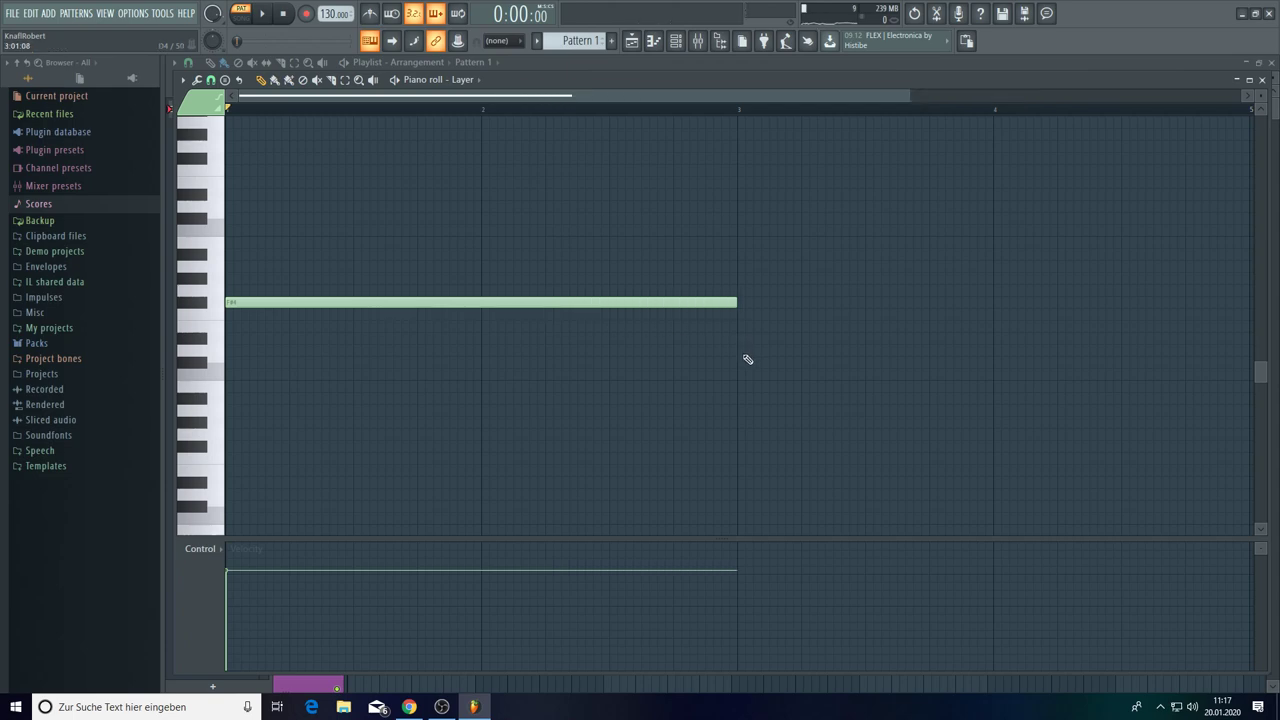
pyautogui.click(741, 361)
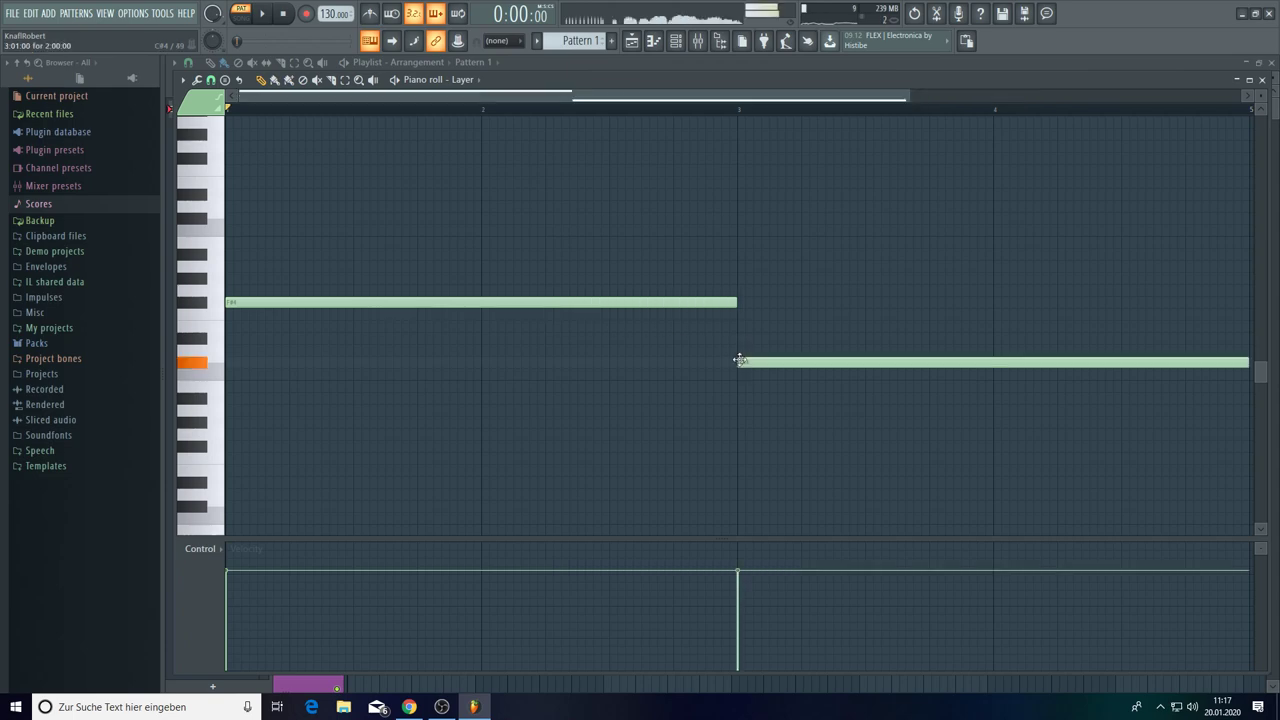
# - Play the pattern and place Pattern 1 at bar 1 on Track 1 of the playlist
pyautogui.click(263, 14)
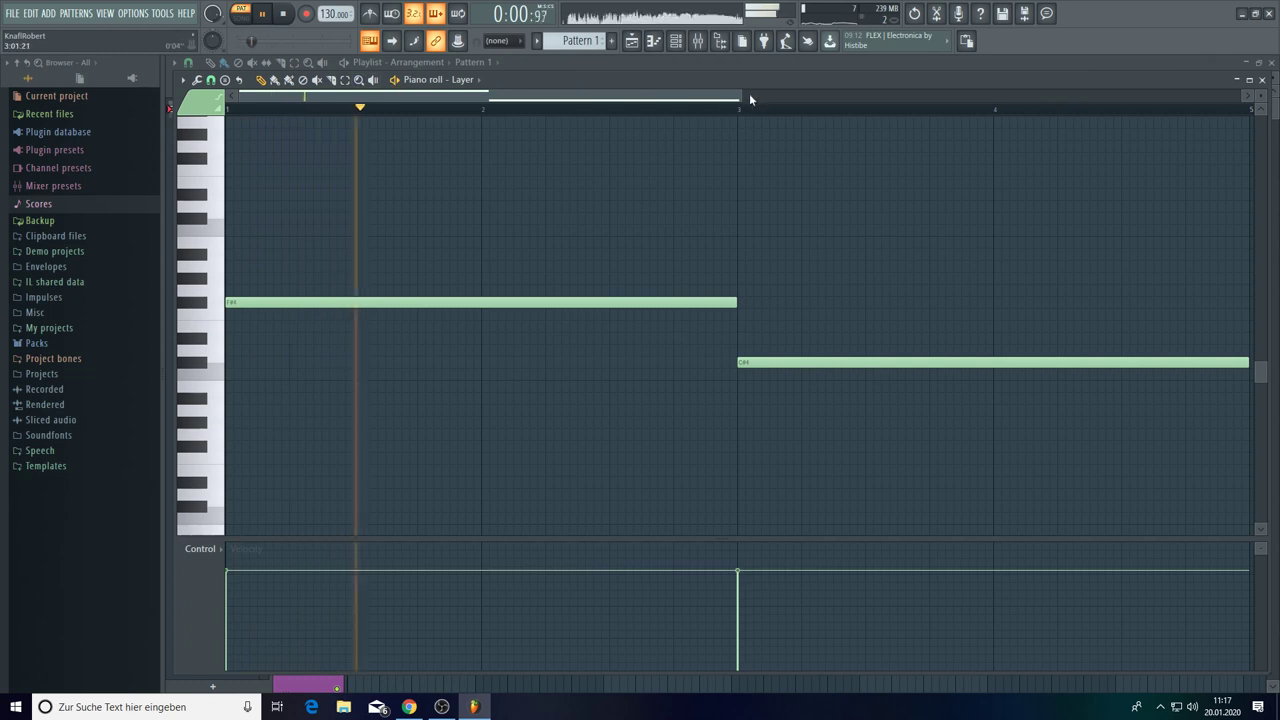
pyautogui.moveTo(741, 93); pyautogui.dragTo(1260, 118)
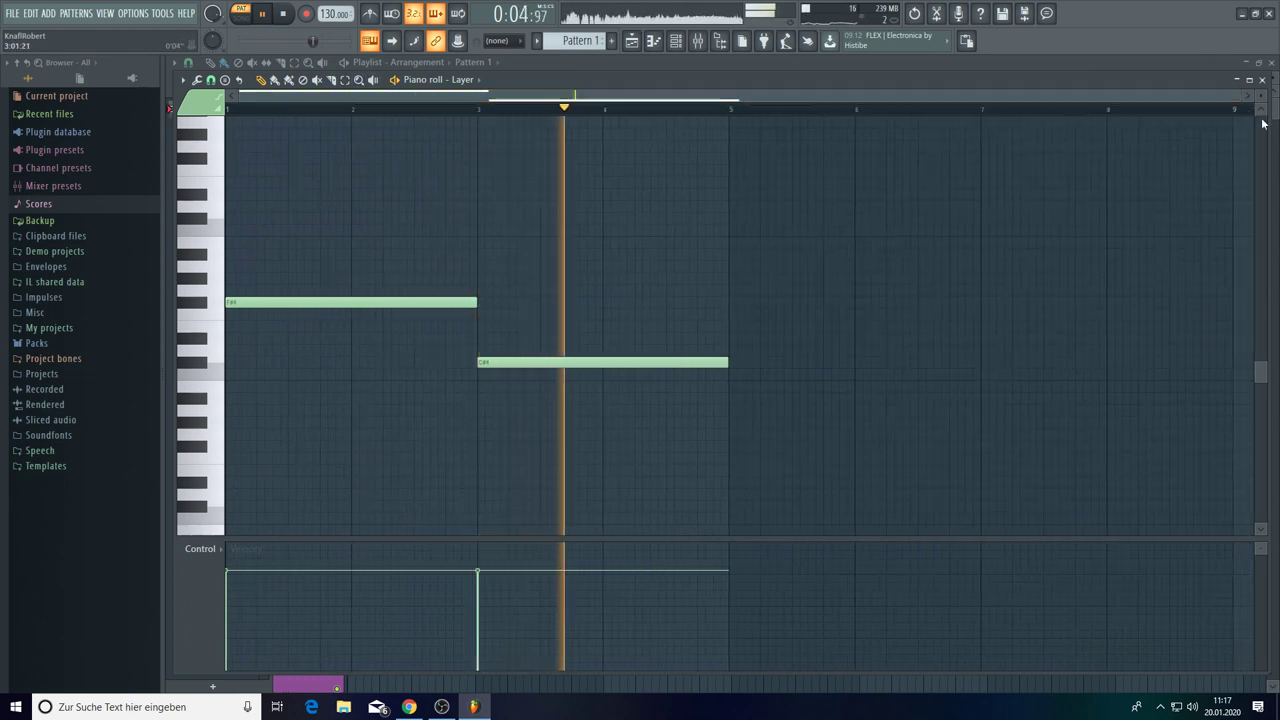
pyautogui.click(632, 41)
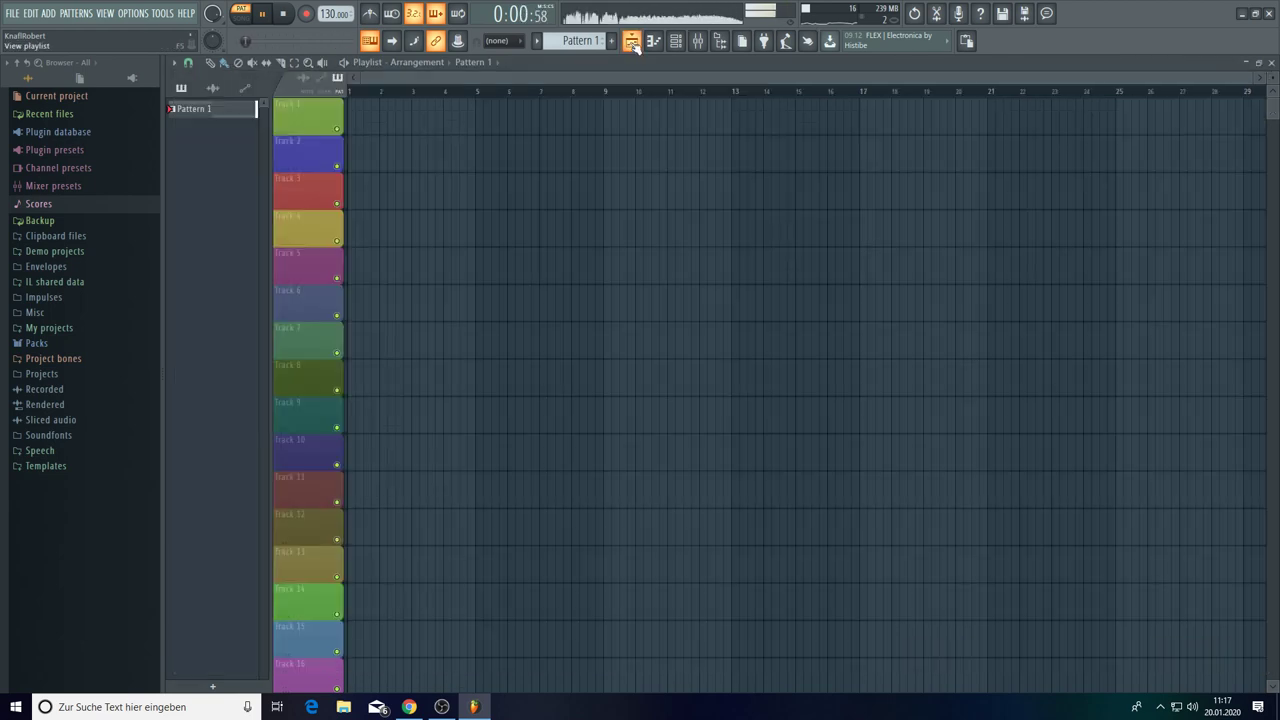
pyautogui.click(355, 126)
pyautogui.moveTo(415, 121); pyautogui.dragTo(387, 121)
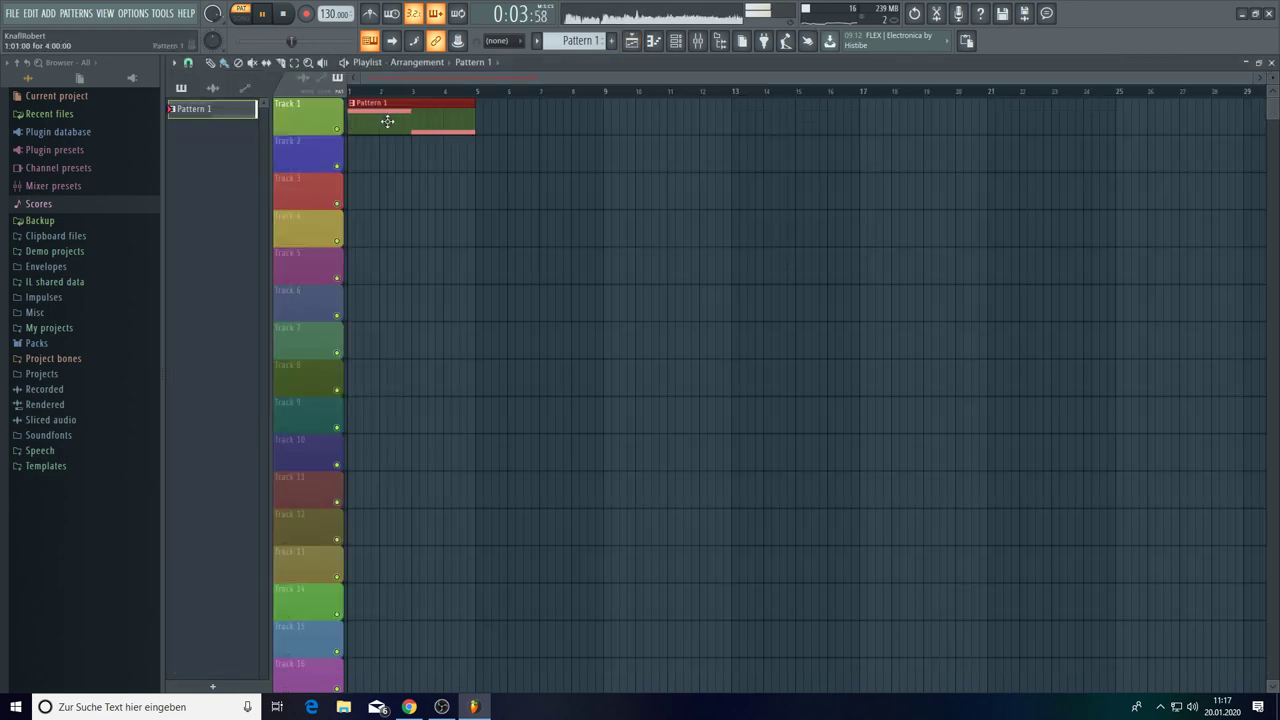
# - Set the playlist snap to Bar and switch playback to song mode
pyautogui.click(188, 63)
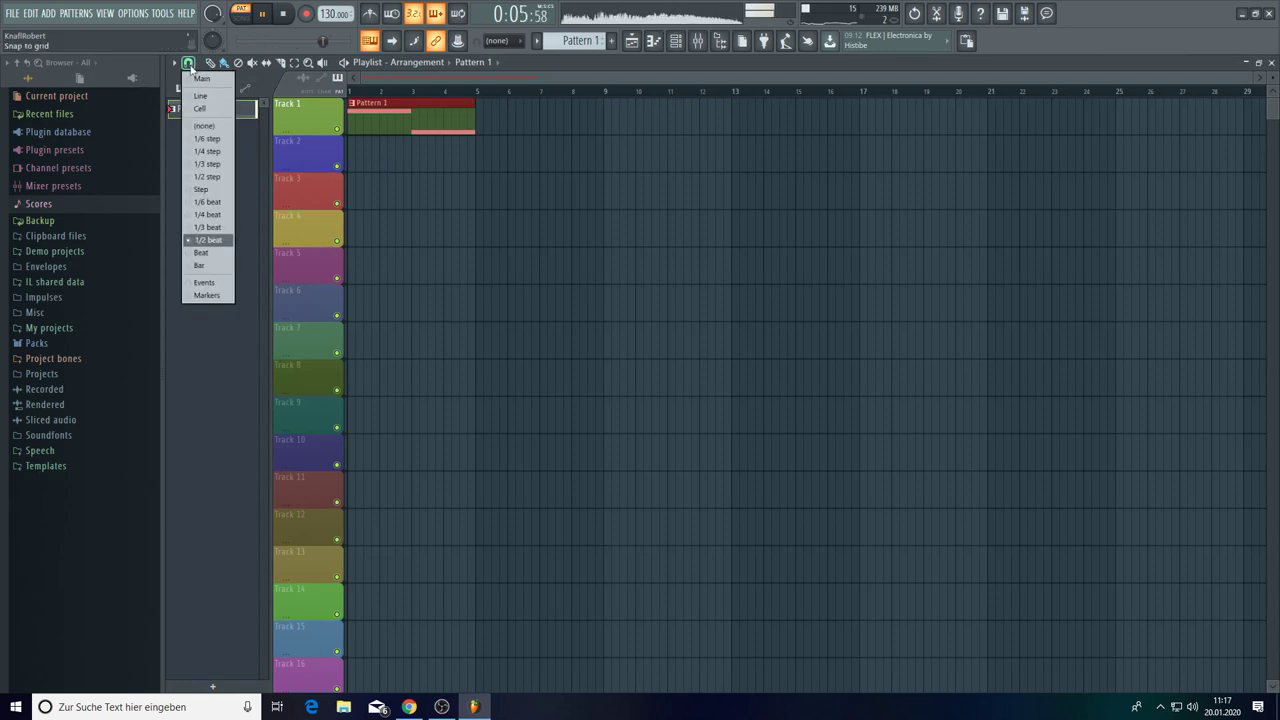
pyautogui.click(211, 264)
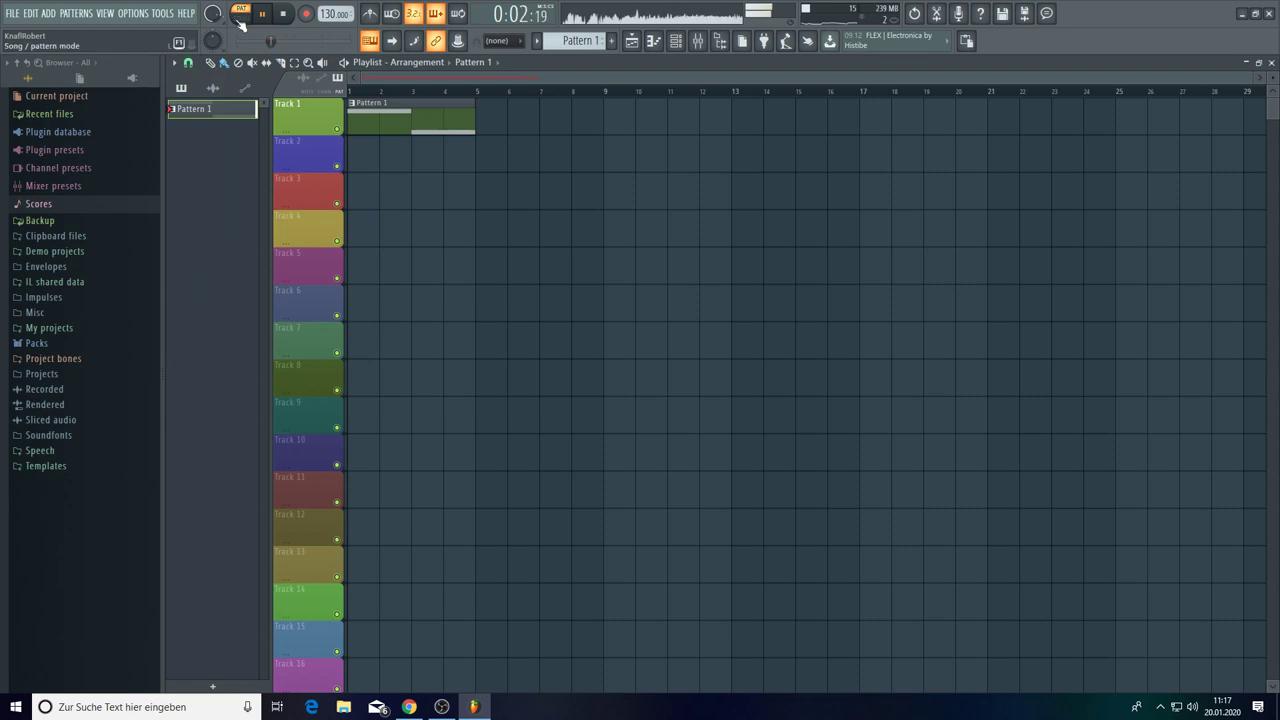
pyautogui.press('l')
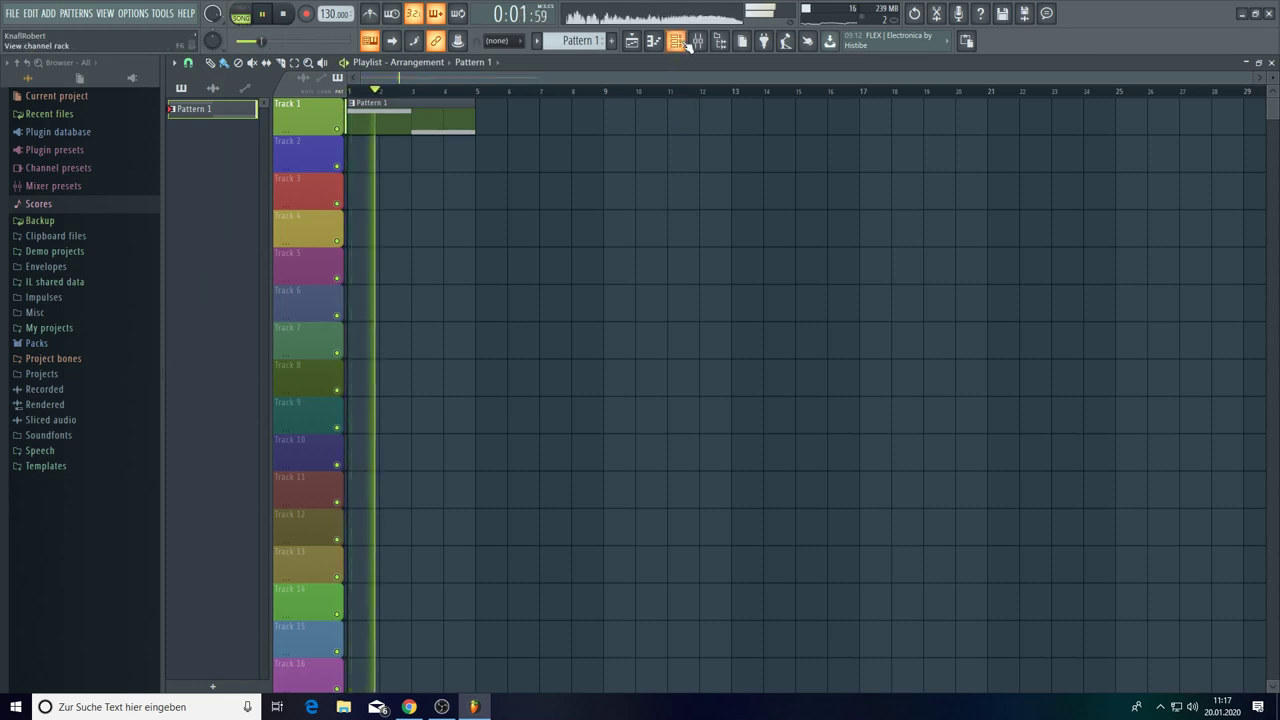
# - Switch to a new Pattern 2 and open the Nexus #3 channel's instrument to browse its preset categories
pyautogui.click(675, 40)
pyautogui.moveTo(543, 151); pyautogui.dragTo(640, 157)
pyautogui.scroll(-1, 581, 44)
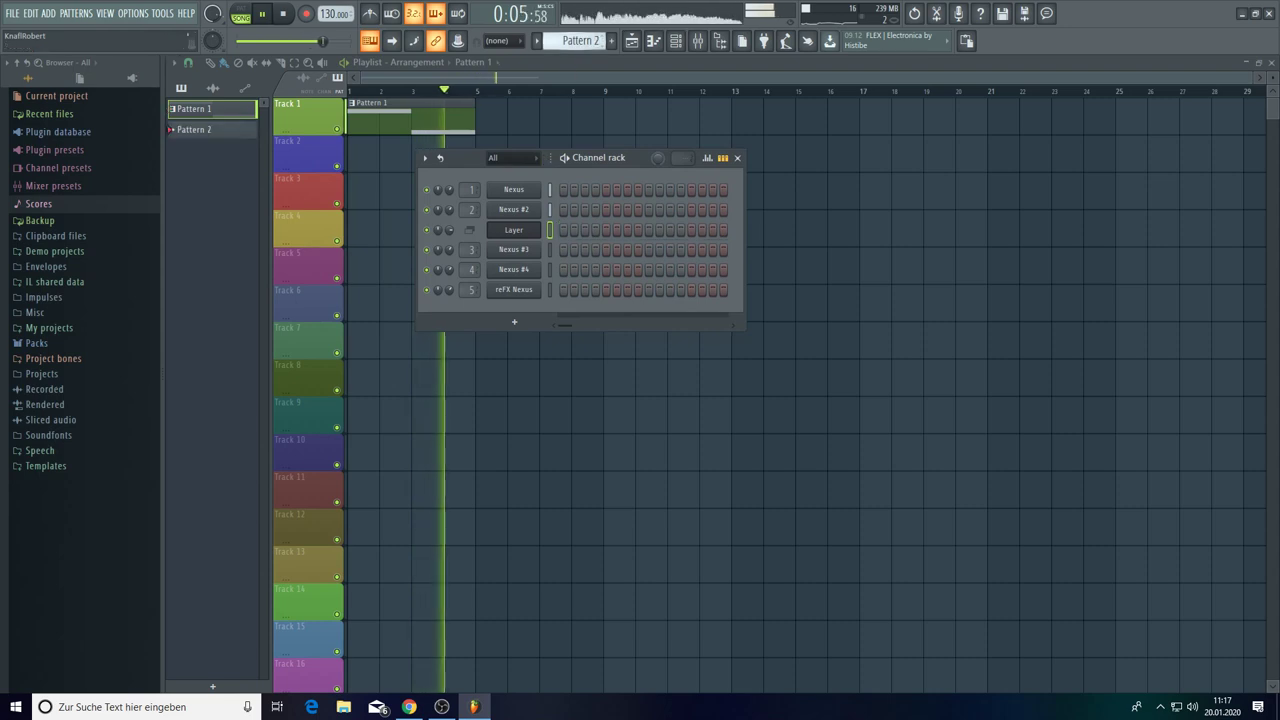
pyautogui.click(514, 251)
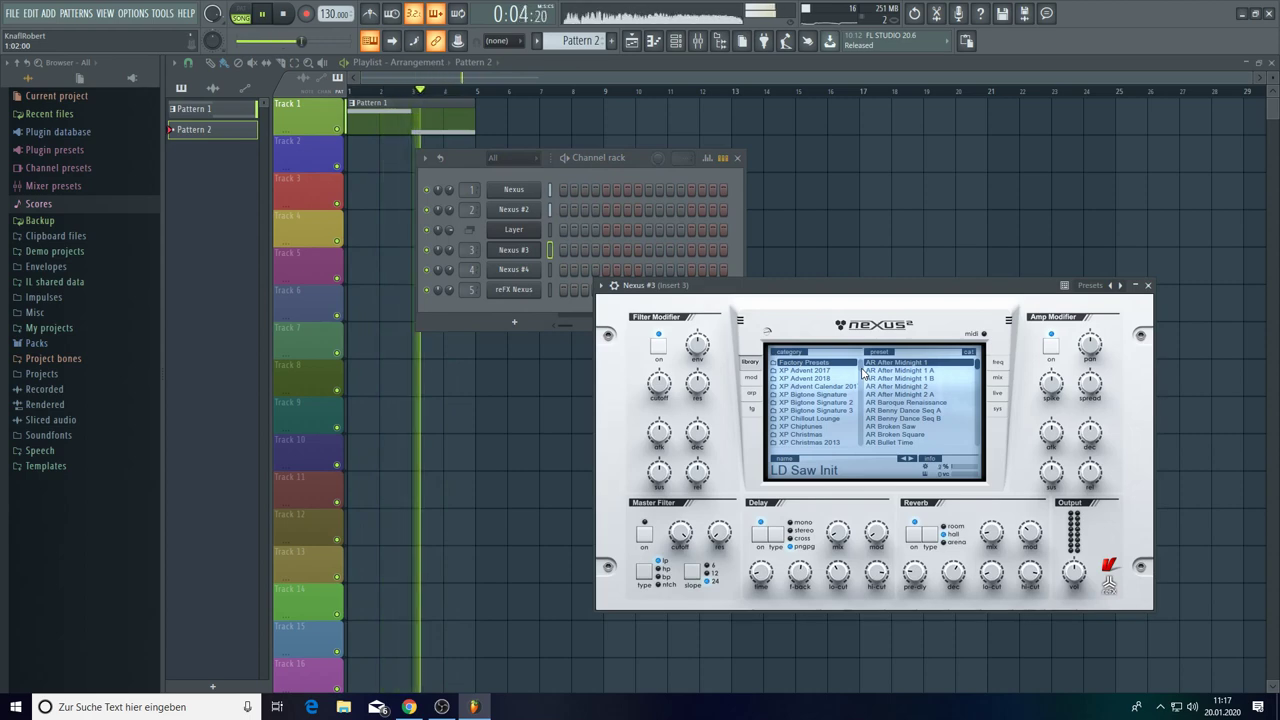
pyautogui.scroll(-3, 862, 372)
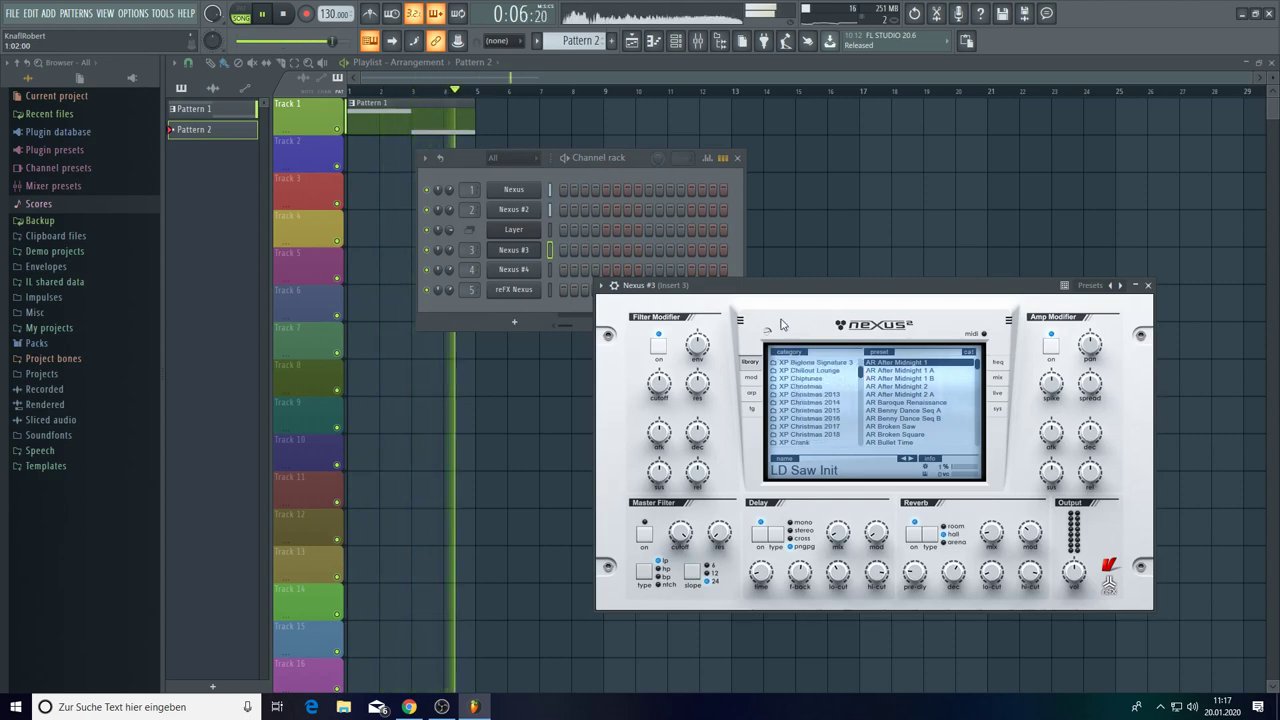
# - Audition the presets following SQ Bulletproof in the first Nexus channel and load SQ Complextro 3
pyautogui.click(513, 189)
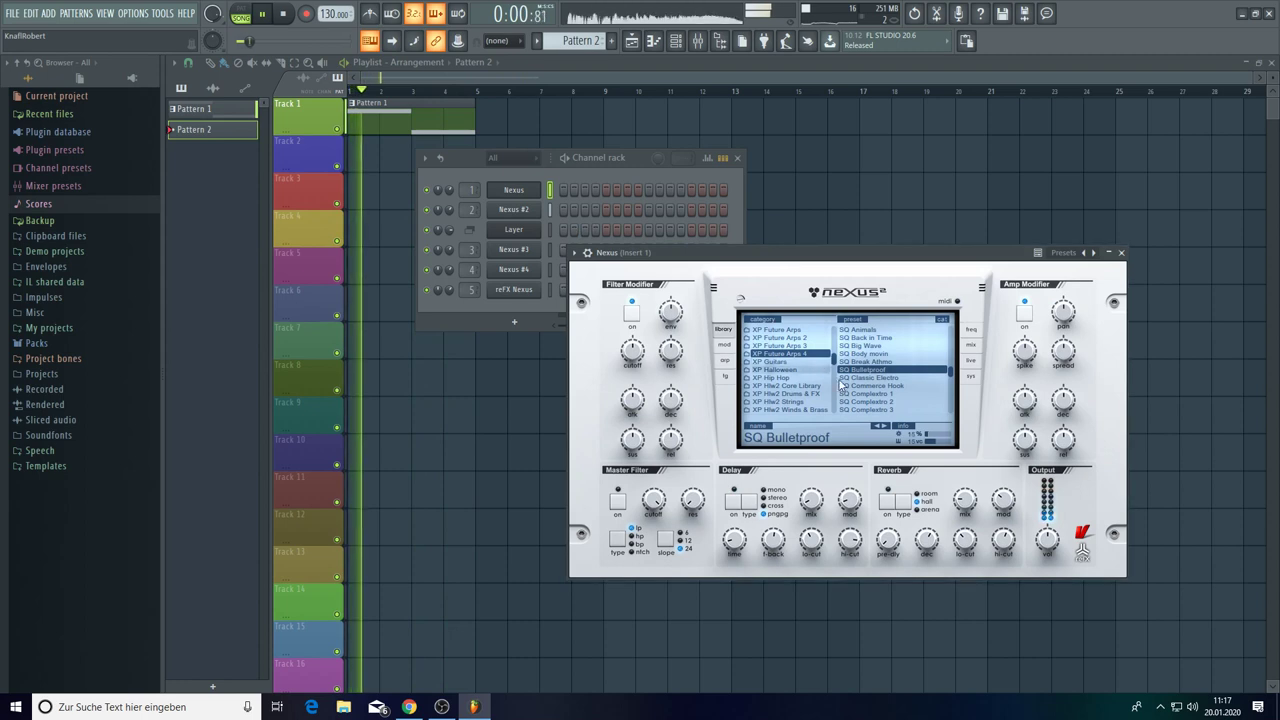
pyautogui.press('Down')
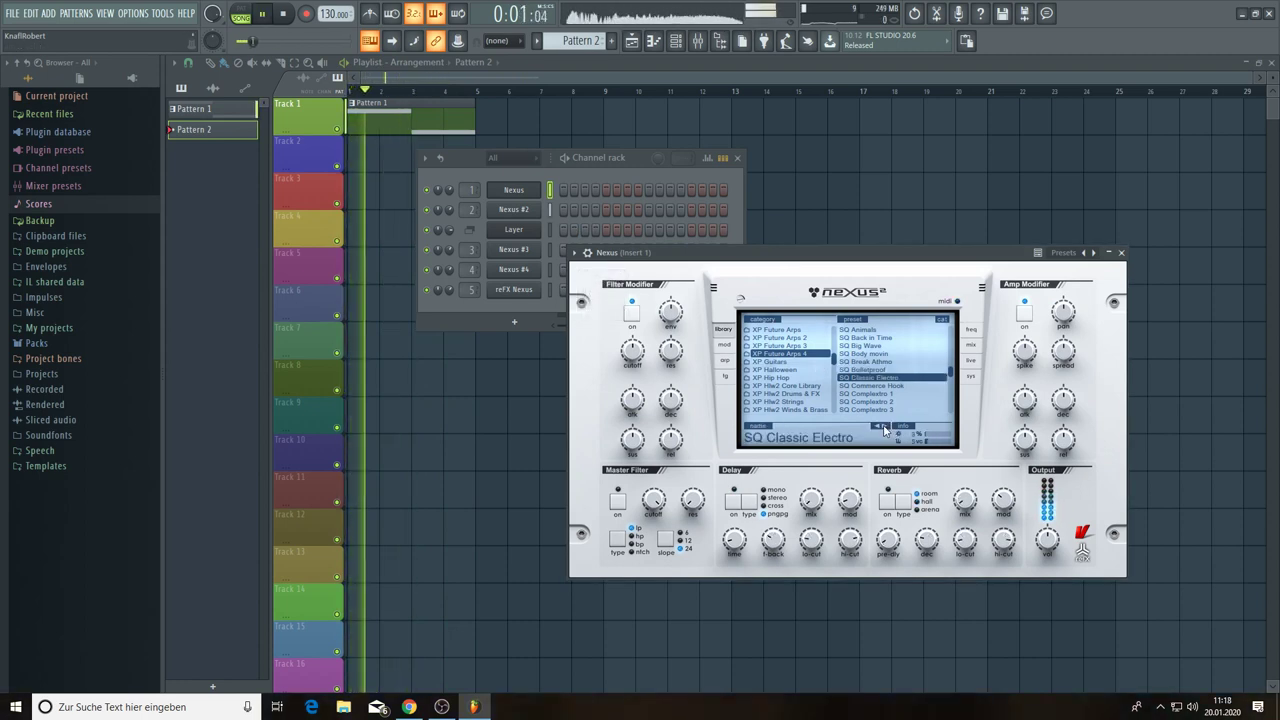
pyautogui.press('Down')
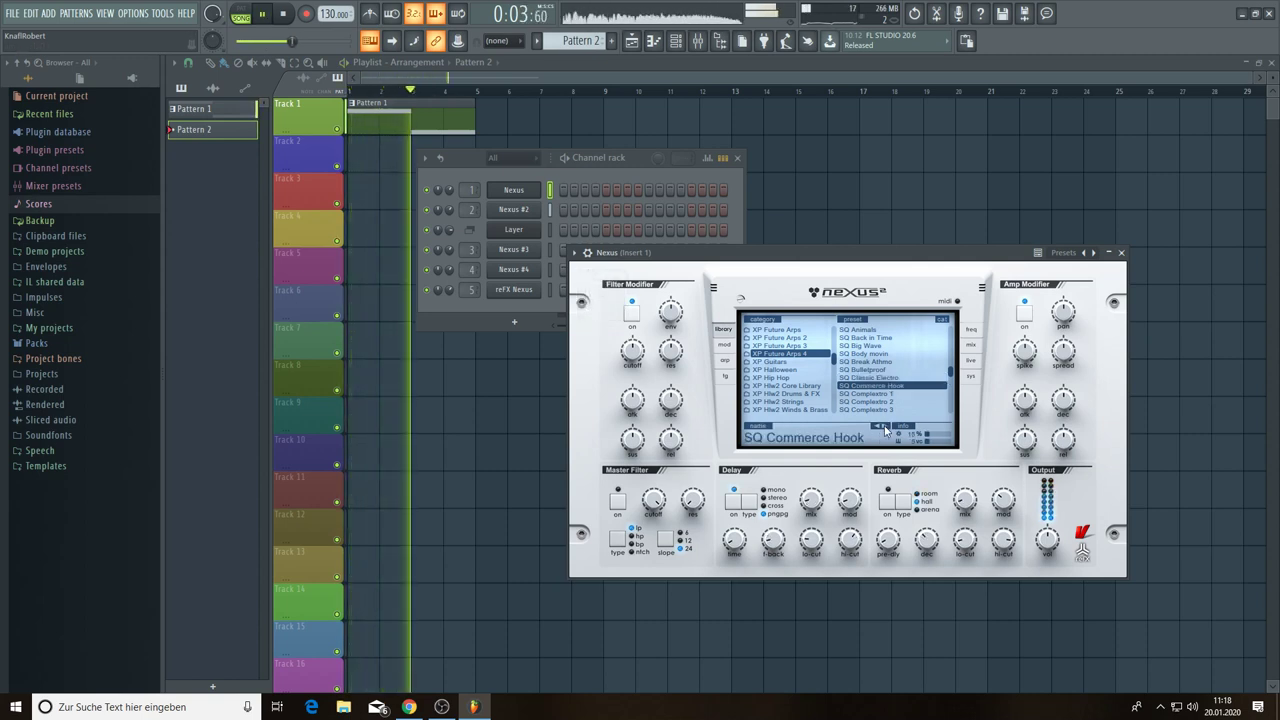
pyautogui.press('Down')
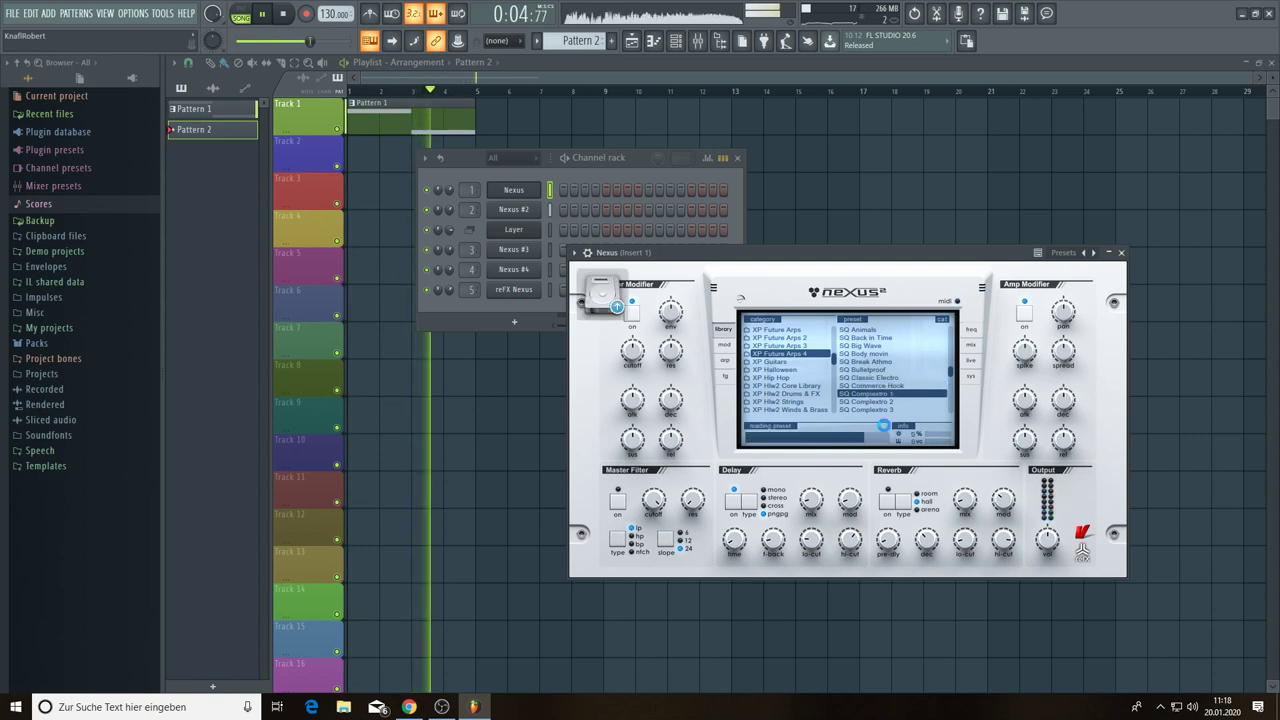
pyautogui.press('Down')
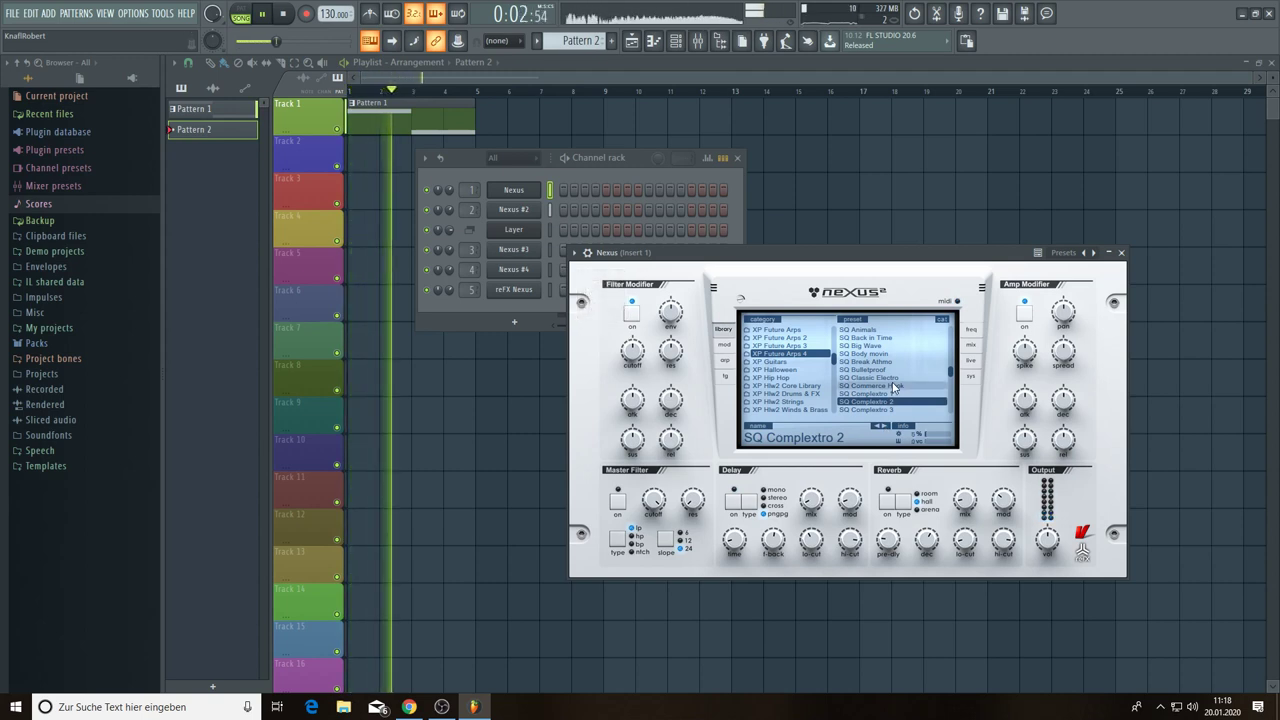
pyautogui.press('Down')
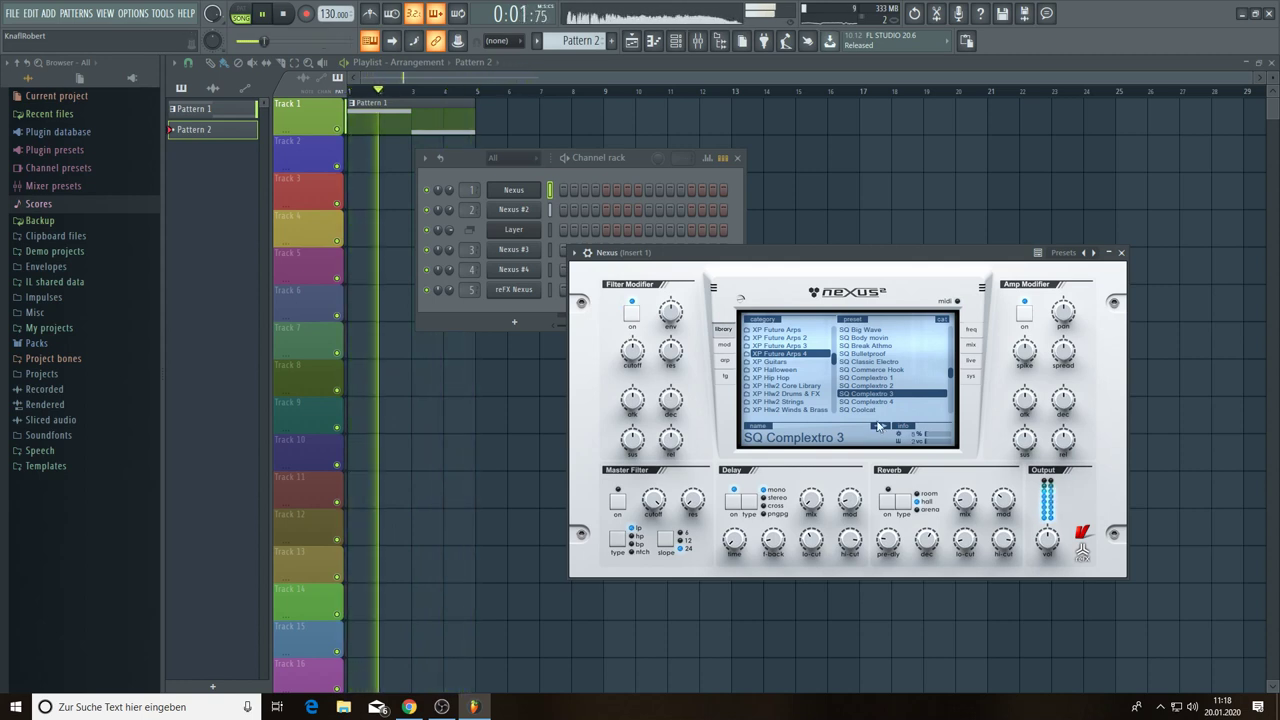
# - Load the SQ Melbourne 1 preset from the XP EDM Voices category in the Nexus #3 channel
pyautogui.click(528, 251)
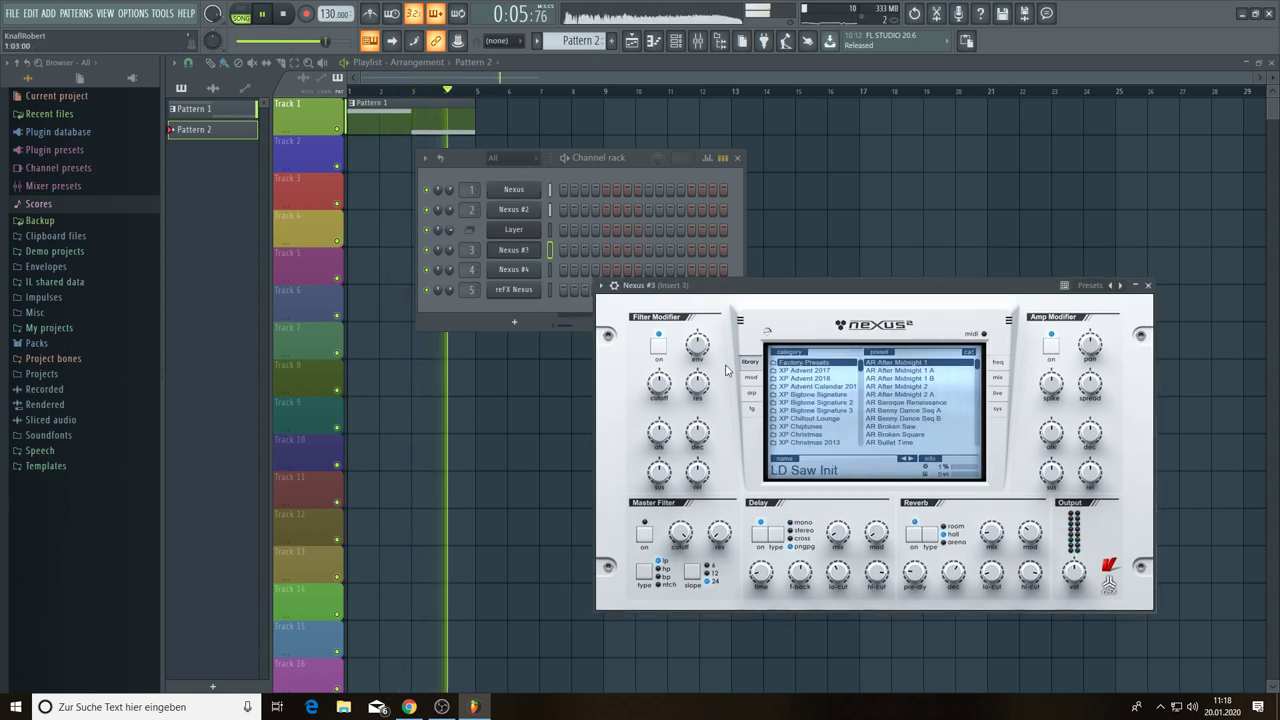
pyautogui.scroll(-3, 857, 371)
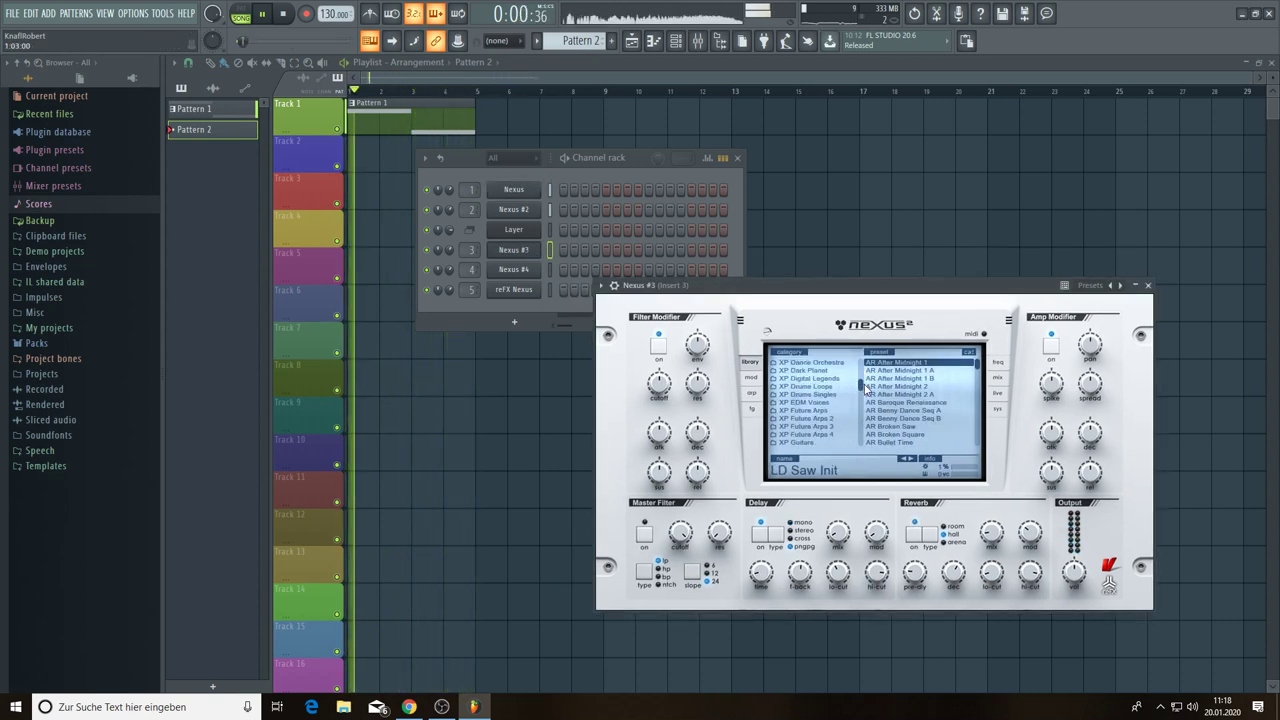
pyautogui.scroll(-3, 866, 390)
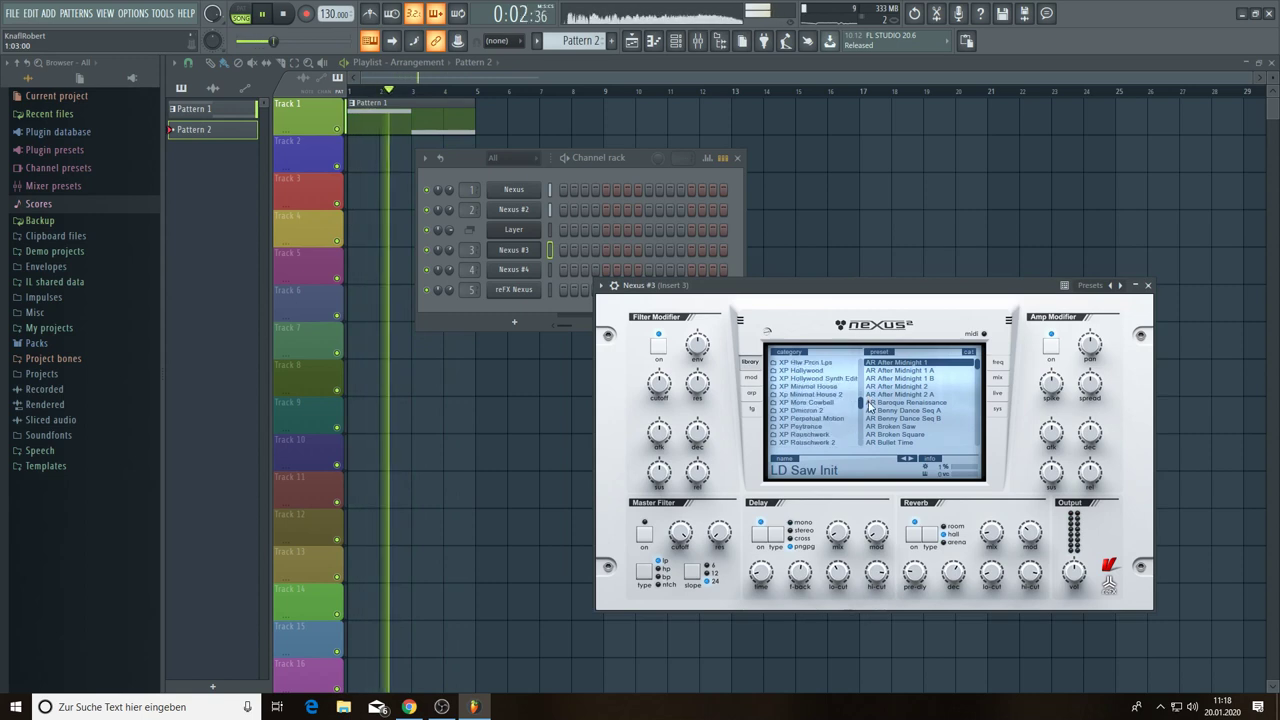
pyautogui.scroll(2, 870, 405)
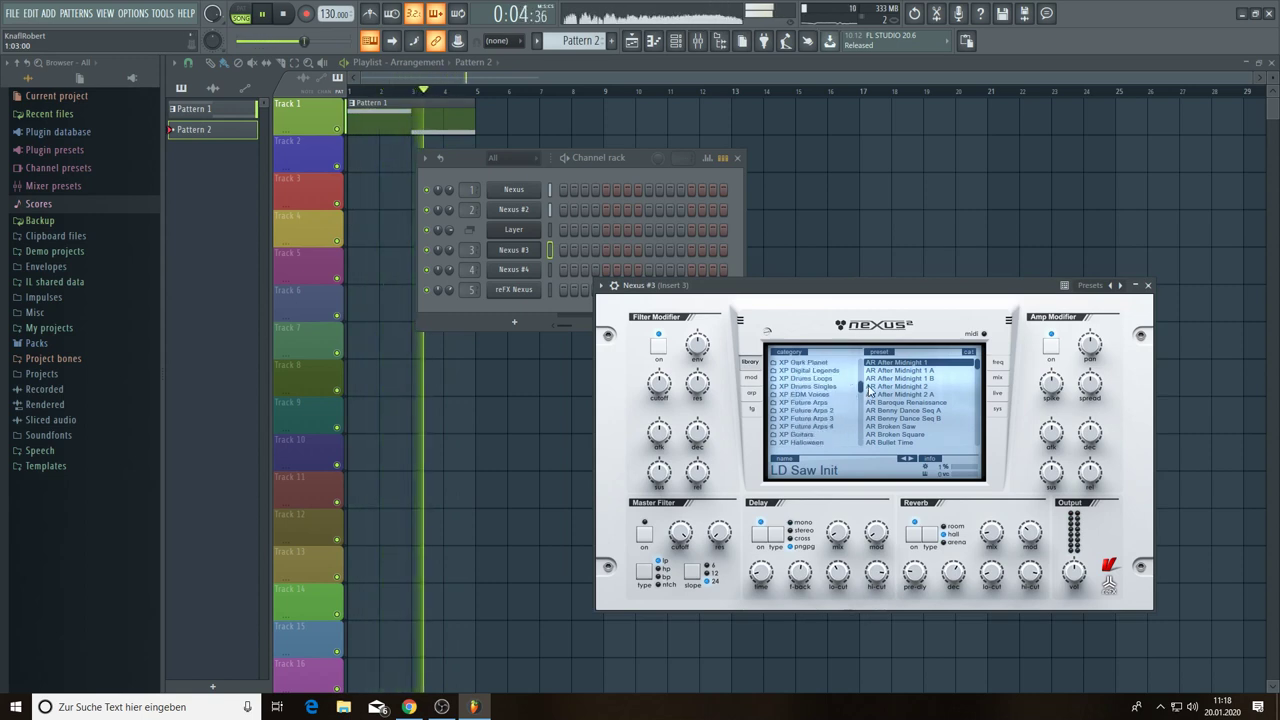
pyautogui.click(804, 394)
pyautogui.moveTo(975, 370); pyautogui.dragTo(980, 420)
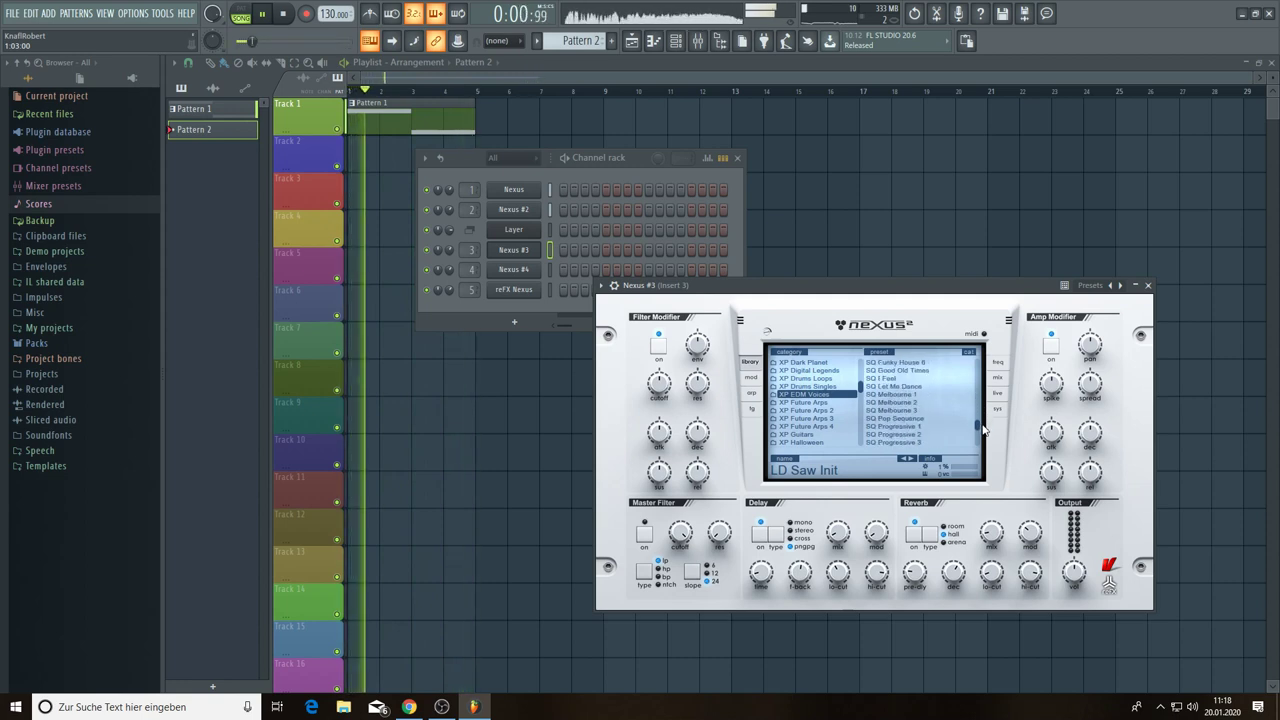
pyautogui.scroll(-3, 886, 401)
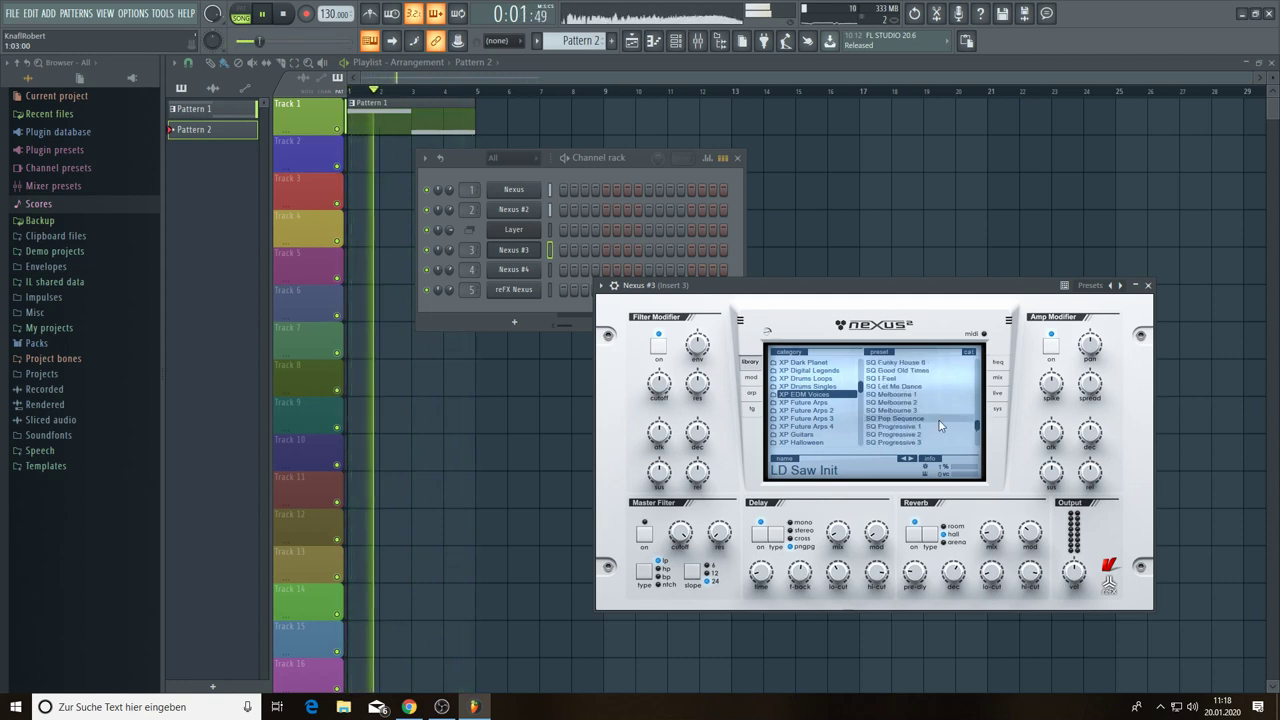
pyautogui.click(886, 395)
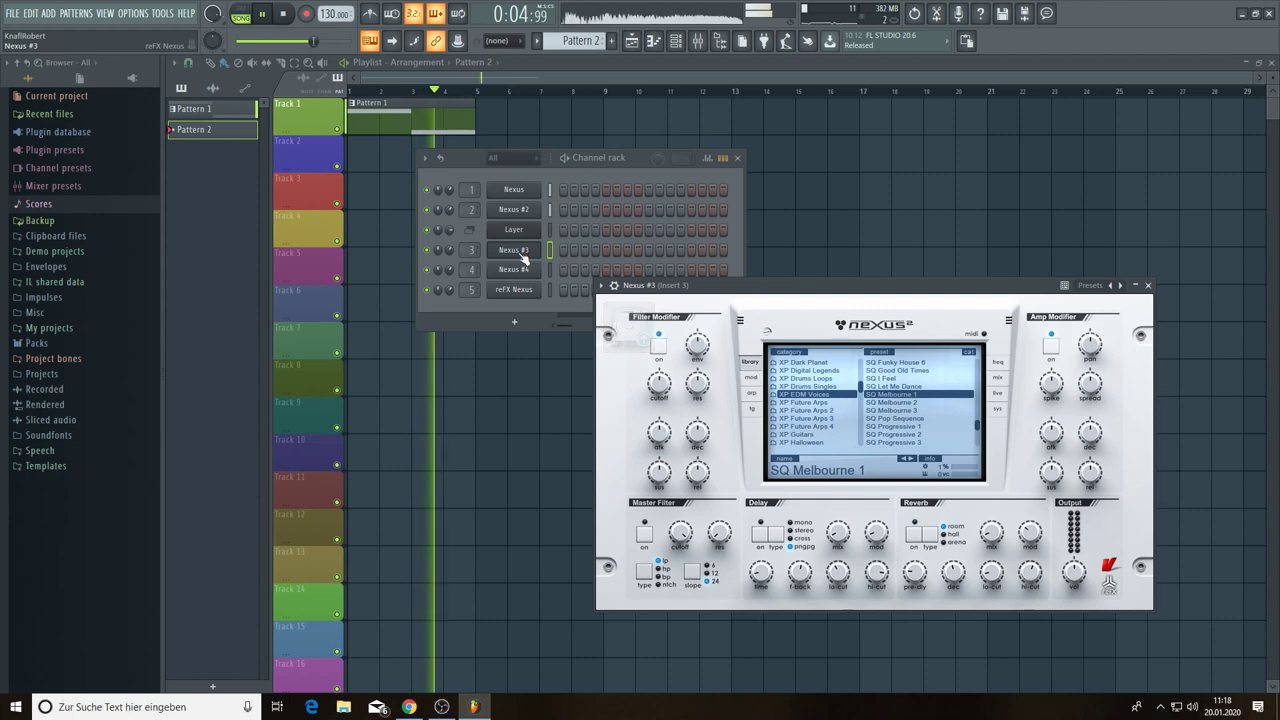
# - In Nexus #3's piano roll, draw a two-bar F#4 note at bar 1 and a two-bar C#4 note at bar 3
pyautogui.rightClick(521, 252)
pyautogui.click(565, 251)
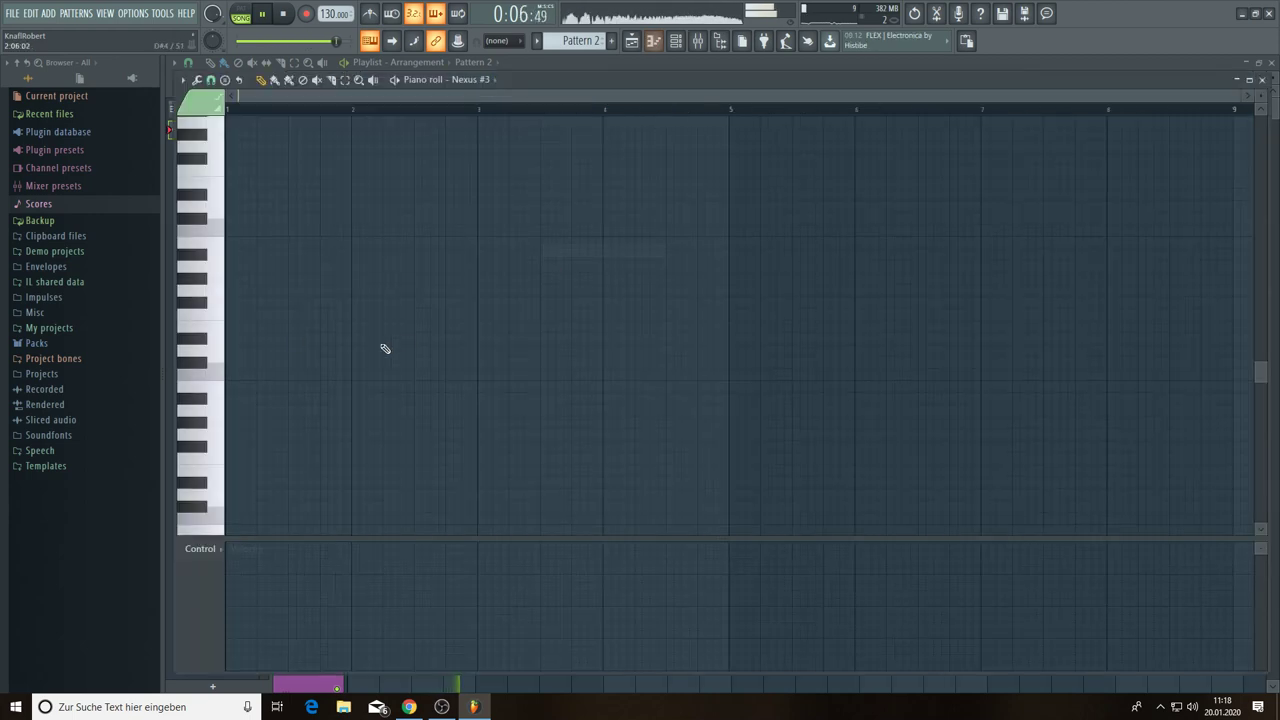
pyautogui.click(228, 304)
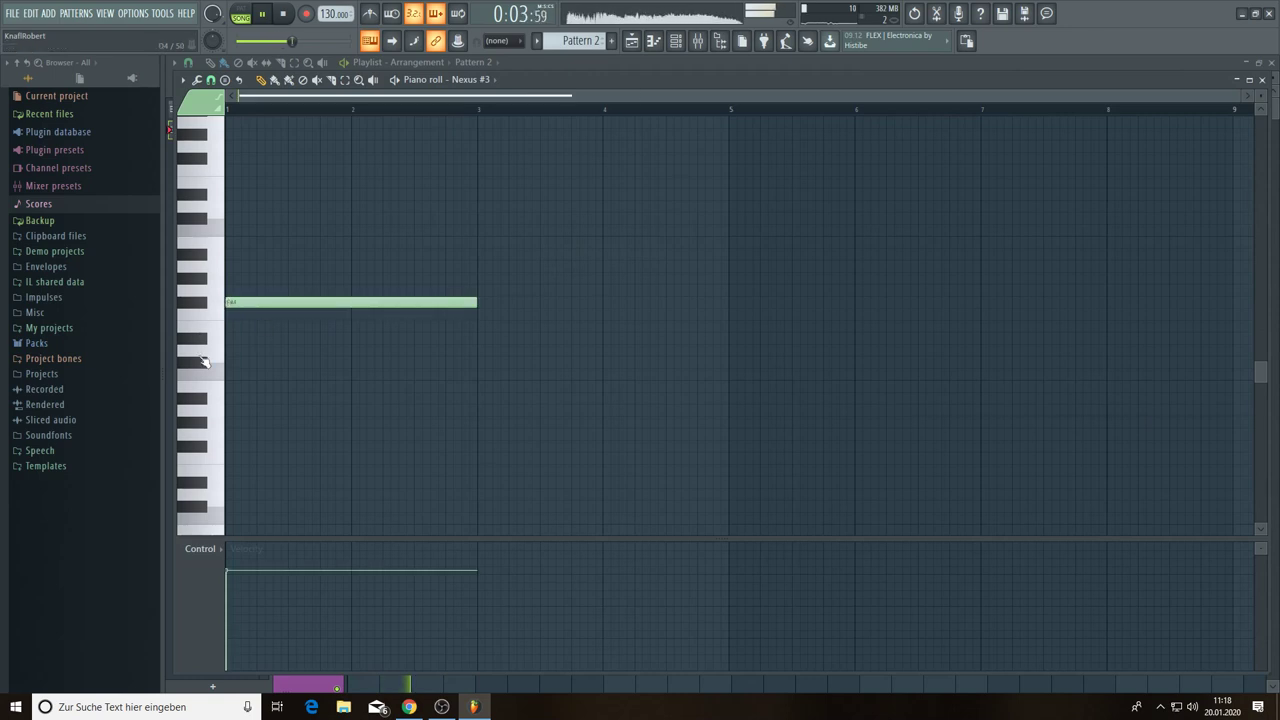
pyautogui.click(479, 362)
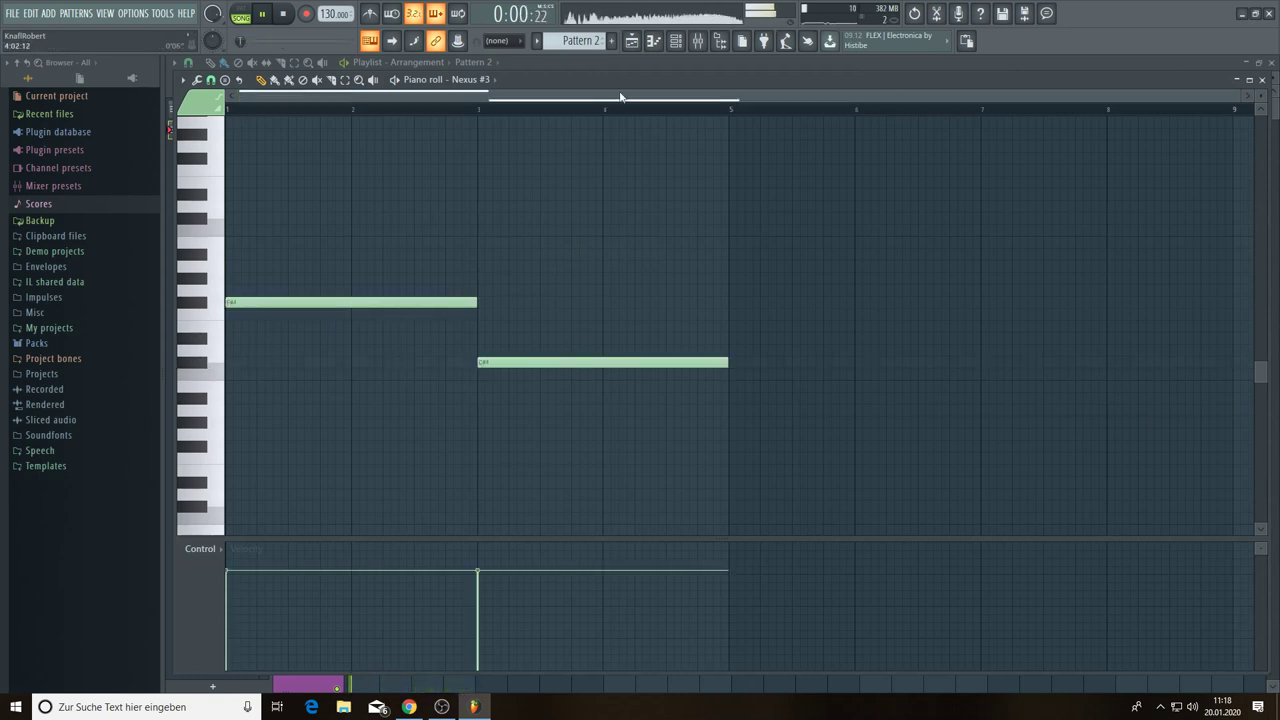
# - In the playlist, place Pattern 2 at bar 5 on Track 2 and another Pattern 1 at bar 5 on Track 1
pyautogui.click(631, 40)
pyautogui.click(480, 150)
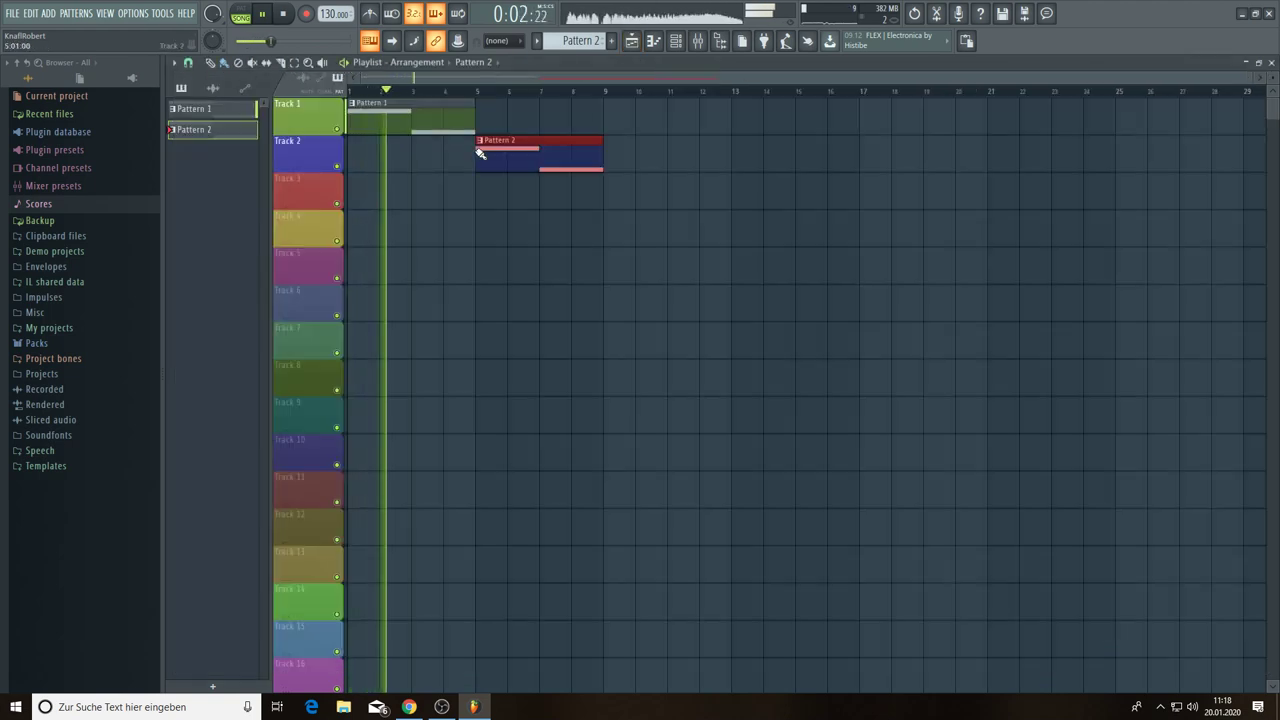
pyautogui.click(456, 115)
pyautogui.click(485, 115)
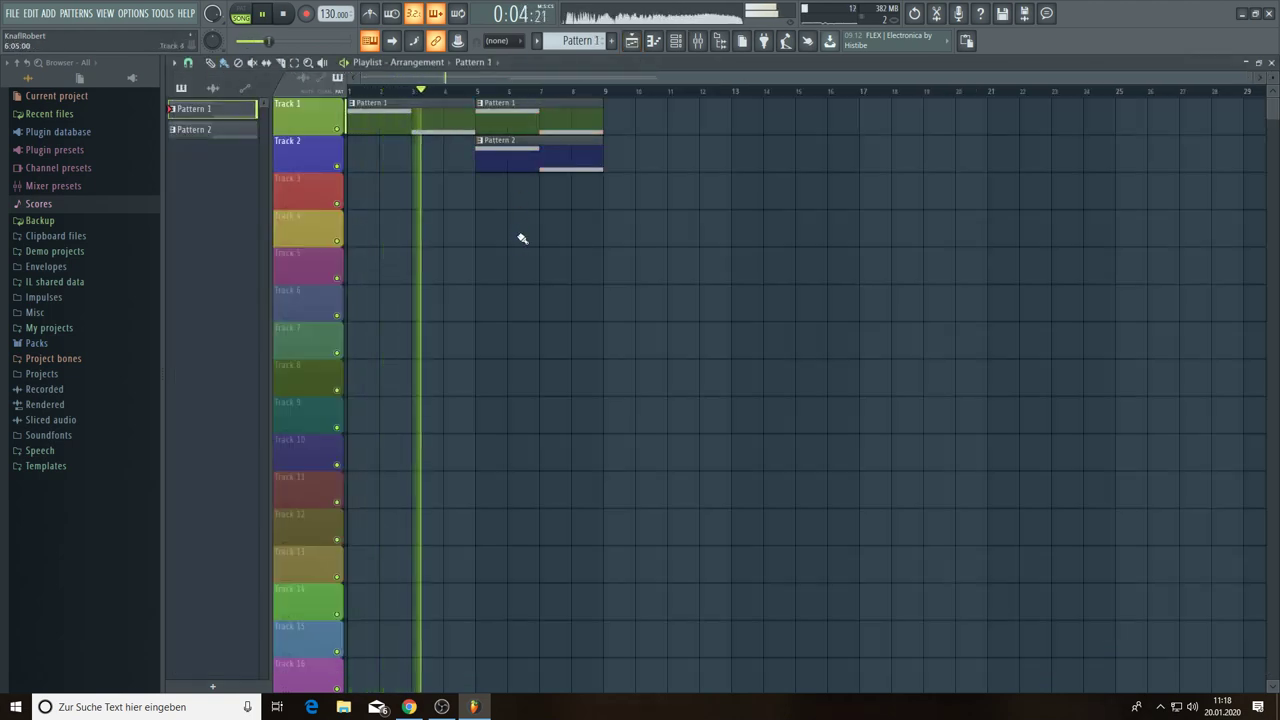
# - Duplicate the bar 5 clips of Pattern 1 and Pattern 2 six times, filling Tracks 1 and 2 up to bar 33
pyautogui.moveTo(614, 243); pyautogui.dragTo(543, 100)
pyautogui.hotkey('ctrl', 'b')
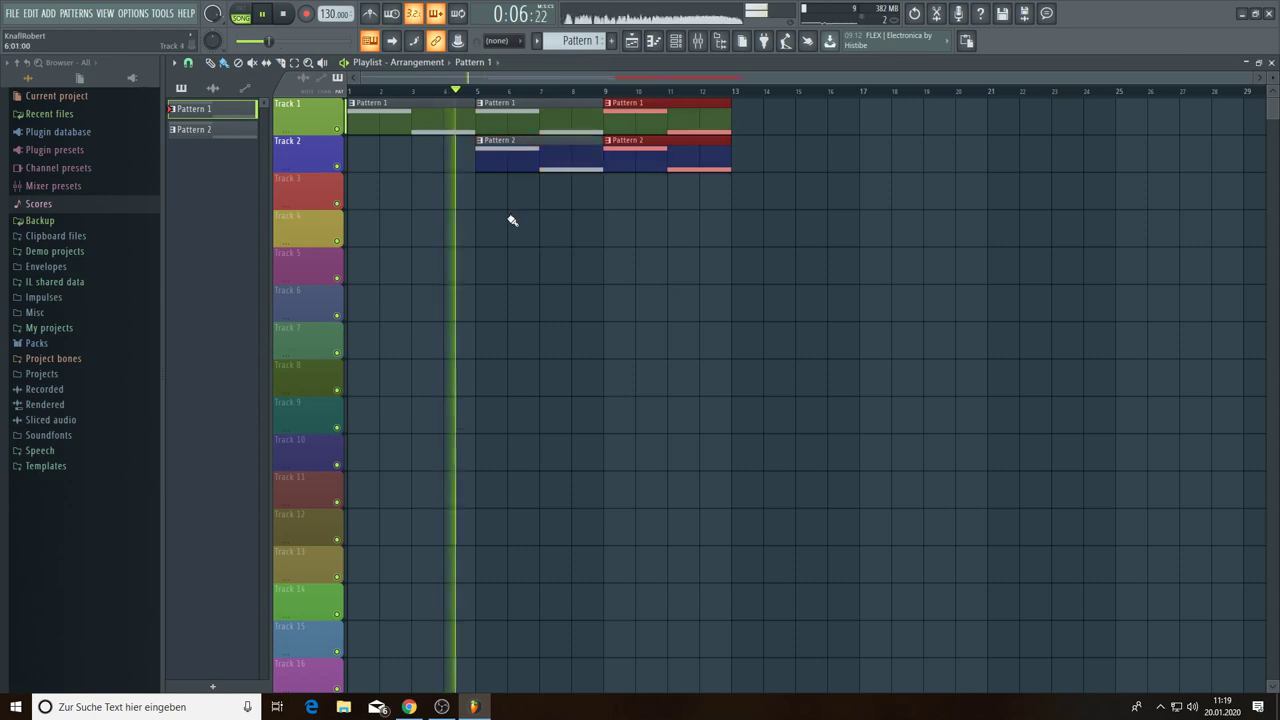
pyautogui.hotkey('ctrl', 'b')
pyautogui.hotkey('ctrl', 'b')
pyautogui.hotkey('ctrl', 'b')
pyautogui.hotkey('ctrl', 'b')
pyautogui.hotkey('ctrl', 'b')
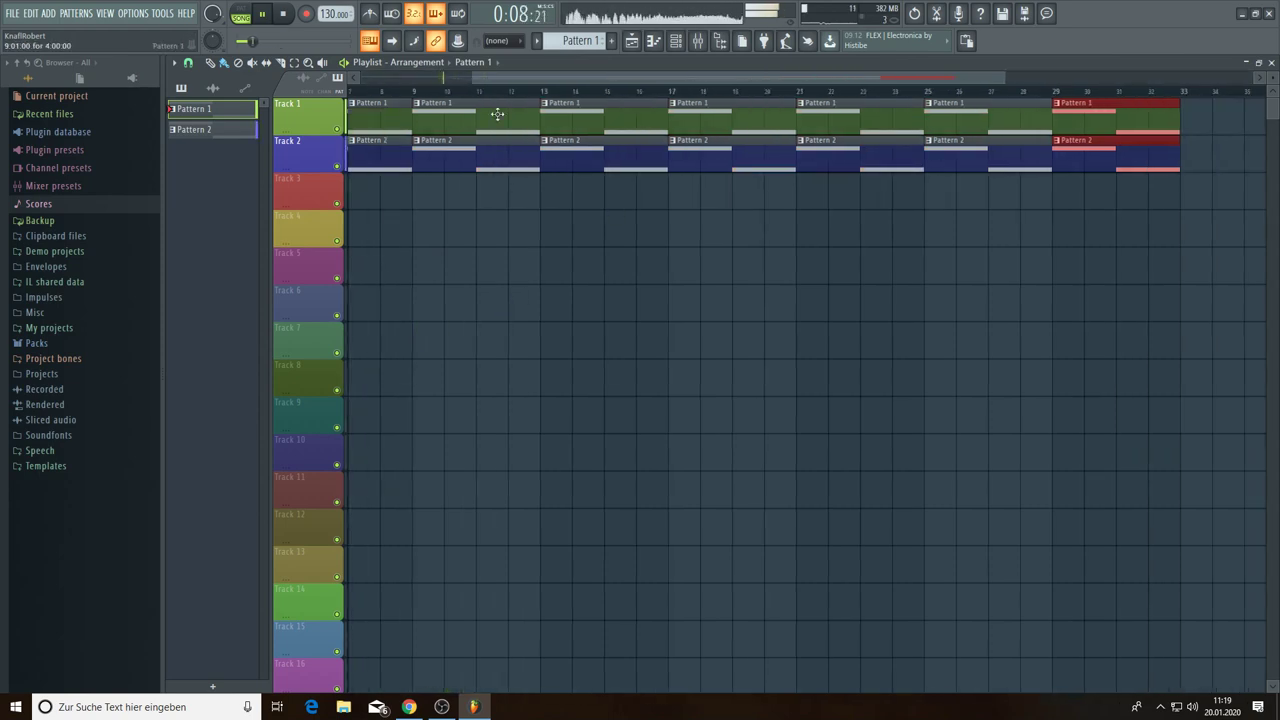
pyautogui.moveTo(477, 76); pyautogui.dragTo(374, 76)
pyautogui.click(552, 311)
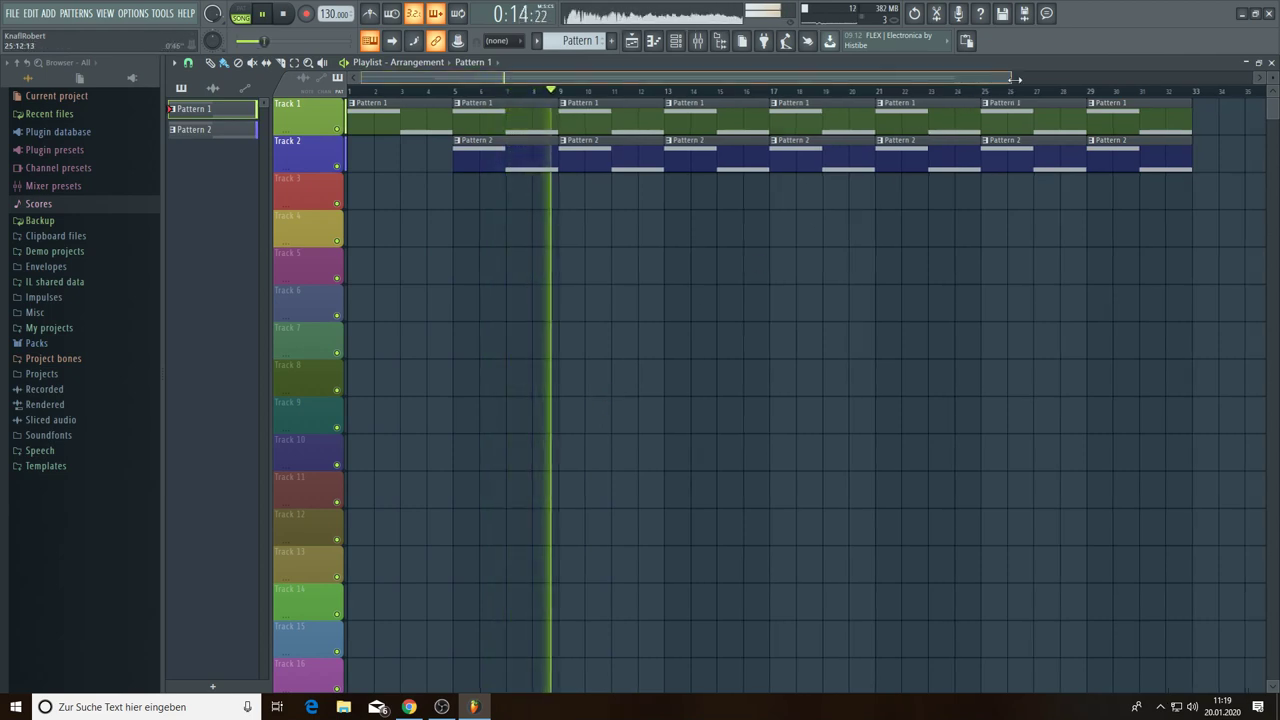
pyautogui.moveTo(1006, 80); pyautogui.dragTo(1148, 90)
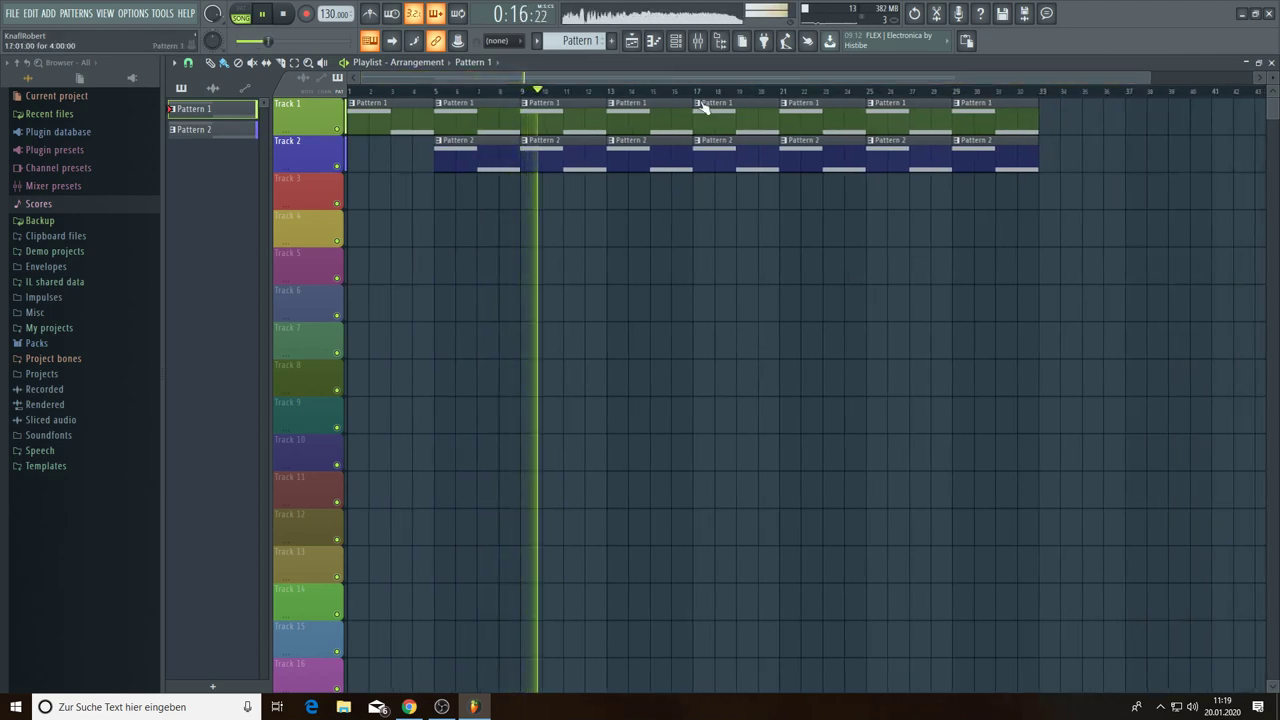
# - Review the presets loaded in the Nexus #2, Nexus and Nexus #3 channels, then close their windows
pyautogui.click(677, 41)
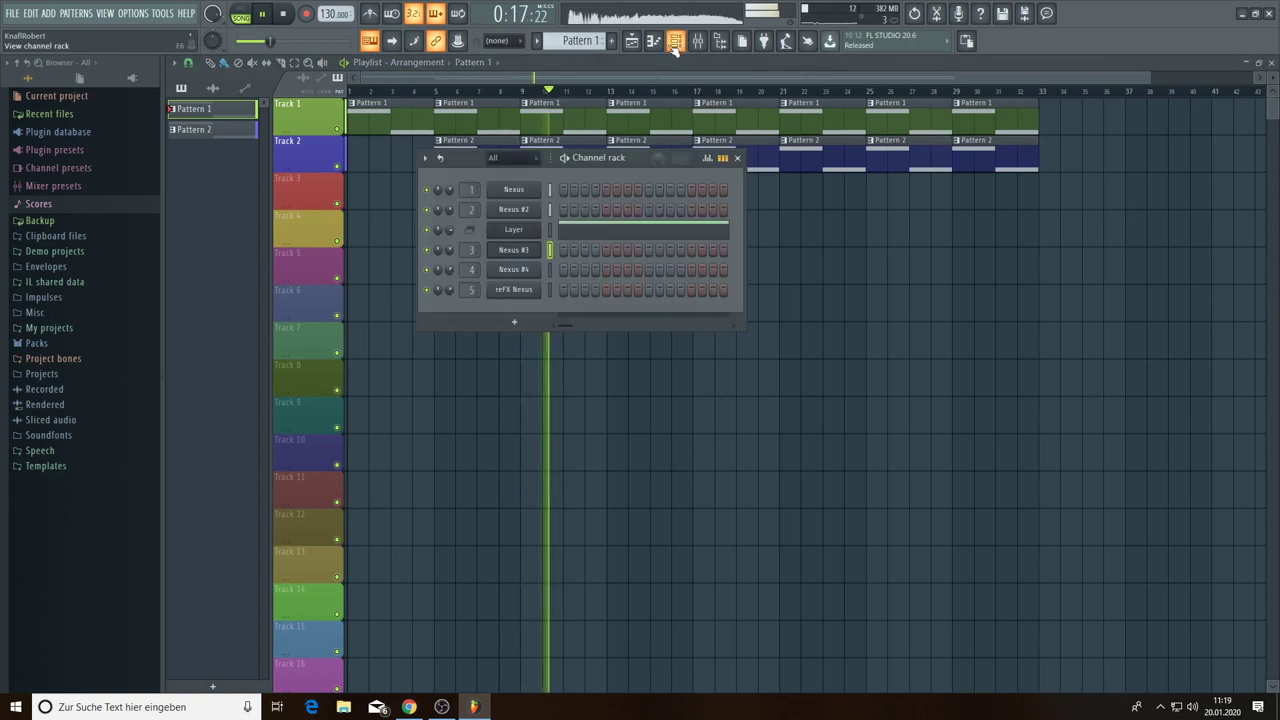
pyautogui.click(502, 209)
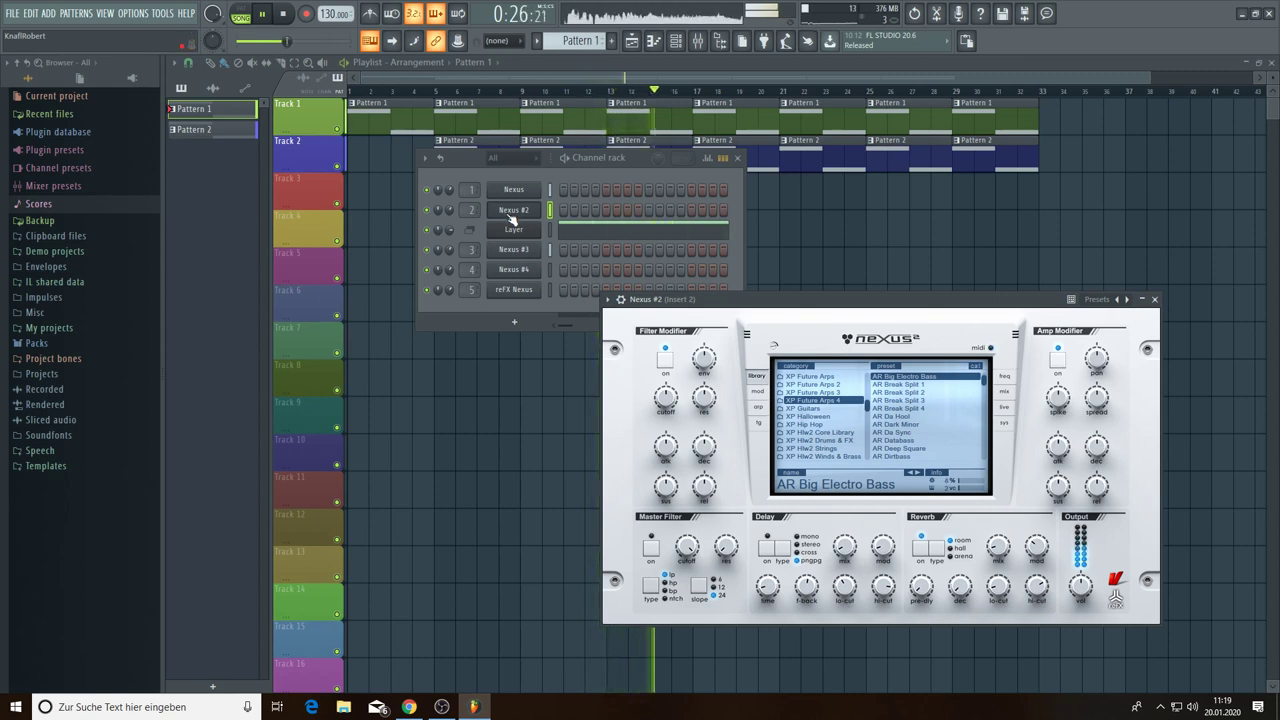
pyautogui.click(511, 219)
pyautogui.click(511, 218)
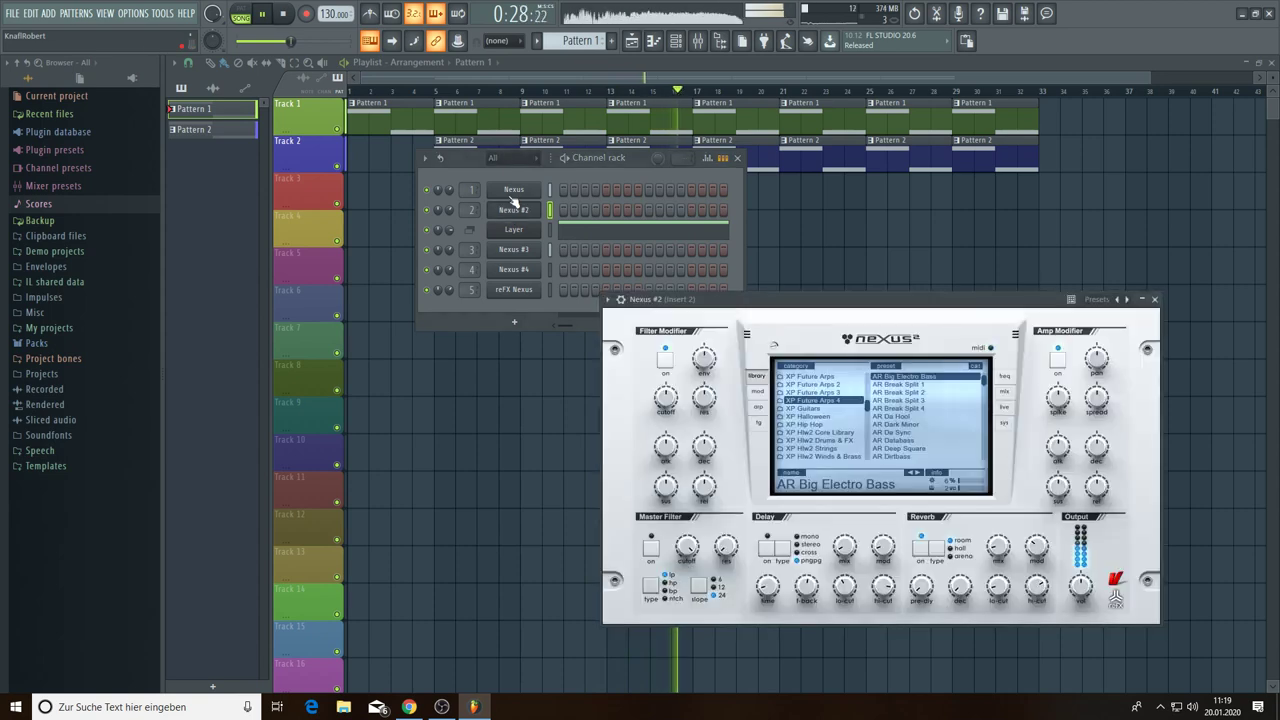
pyautogui.click(513, 190)
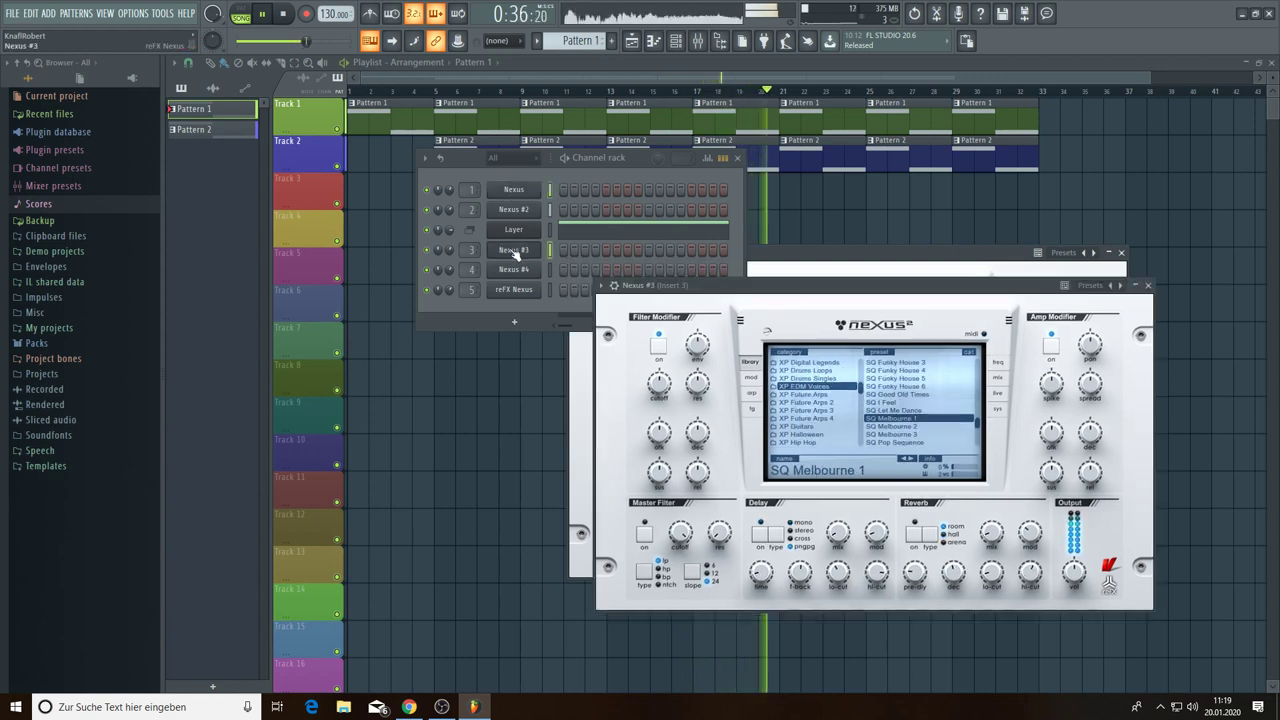
pyautogui.click(513, 250)
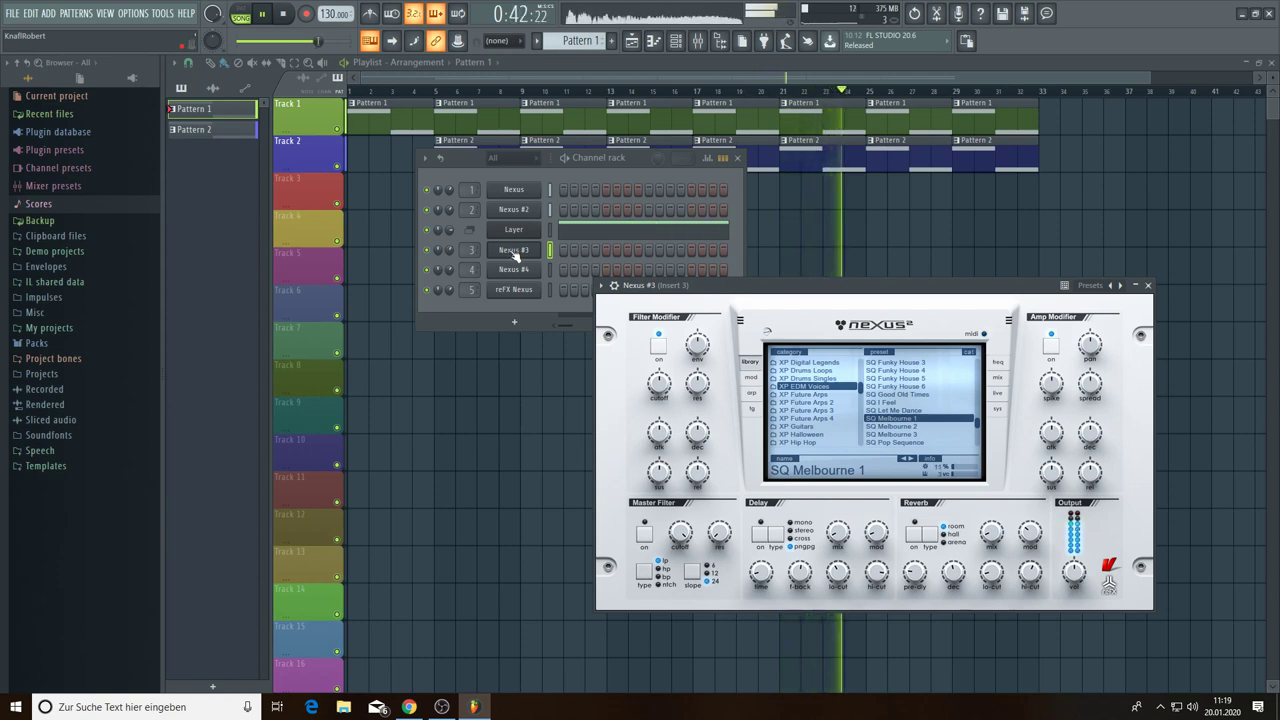
pyautogui.press('F12')
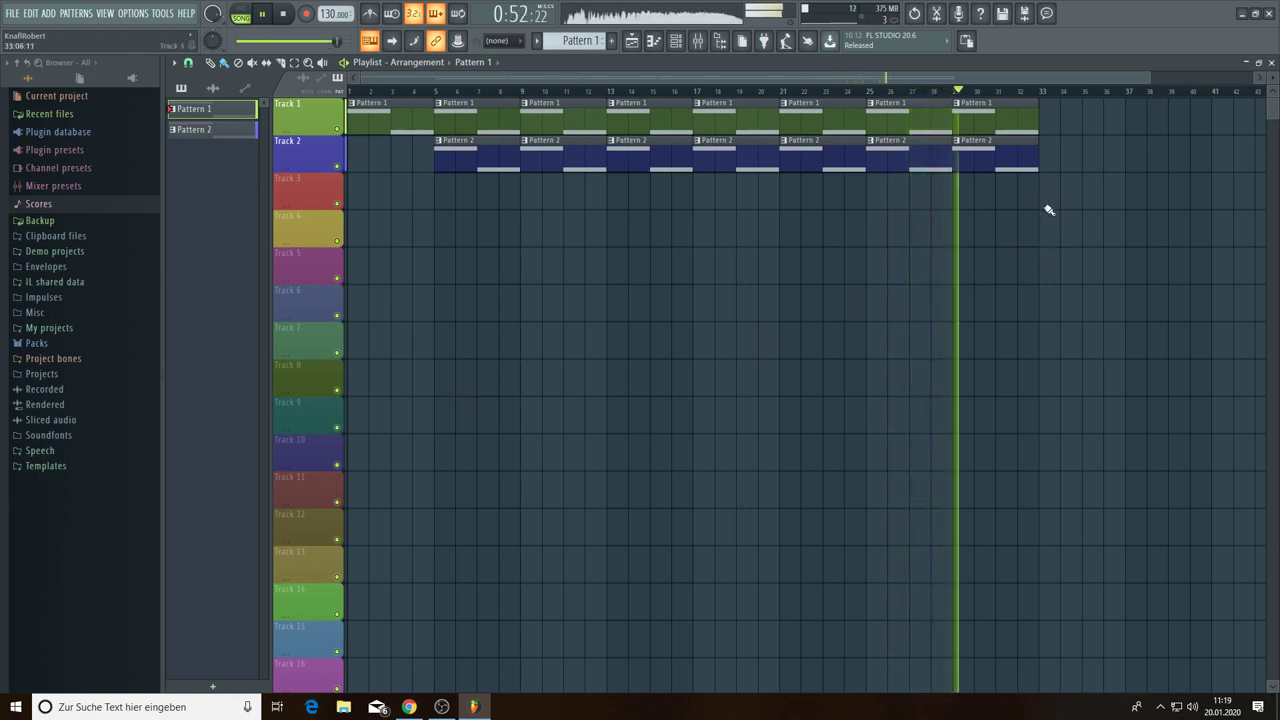
# - Duplicate the bar 29 clips of Pattern 1 and Pattern 2 to bar 33 and shorten the copies to two bars
pyautogui.moveTo(952, 100); pyautogui.dragTo(994, 200)
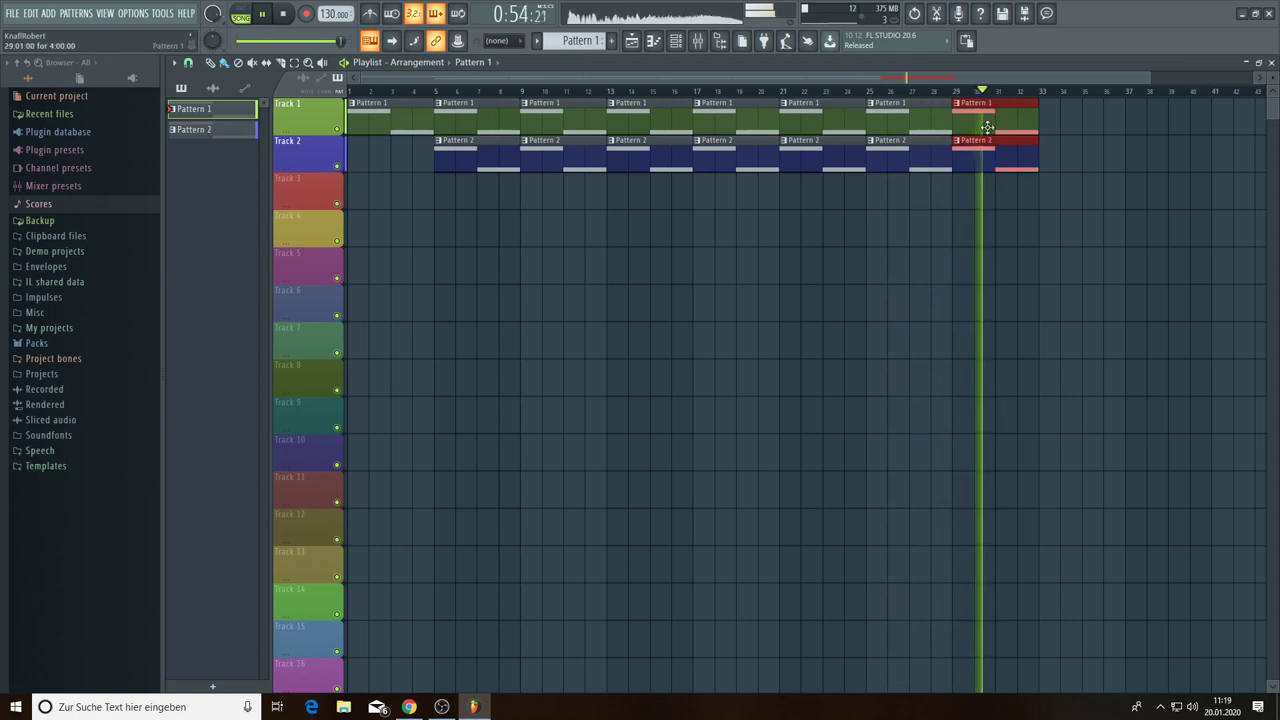
pyautogui.hotkey('ctrl', 'b')
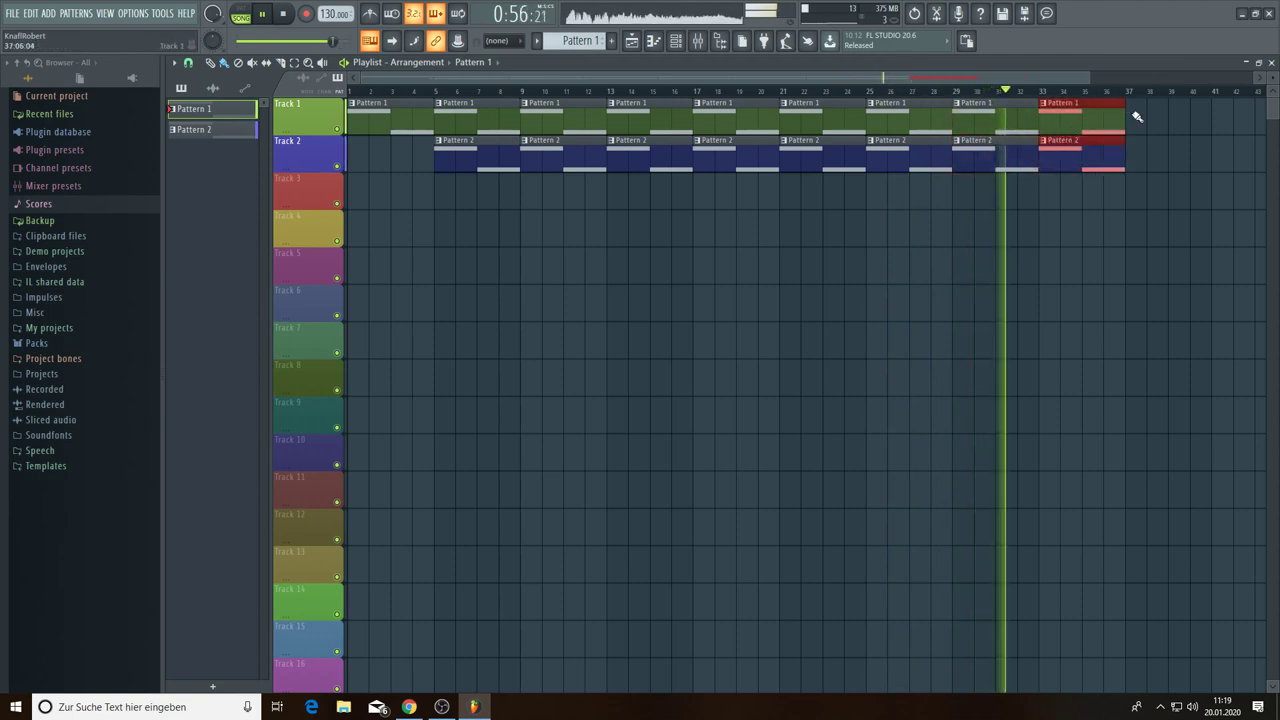
pyautogui.moveTo(1125, 115); pyautogui.dragTo(1082, 116)
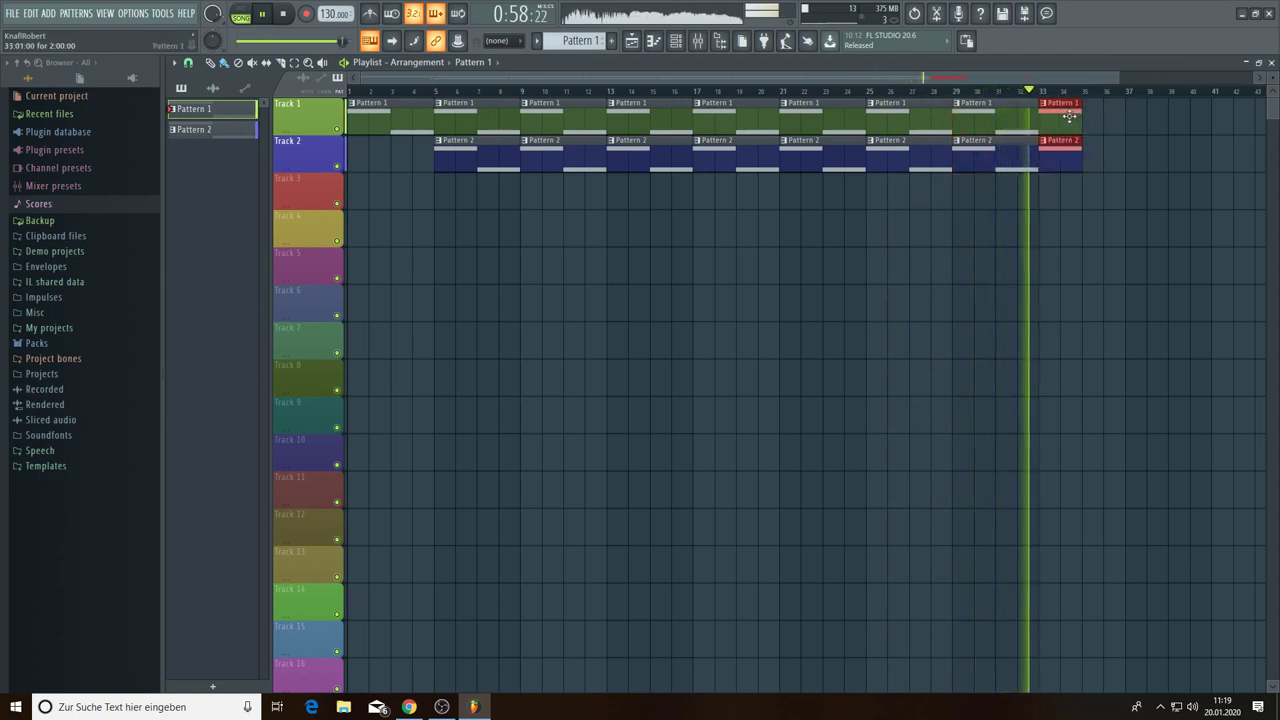
# - Repeat the two-bar clips of Pattern 1 and Pattern 2 from bar 33 up to bar 51 on Tracks 1 and 2
pyautogui.hotkey('ctrl', 'b')
pyautogui.hotkey('ctrl', 'b')
pyautogui.hotkey('ctrl', 'b')
pyautogui.hotkey('ctrl', 'b')
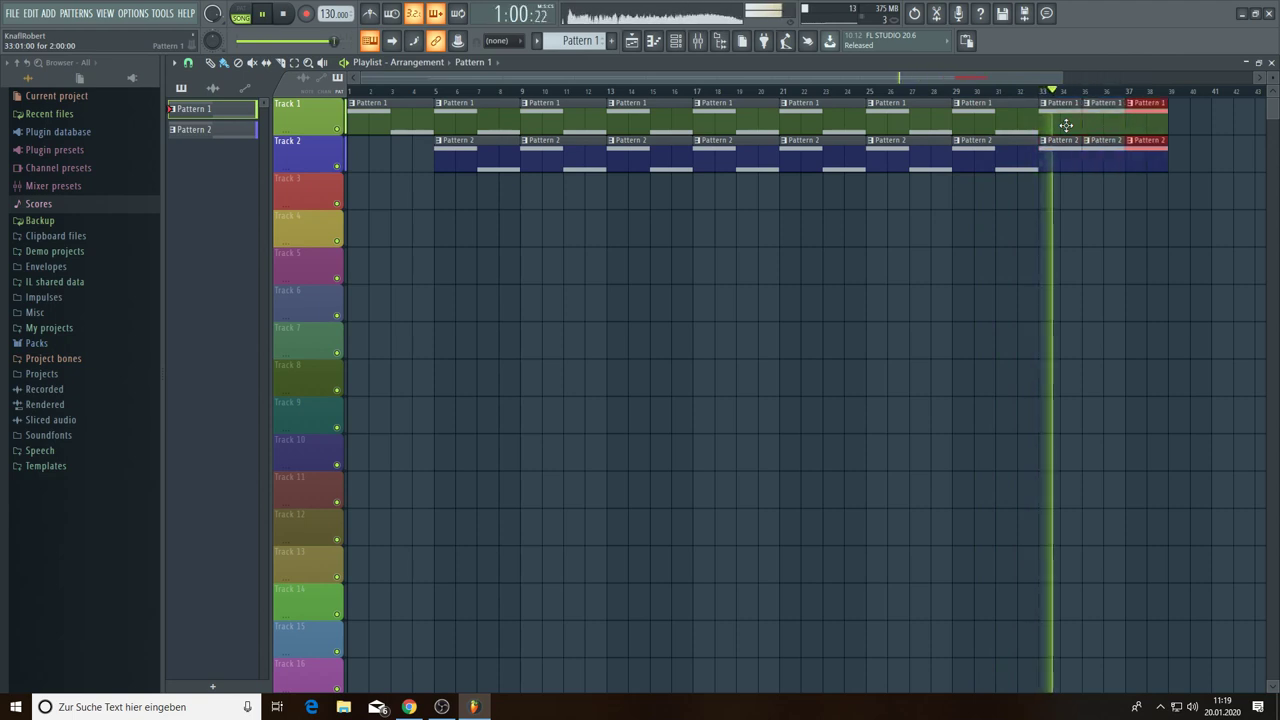
pyautogui.scroll(-5, 1050, 180)
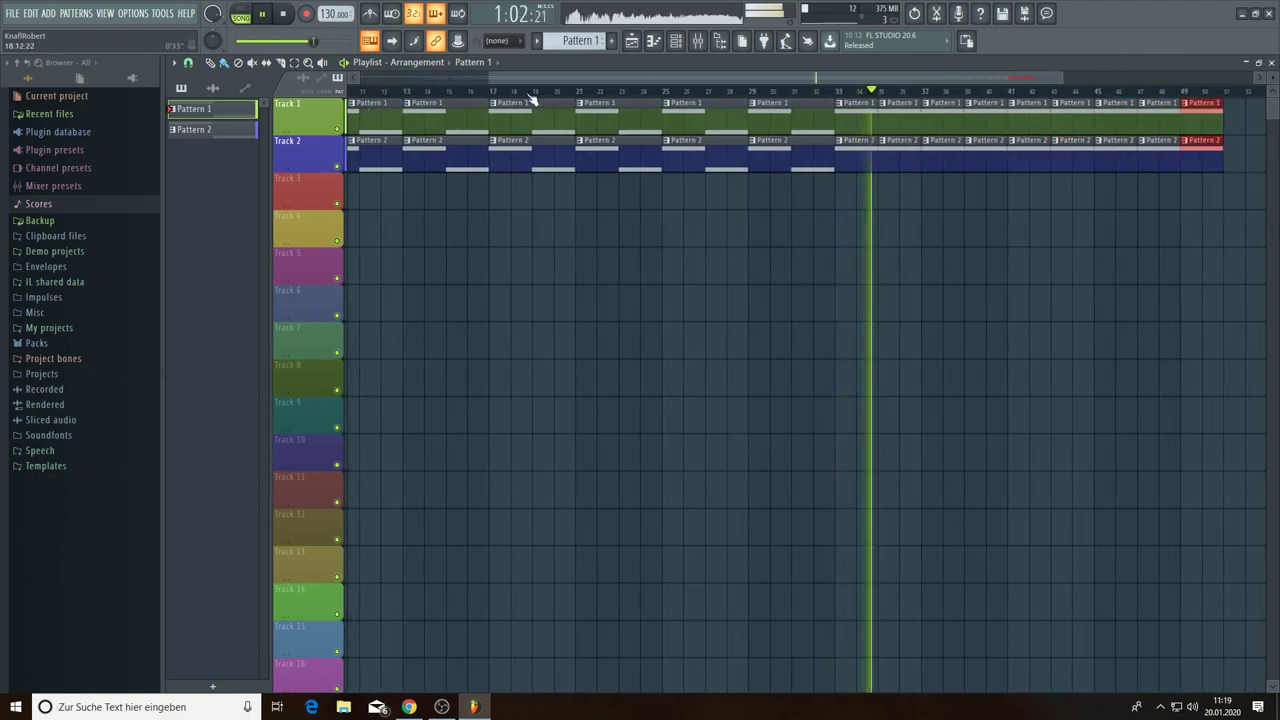
pyautogui.moveTo(495, 77); pyautogui.dragTo(380, 77)
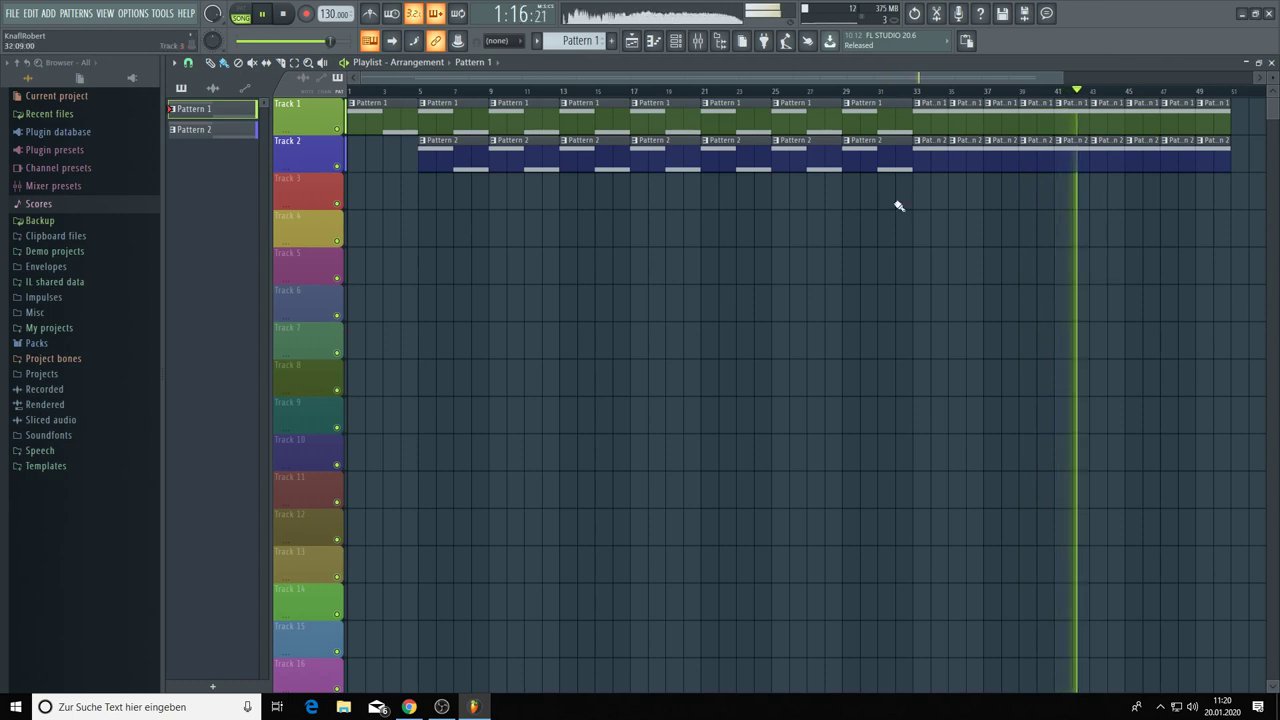
# - Add Fruity Multiband Compressor to slot 2 of the Master track with the General purpose preset and close the mixer
pyautogui.click(698, 40)
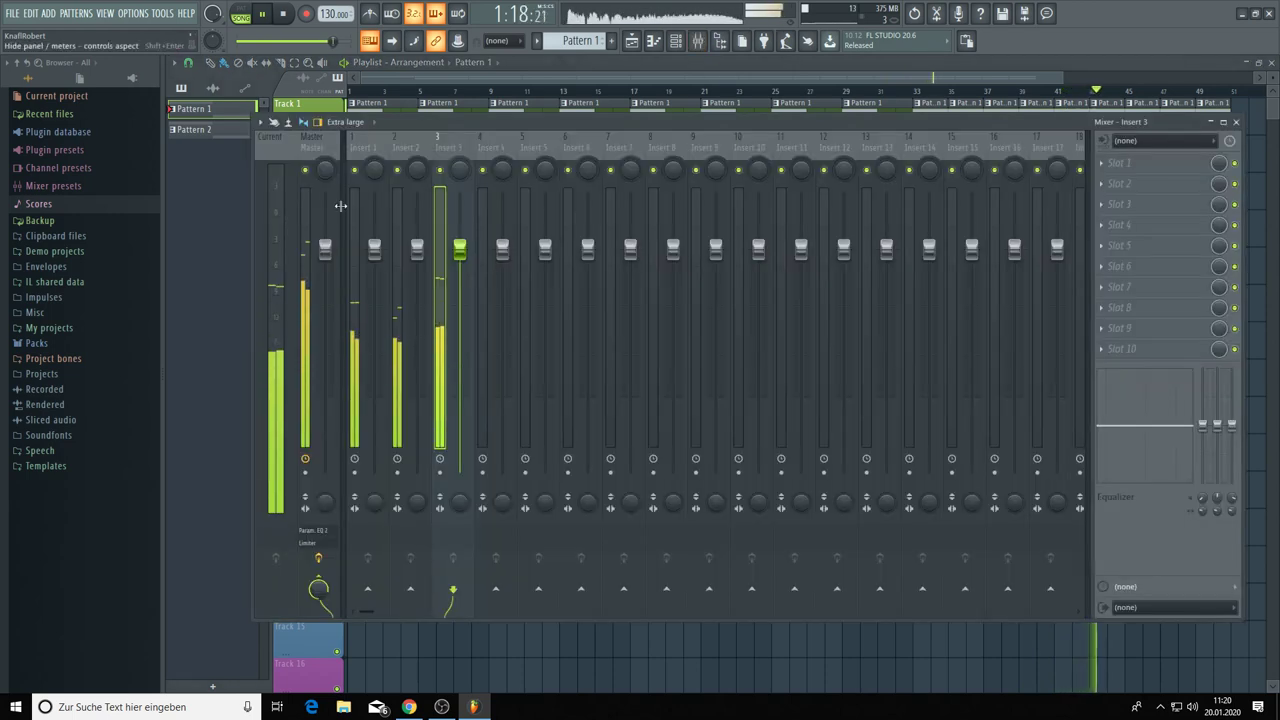
pyautogui.click(309, 140)
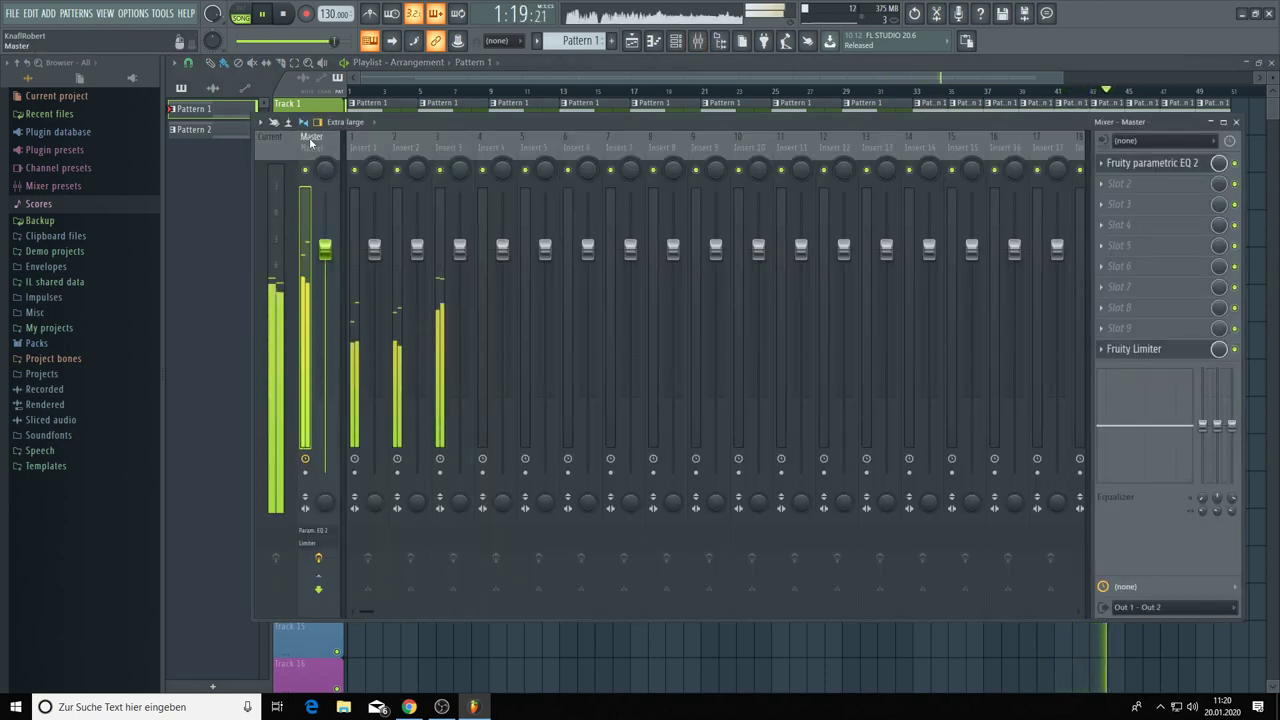
pyautogui.click(1108, 187)
pyautogui.click(948, 426)
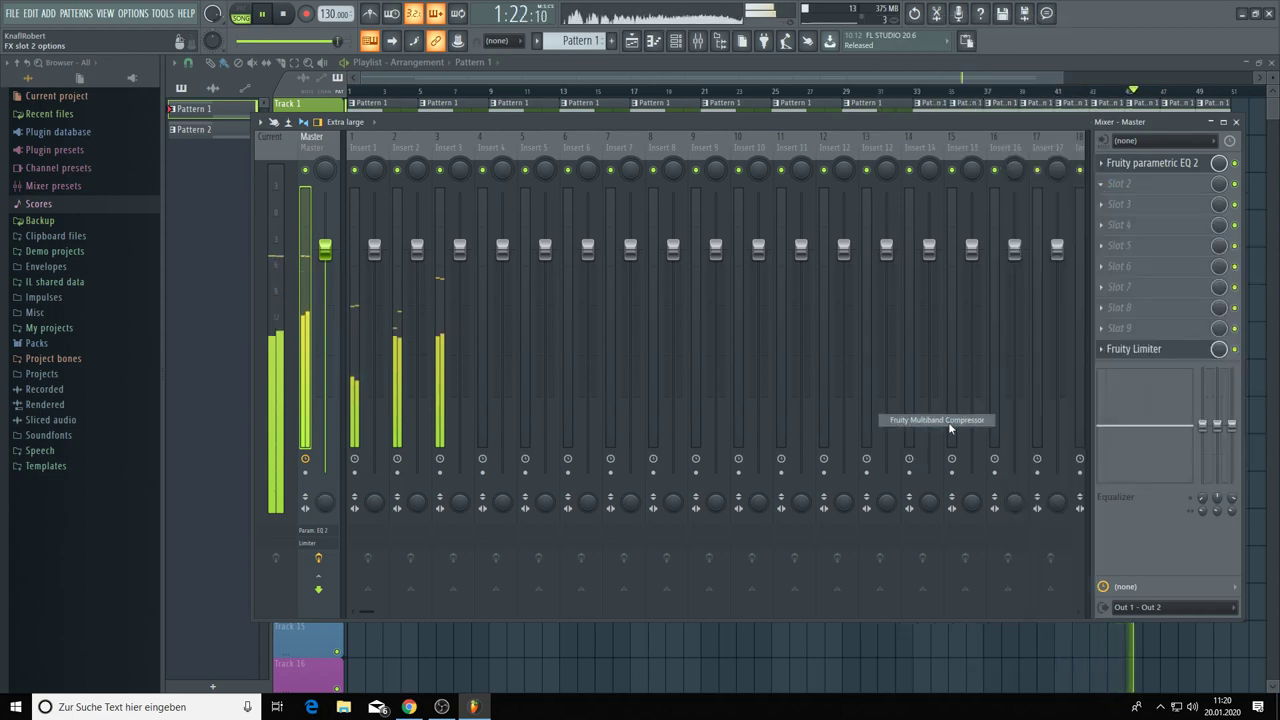
pyautogui.click(727, 177)
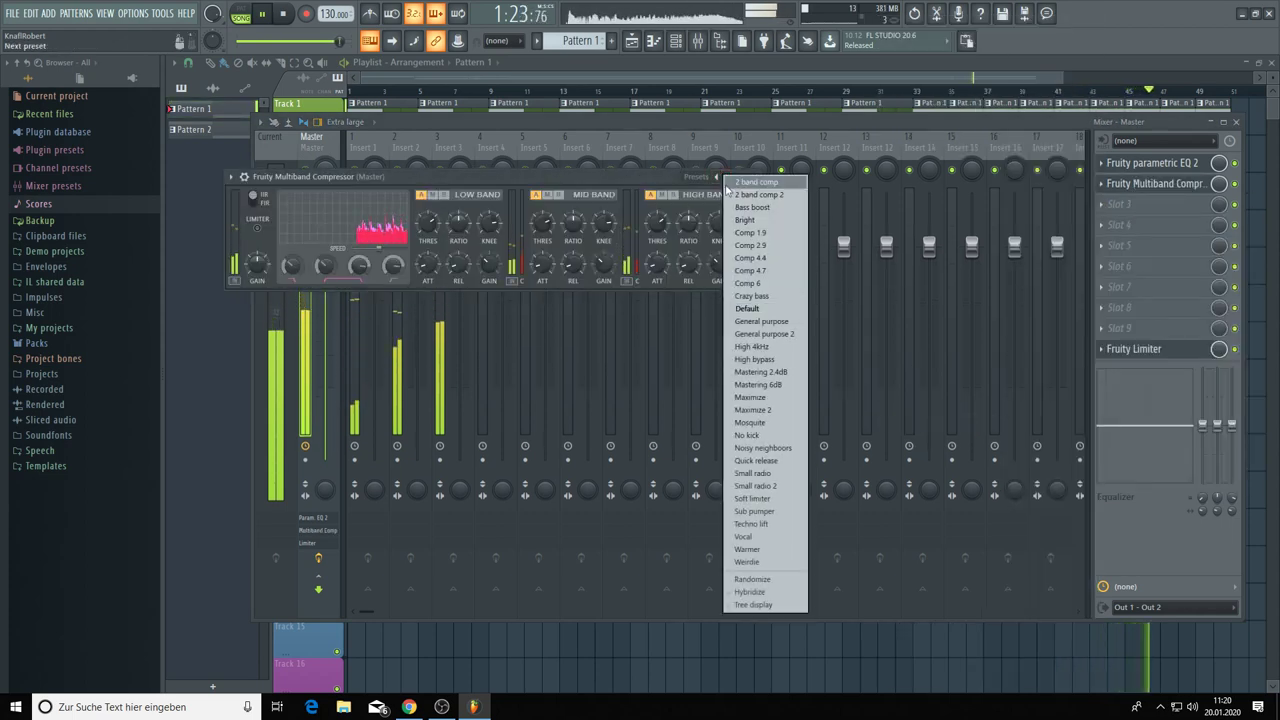
pyautogui.click(763, 322)
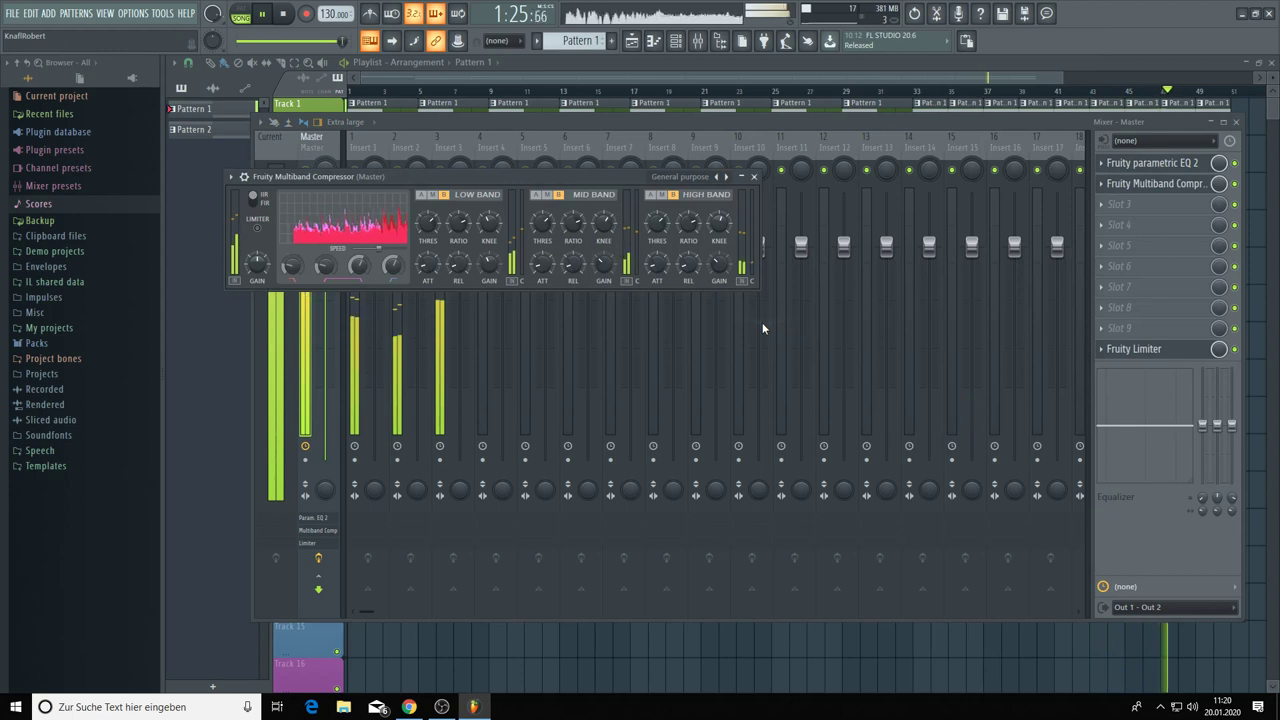
pyautogui.click(1171, 122)
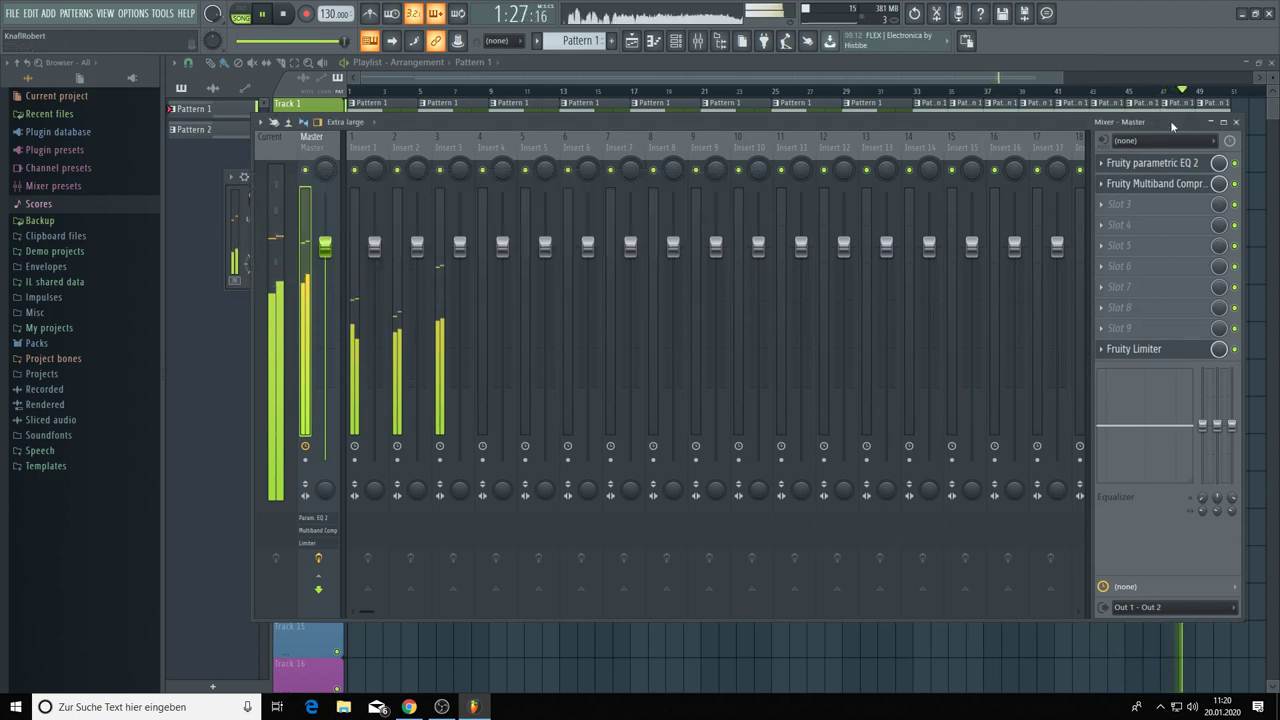
pyautogui.click(918, 62)
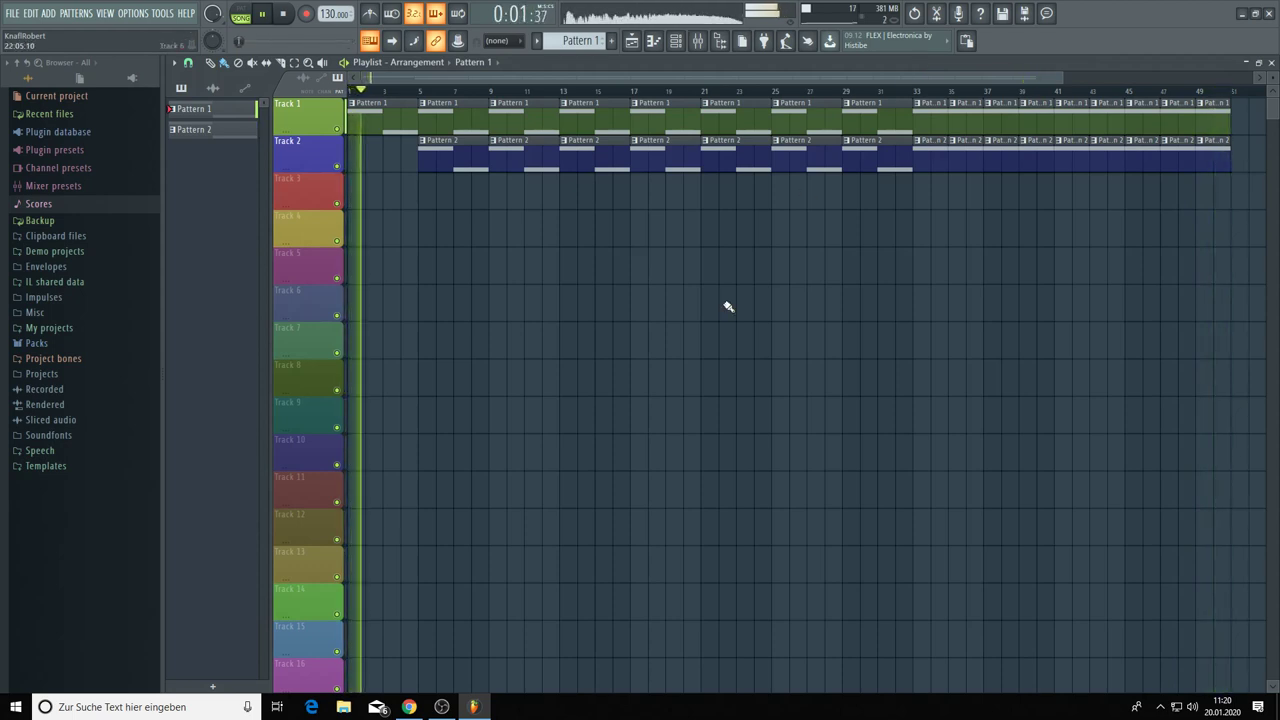
# - Switch the Nexus #3 channel to the SQ Melbourne 2 preset and close the open windows
pyautogui.click(698, 41)
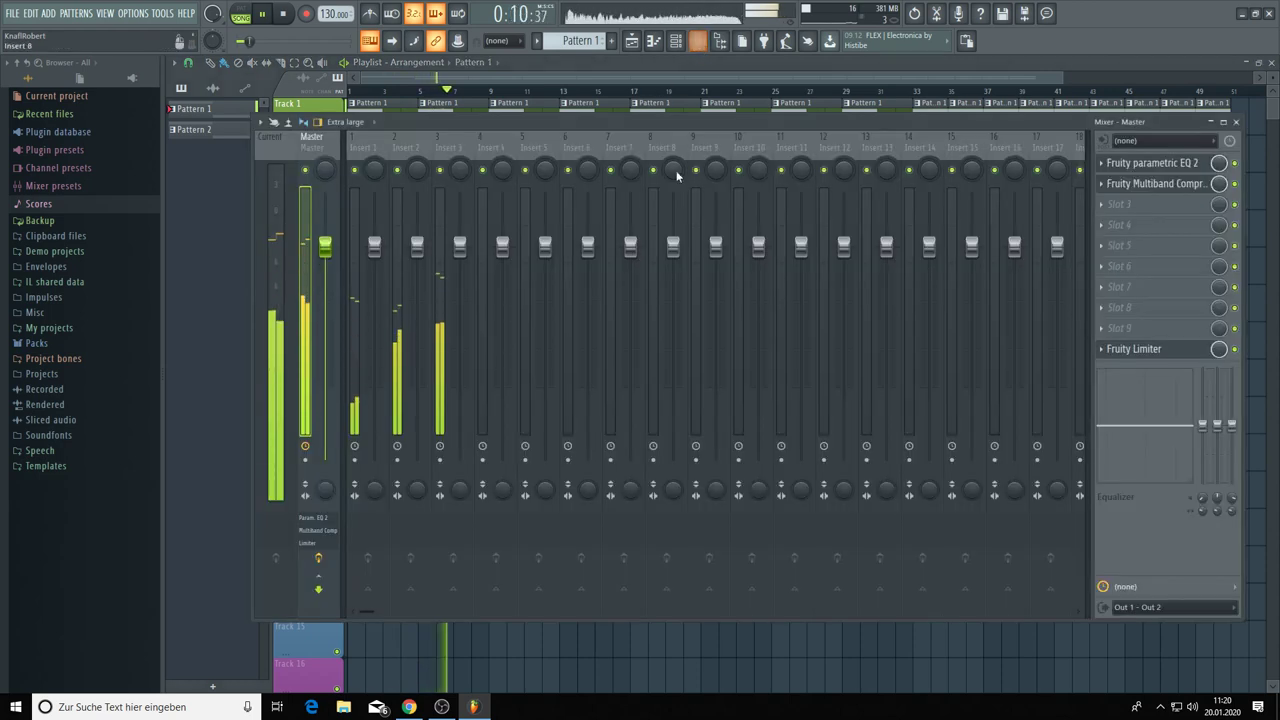
pyautogui.click(677, 41)
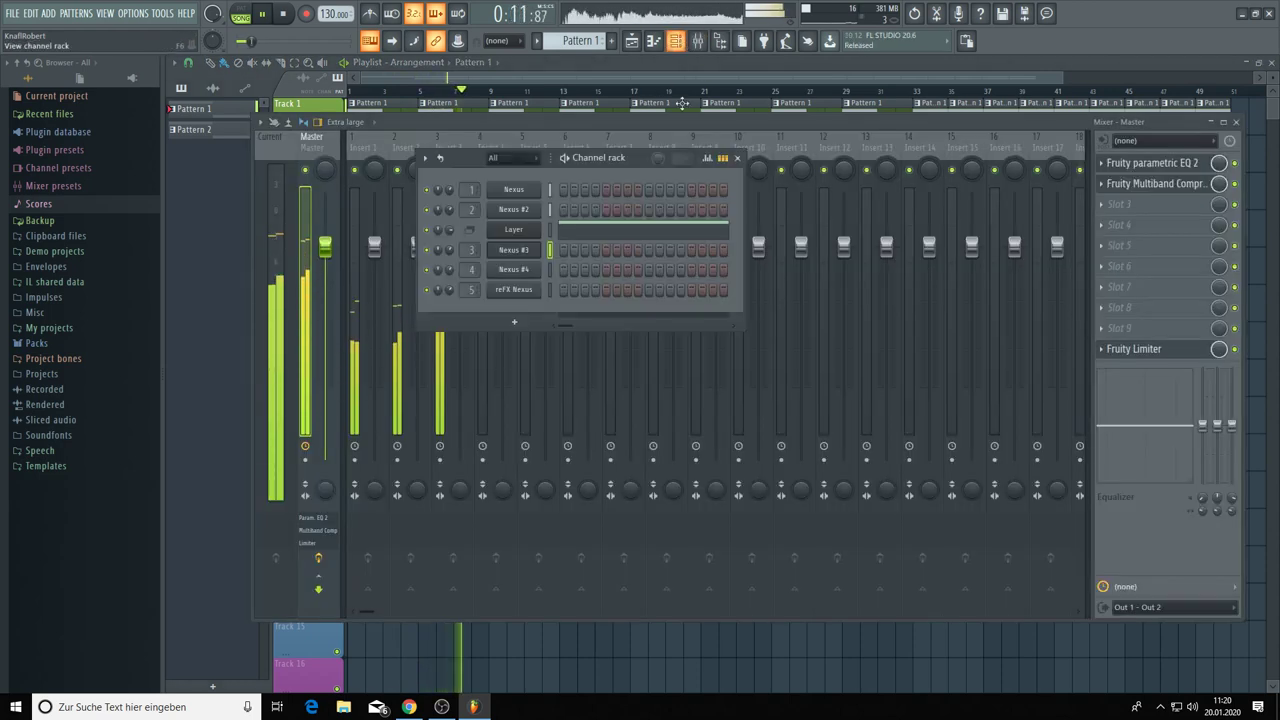
pyautogui.click(512, 252)
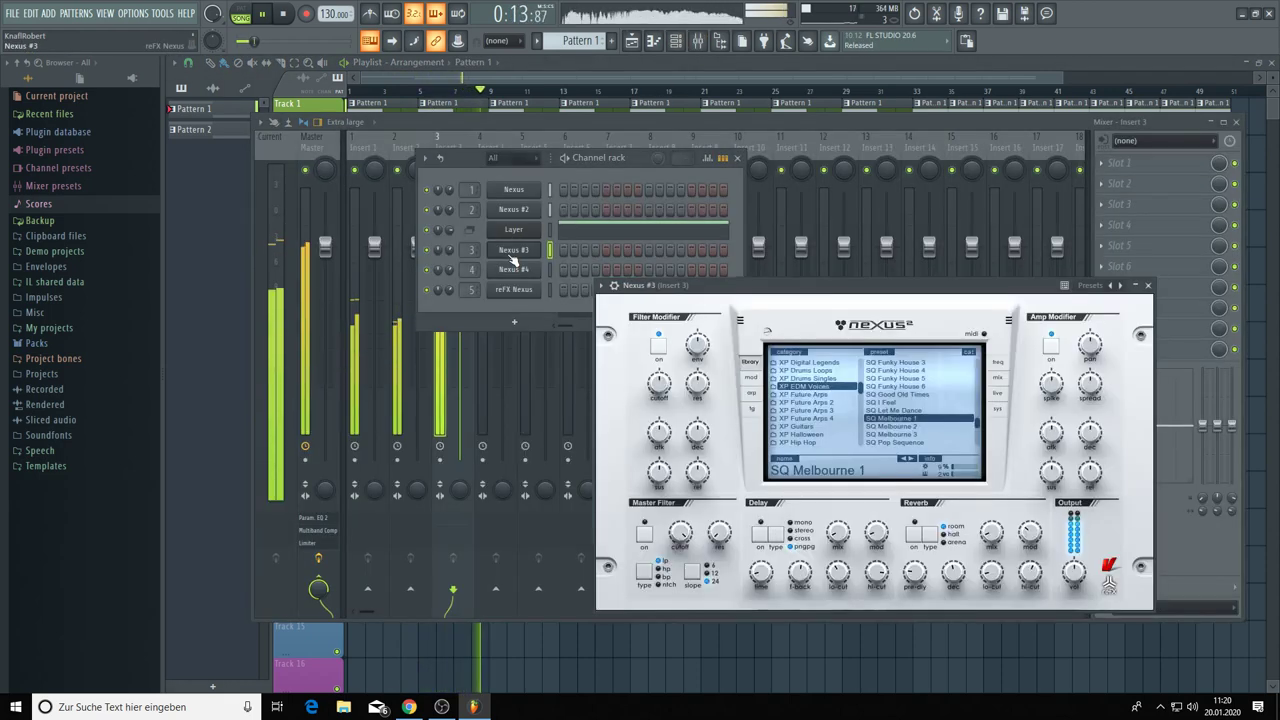
pyautogui.click(913, 459)
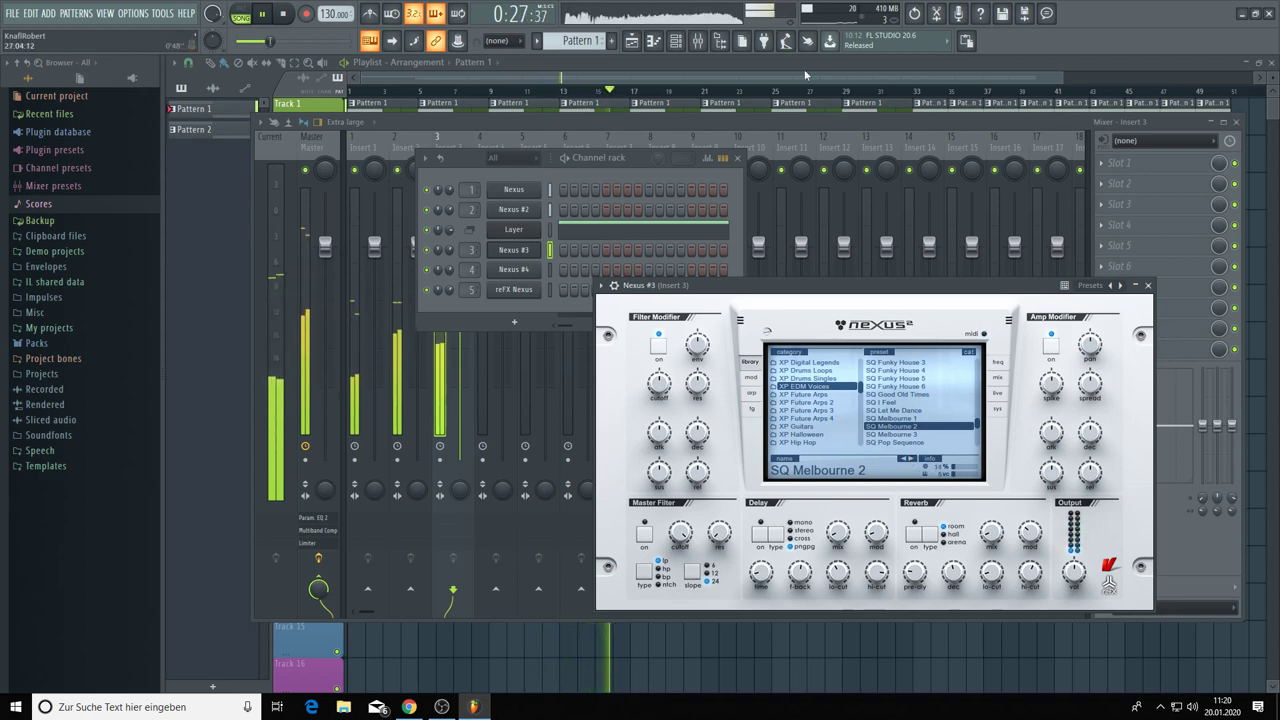
pyautogui.press('F12')
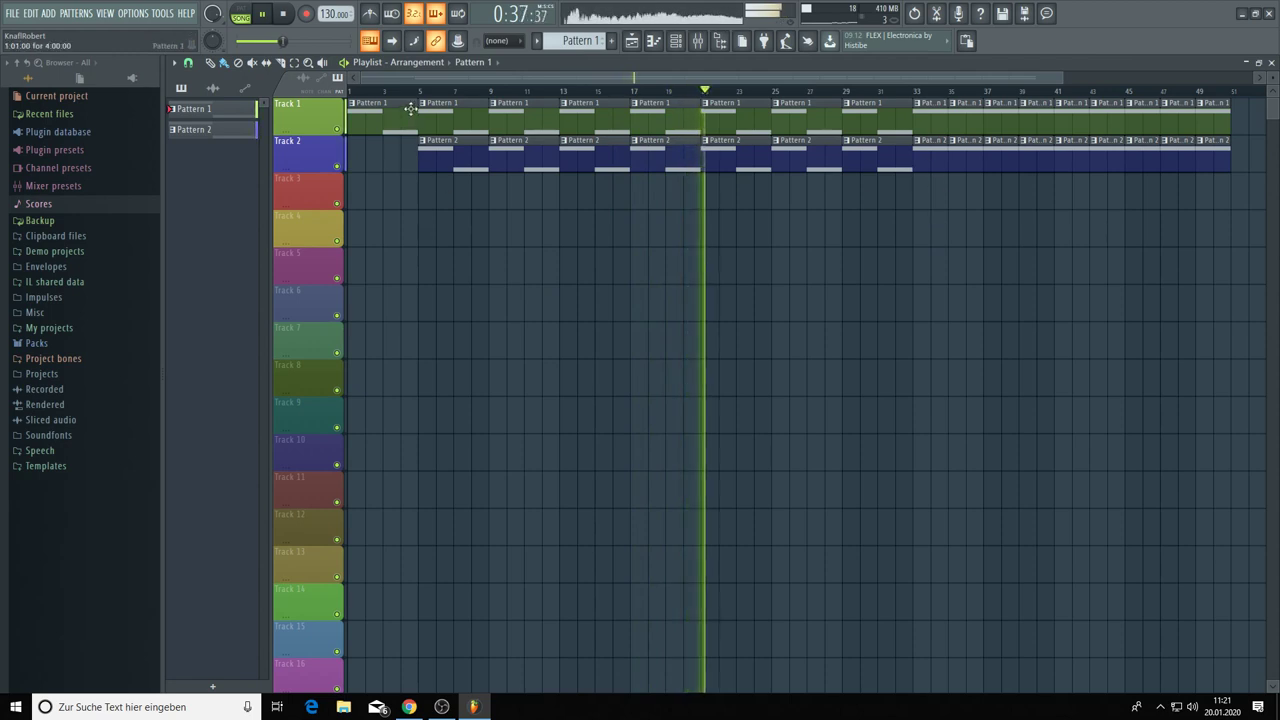
# - Shorten the clips at bars 1, 5 and 9 to two bars and fill the gaps at bars 3, 7 and 11 with copies
pyautogui.moveTo(528, 248); pyautogui.dragTo(384, 110)
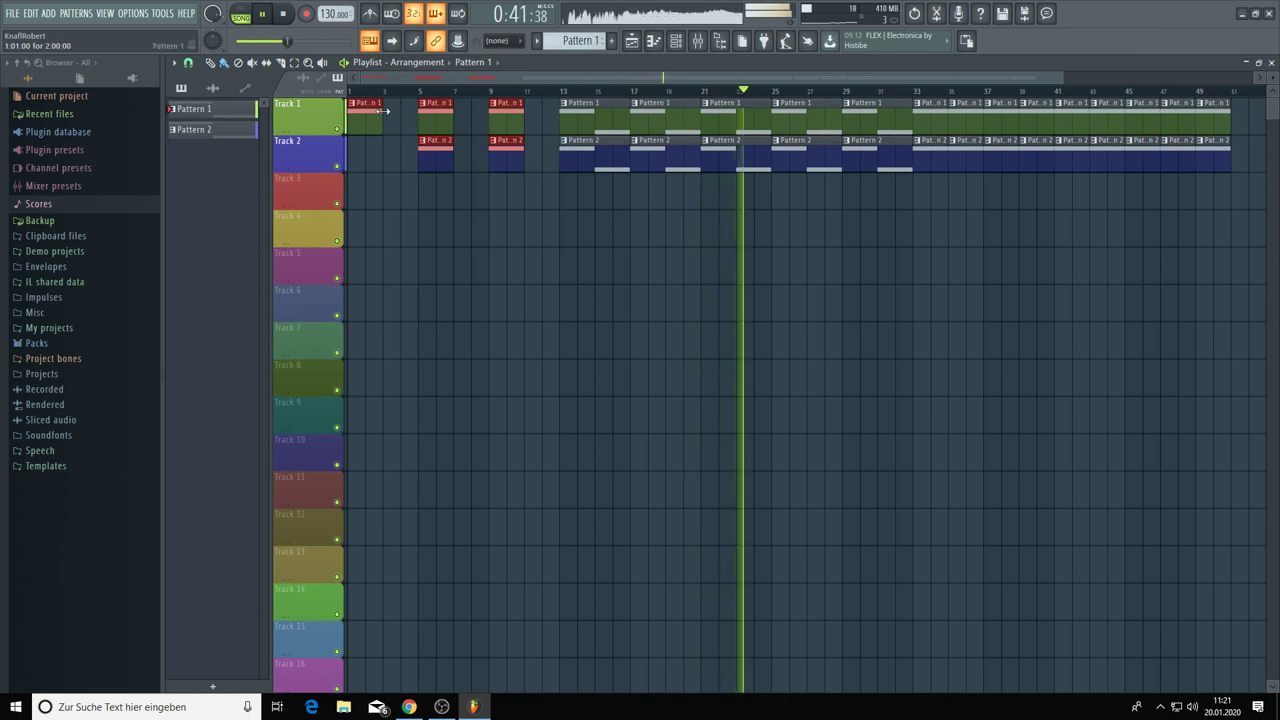
pyautogui.hotkey('ctrl', 'b')
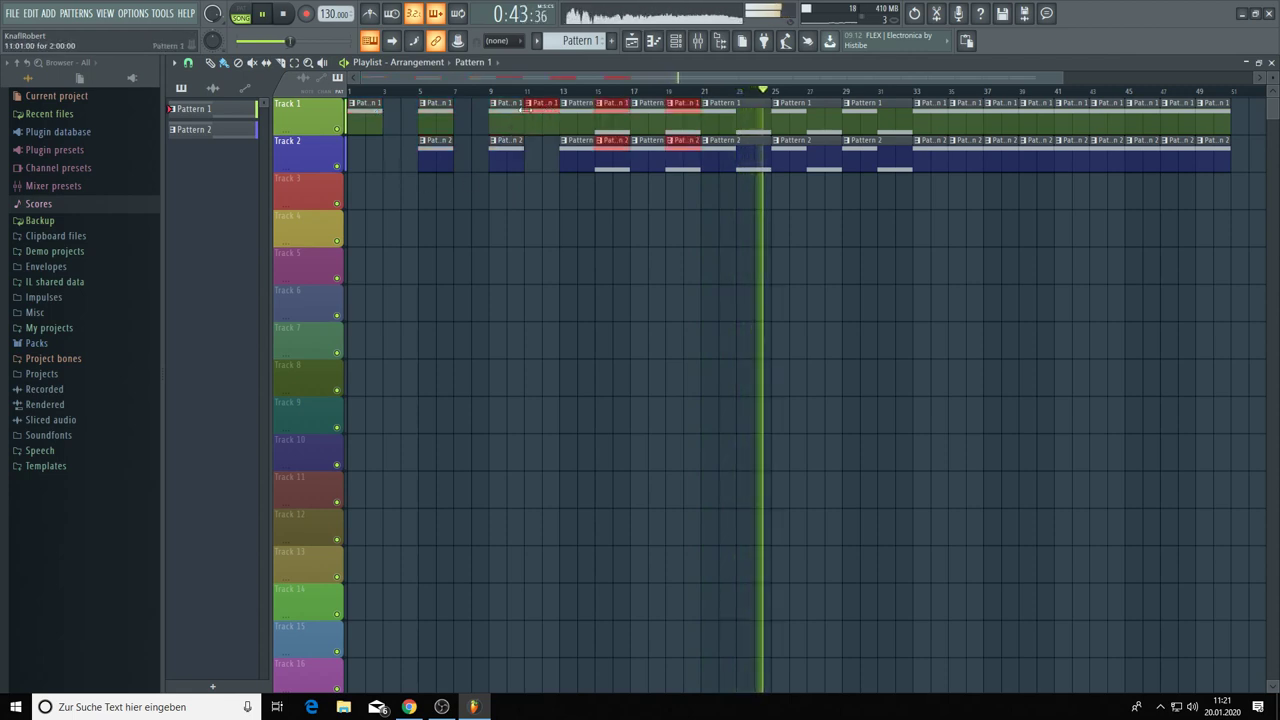
pyautogui.moveTo(538, 112); pyautogui.dragTo(398, 112)
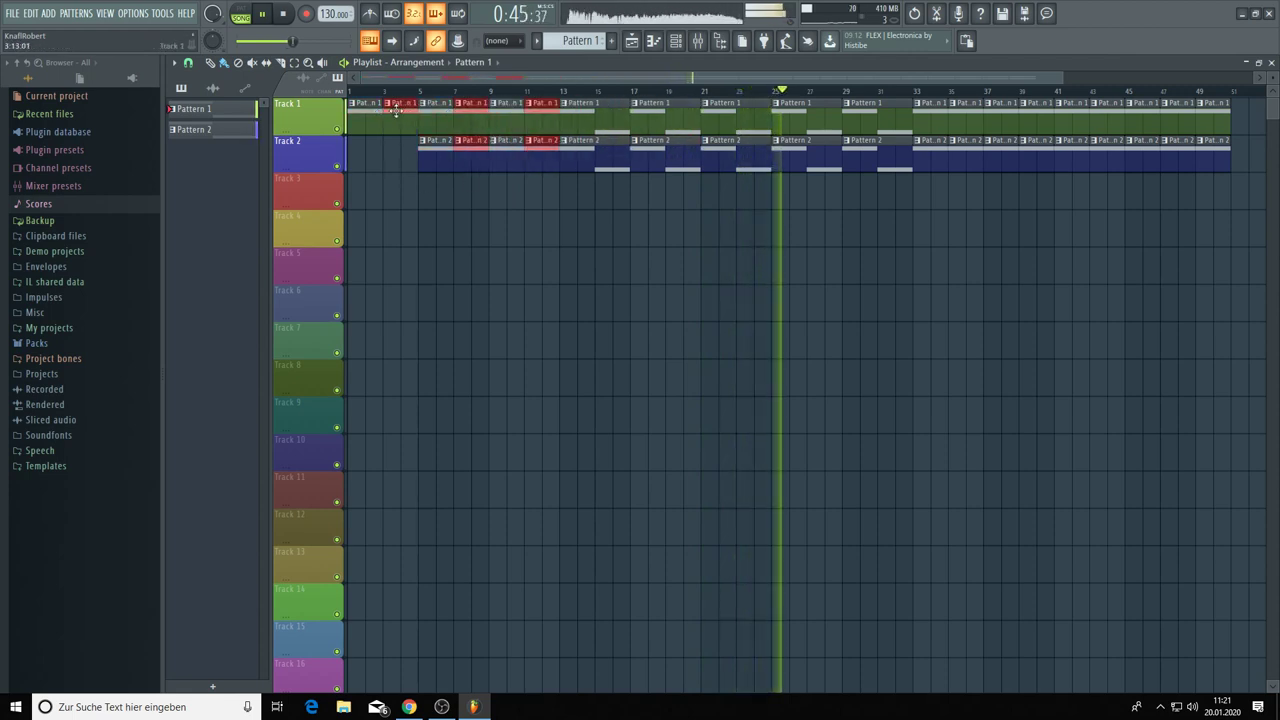
pyautogui.click(433, 244)
pyautogui.press('space')
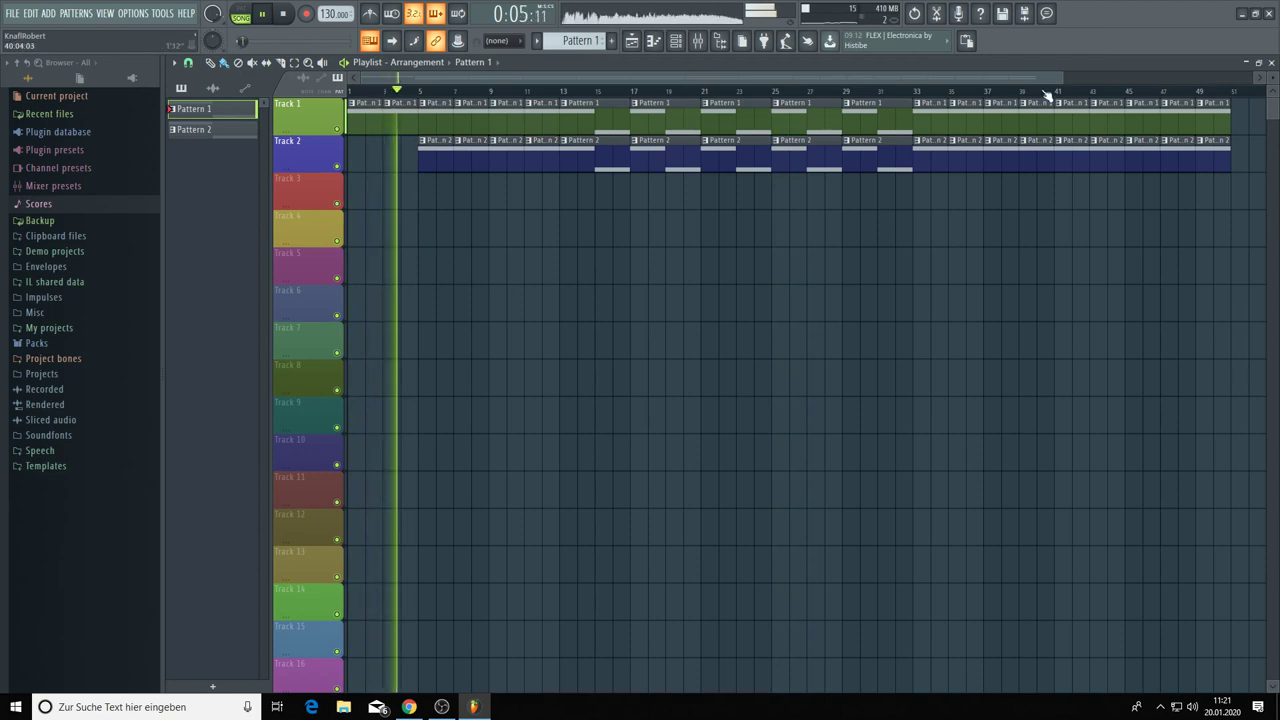
# - Open the channel rack below the playlist clips and create a new empty pattern, Pattern 3
pyautogui.moveTo(1059, 78); pyautogui.dragTo(1189, 180)
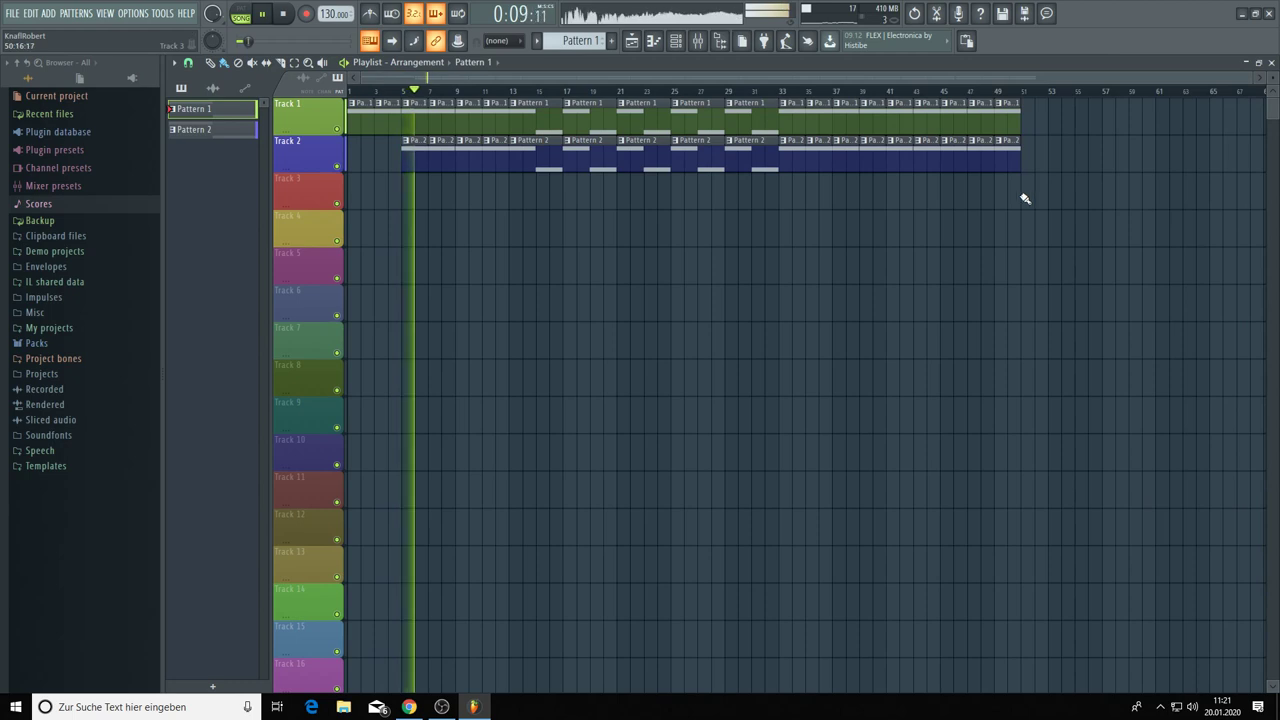
pyautogui.click(675, 41)
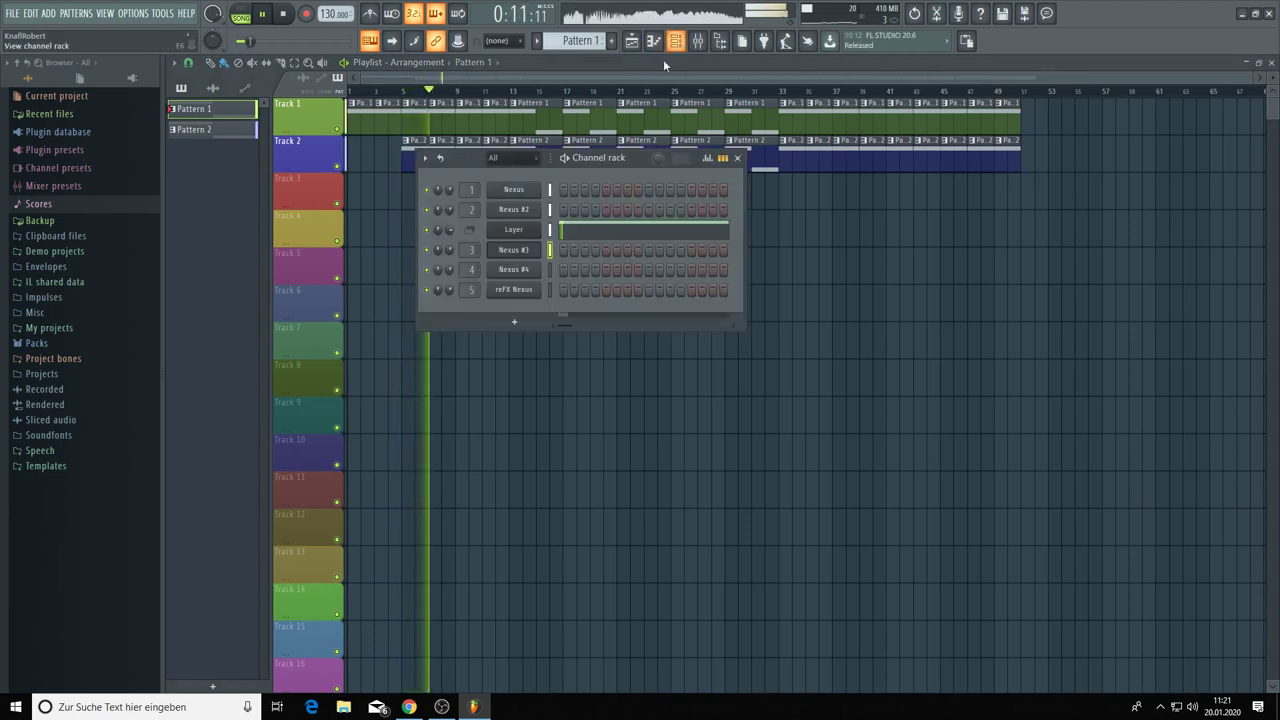
pyautogui.moveTo(634, 156); pyautogui.dragTo(716, 252)
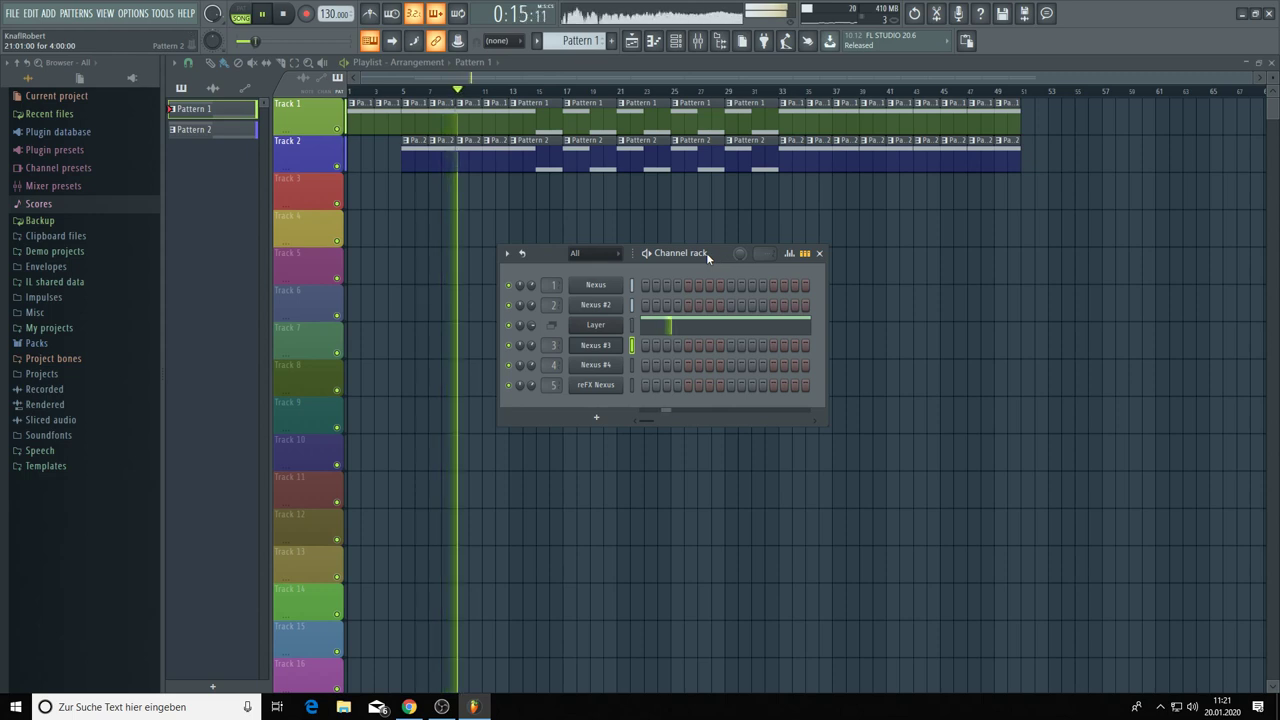
pyautogui.press('F4')
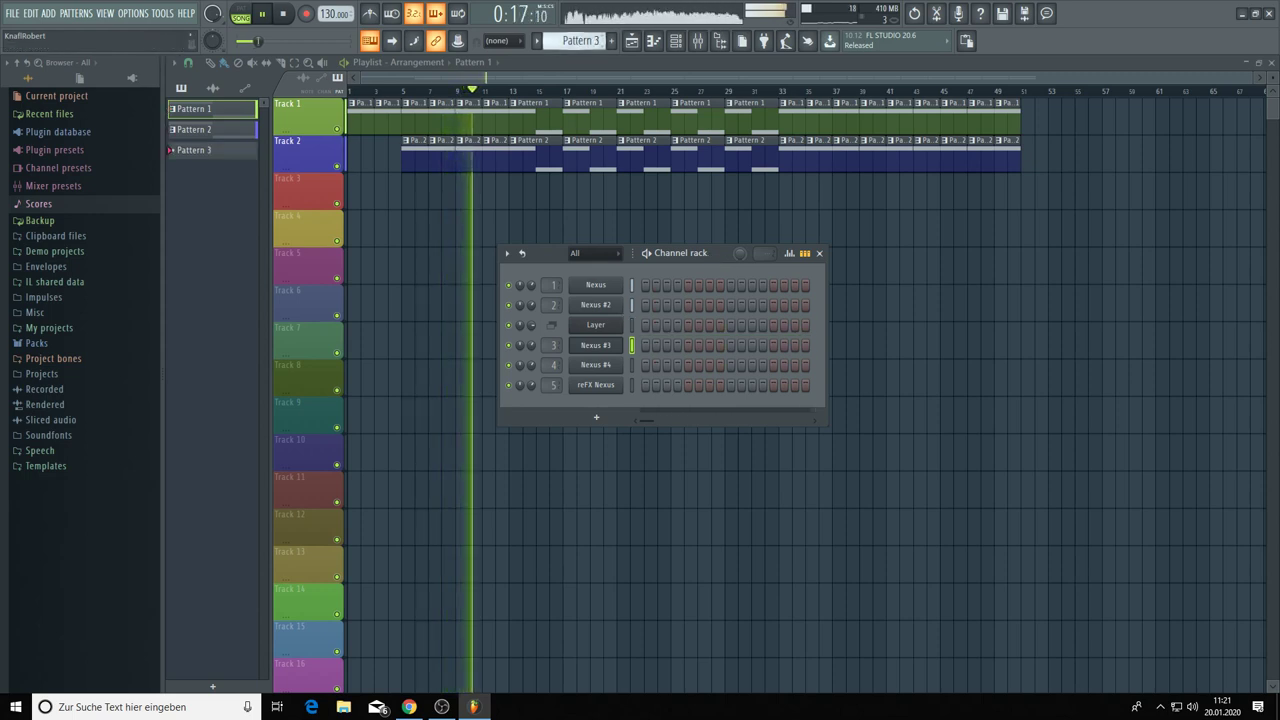
# - Load the LD Hands Up Hook 3 preset from Factory Presets in the Nexus #4 channel
pyautogui.click(601, 368)
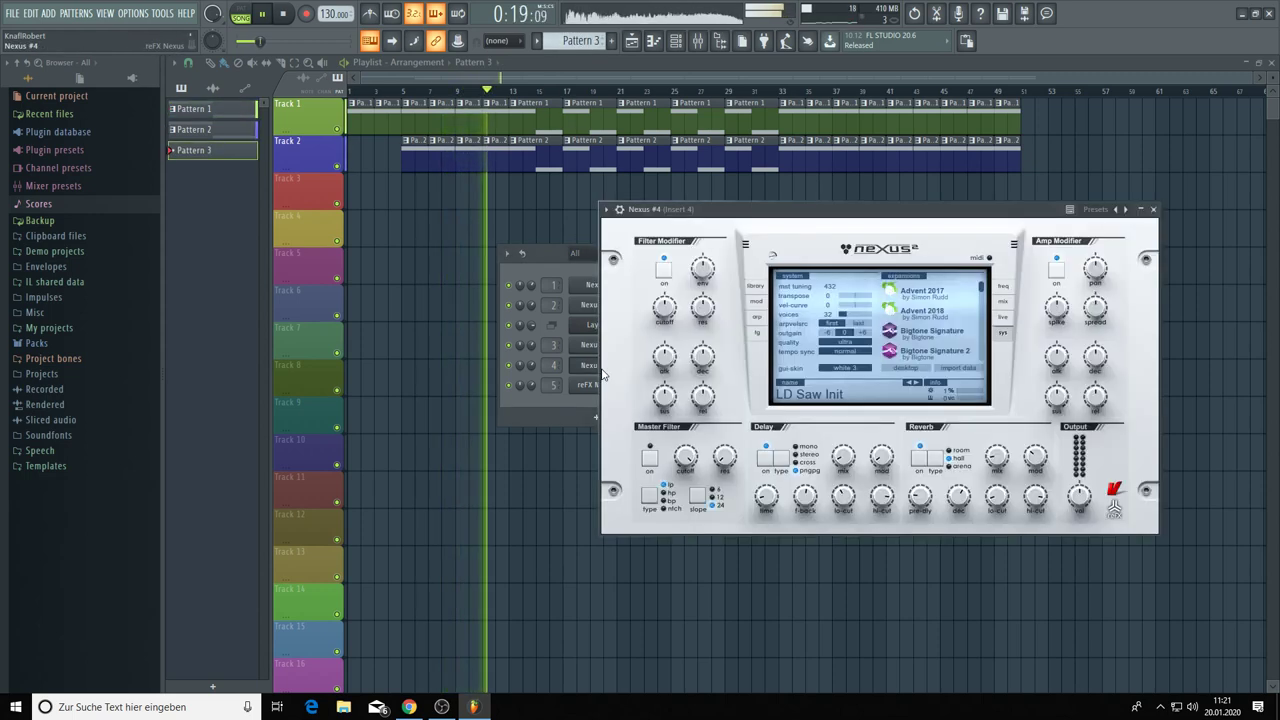
pyautogui.click(755, 287)
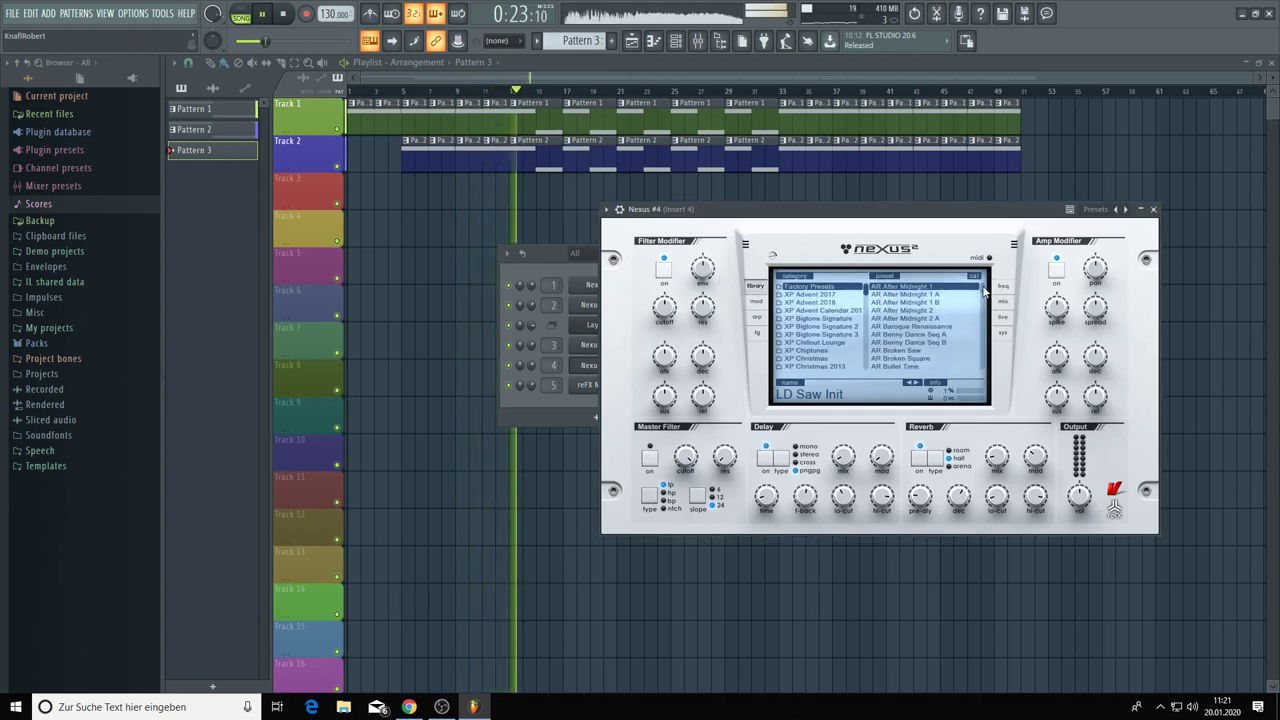
pyautogui.moveTo(985, 290); pyautogui.dragTo(985, 325)
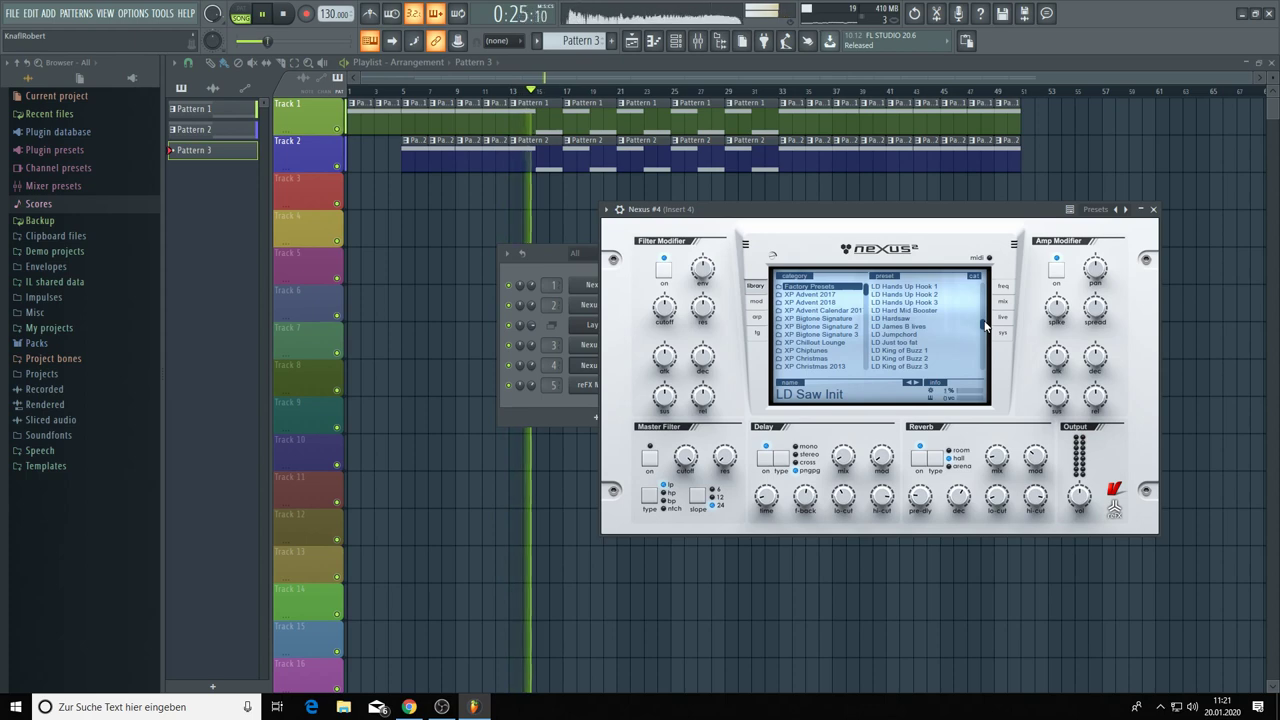
pyautogui.click(928, 303)
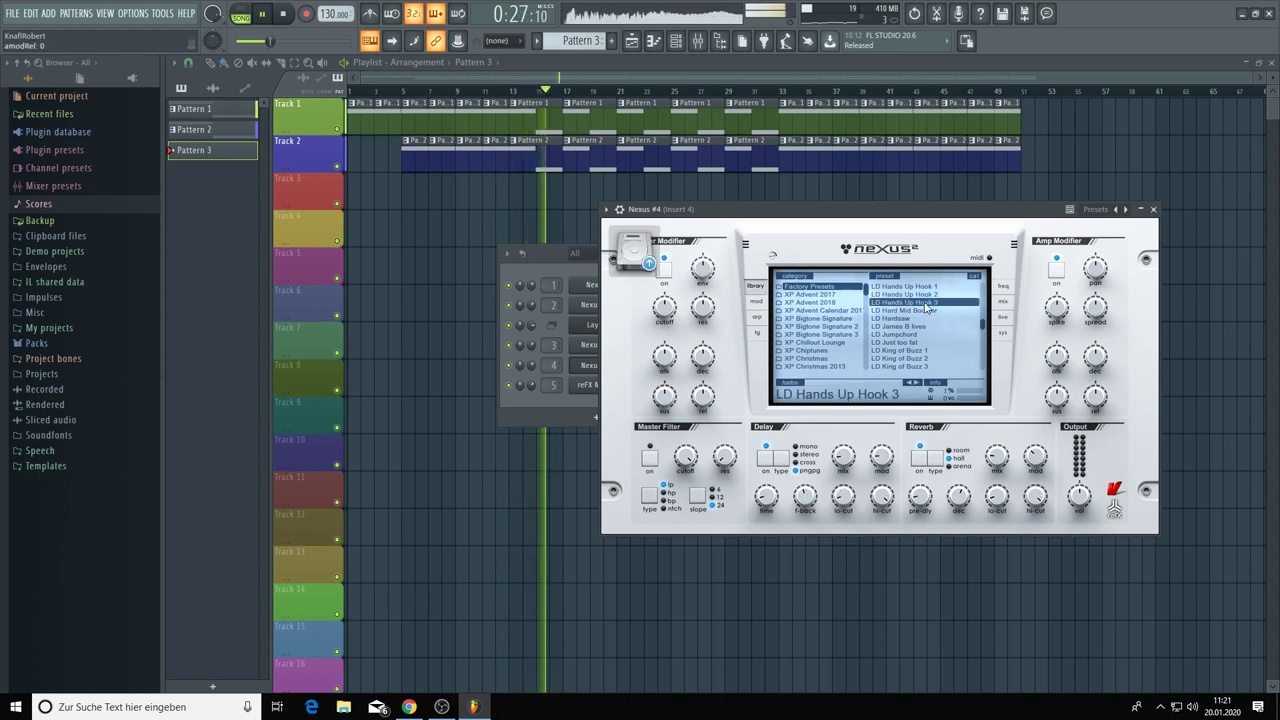
# - Undo the creation of Pattern 3 and open Nexus #4's piano roll in Pattern 1
pyautogui.moveTo(760, 209); pyautogui.dragTo(898, 223)
pyautogui.hotkey('ctrl', 'z')
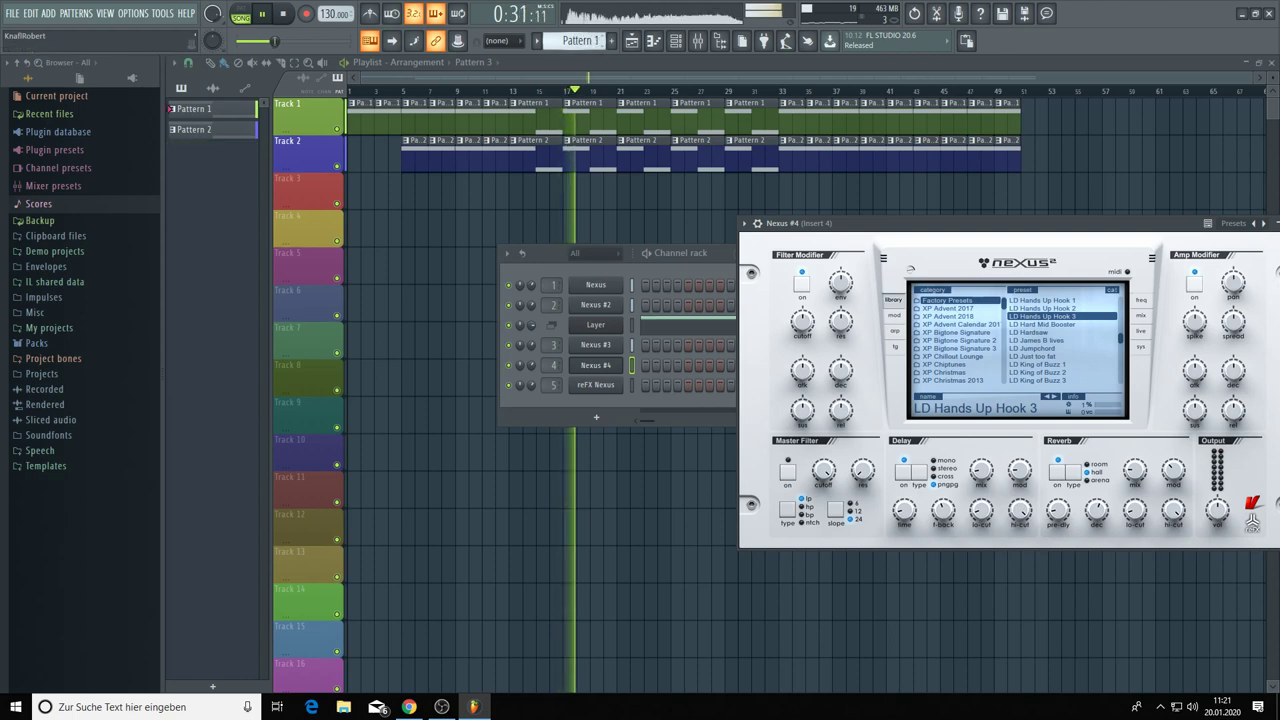
pyautogui.rightClick(607, 372)
pyautogui.click(670, 369)
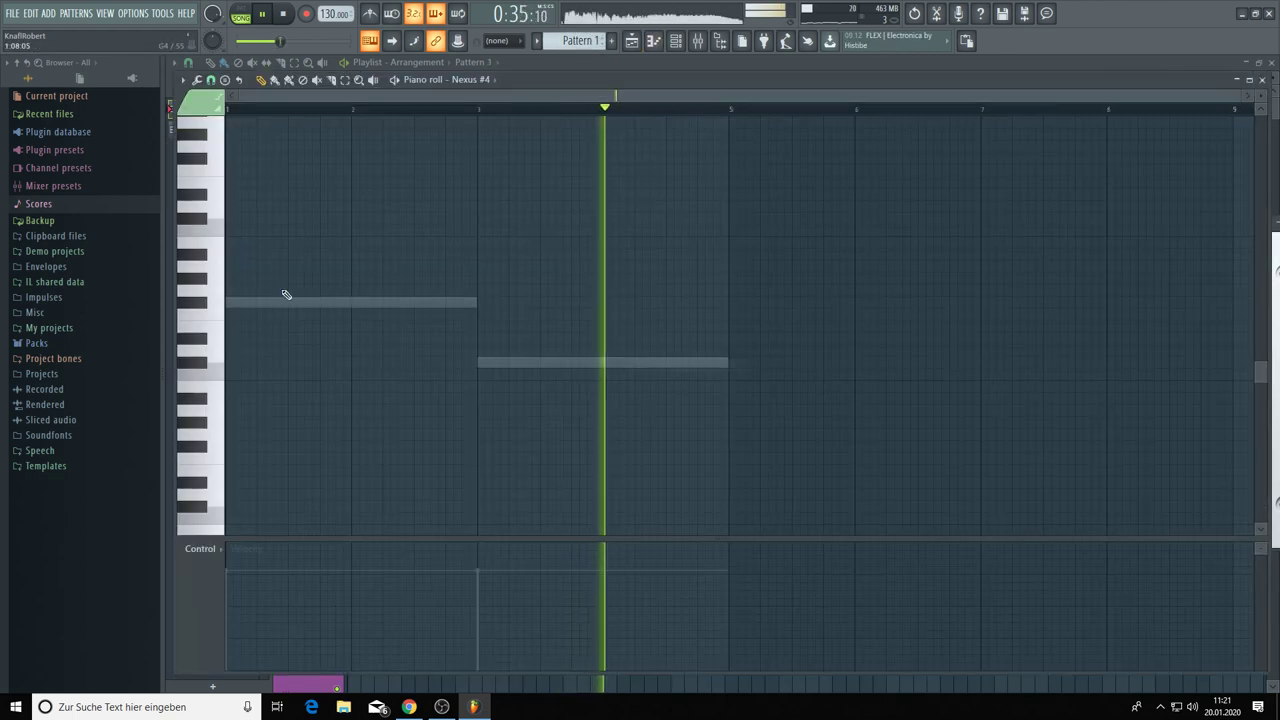
# - Place two F#6 notes, a G#6 and an A6 in sequence from the start of bar 1 in Nexus #4's piano roll
pyautogui.scroll(3, 220, 308)
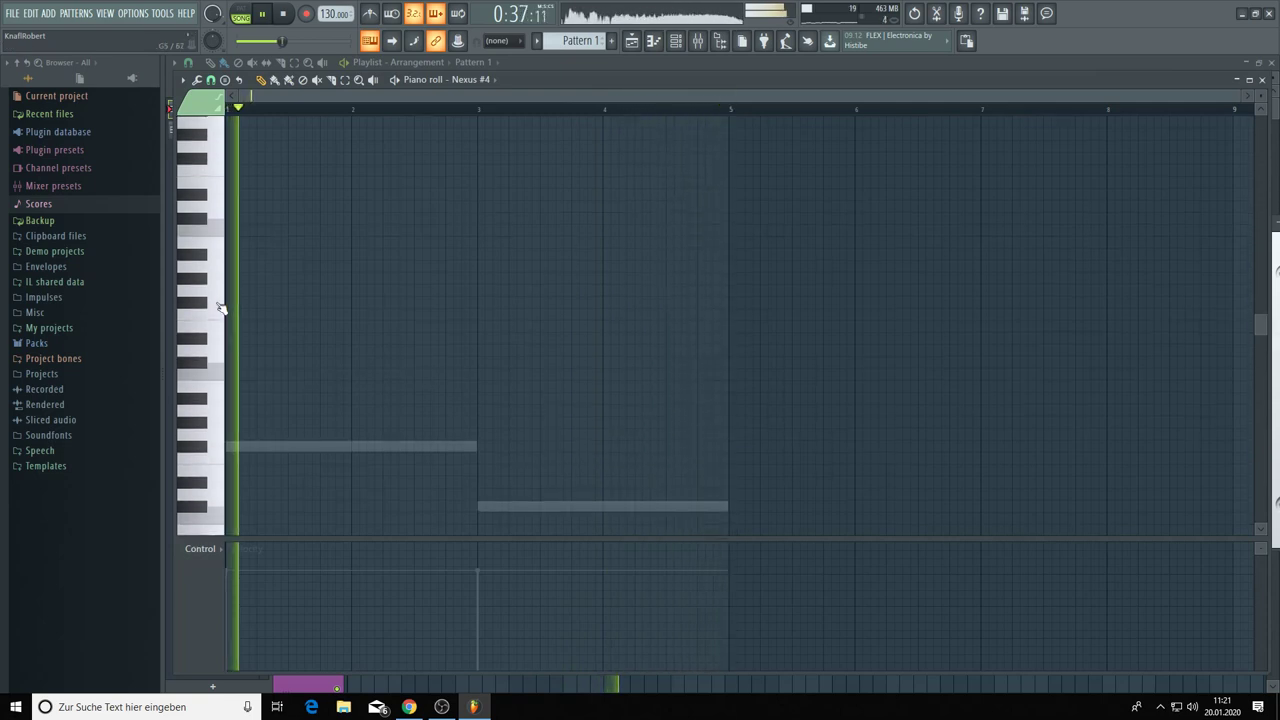
pyautogui.click(210, 163)
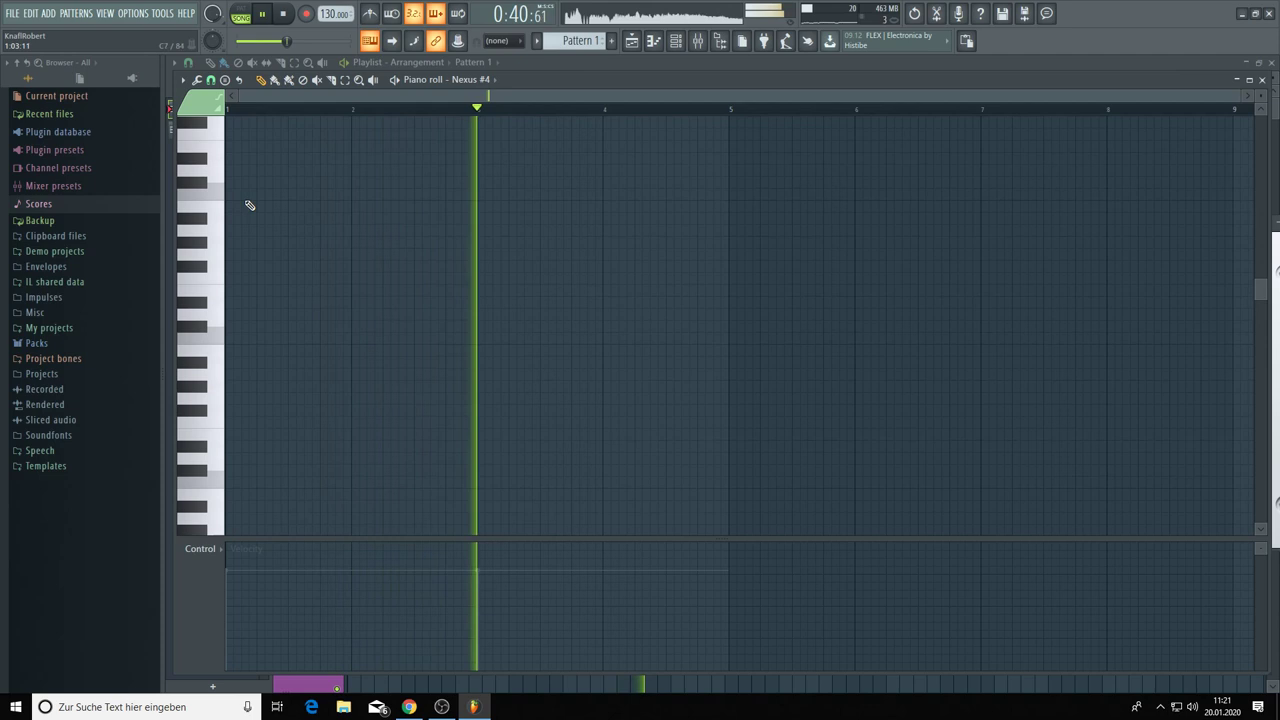
pyautogui.click(200, 262)
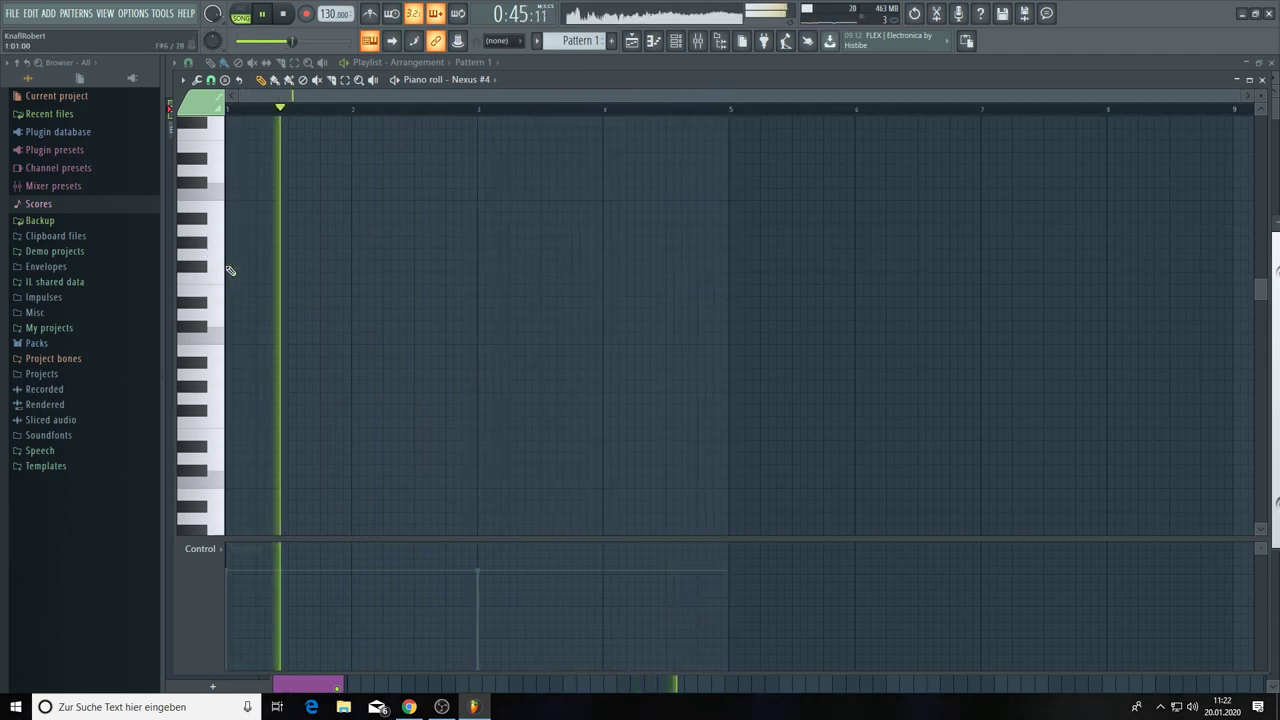
pyautogui.click(230, 267)
pyautogui.moveTo(480, 268); pyautogui.dragTo(243, 264)
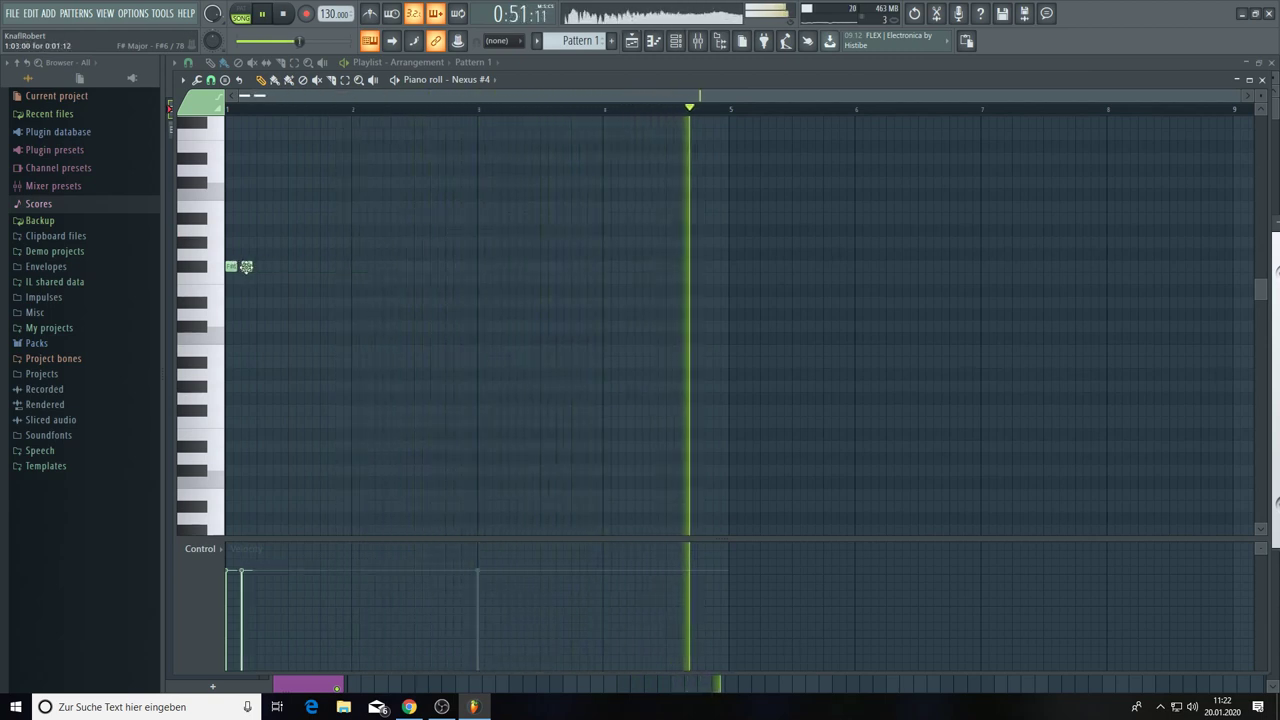
pyautogui.click(246, 266)
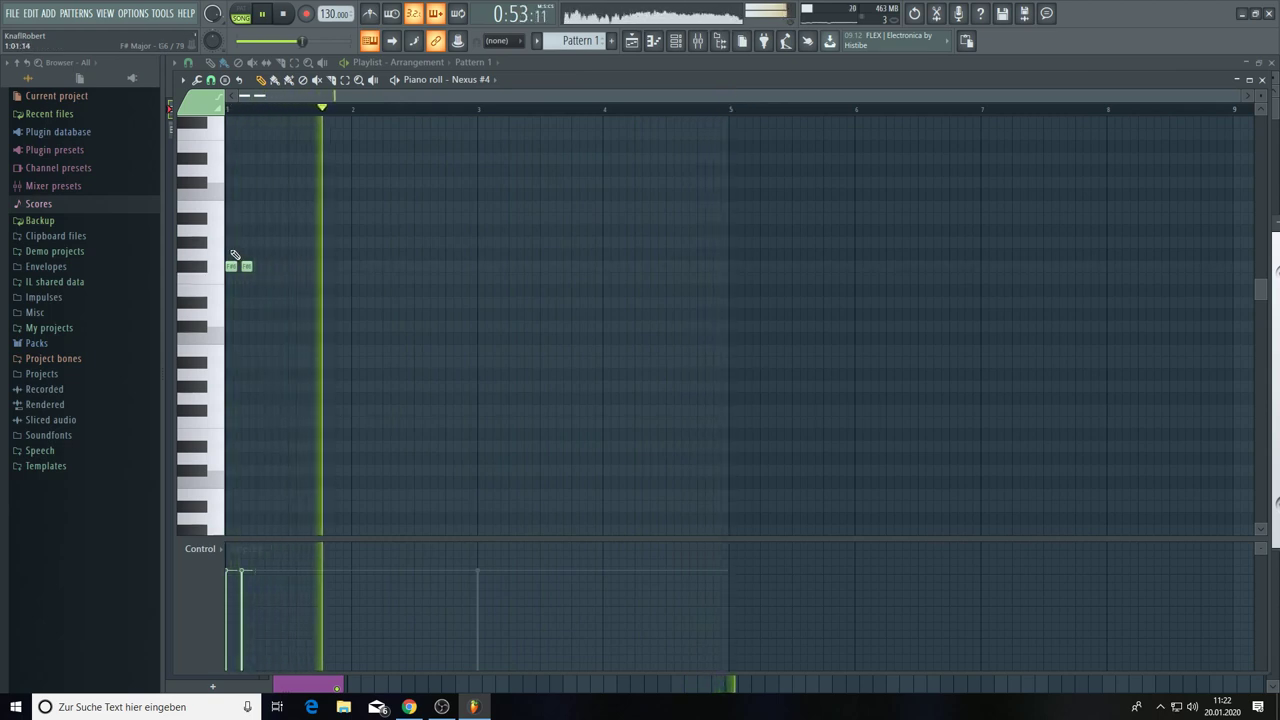
pyautogui.click(262, 242)
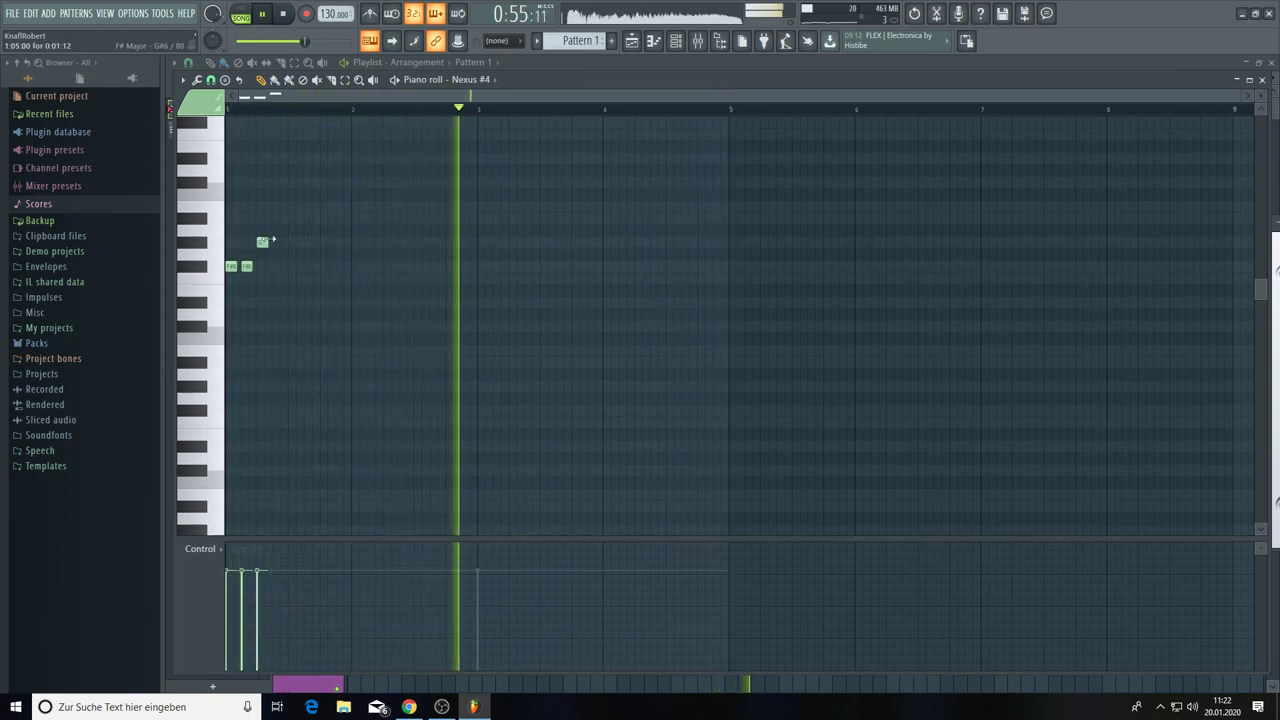
pyautogui.click(278, 231)
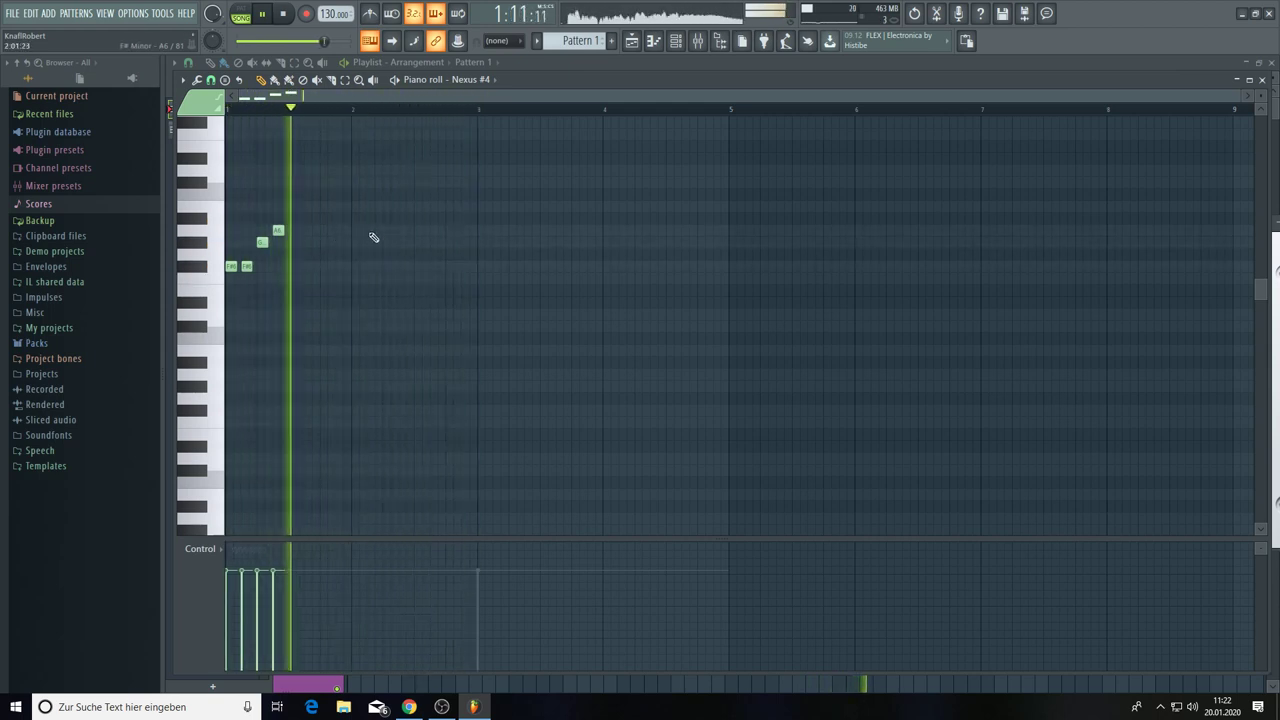
# - Add A6 and G#6 notes at the end of bar 2 and two C#7 notes at the start of bar 3
pyautogui.click(450, 236)
pyautogui.click(466, 243)
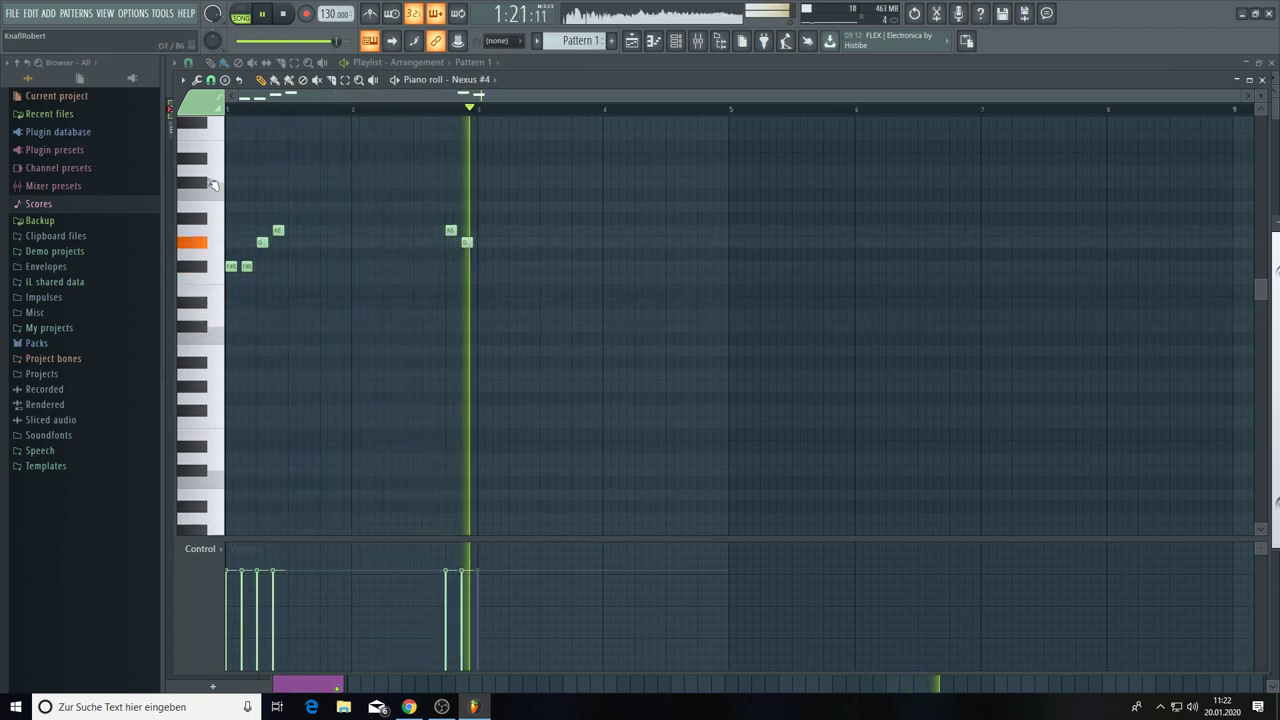
pyautogui.click(483, 183)
pyautogui.click(493, 183)
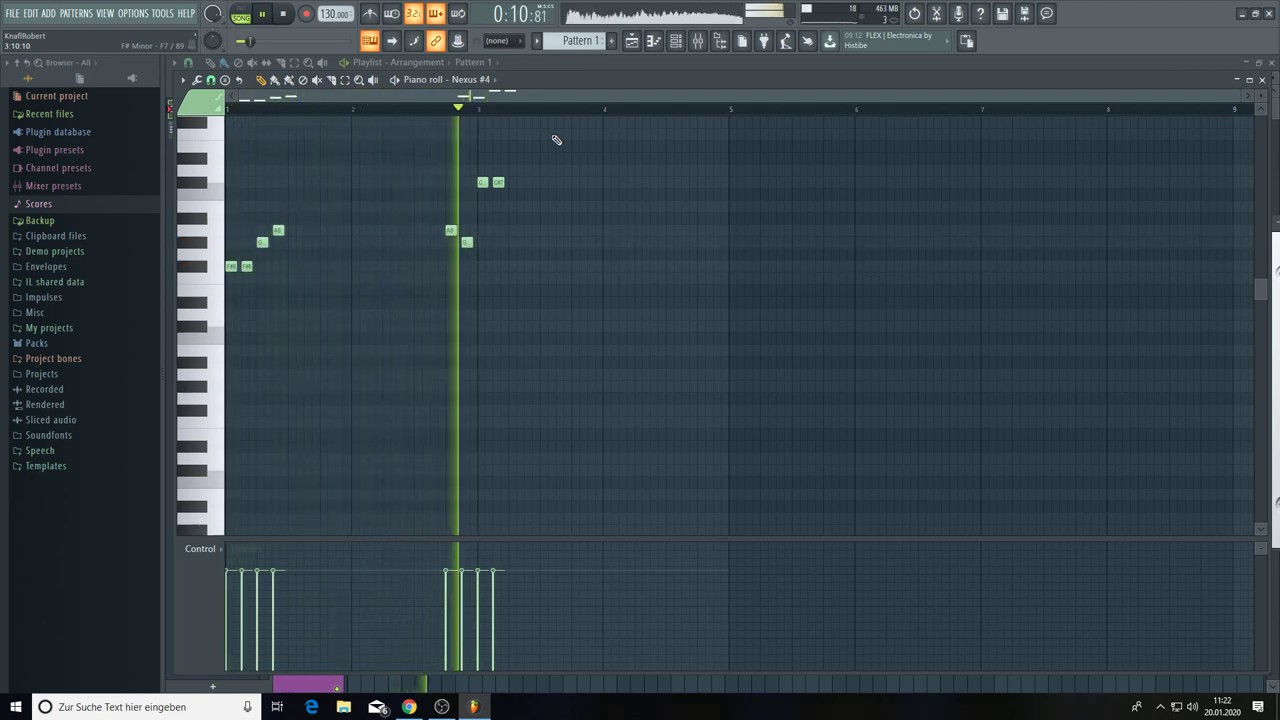
# - Check the playlist, return to Nexus #4's piano roll and add D7 and C#7 notes at the end of bar 4
pyautogui.click(634, 46)
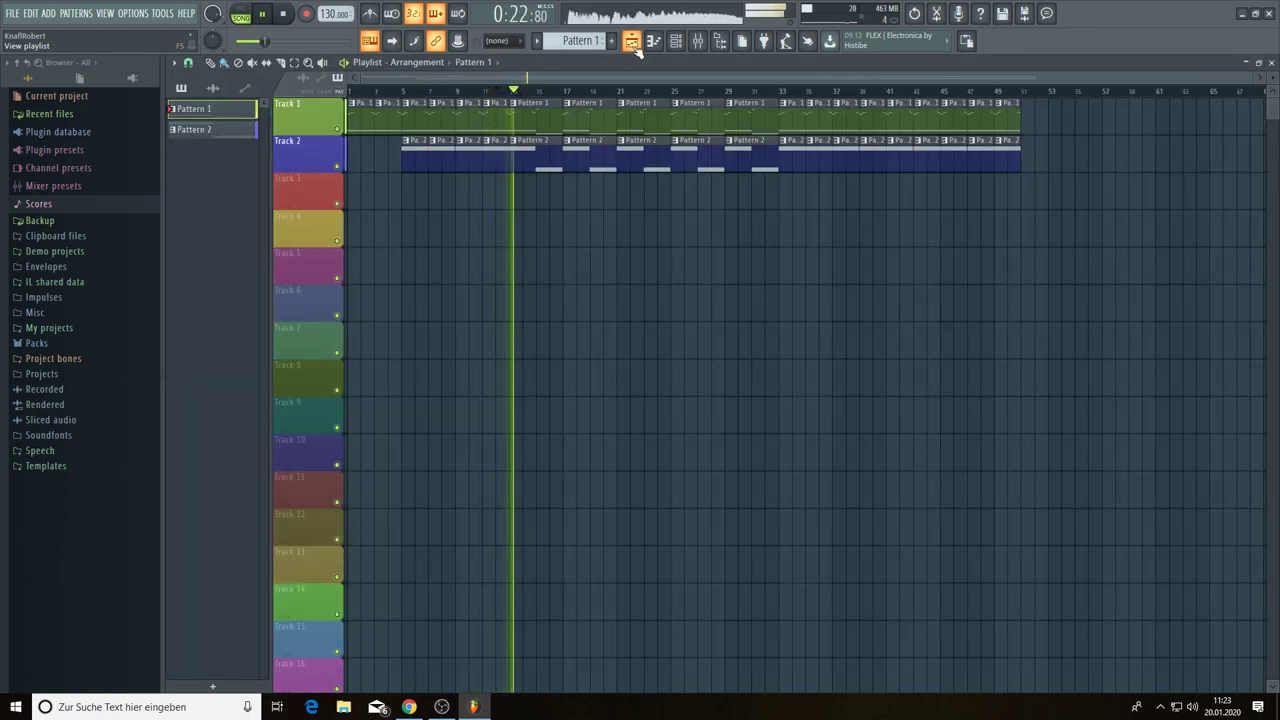
pyautogui.click(676, 42)
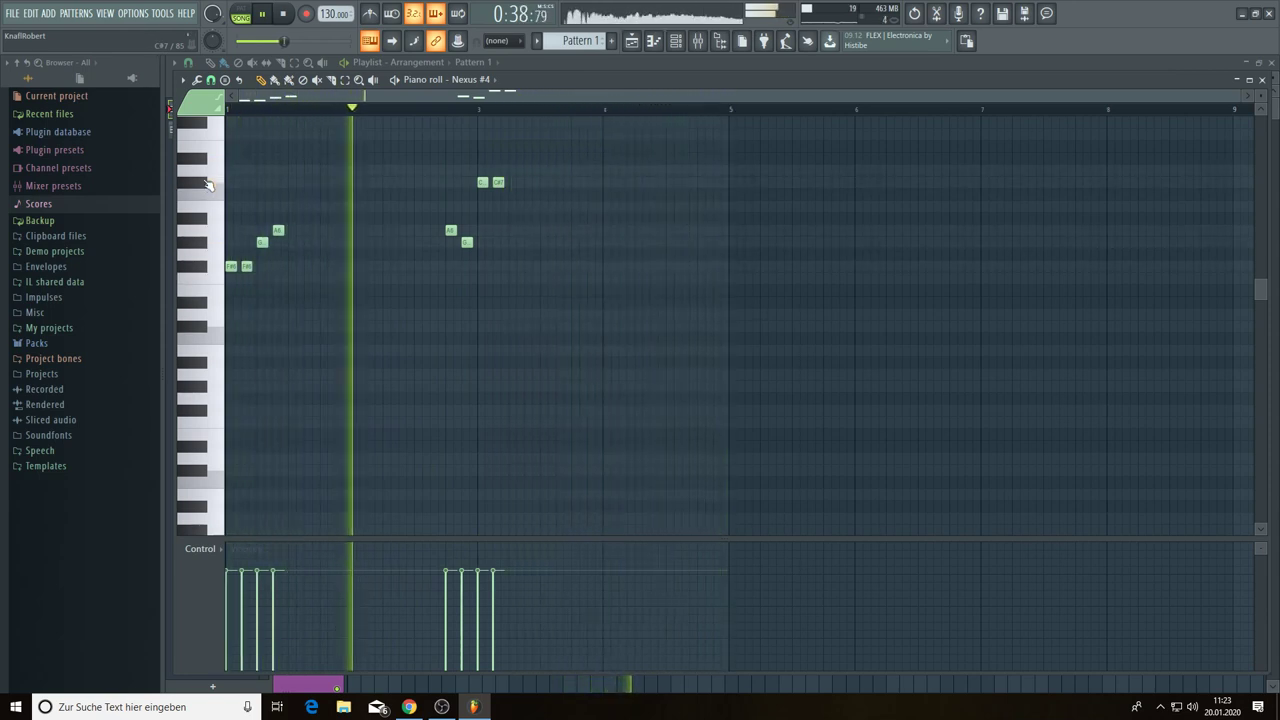
pyautogui.click(703, 171)
pyautogui.click(718, 182)
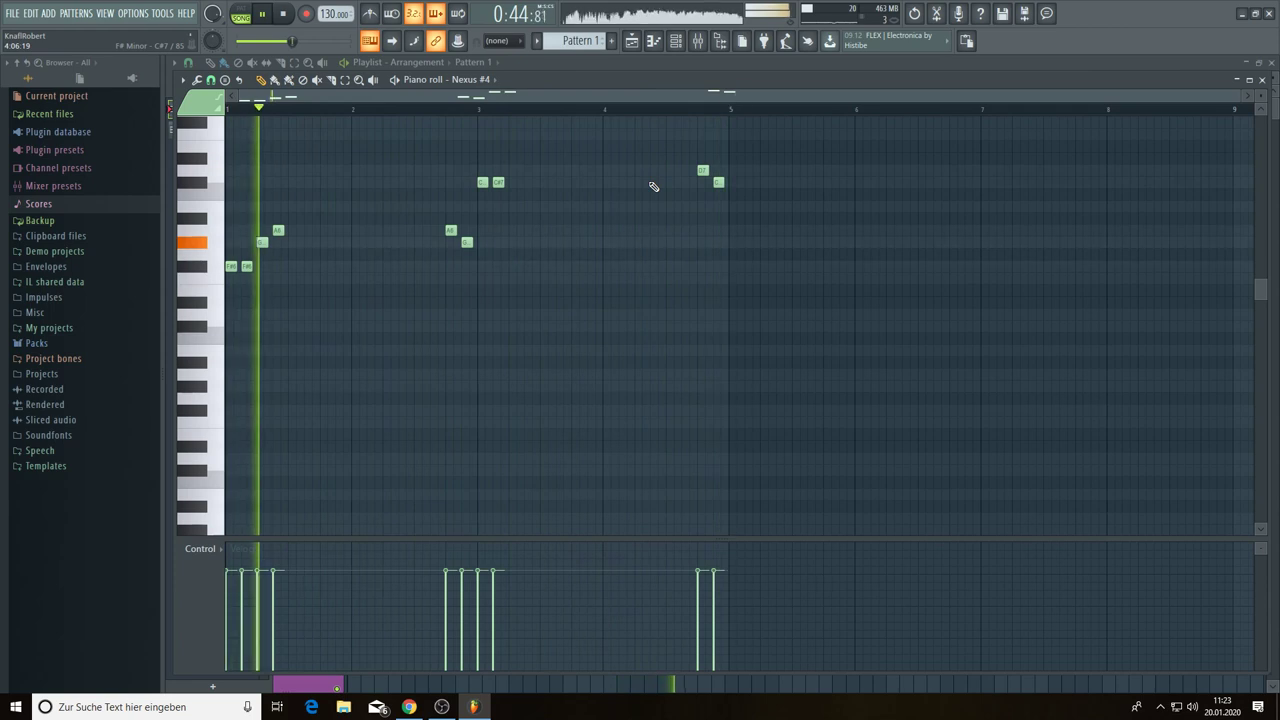
# - Move all of Nexus #4's melody notes out of Pattern 1 into a new Pattern 3
pyautogui.click(633, 40)
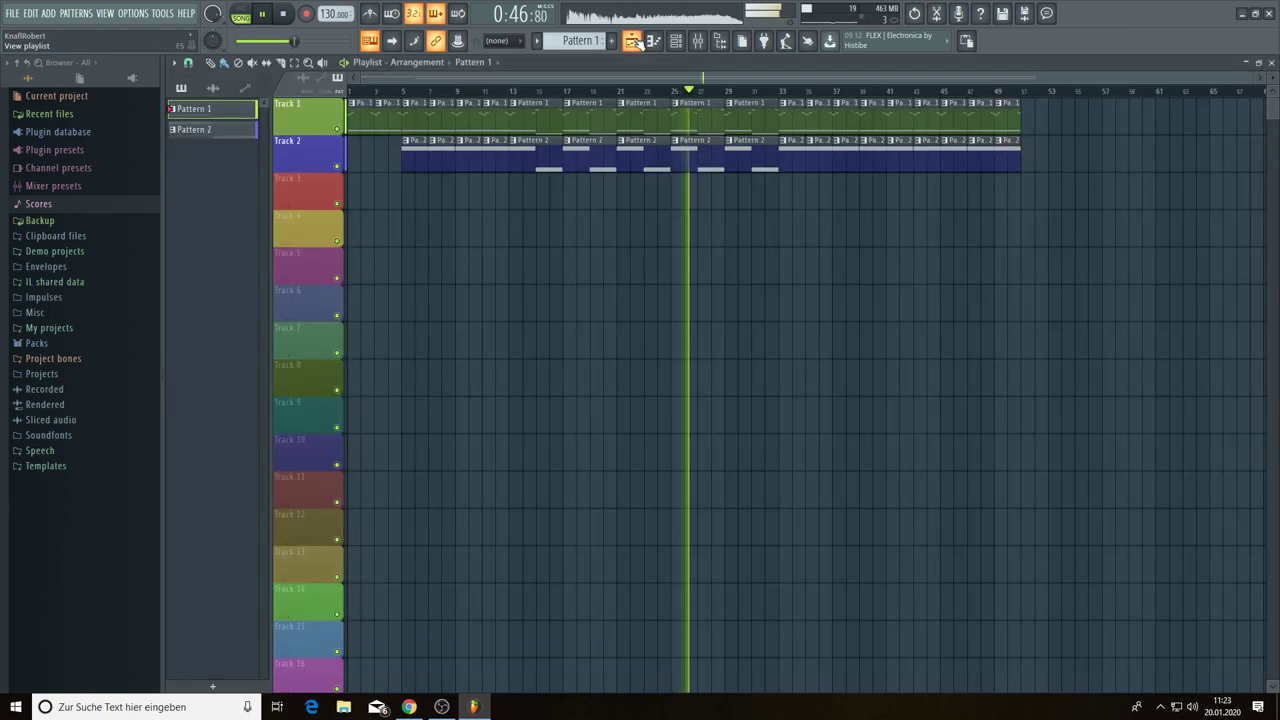
pyautogui.click(676, 41)
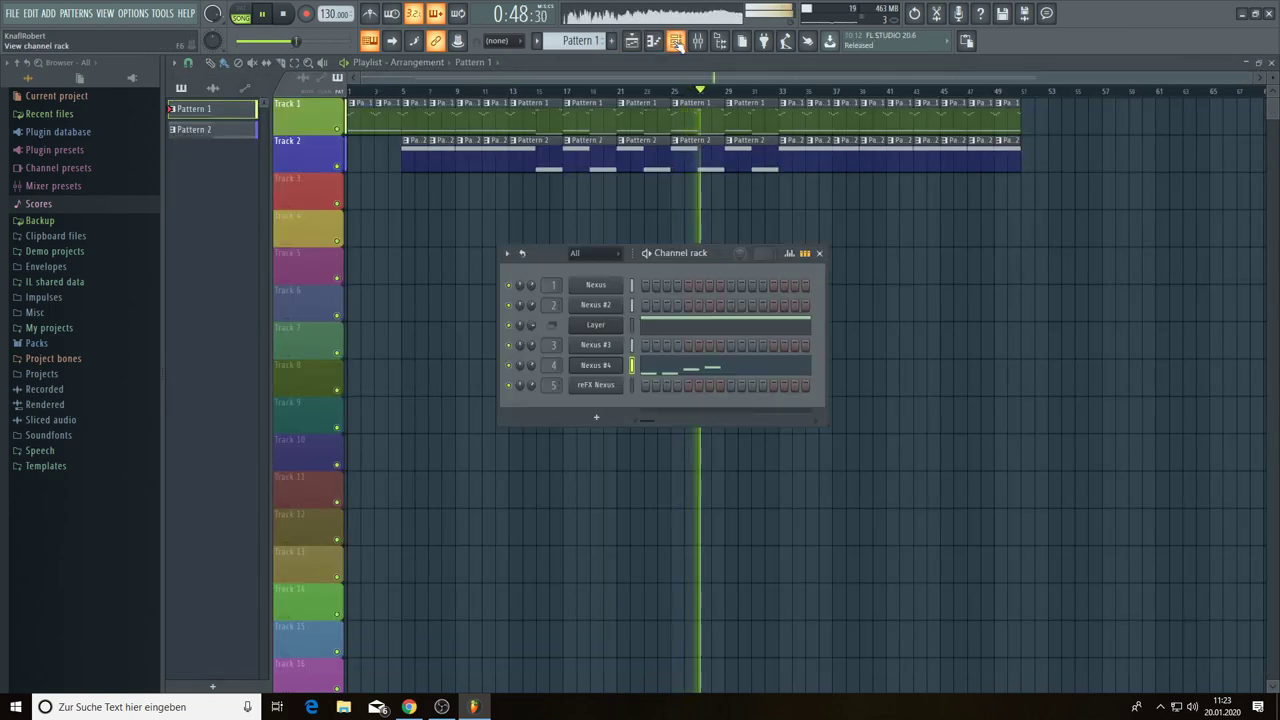
pyautogui.click(690, 370)
pyautogui.scroll(3, 795, 197)
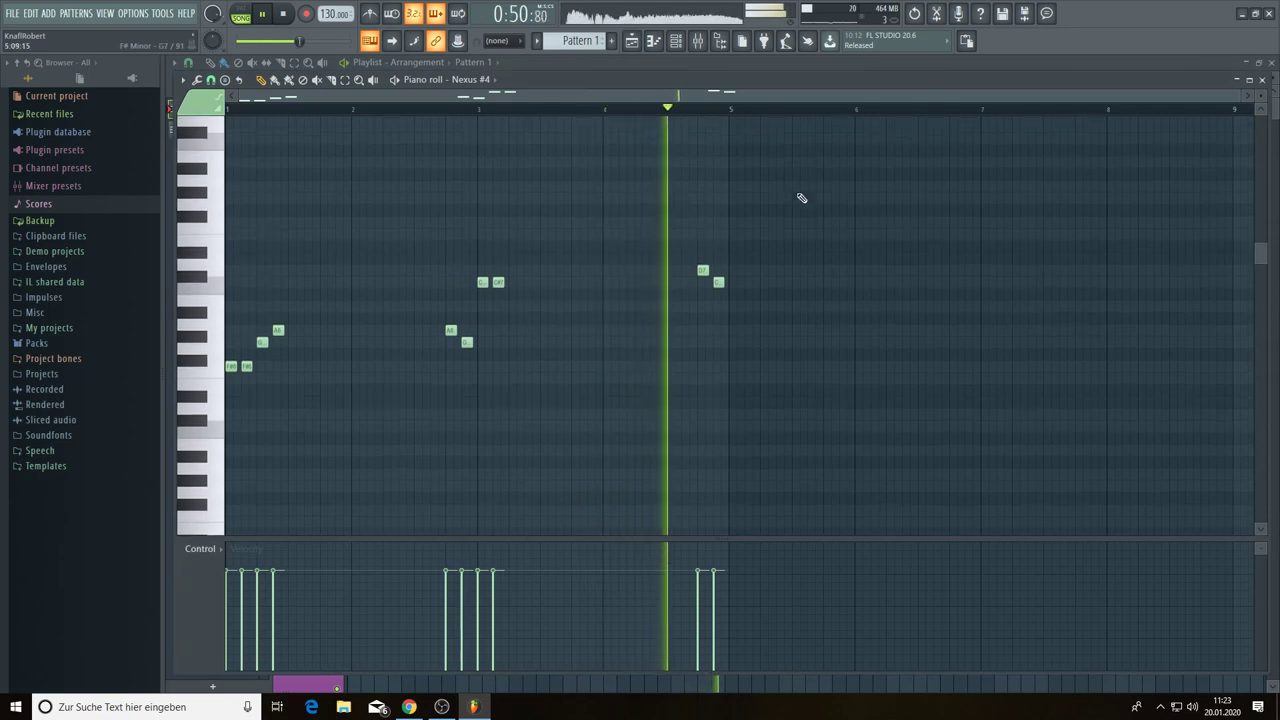
pyautogui.scroll(-2, 787, 210)
pyautogui.hotkey('ctrl', 'a')
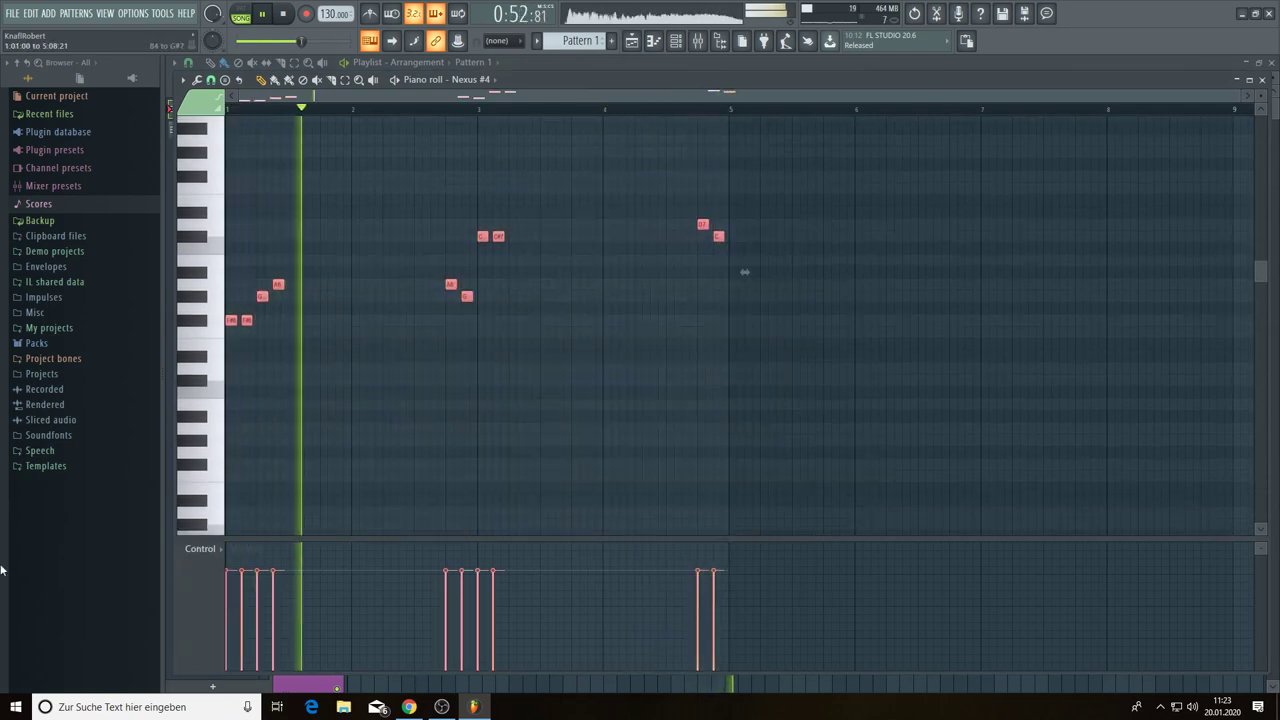
pyautogui.press('Delete')
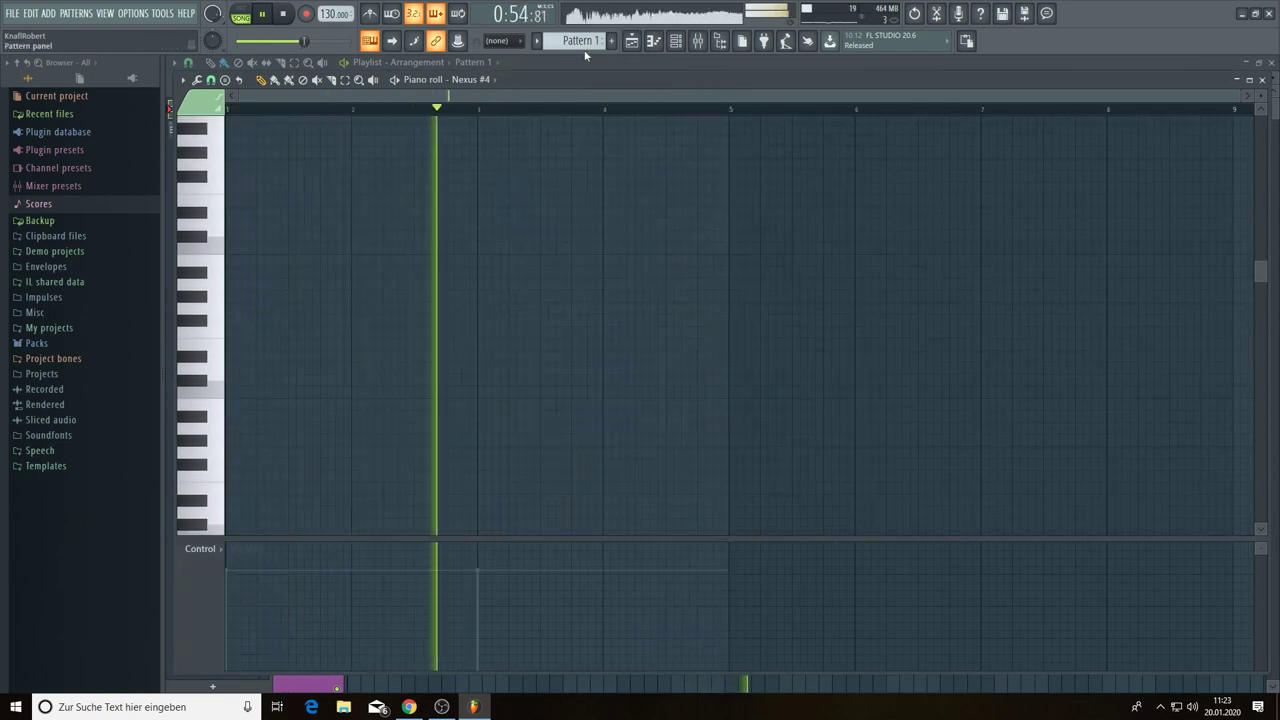
pyautogui.scroll(-2, 580, 40)
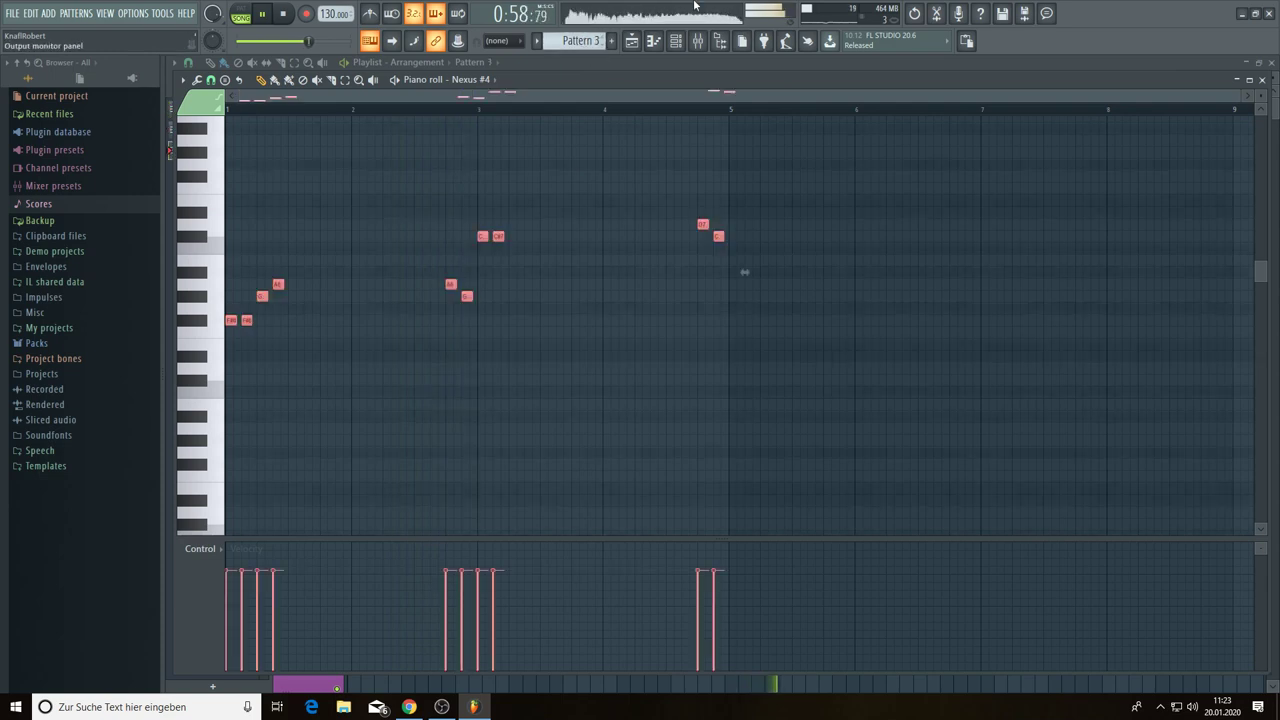
# - Fill Track 3 with Pattern 3 clips from bar 13 to bar 51, using two-bar clips from bar 33 onward
pyautogui.click(632, 41)
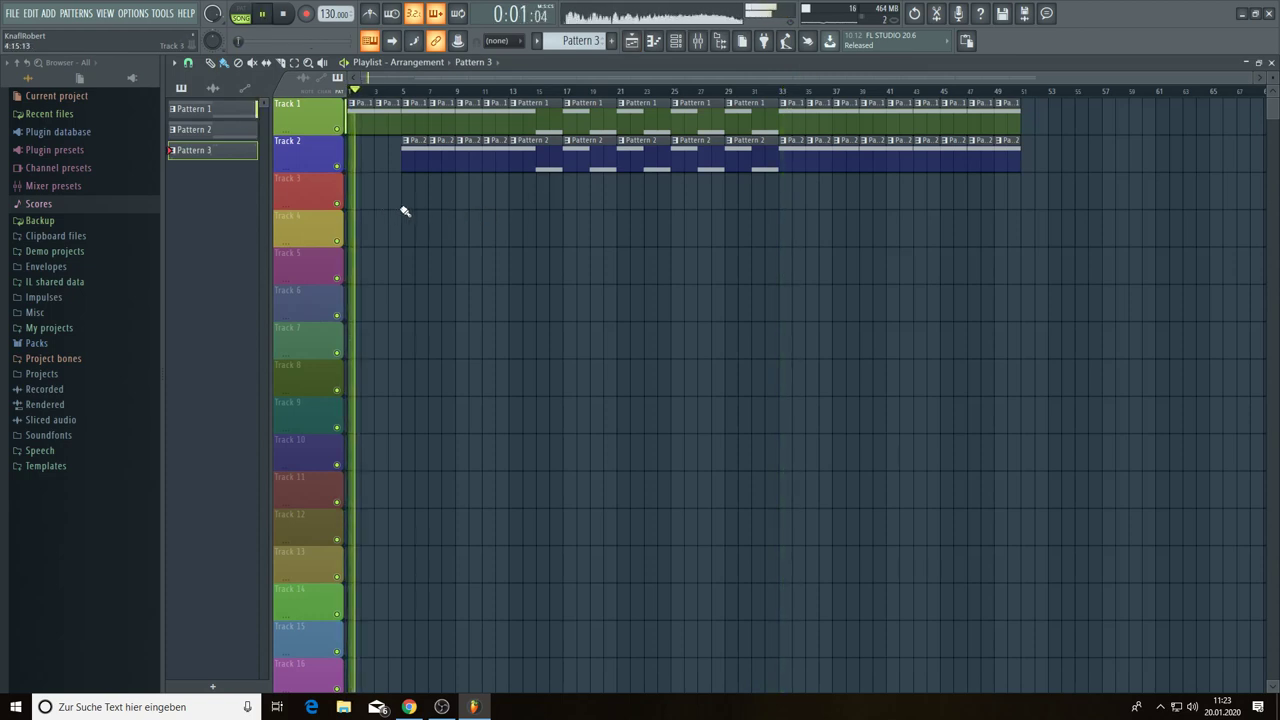
pyautogui.click(516, 203)
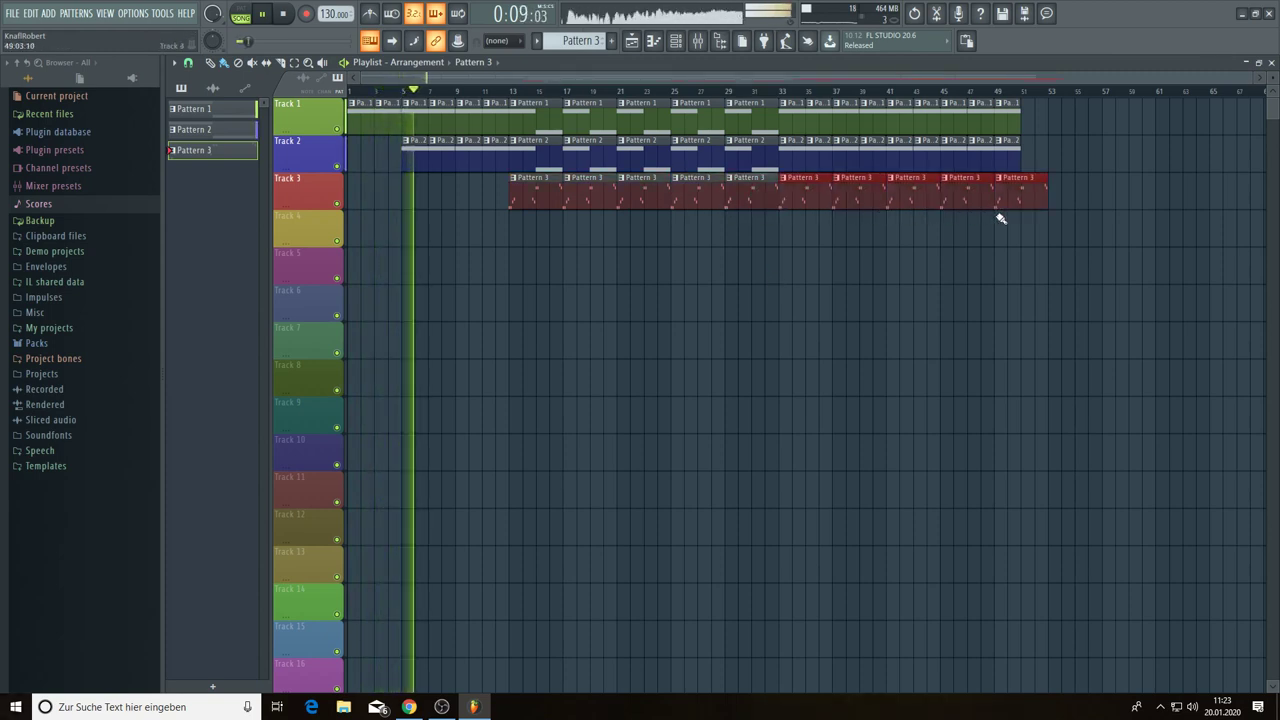
pyautogui.moveTo(1020, 276); pyautogui.dragTo(780, 172)
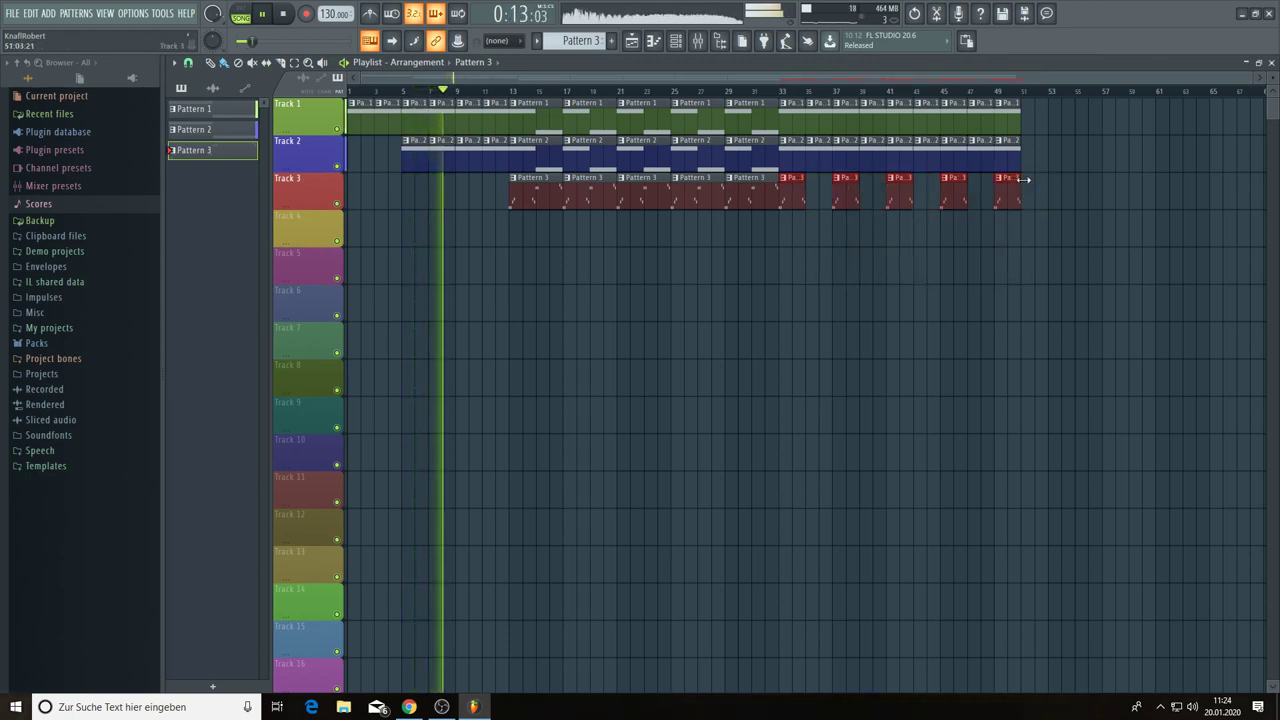
pyautogui.moveTo(791, 197); pyautogui.dragTo(818, 197)
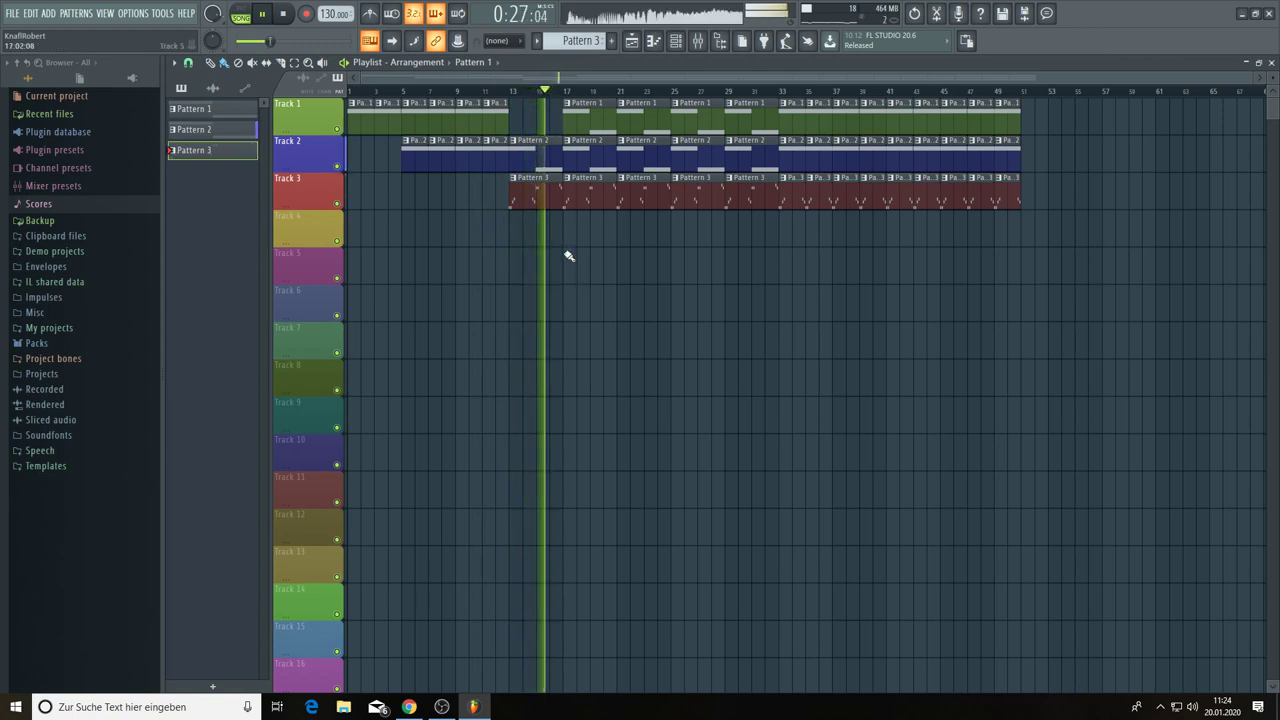
# - Delete the Pattern 1 and Pattern 2 clips that start at bar 17
pyautogui.rightClick(583, 160)
pyautogui.rightClick(587, 128)
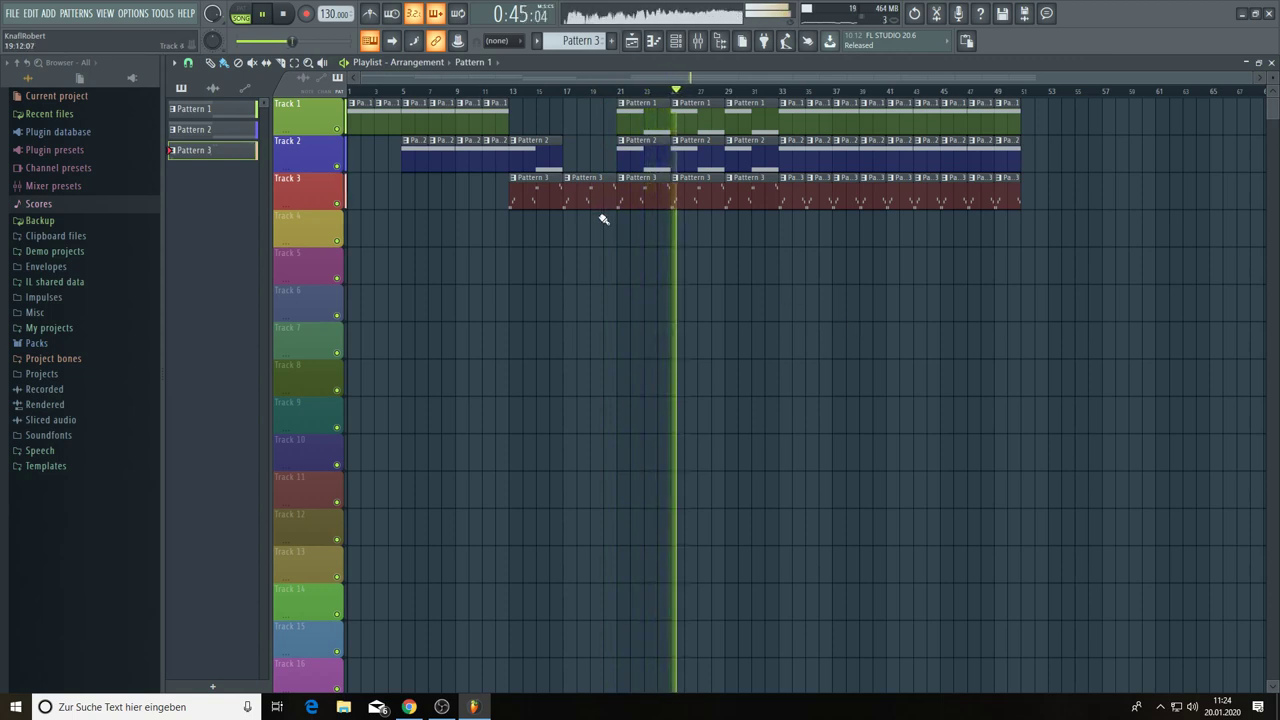
# - Open Nexus #3 from the channel rack to check its loaded preset, and close it again
pyautogui.click(676, 41)
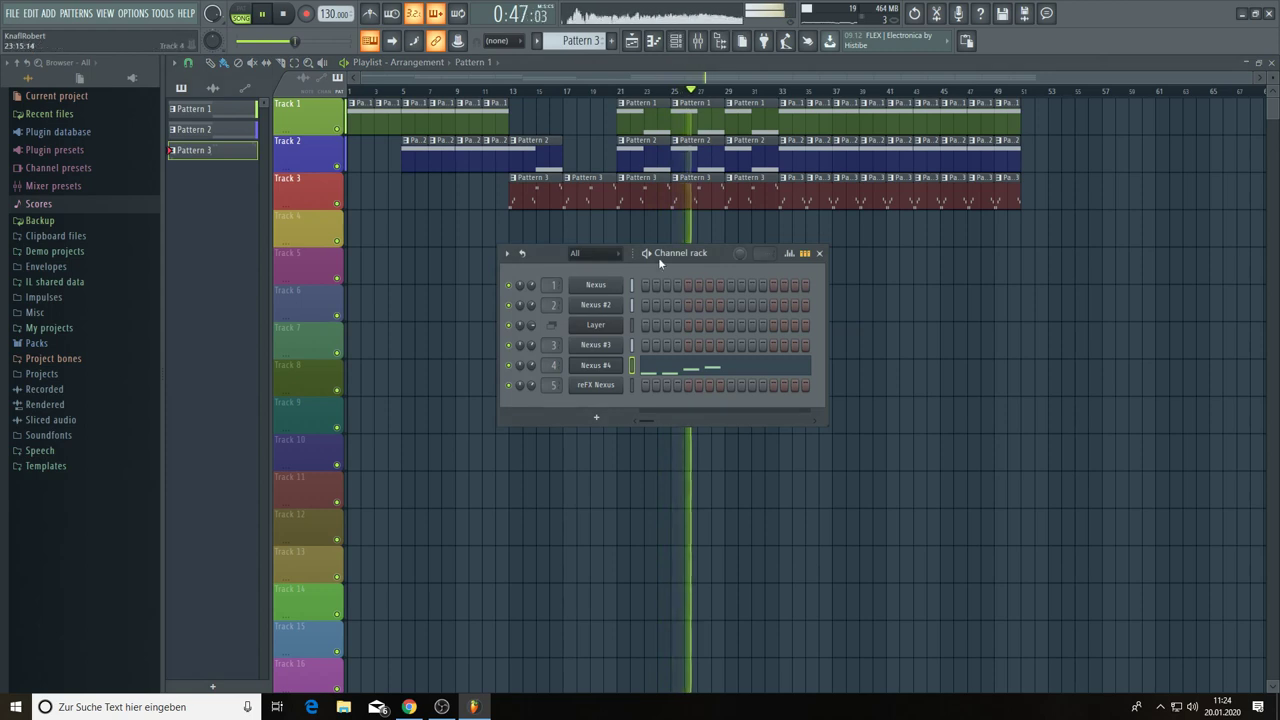
pyautogui.click(598, 346)
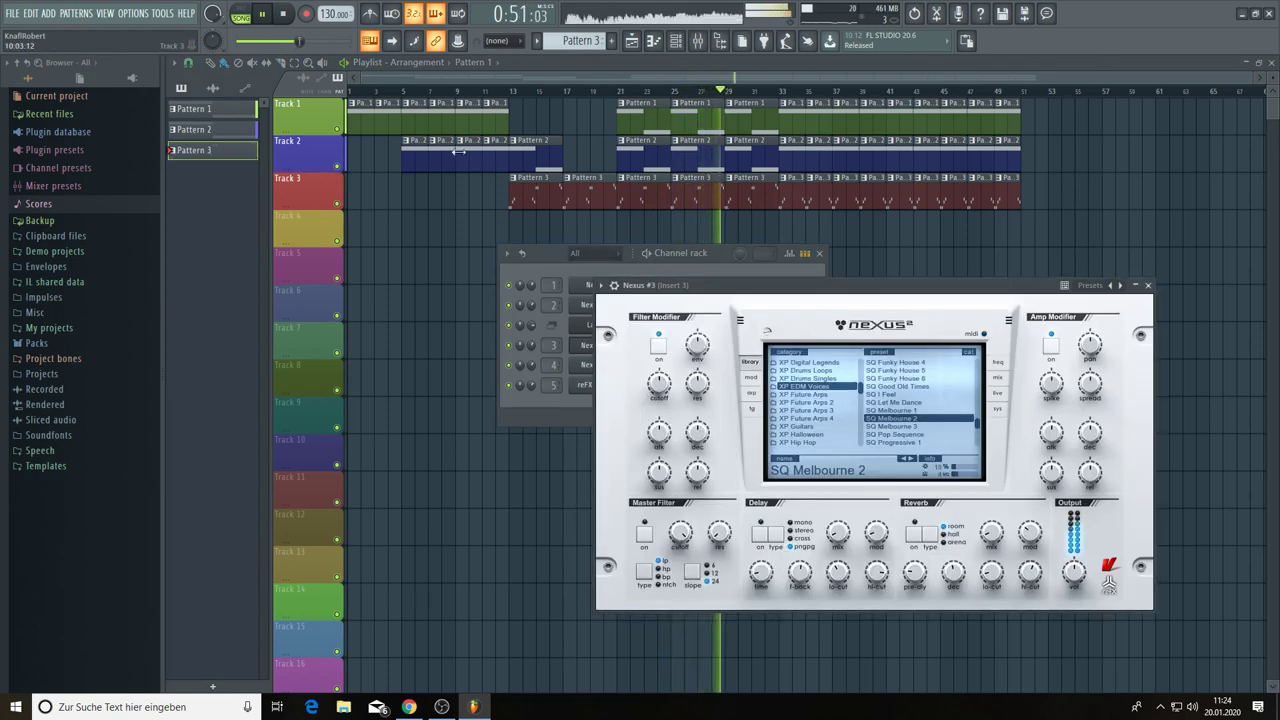
pyautogui.click(432, 79)
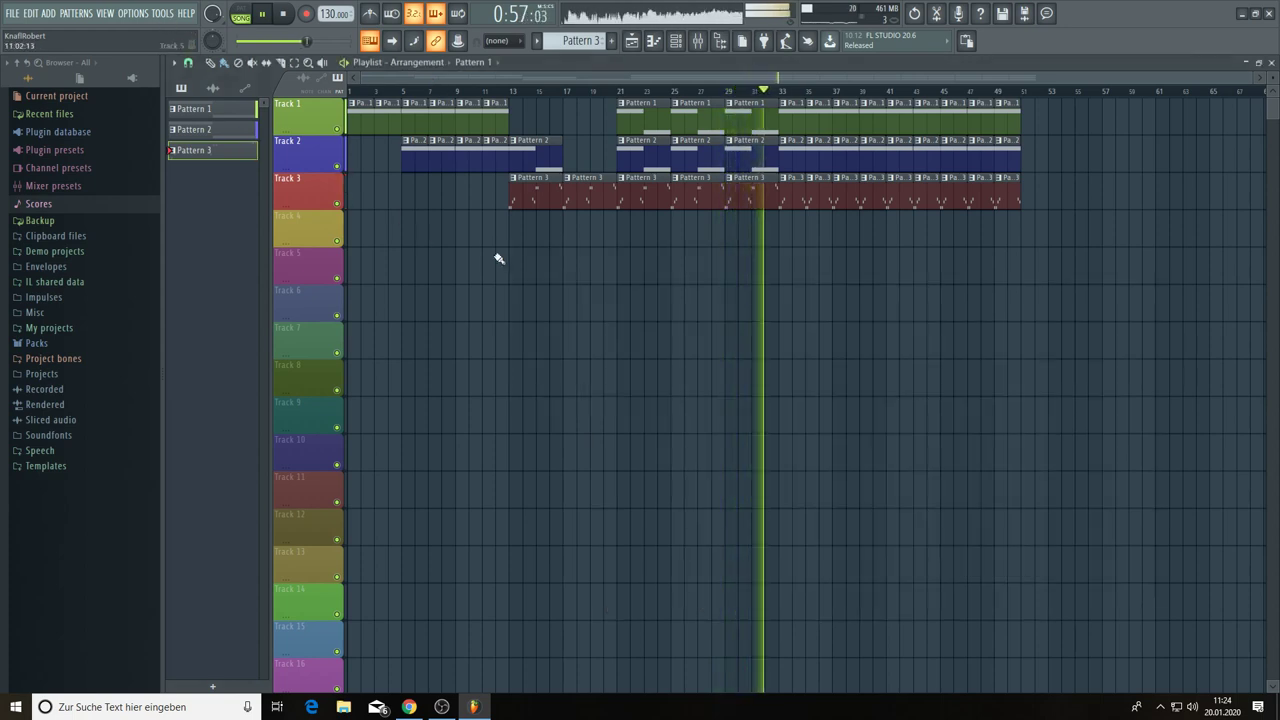
# - Delete the Pattern 3 clips at bars 33 and 35 and continue Track 2's Pattern 2 clips from bar 51 to bar 67
pyautogui.rightClick(788, 204)
pyautogui.rightClick(818, 206)
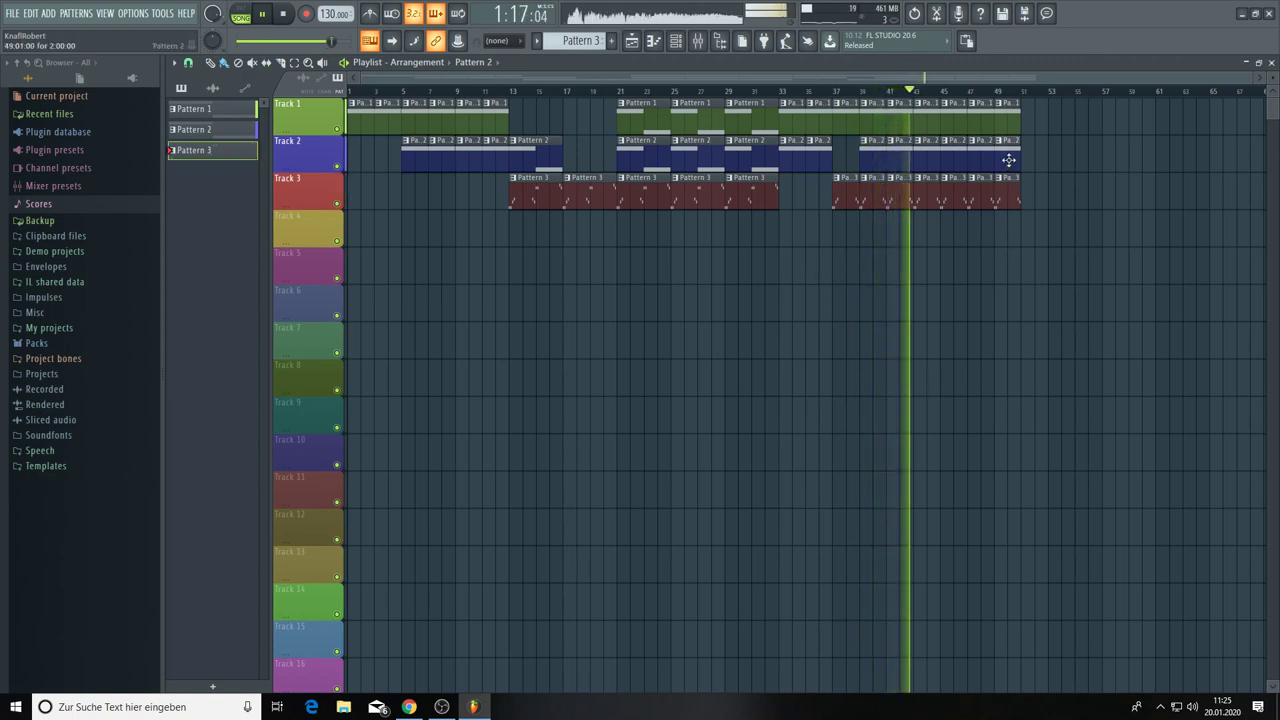
pyautogui.moveTo(1028, 165)
pyautogui.mouseDown()
pyautogui.moveTo(1185, 176)
pyautogui.moveTo(1173, 213)
pyautogui.mouseUp()
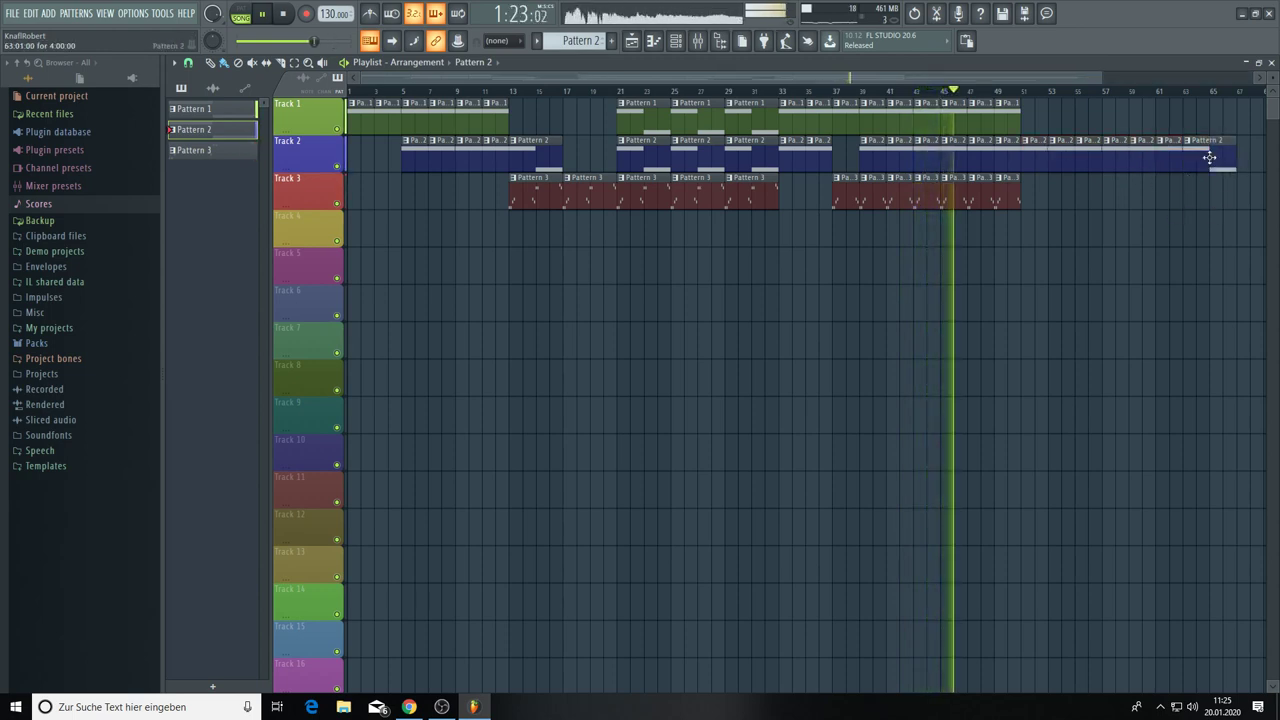
# - Add two-bar Pattern 3 clips on Track 3 from bar 55 and a four-bar one at bar 63
pyautogui.hscroll(5, 1065, 100)
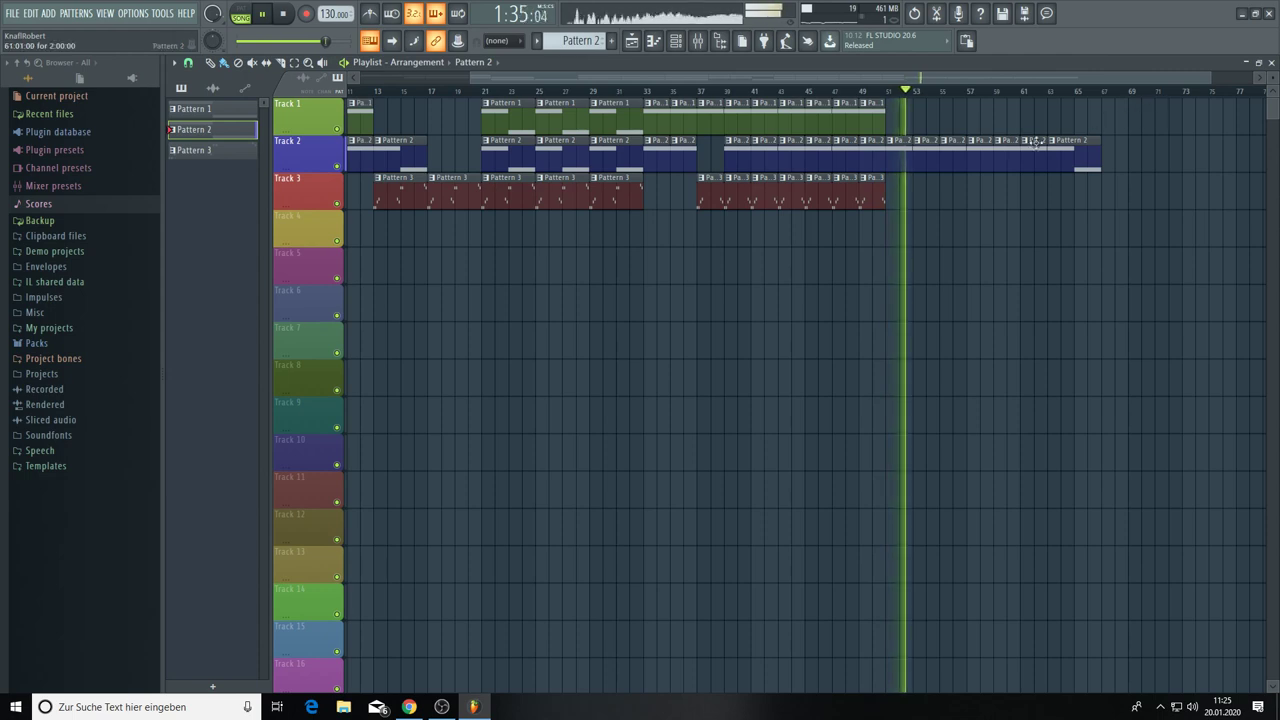
pyautogui.press('KP_Add')
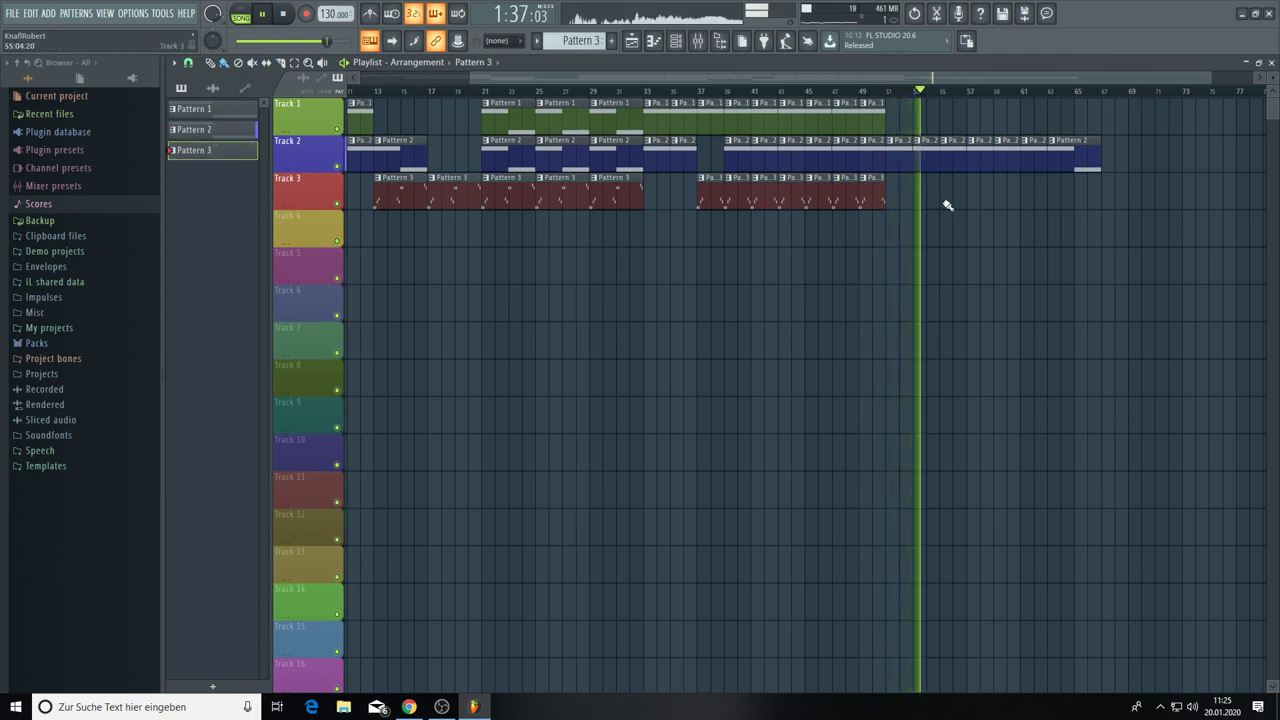
pyautogui.click(945, 203)
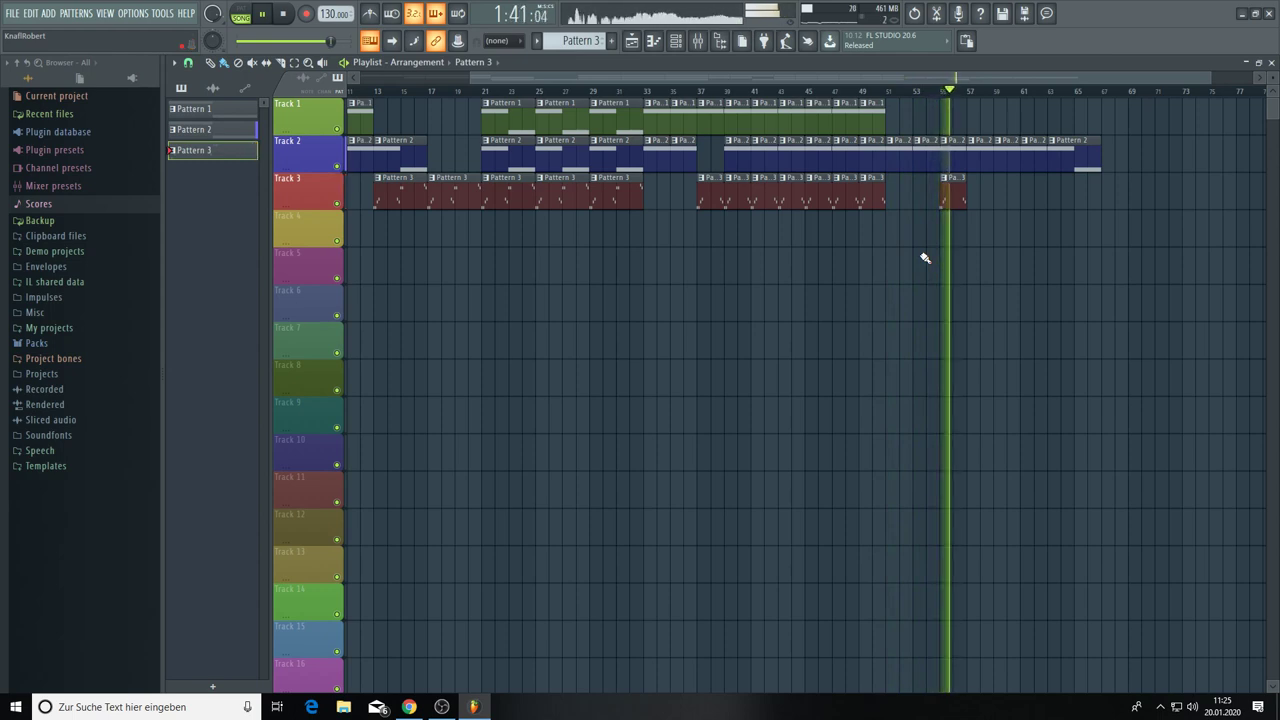
pyautogui.moveTo(975, 203)
pyautogui.mouseDown()
pyautogui.moveTo(1100, 205)
pyautogui.moveTo(1094, 229)
pyautogui.mouseUp()
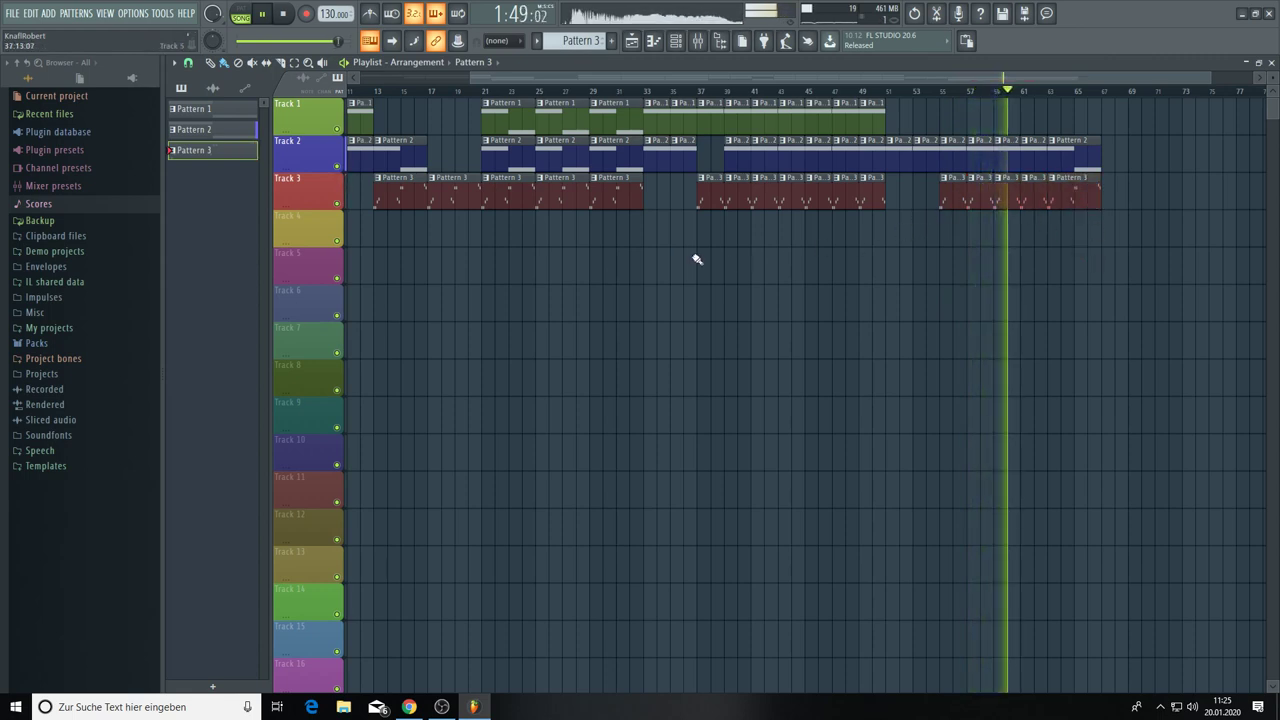
# - Copy the clips of all three tracks from bars 21 to 33 so that the copies start at bar 67
pyautogui.moveTo(634, 223); pyautogui.dragTo(1113, 122)
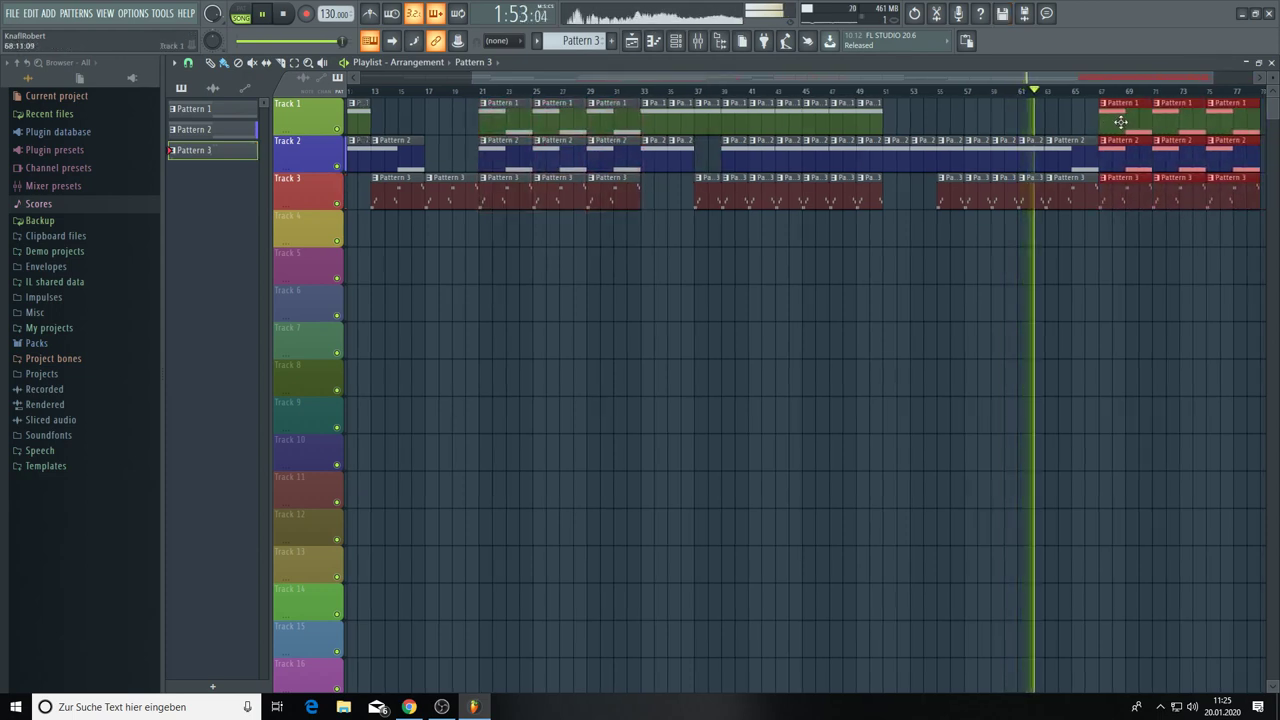
pyautogui.moveTo(1104, 77); pyautogui.dragTo(1190, 100)
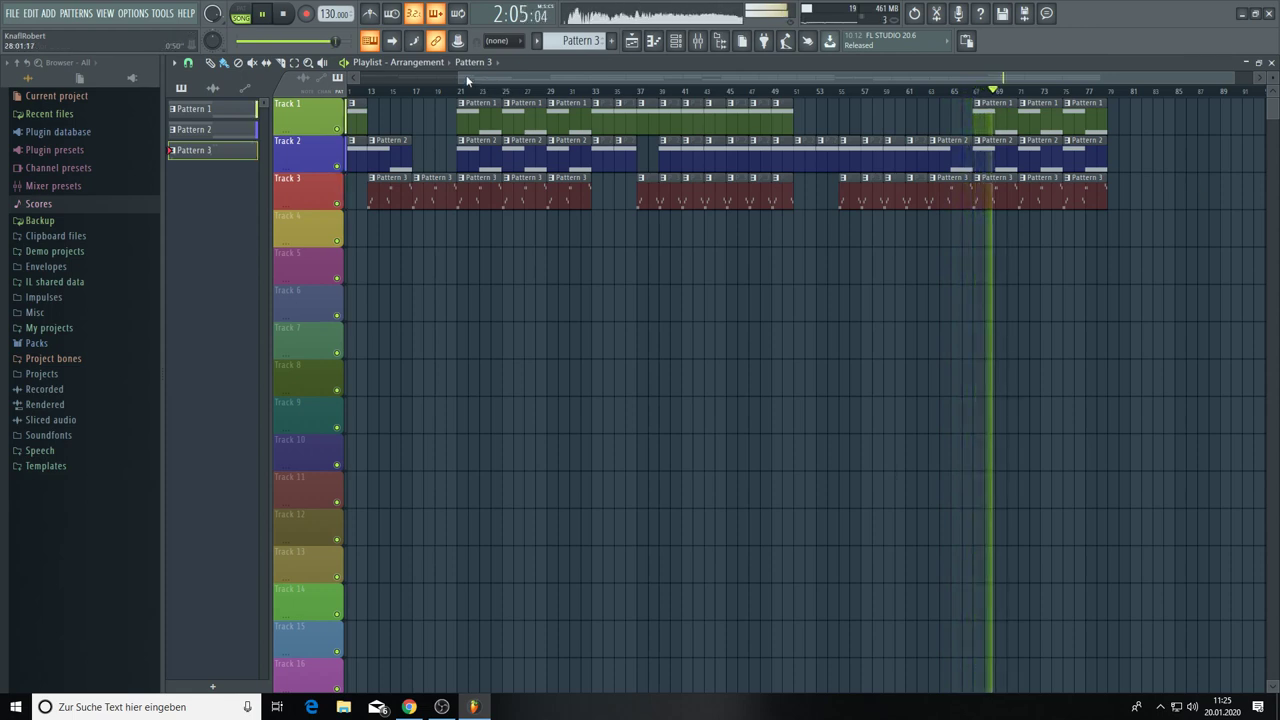
pyautogui.moveTo(510, 78); pyautogui.dragTo(508, 234)
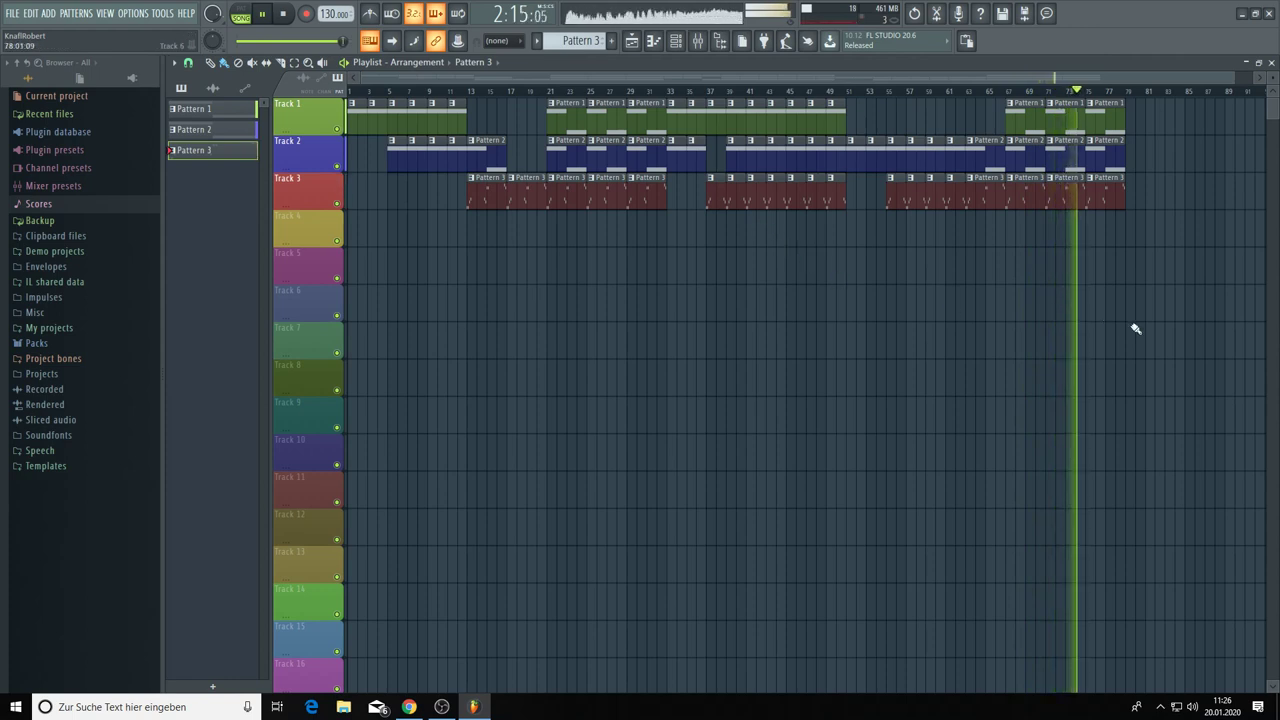
# - Move all clips 16 bars later in the playlist and fill Track 2 with Pattern 2 clips from bar 1 to bar 17
pyautogui.hotkey('ctrl', 'a')
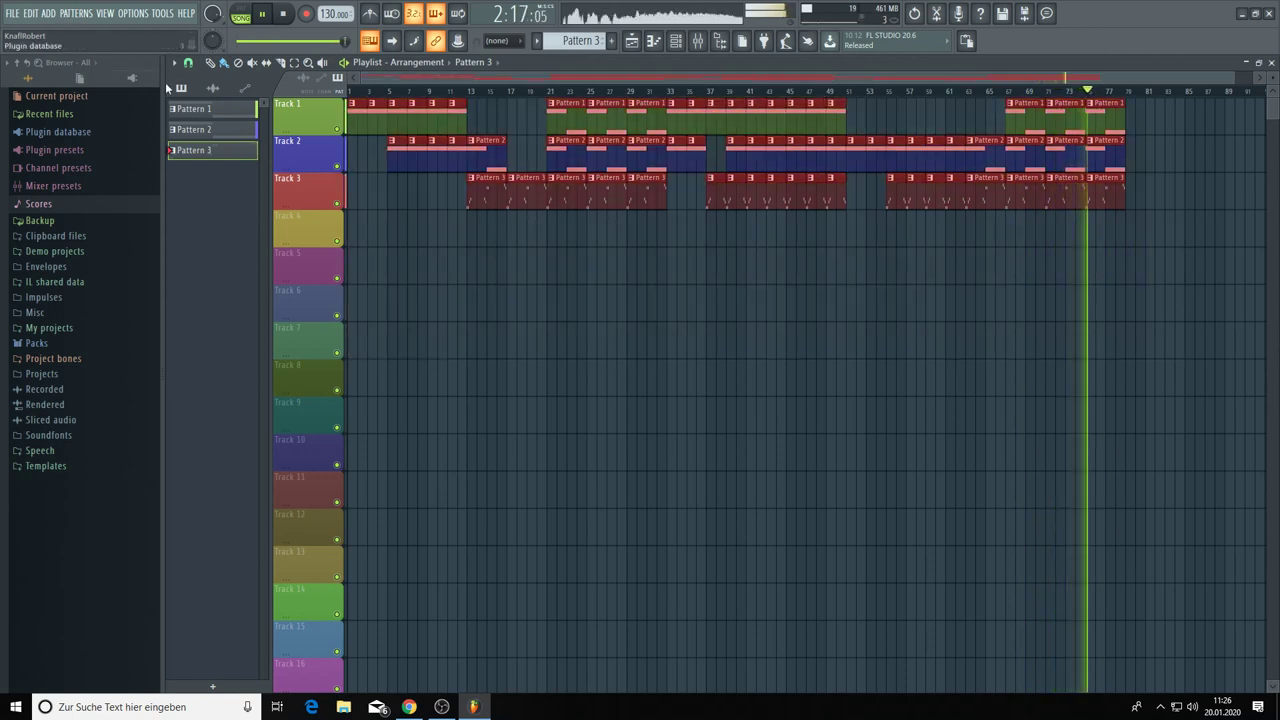
pyautogui.press('space')
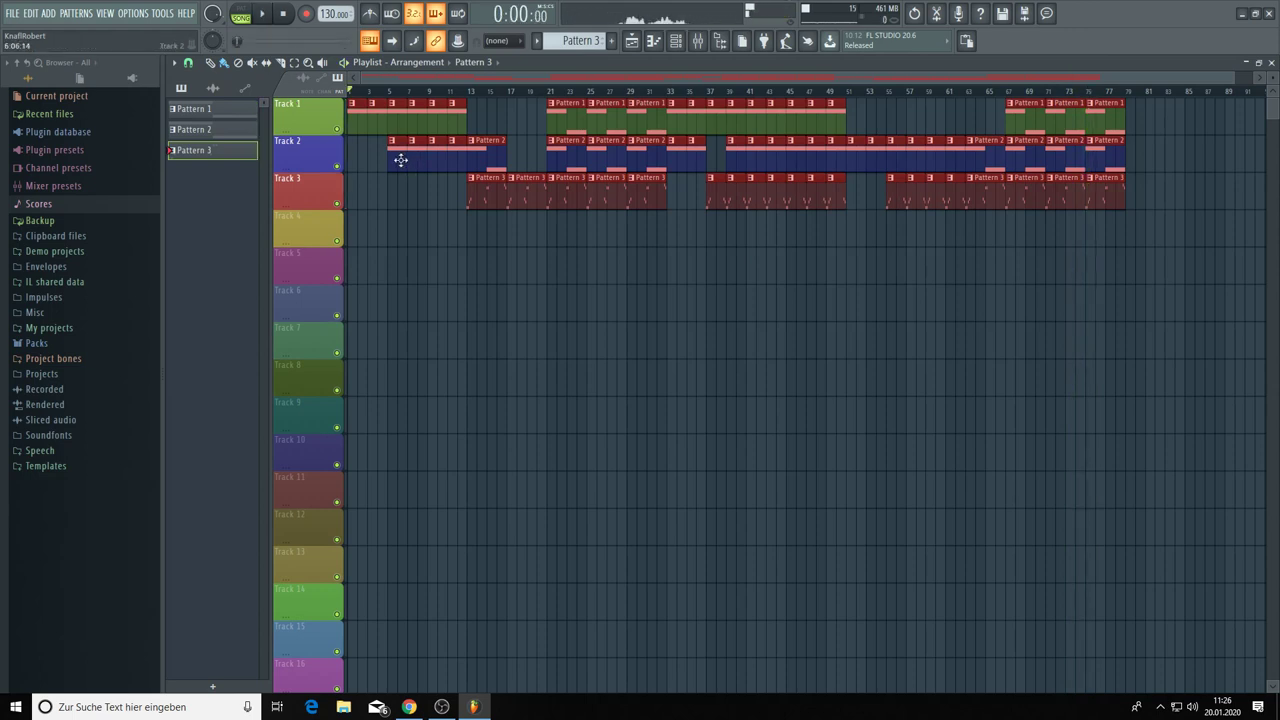
pyautogui.moveTo(400, 160); pyautogui.dragTo(560, 177)
pyautogui.click(543, 203)
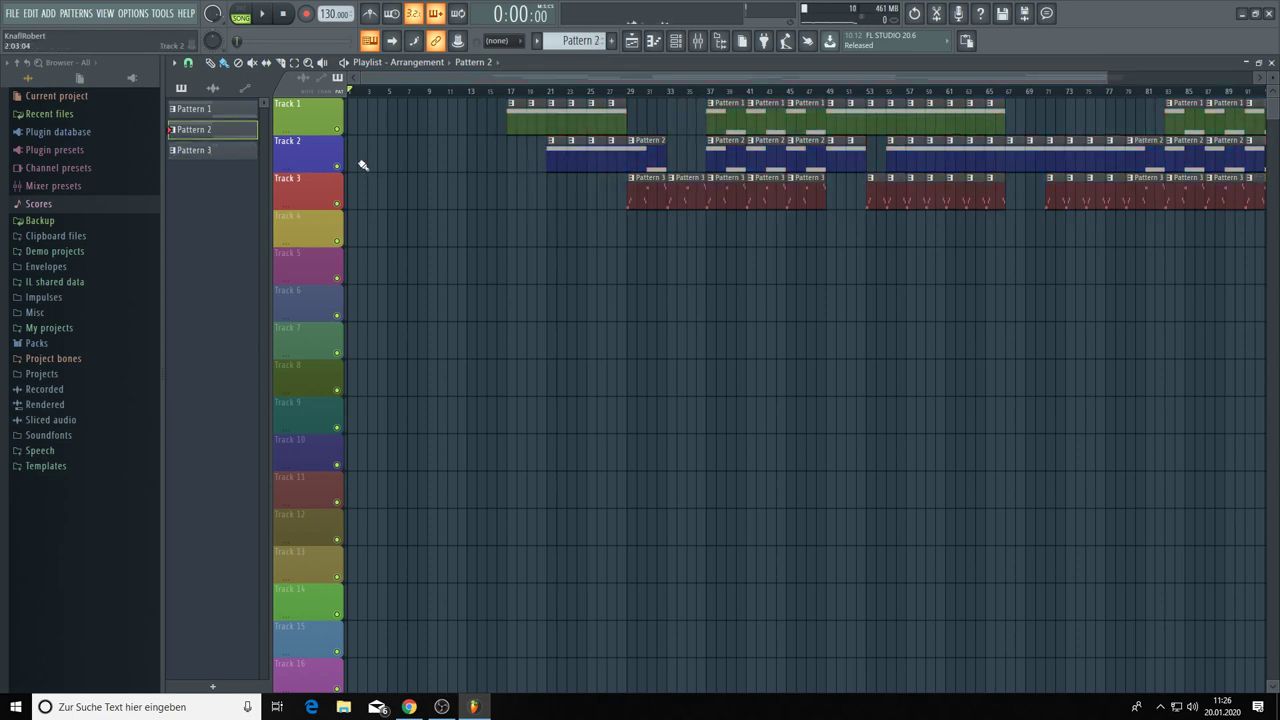
pyautogui.moveTo(410, 172); pyautogui.dragTo(493, 183)
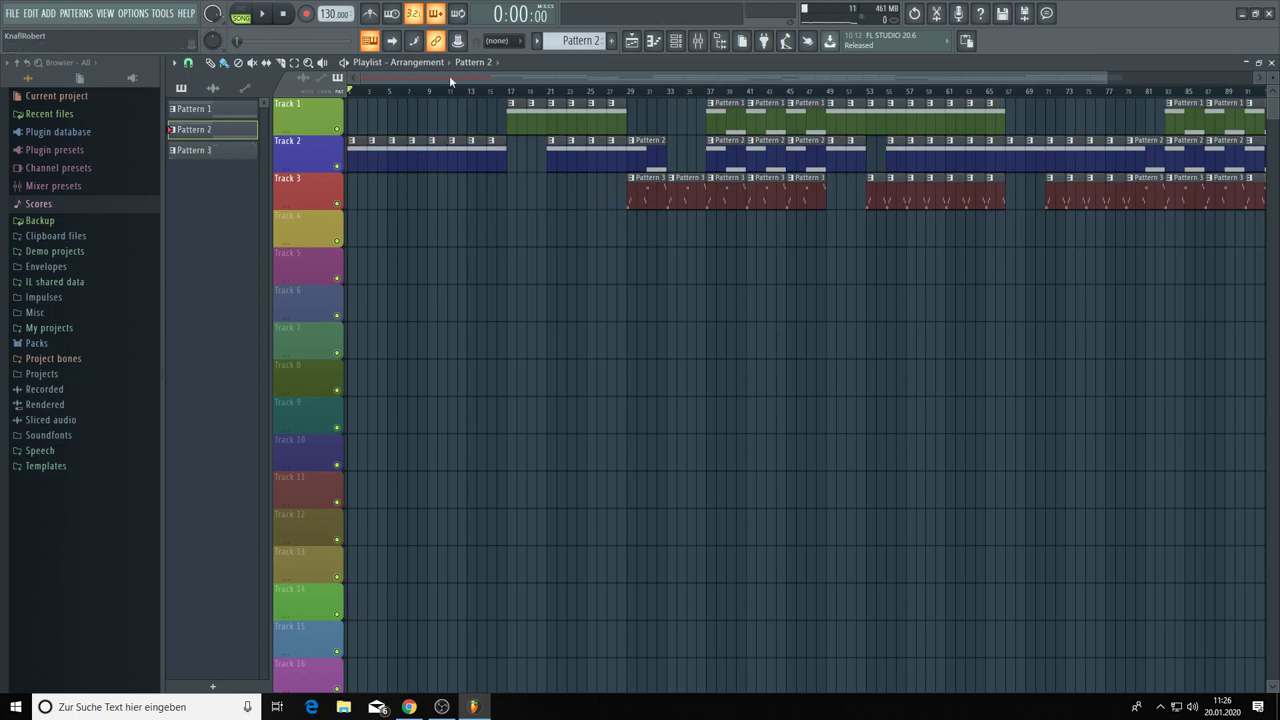
# - Open Nexus #3, create Pattern 4 and record its automation into that pattern while the song plays from the start
pyautogui.click(676, 44)
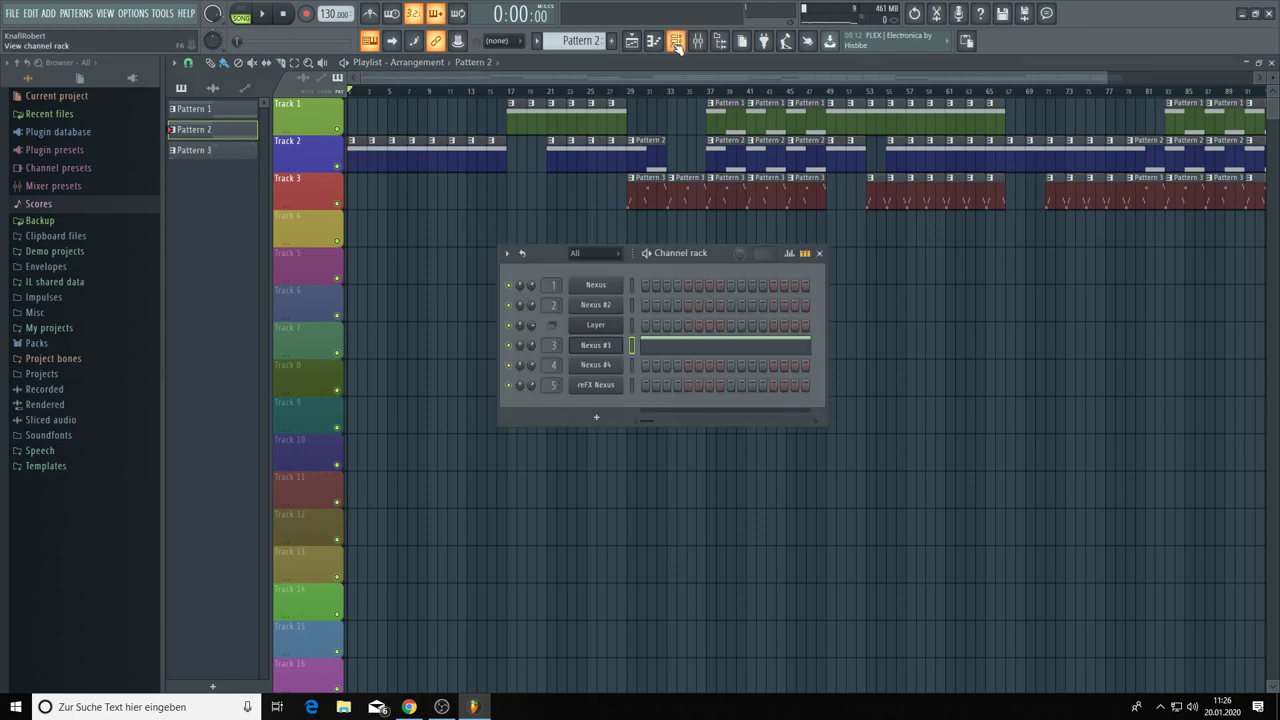
pyautogui.click(603, 350)
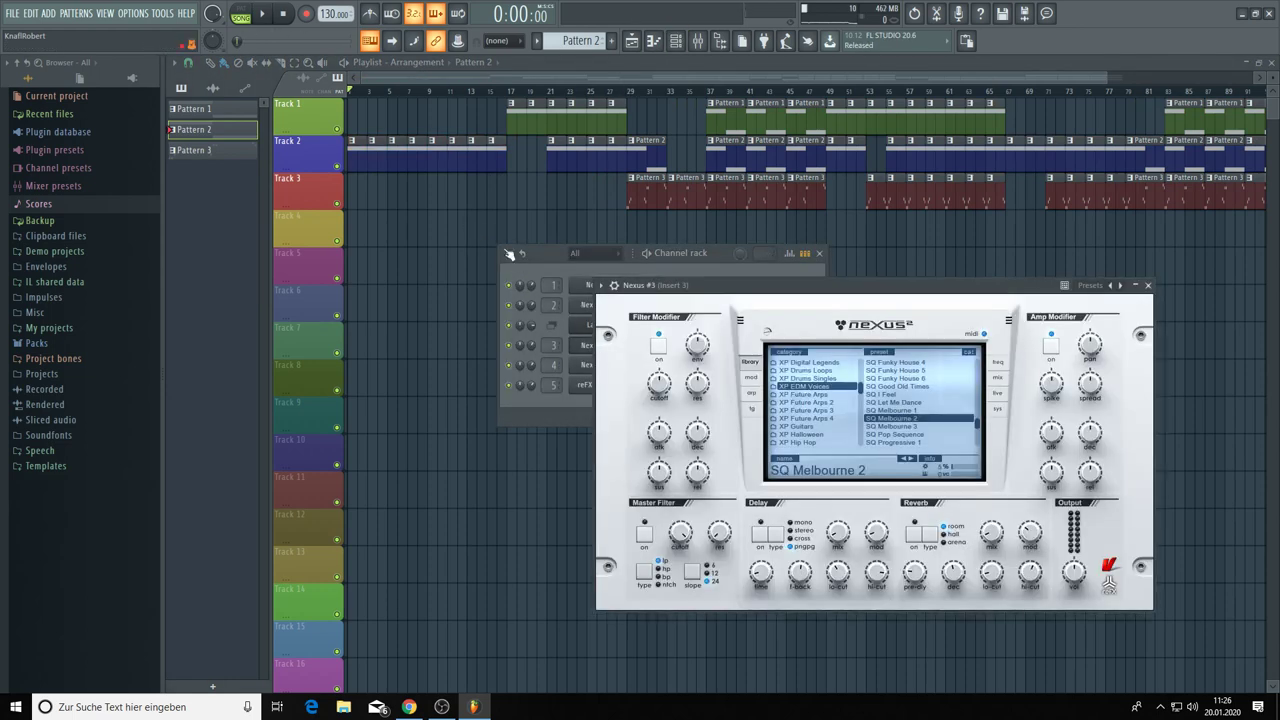
pyautogui.press('F4')
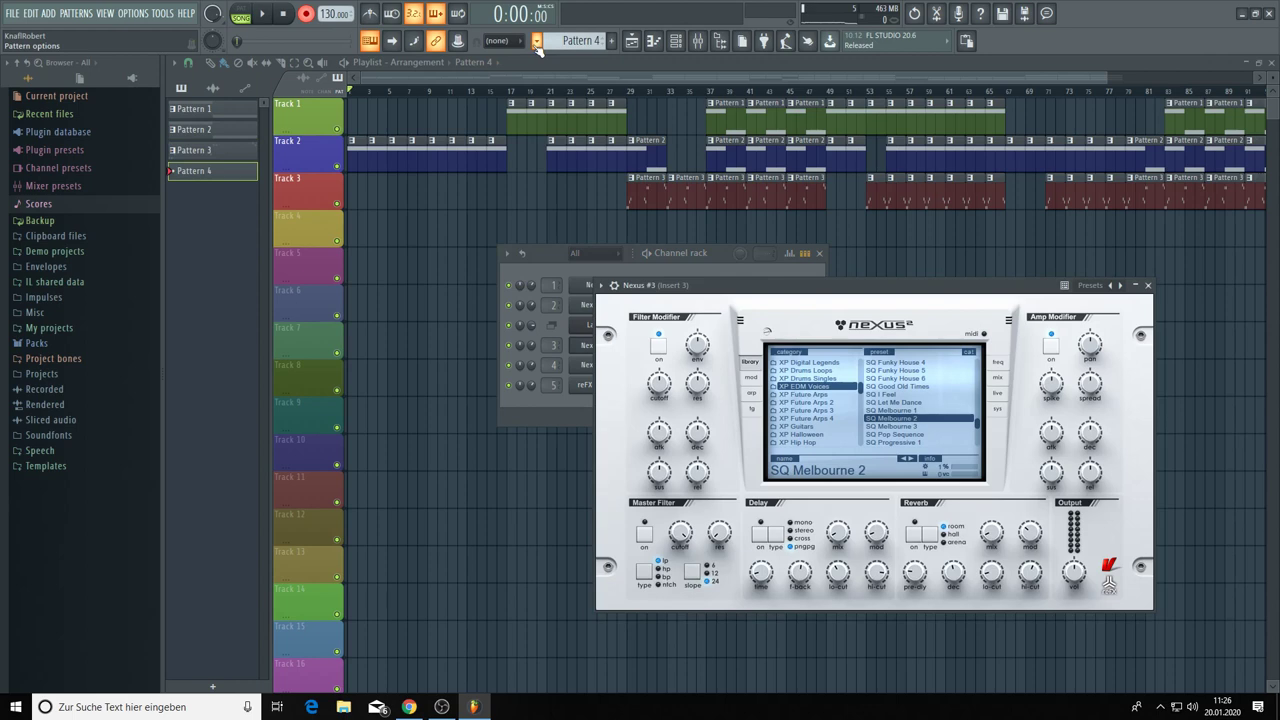
pyautogui.press('space')
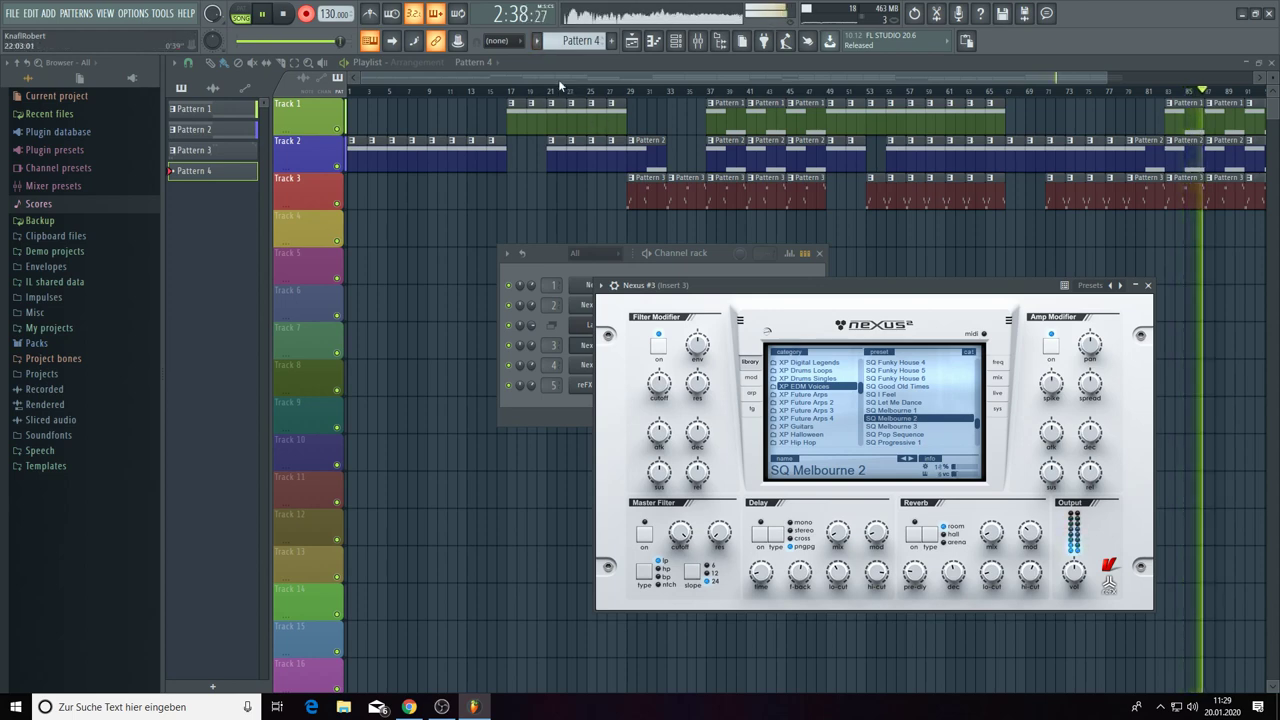
pyautogui.moveTo(558, 79); pyautogui.dragTo(652, 86)
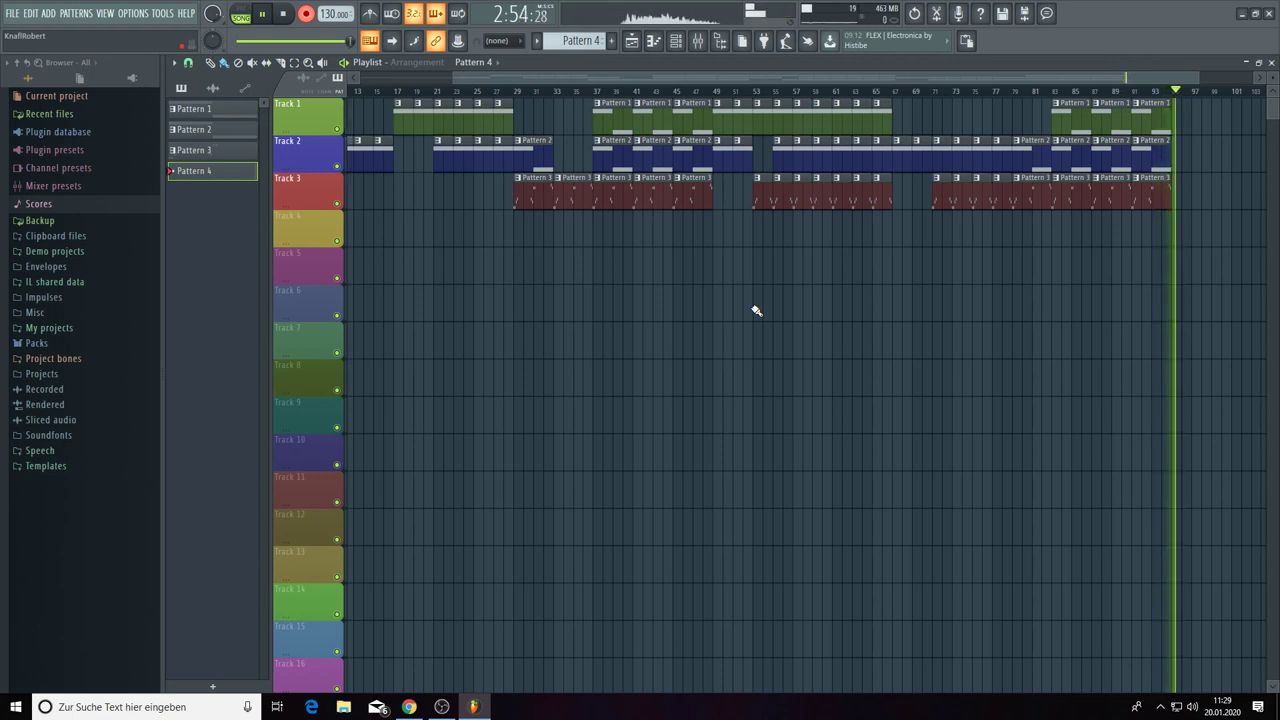
pyautogui.press('space')
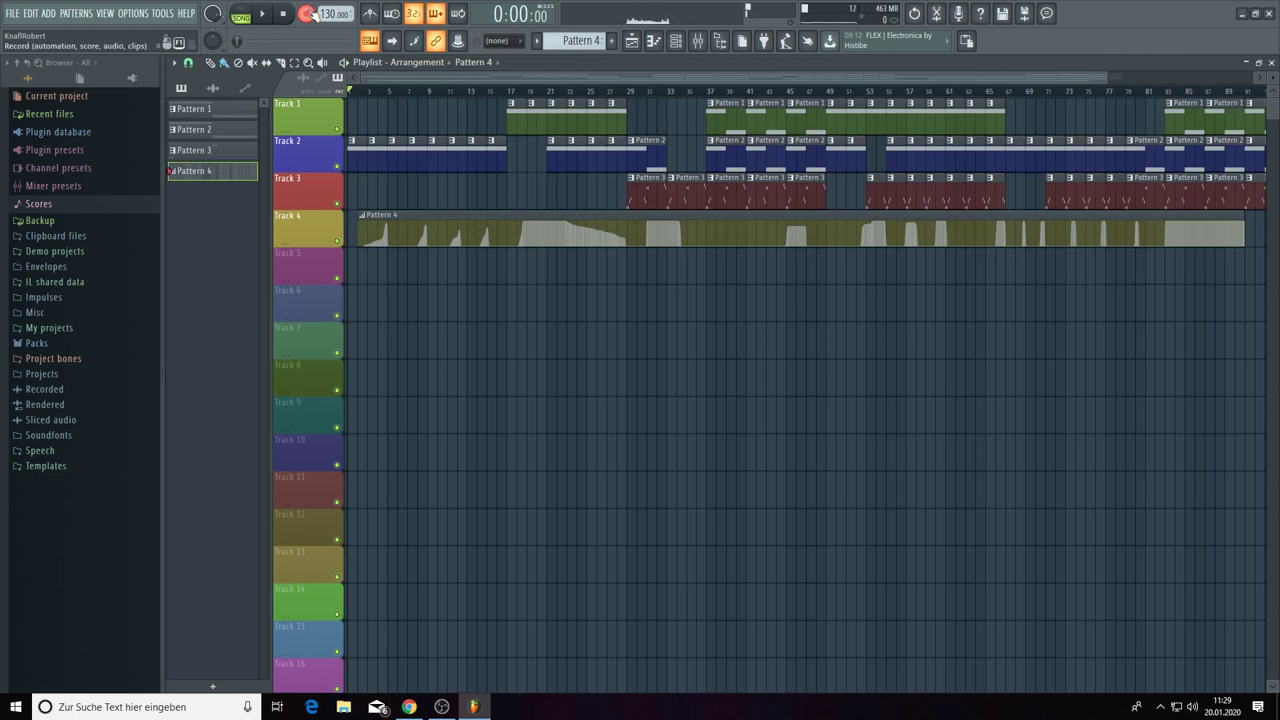
# - Duplicate the clips at bars 91 to 99 on Tracks 1 to 3 so that the copies follow from bar 99
pyautogui.moveTo(464, 72); pyautogui.dragTo(704, 93)
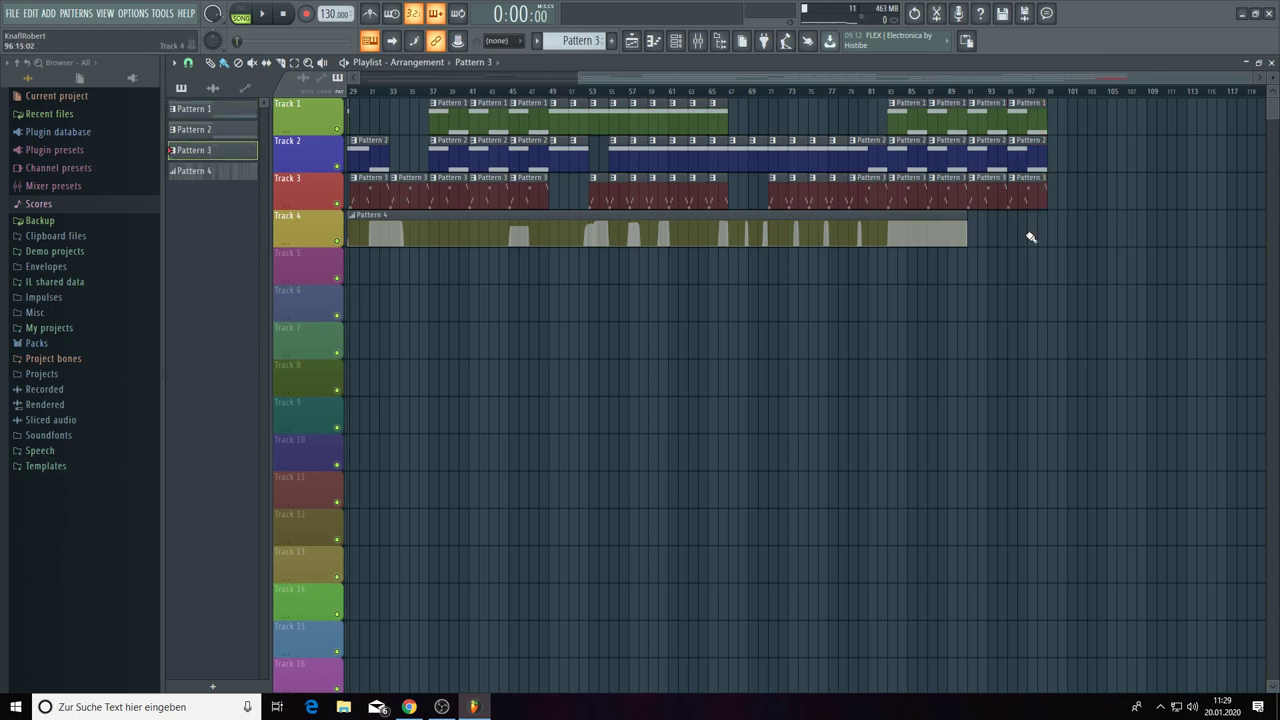
pyautogui.moveTo(1031, 237); pyautogui.dragTo(980, 140)
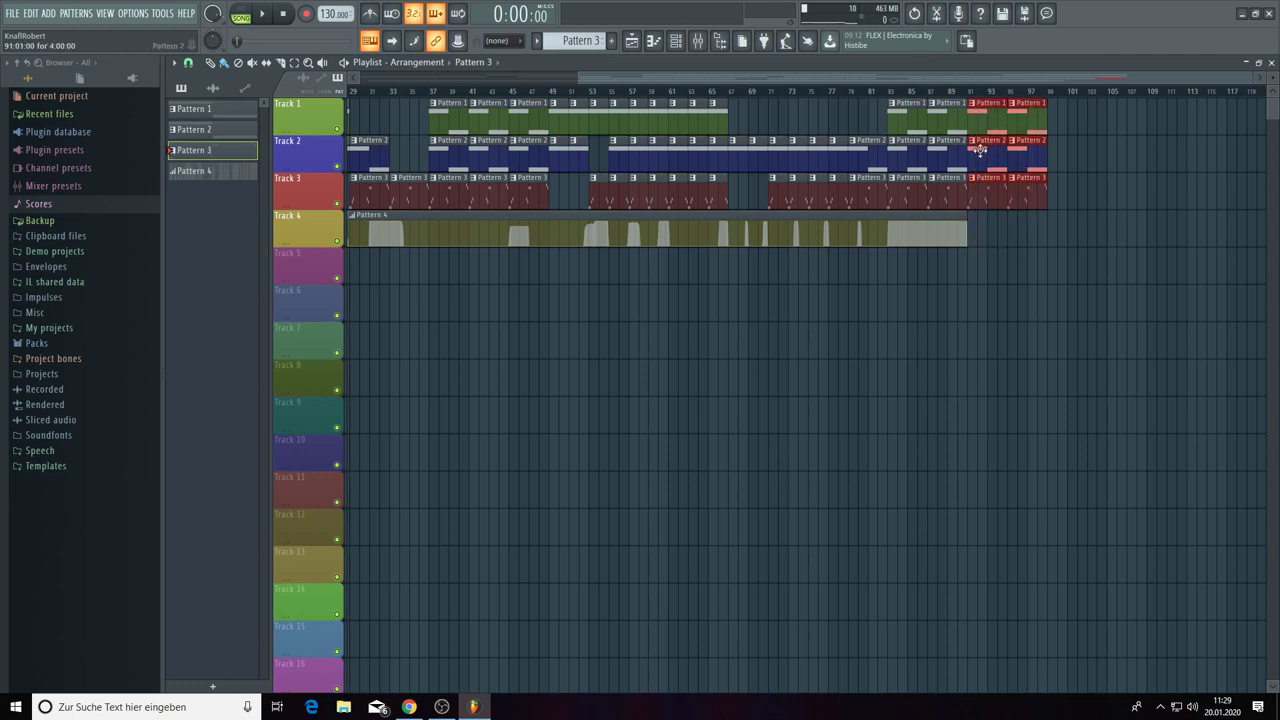
pyautogui.hotkey('ctrl', 'b')
pyautogui.click(1000, 314)
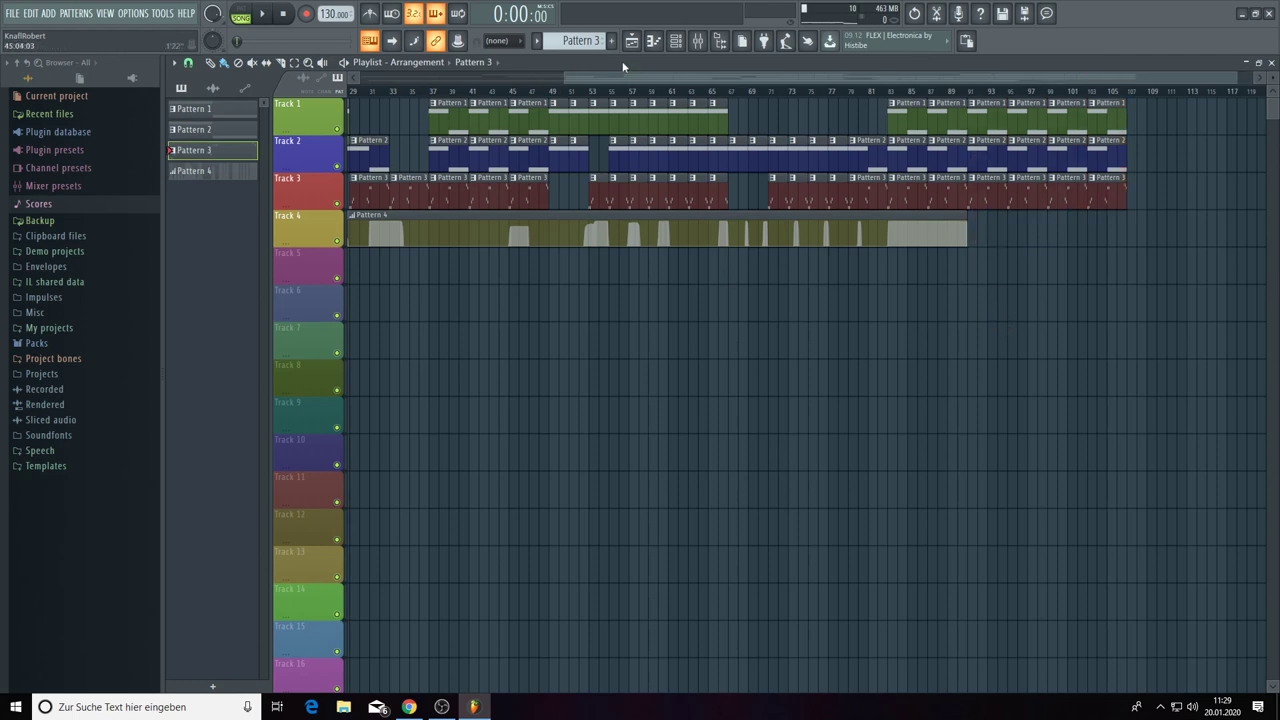
# - Move the Pattern 4 automation clip from Track 4 onto Track 2 and start song playback
pyautogui.moveTo(619, 77); pyautogui.dragTo(349, 90)
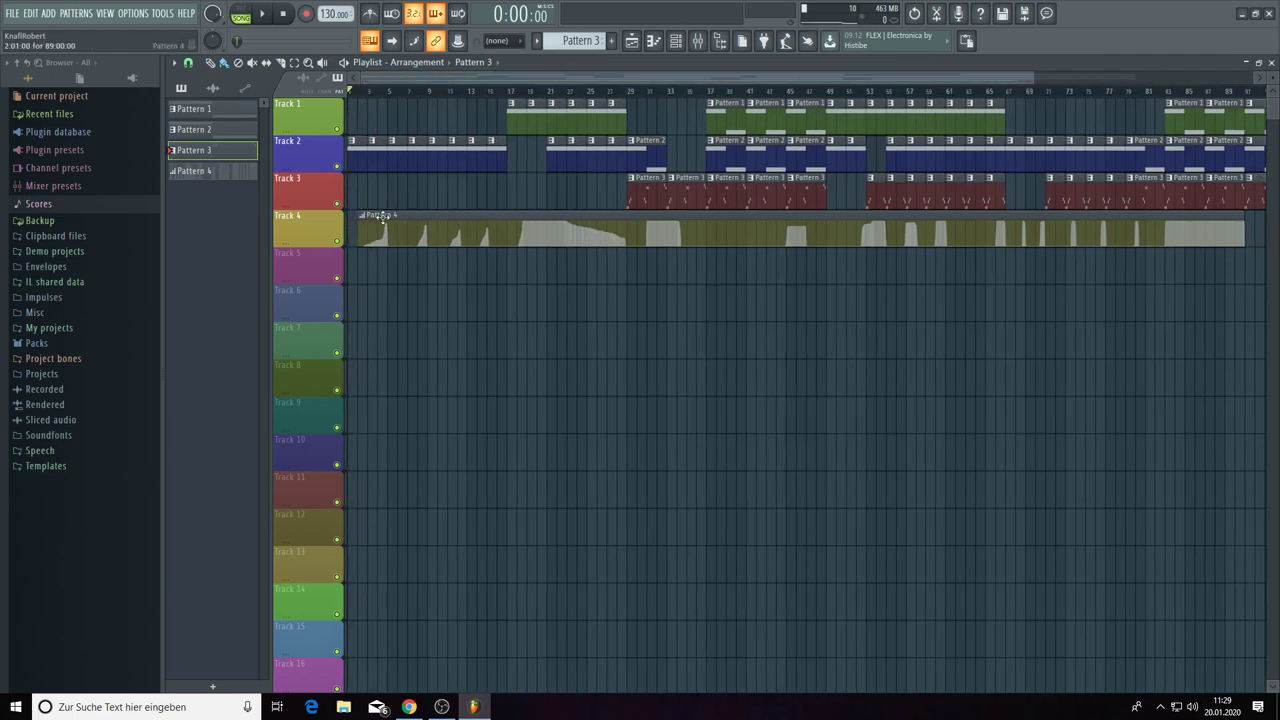
pyautogui.moveTo(381, 218); pyautogui.dragTo(382, 135)
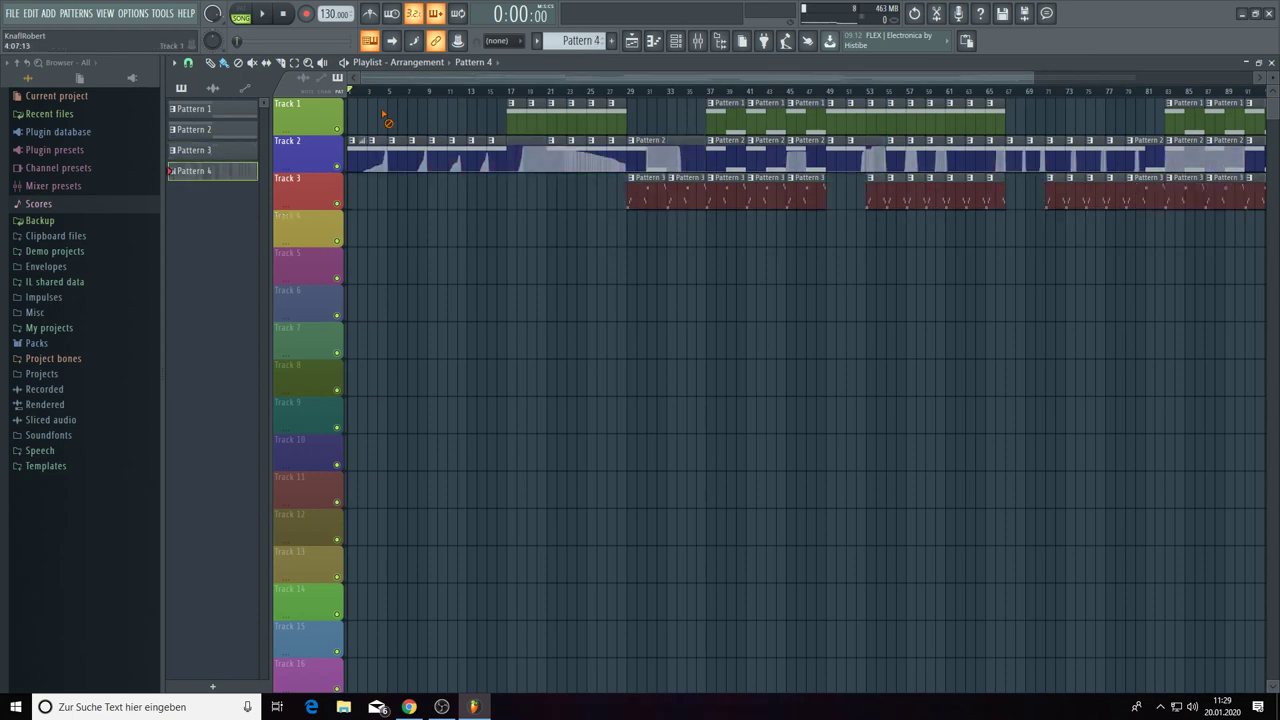
pyautogui.click(265, 16)
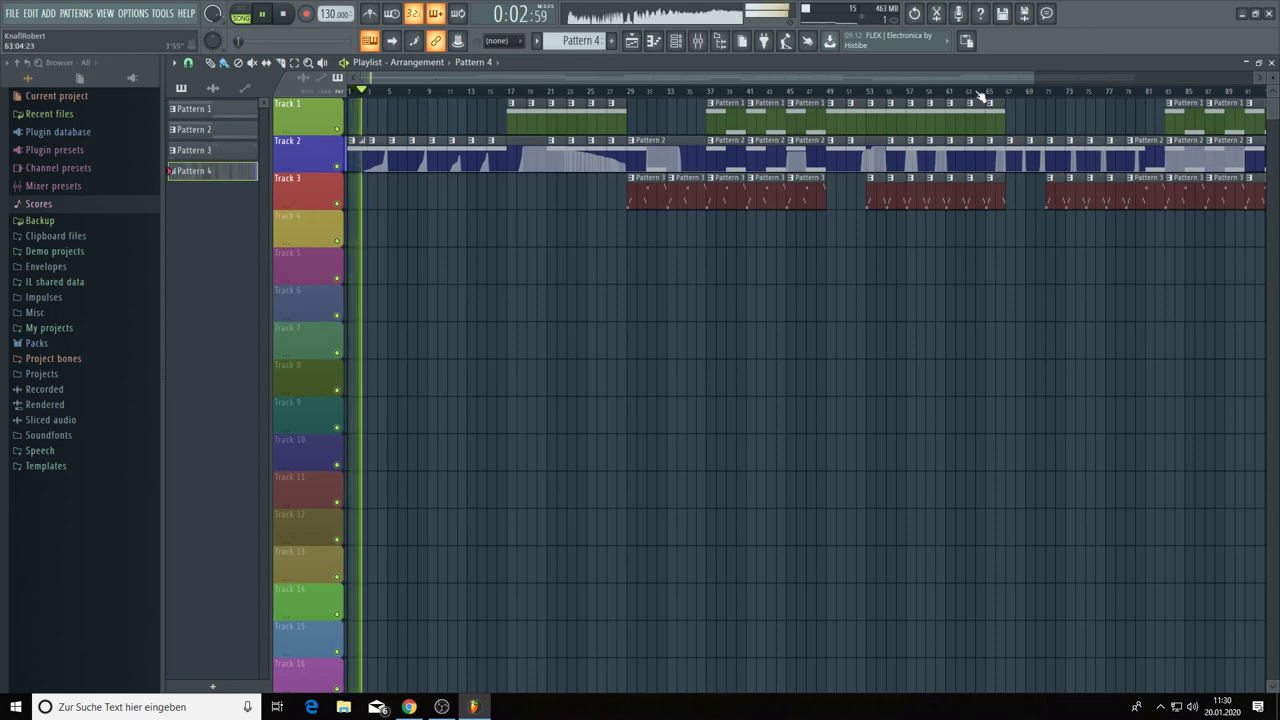
# - Switch to Pattern 1, open the first Nexus channel and listen to it in the song before stopping playback
pyautogui.moveTo(1078, 88); pyautogui.dragTo(1200, 82)
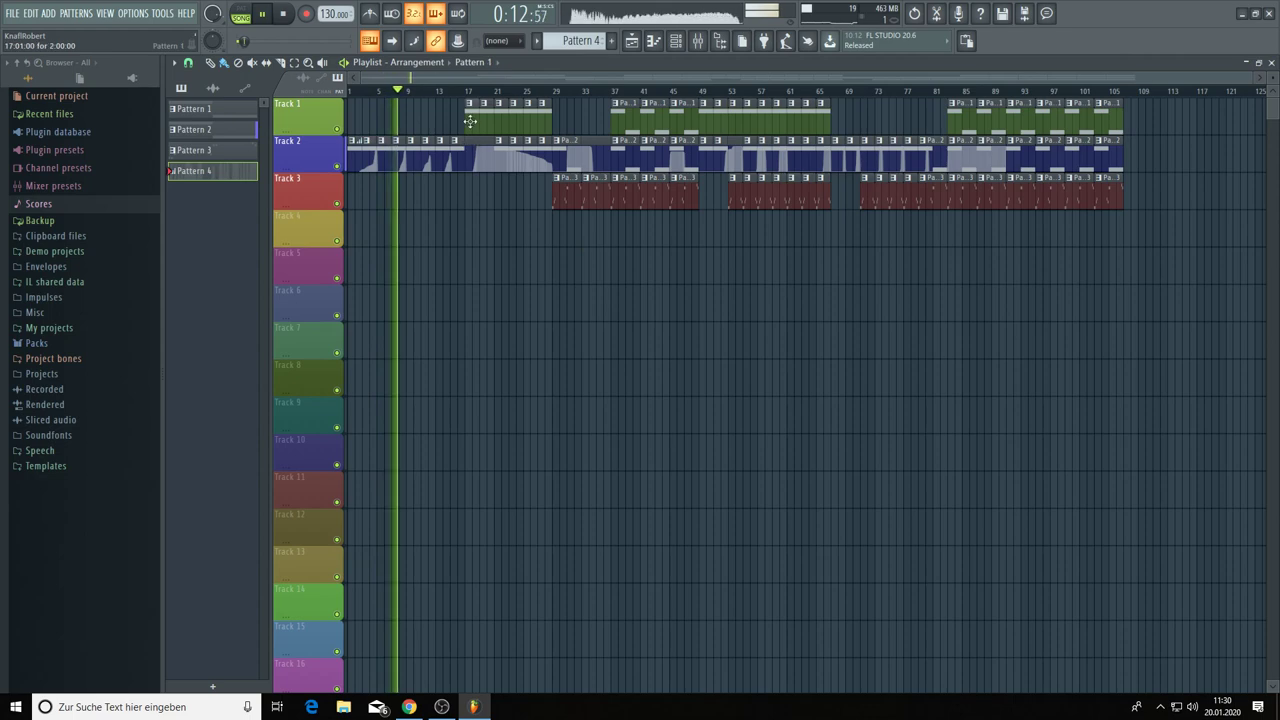
pyautogui.press('KP_1')
pyautogui.click(680, 45)
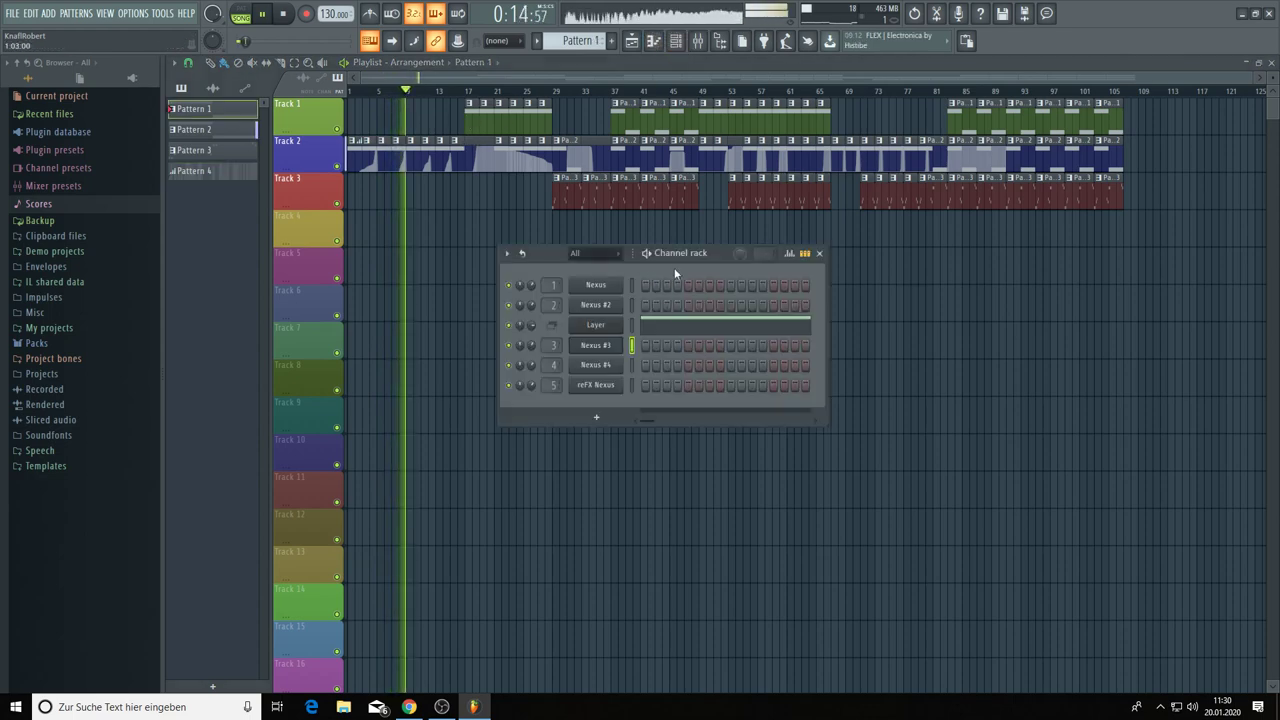
pyautogui.moveTo(672, 256); pyautogui.dragTo(662, 274)
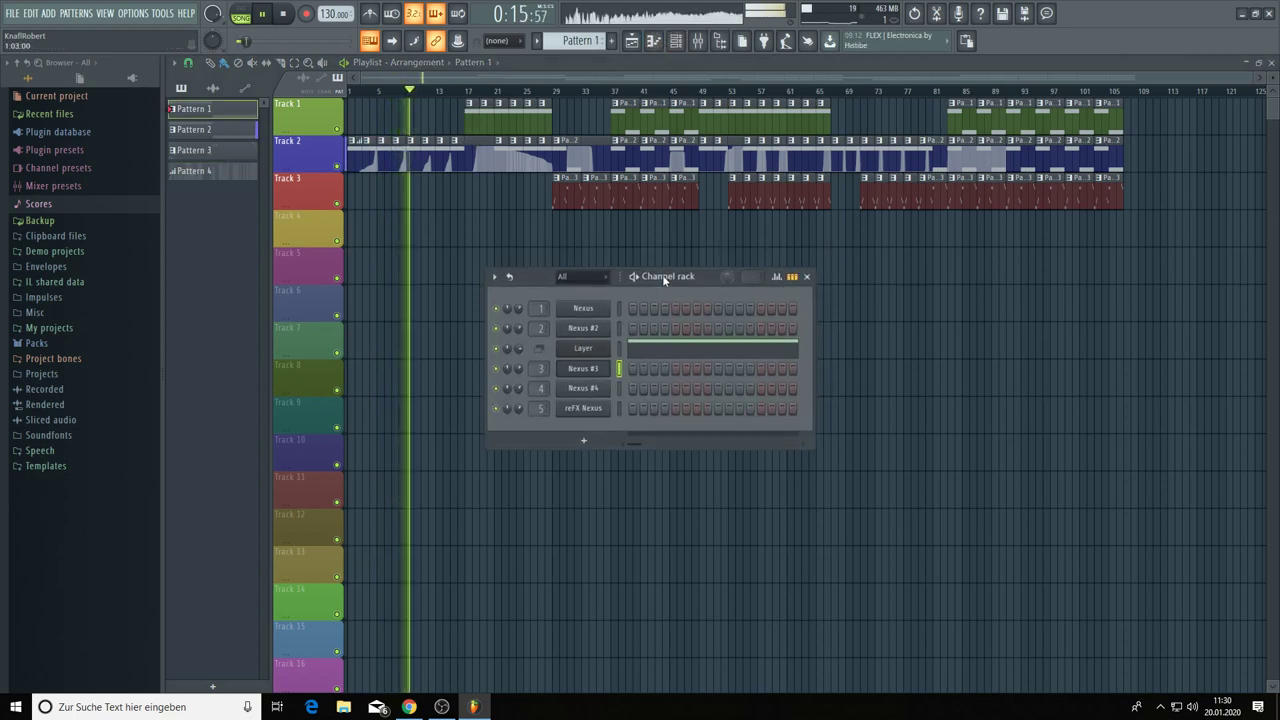
pyautogui.click(583, 310)
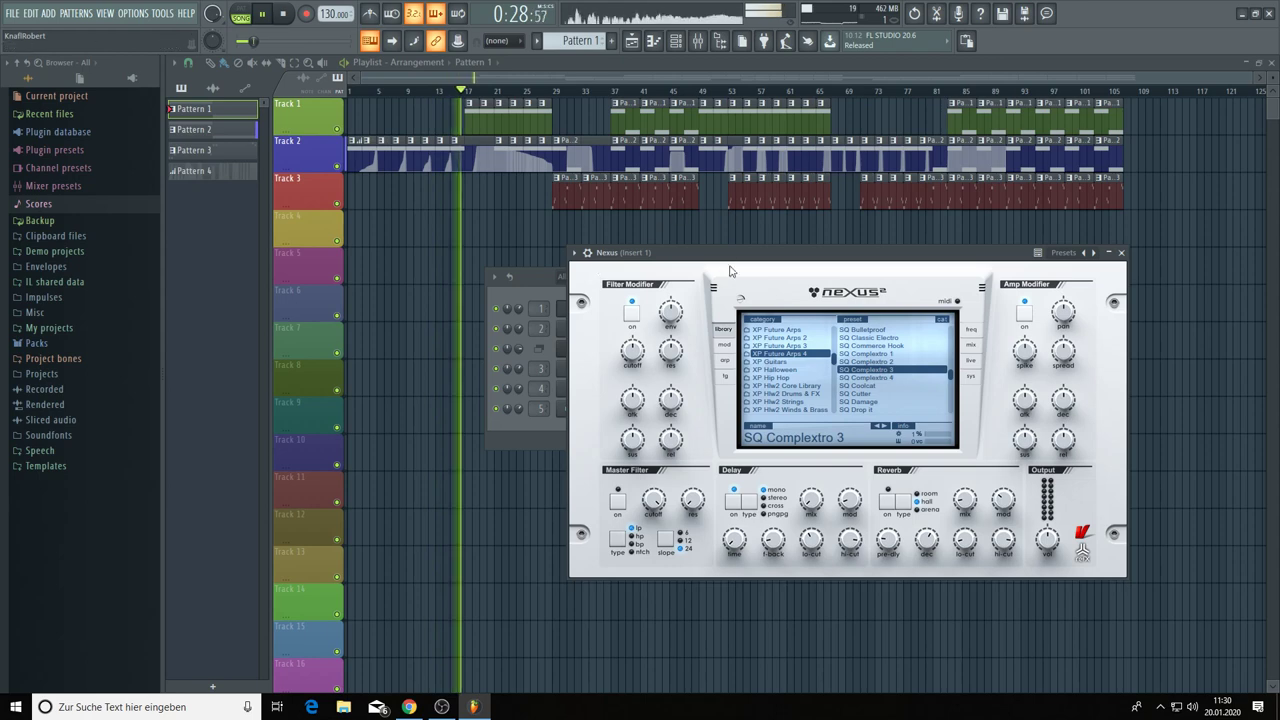
pyautogui.moveTo(728, 260); pyautogui.dragTo(826, 265)
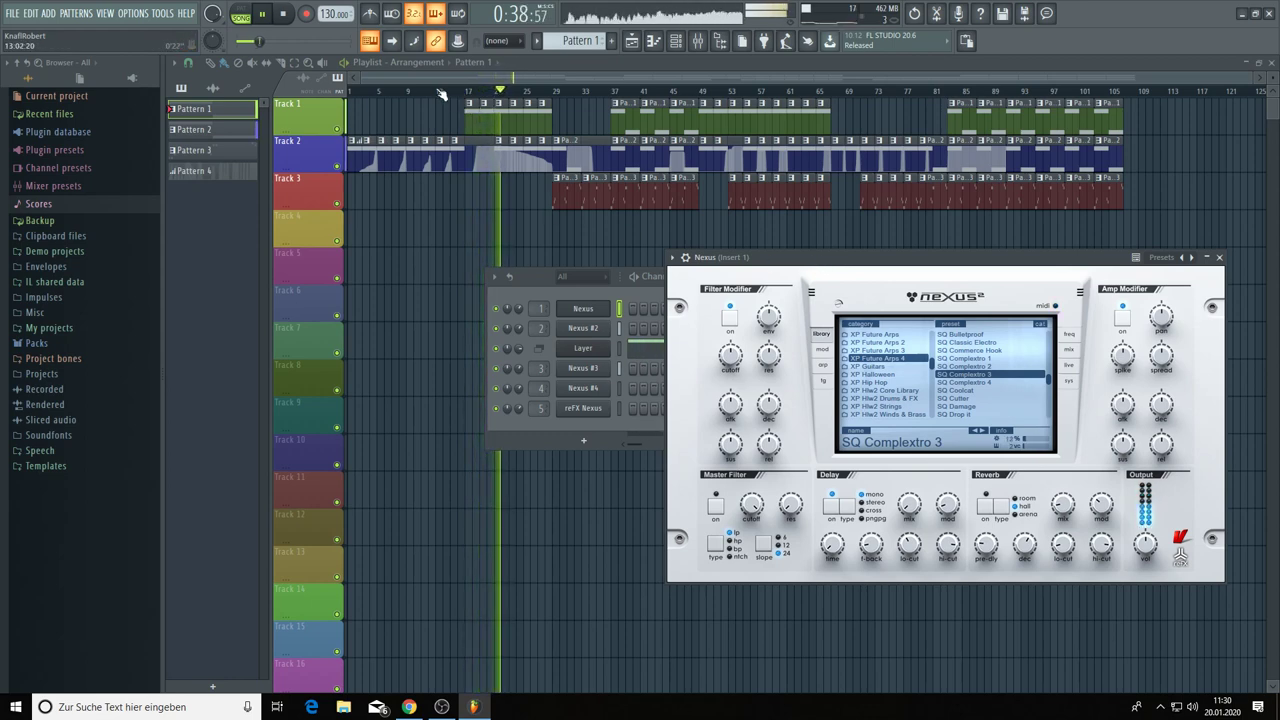
pyautogui.press('space')
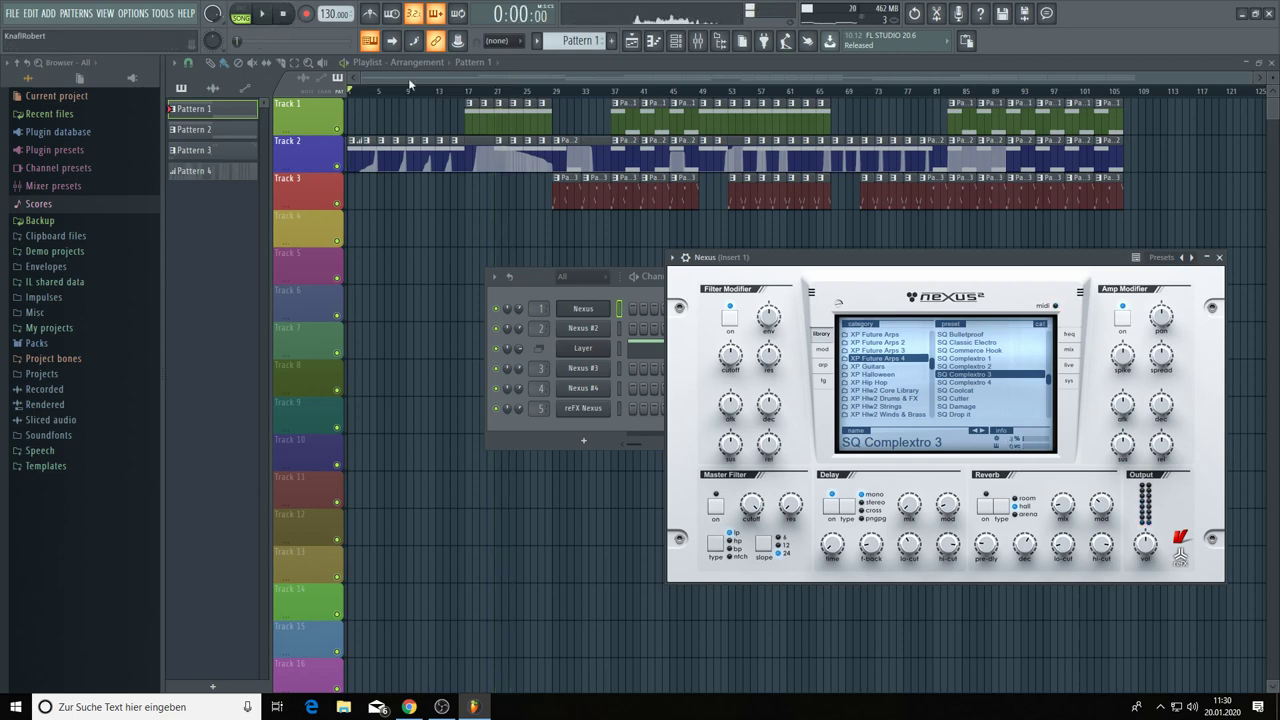
# - Record everything into a new Pattern 5 from bar 13 to the song's end and move its automation clip onto Track 1
pyautogui.click(438, 95)
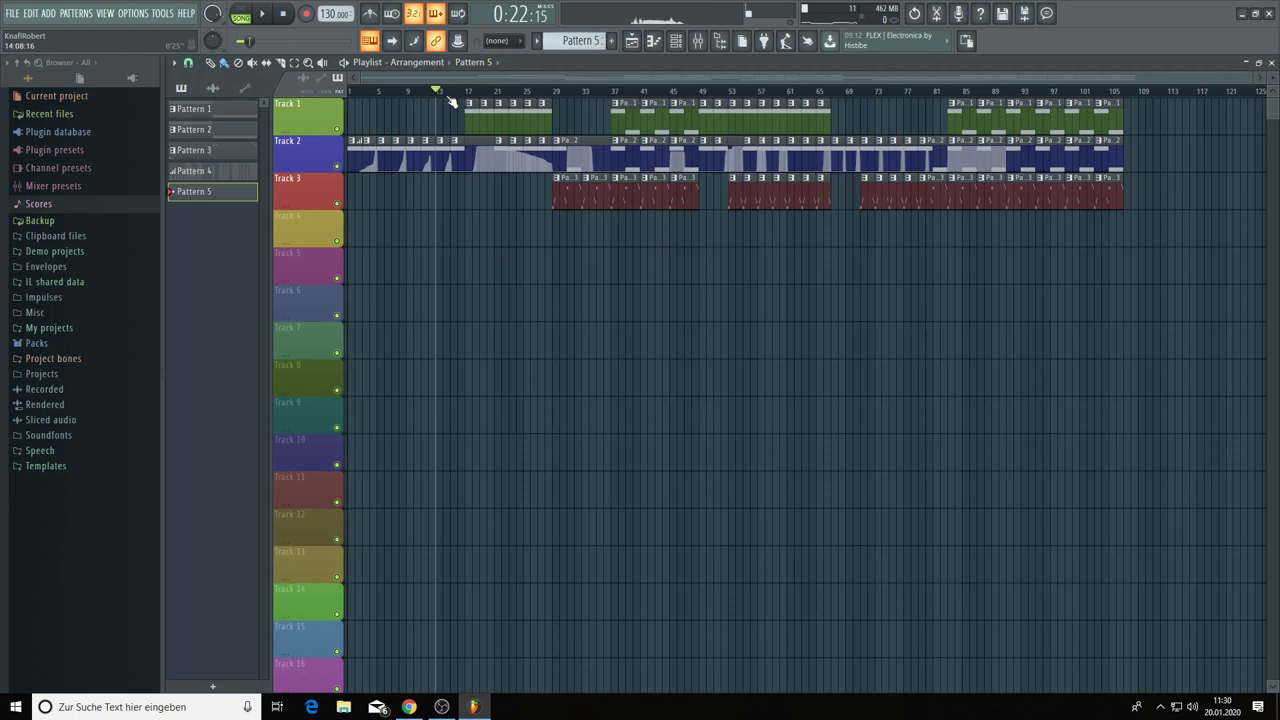
pyautogui.click(306, 15)
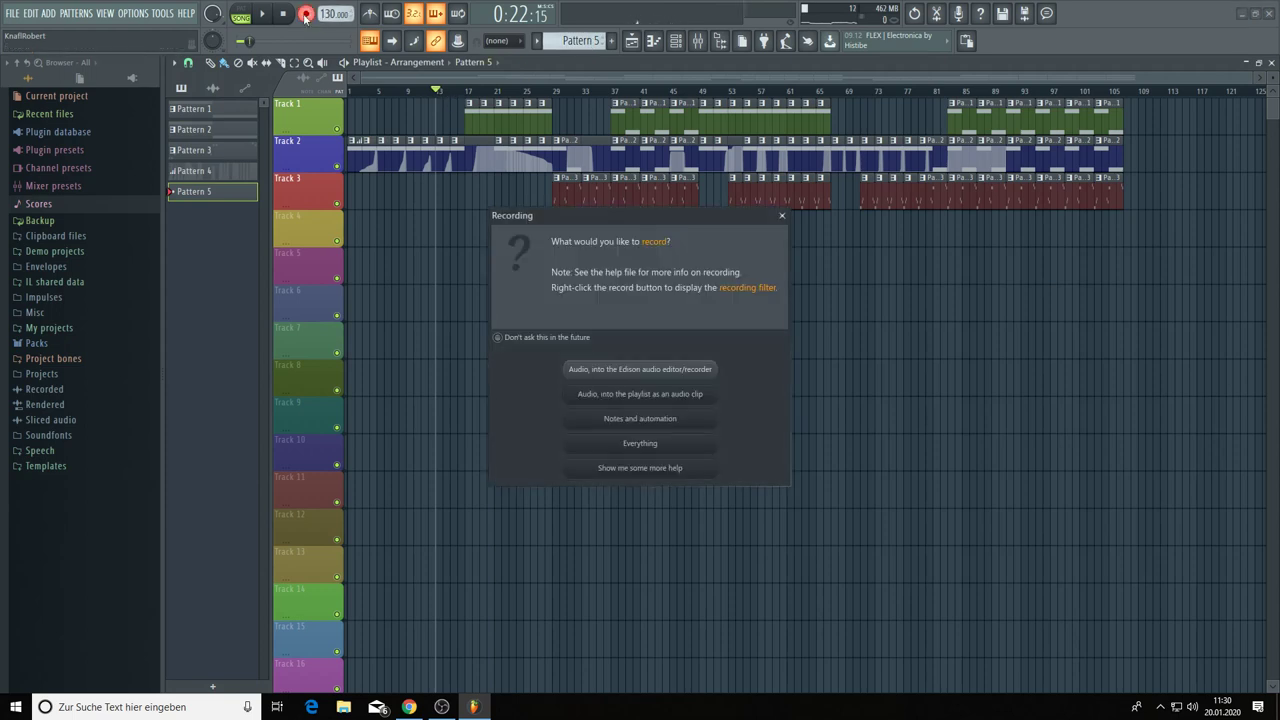
pyautogui.click(611, 442)
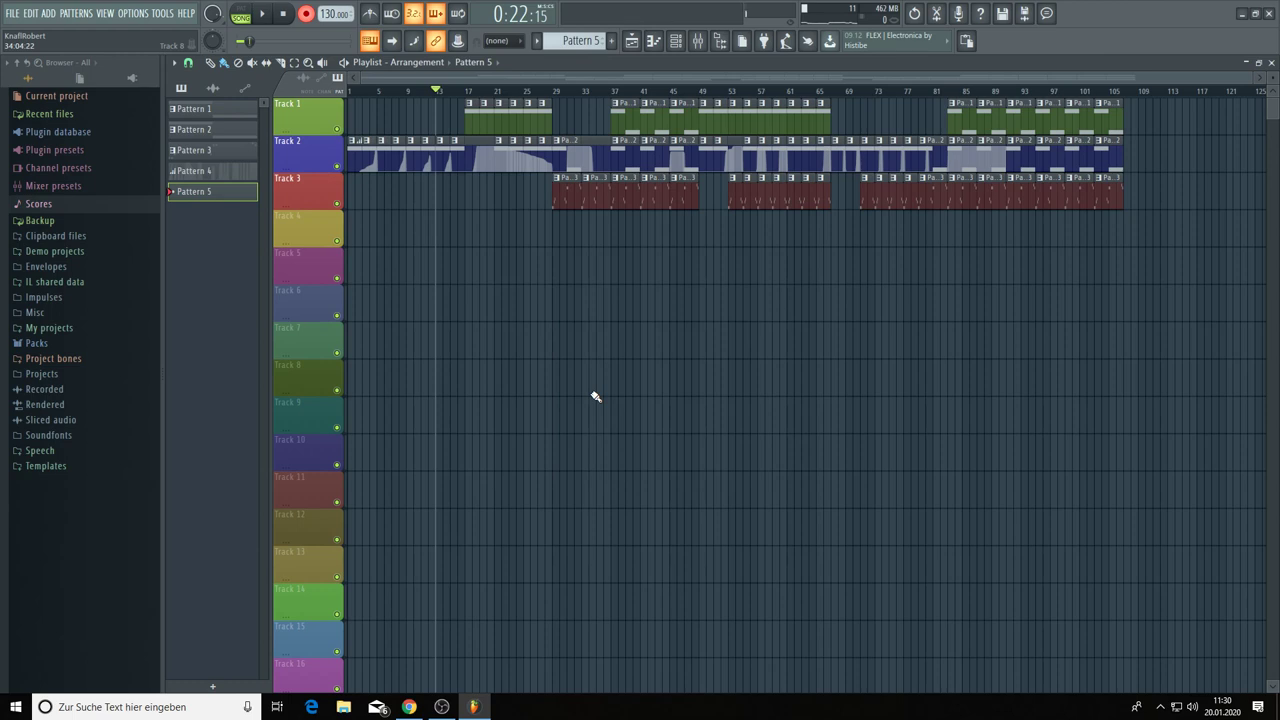
pyautogui.press('space')
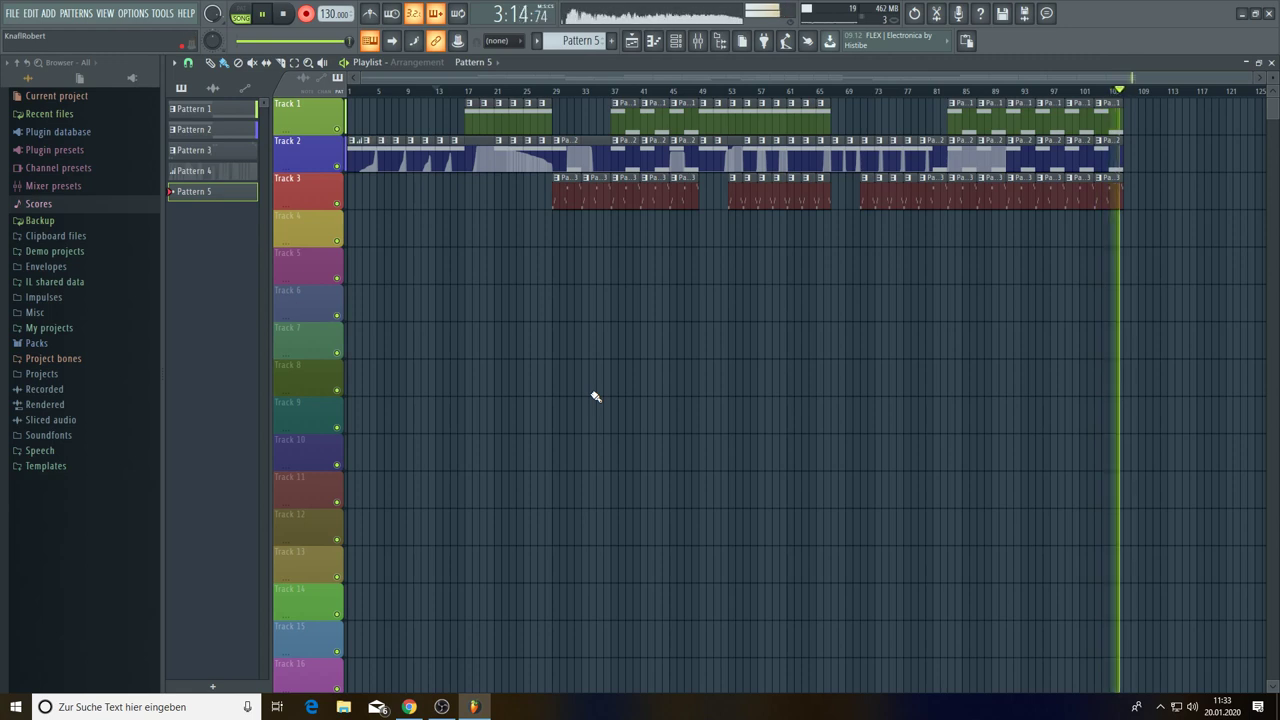
pyautogui.press('space')
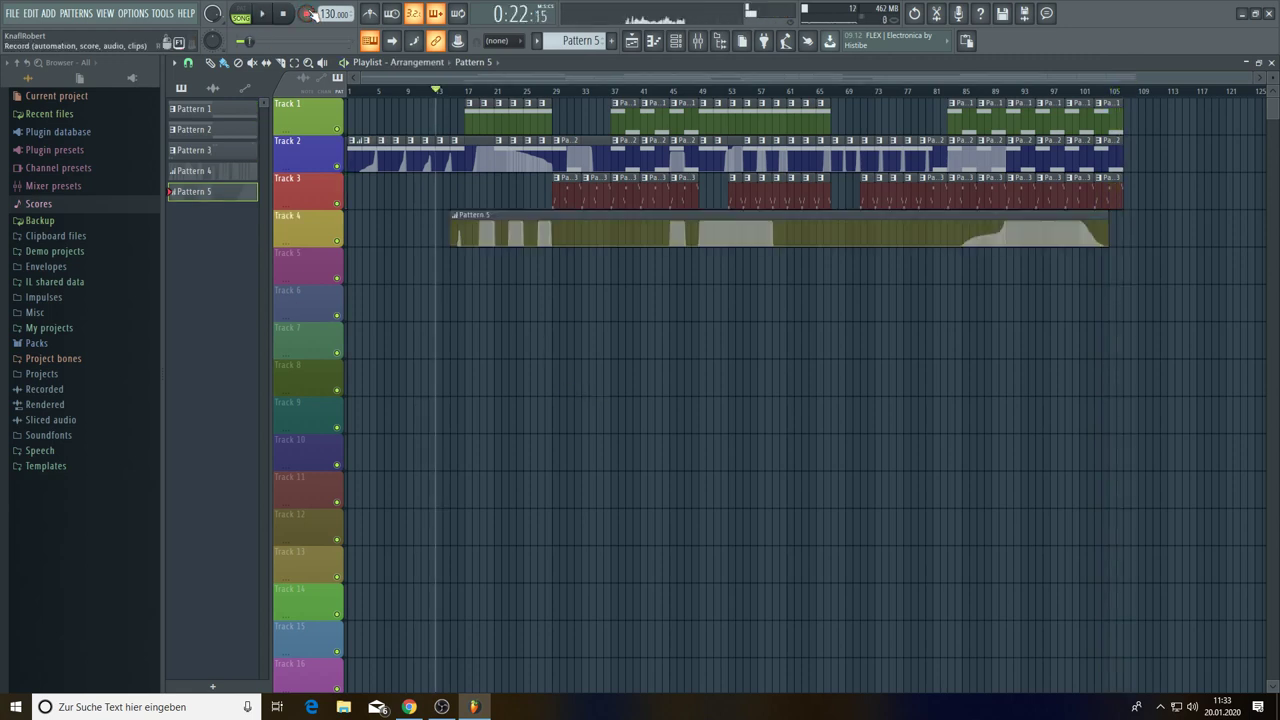
pyautogui.moveTo(460, 215); pyautogui.dragTo(466, 93)
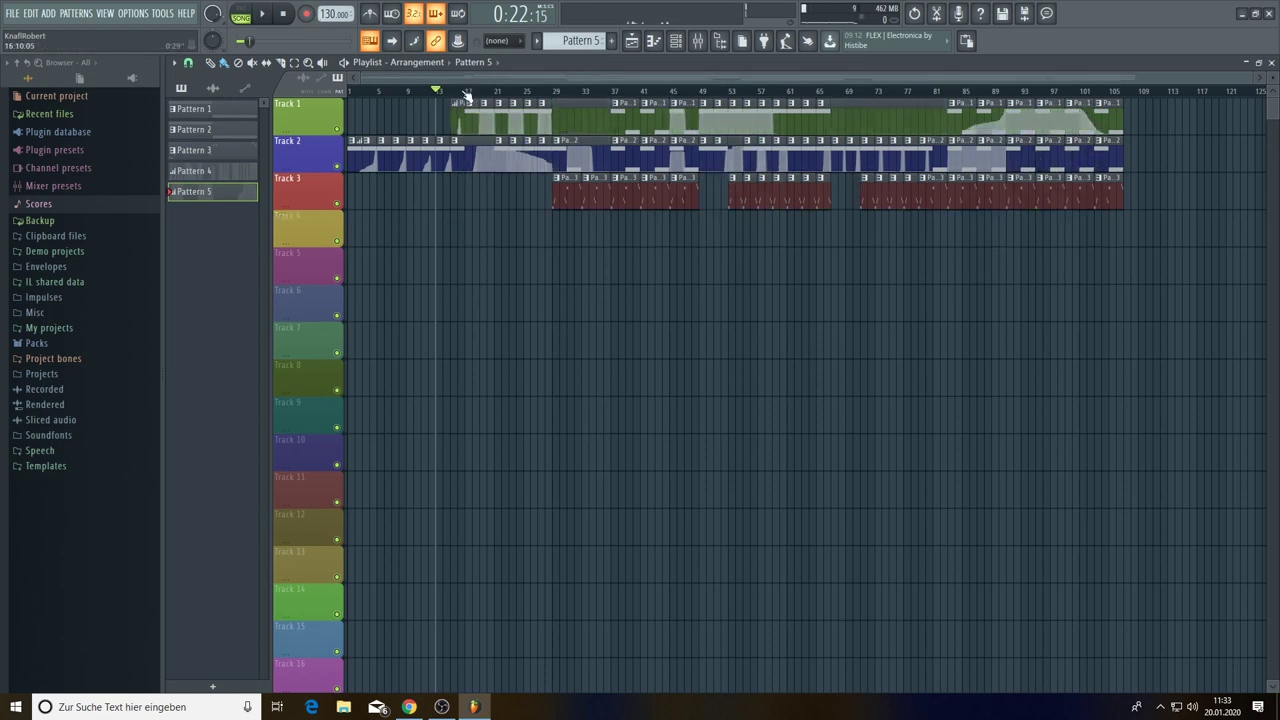
# - Open Nexus #2 from the channel rack and play test notes to hear its sound
pyautogui.click(676, 42)
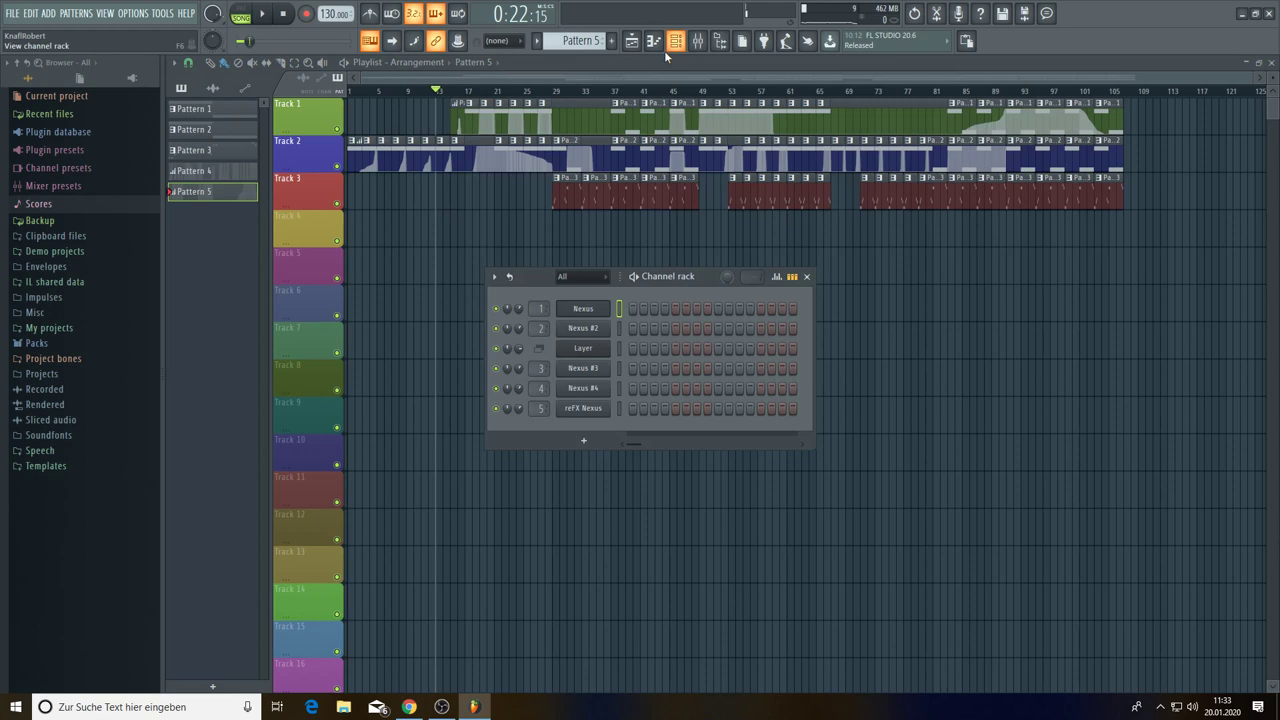
pyautogui.click(595, 332)
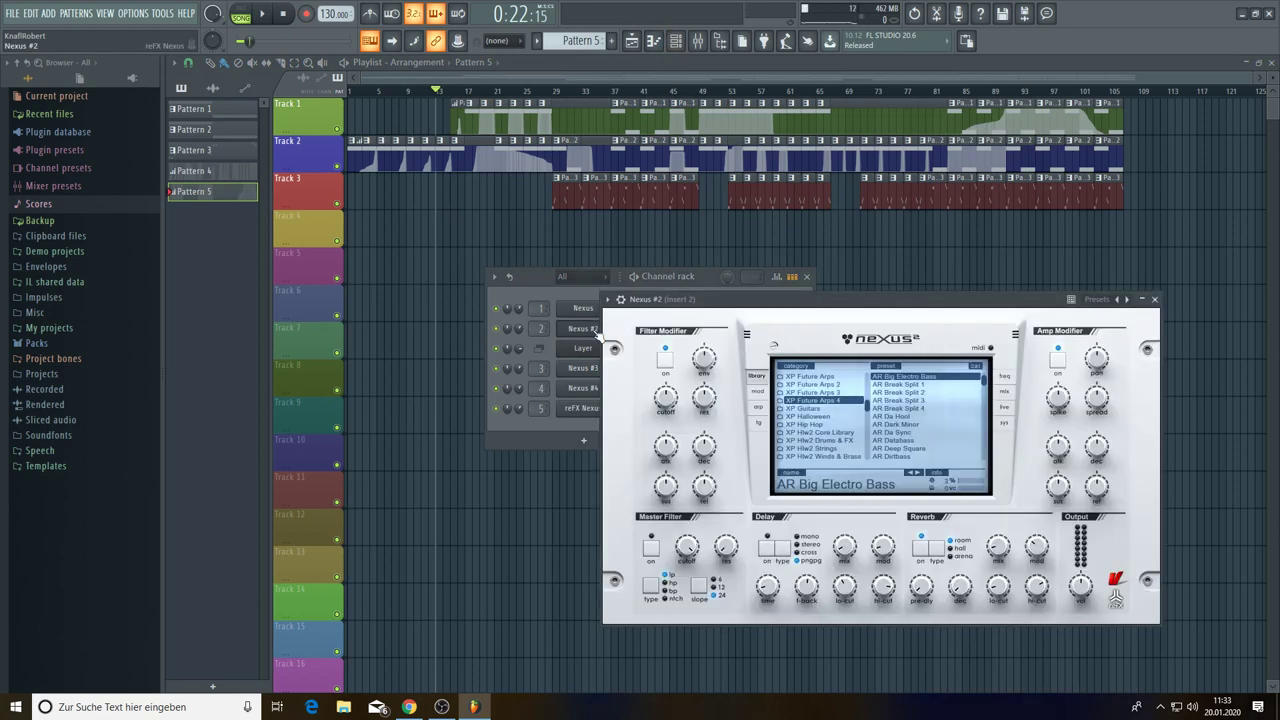
pyautogui.press('g')
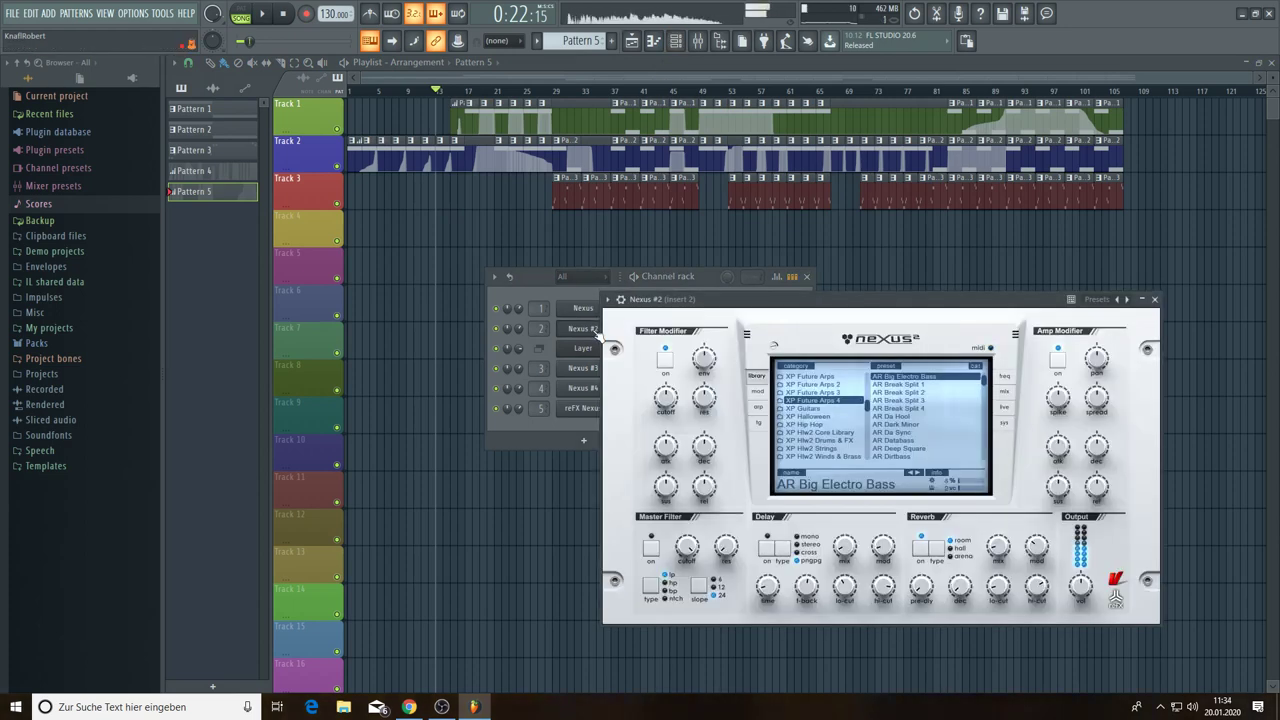
pyautogui.press('g')
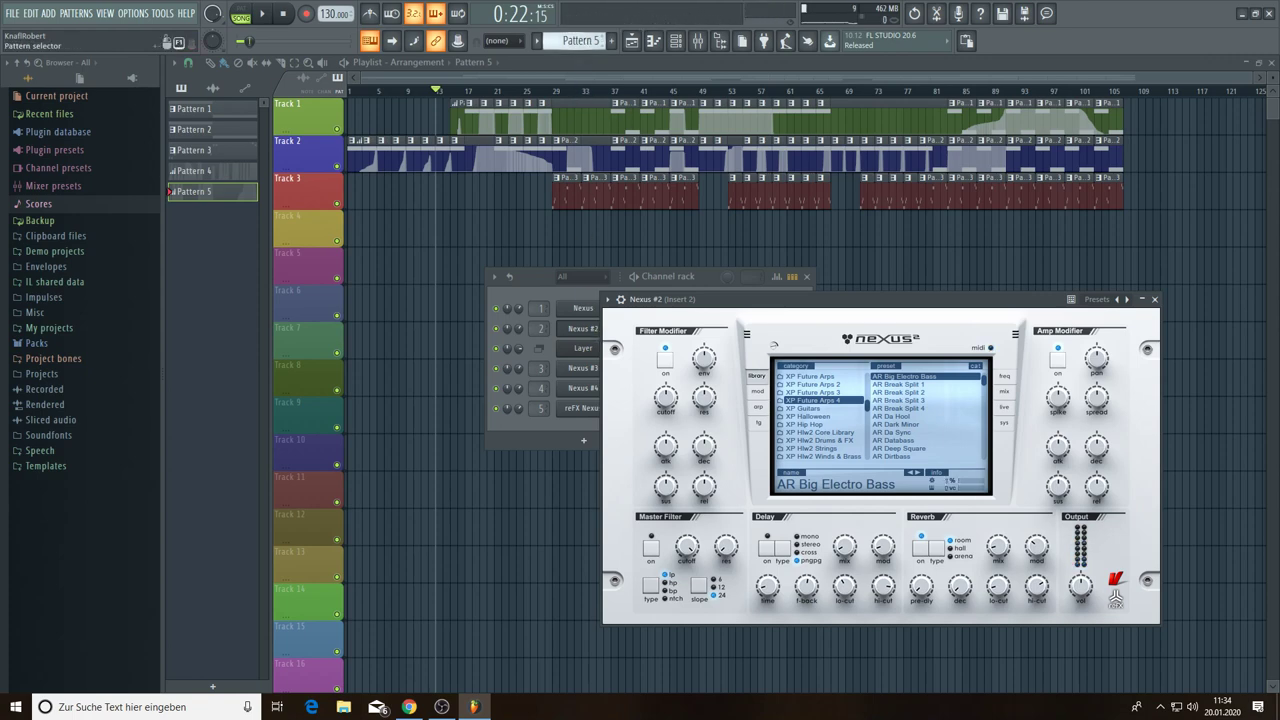
# - Create Pattern 6 and record Nexus #2 automation into it from bar 13 to the song's end
pyautogui.click(586, 42)
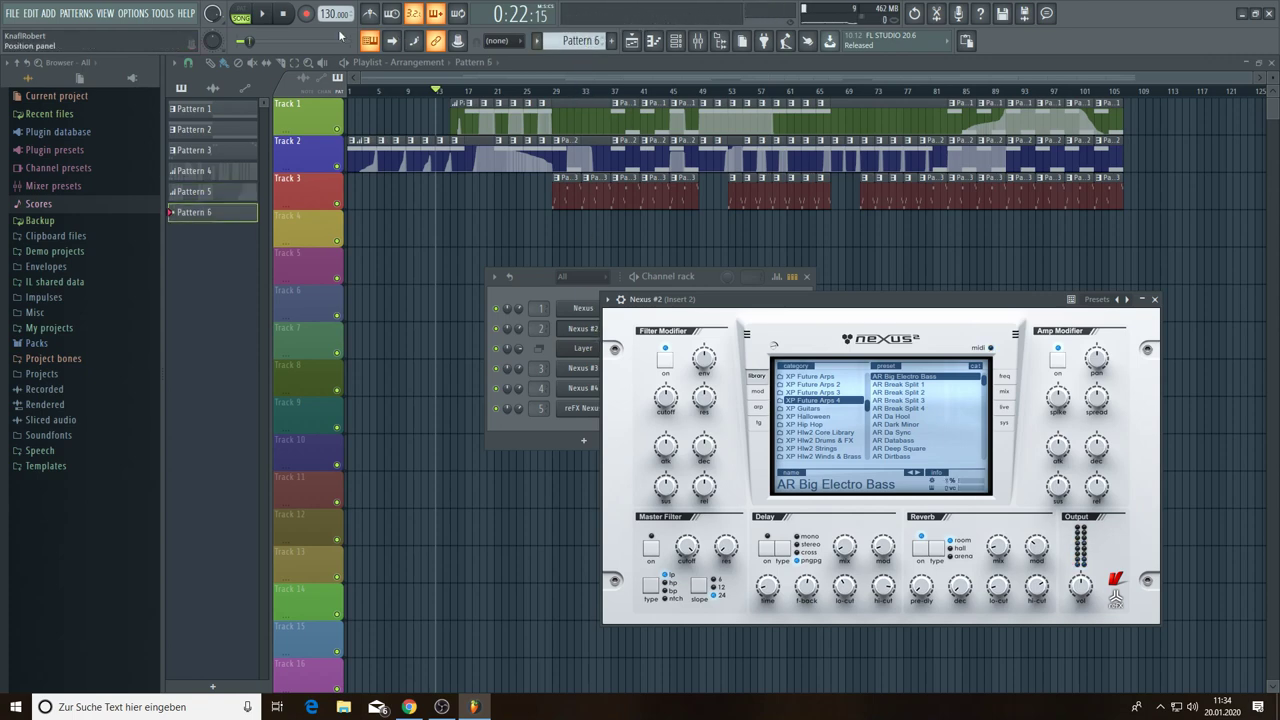
pyautogui.press('space')
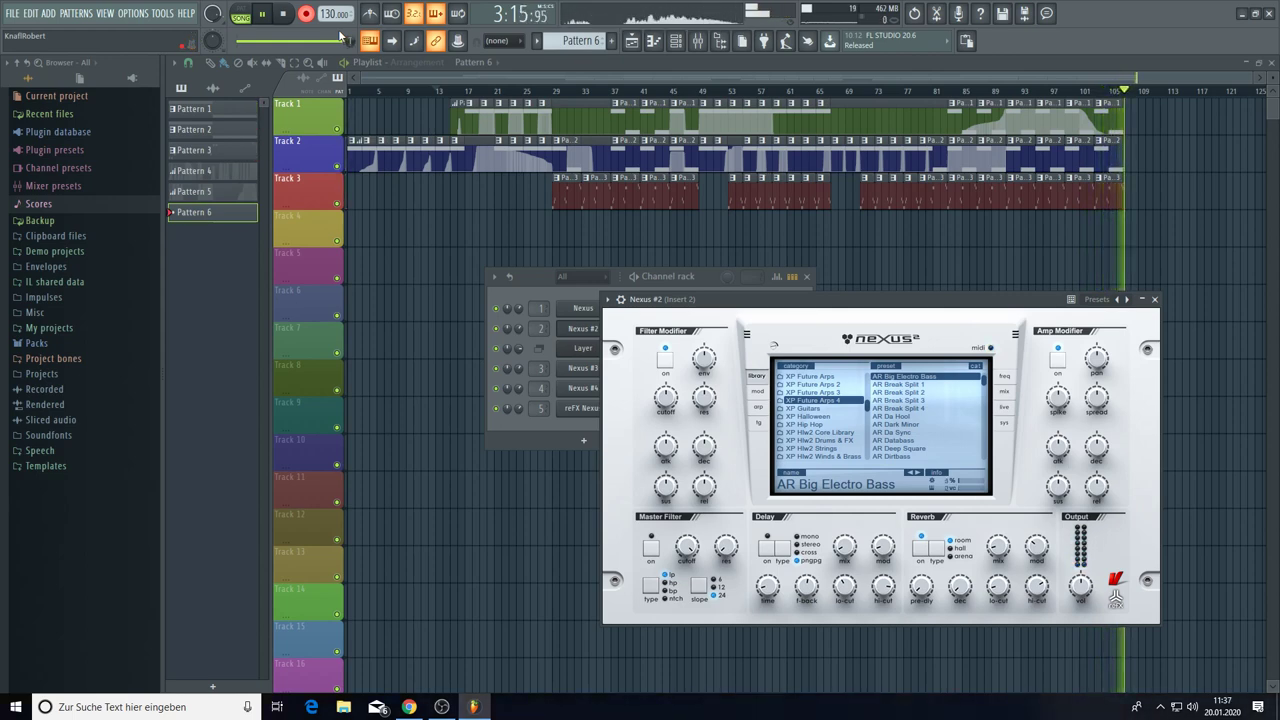
pyautogui.press('space')
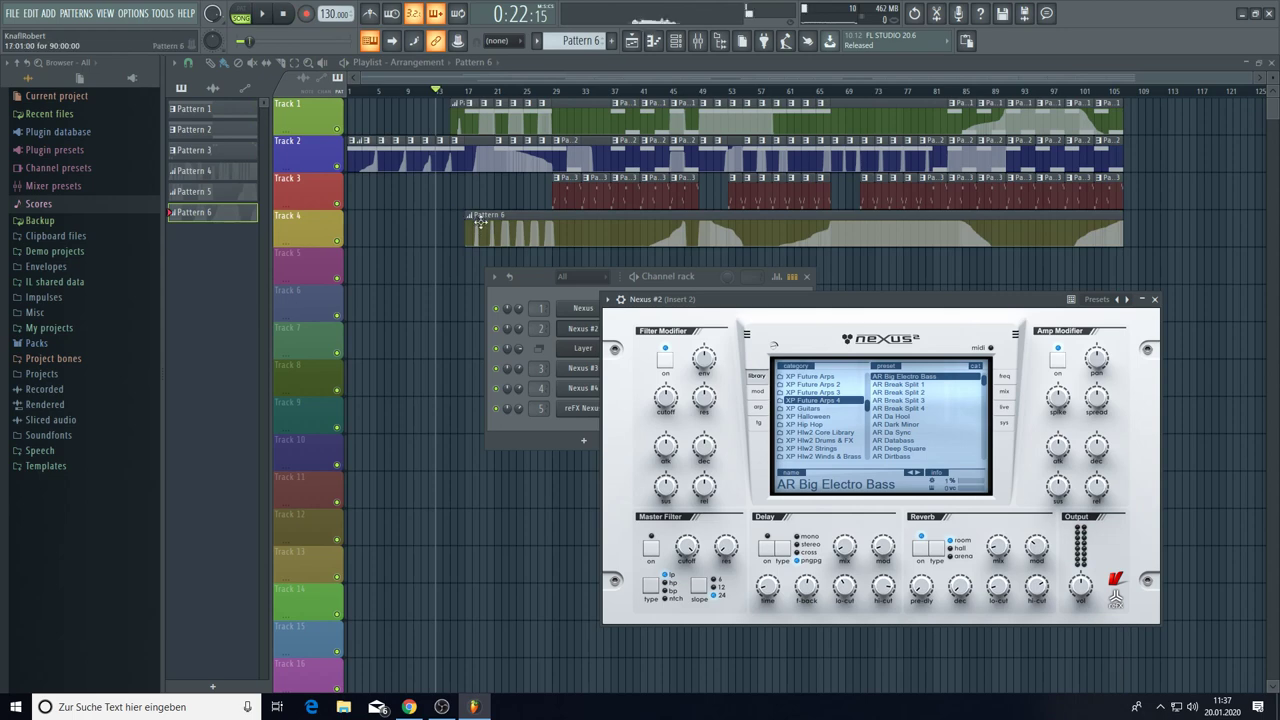
# - Move the Pattern 6 automation clip from Track 4 onto Track 1, starting at bar 16
pyautogui.scroll(4, 463, 100)
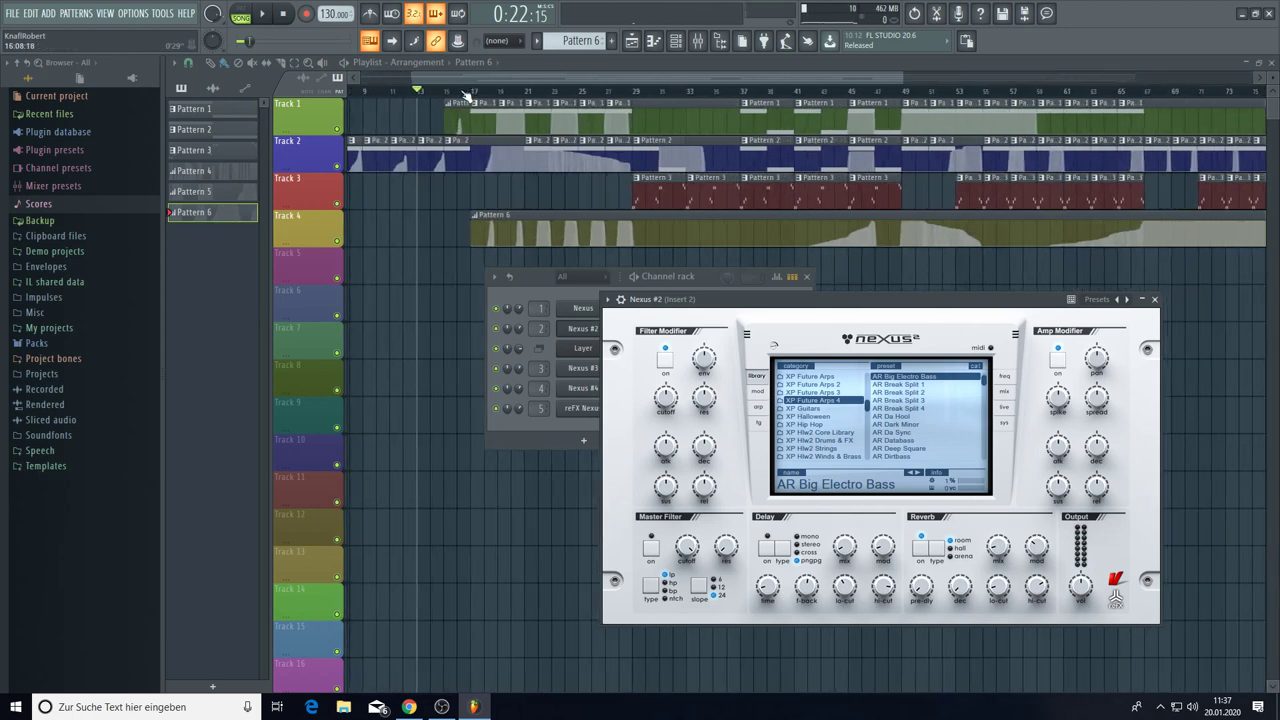
pyautogui.rightClick(516, 216)
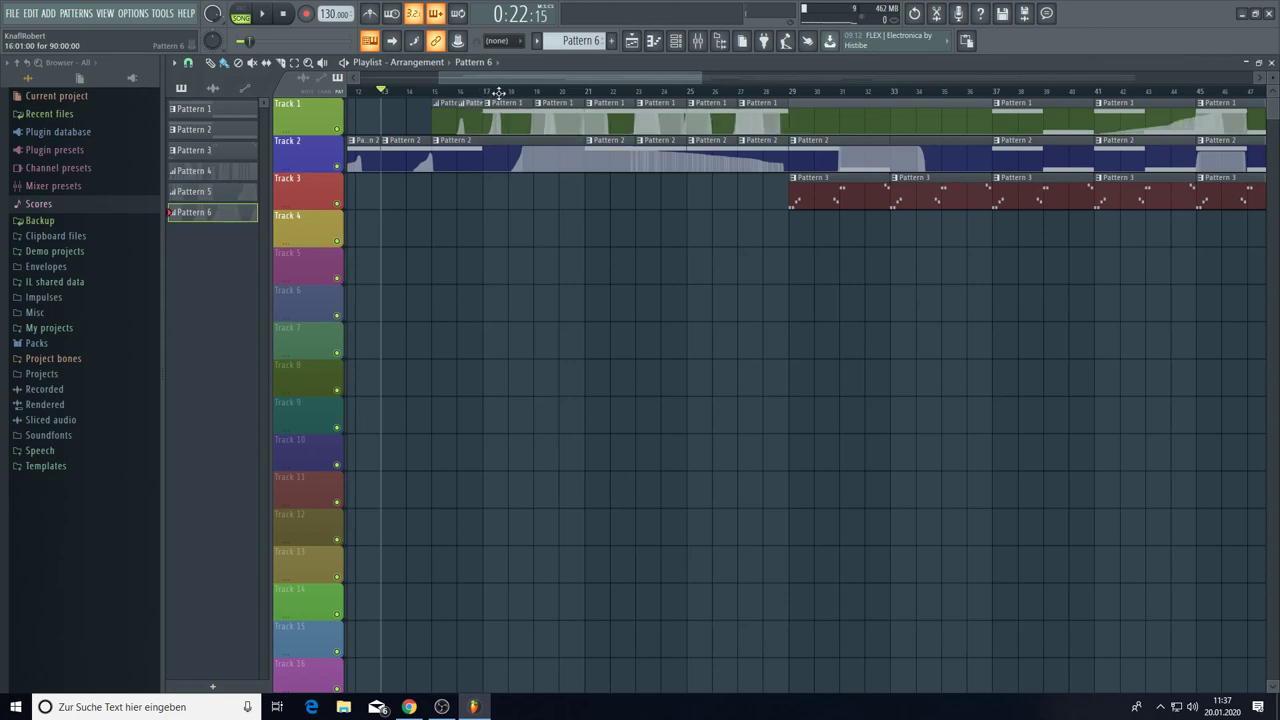
pyautogui.moveTo(437, 79); pyautogui.dragTo(360, 79)
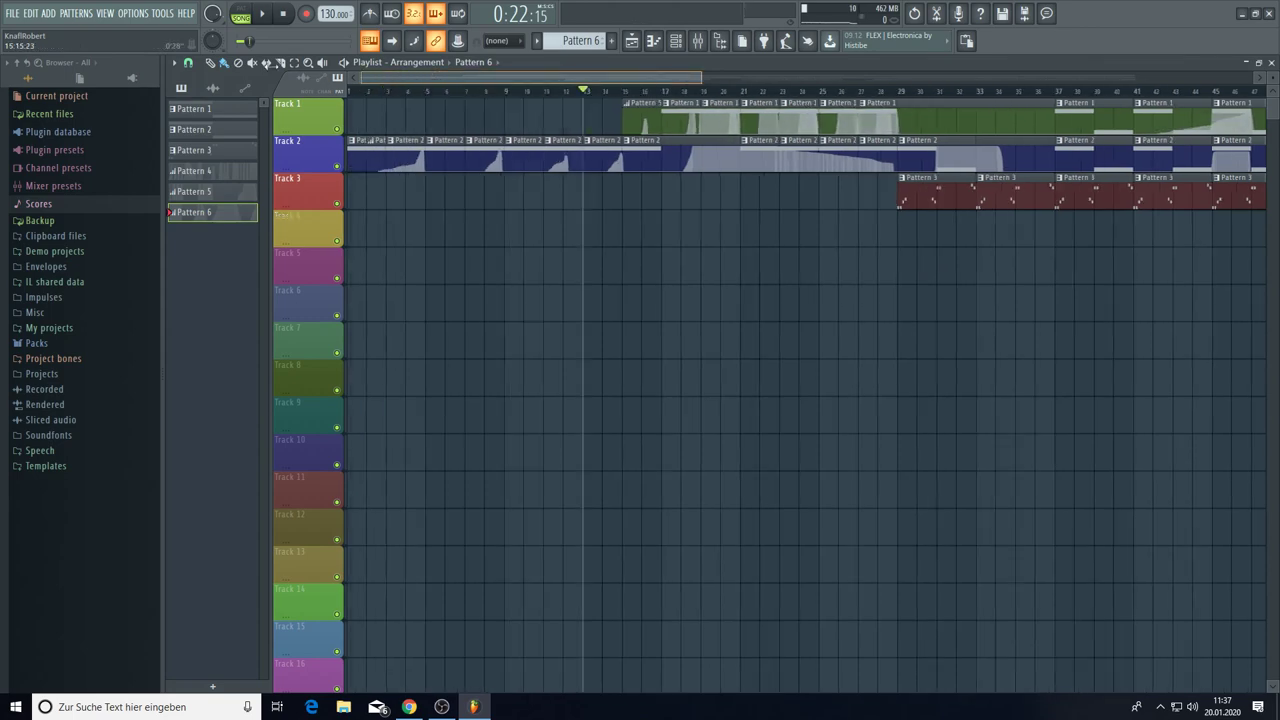
pyautogui.moveTo(706, 77); pyautogui.dragTo(863, 99)
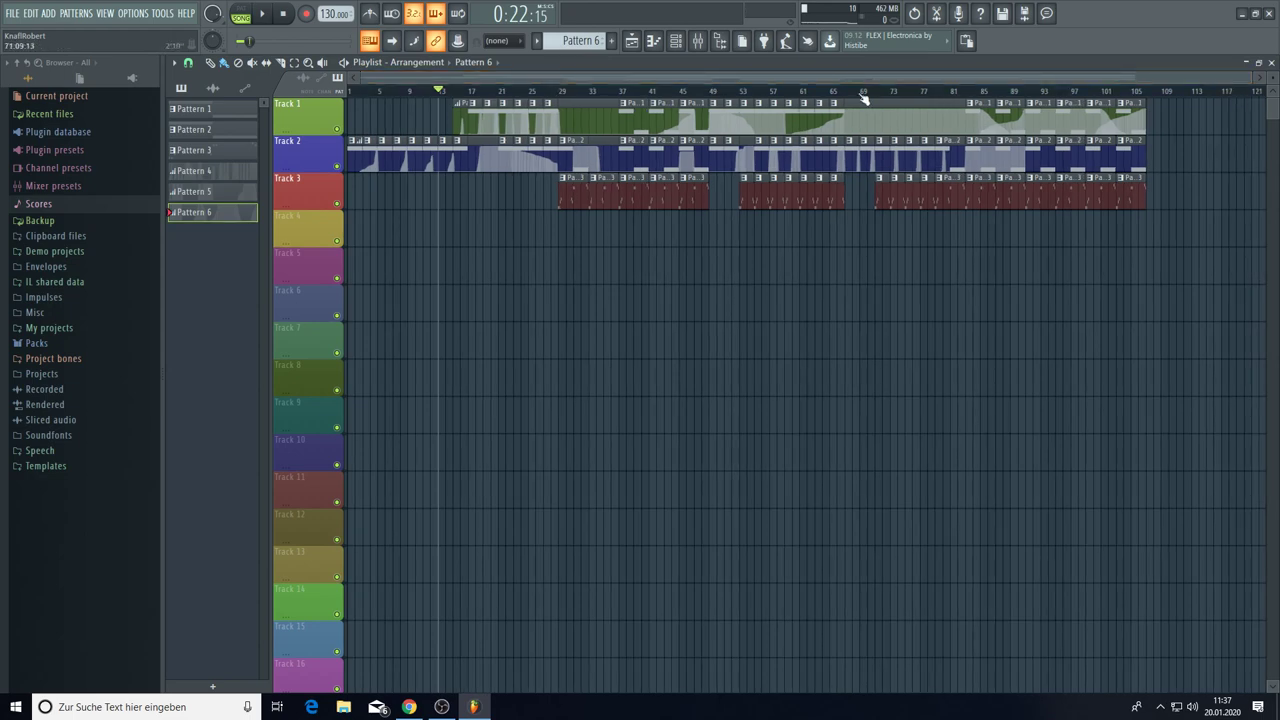
# - Lower the low equalizer band on mixer inserts 1 and 2 to cut their bass frequencies
pyautogui.click(686, 45)
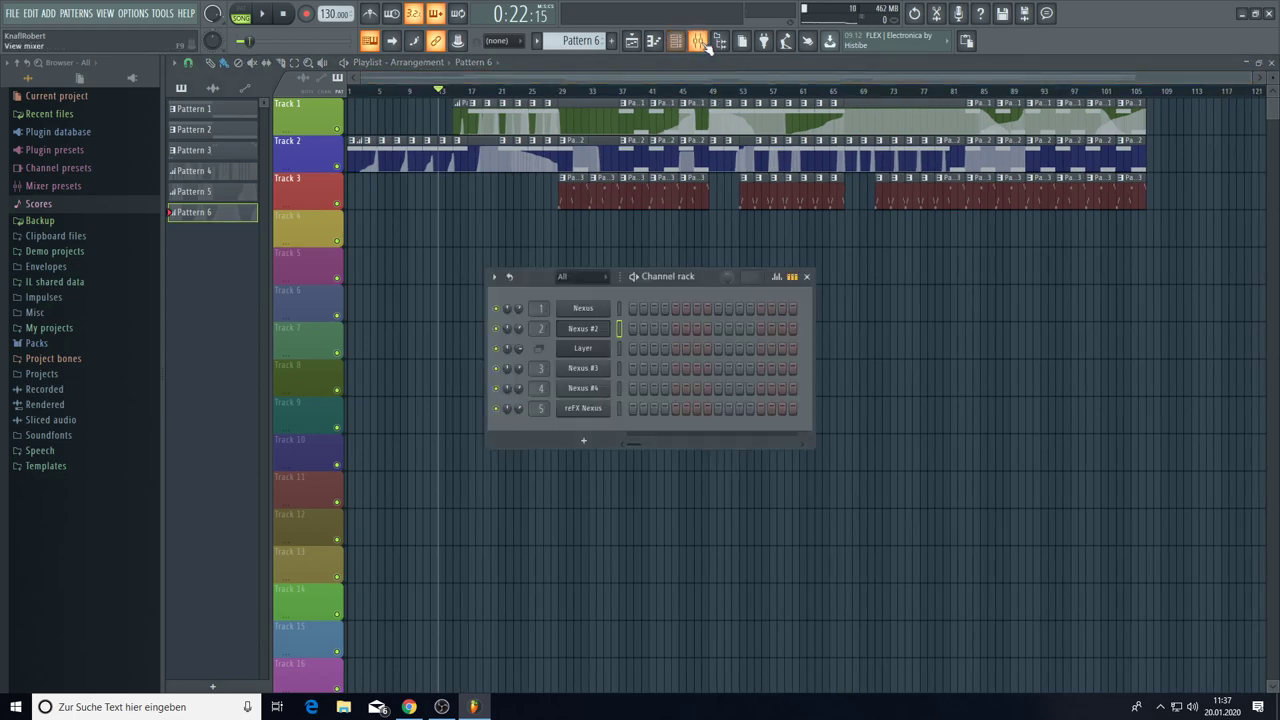
pyautogui.click(699, 43)
pyautogui.click(366, 148)
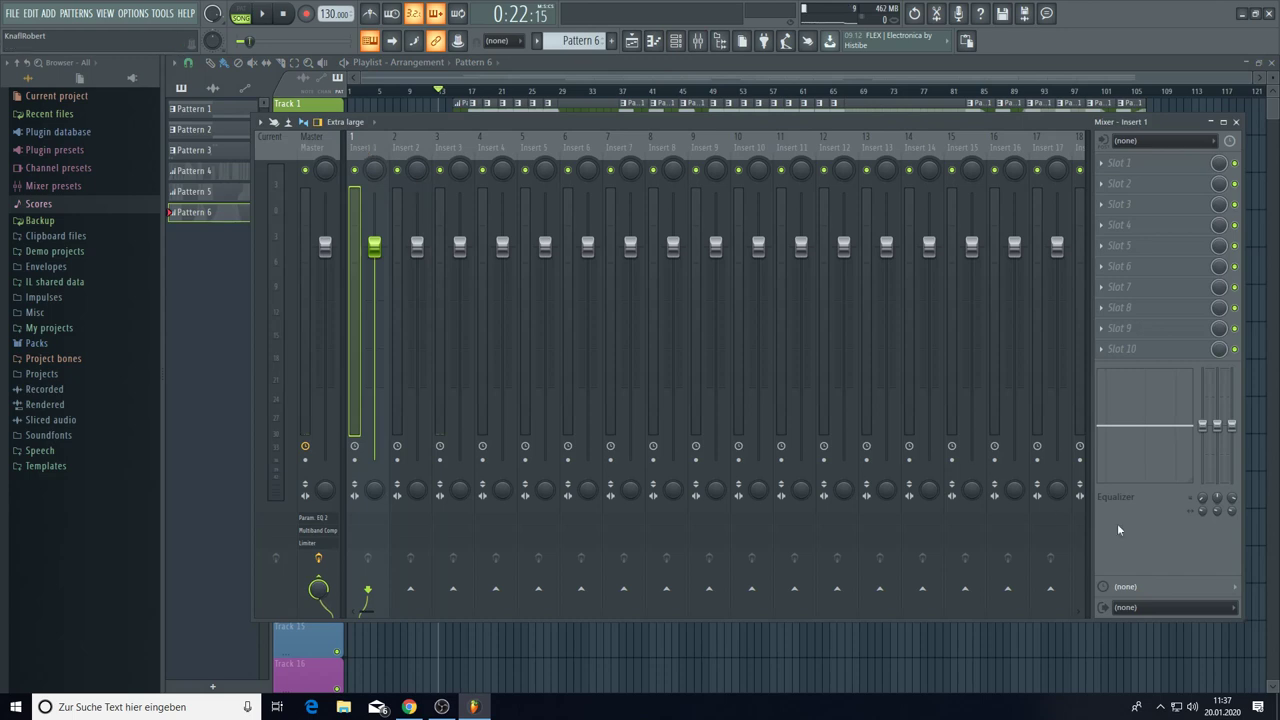
pyautogui.moveTo(1203, 425); pyautogui.dragTo(1203, 462)
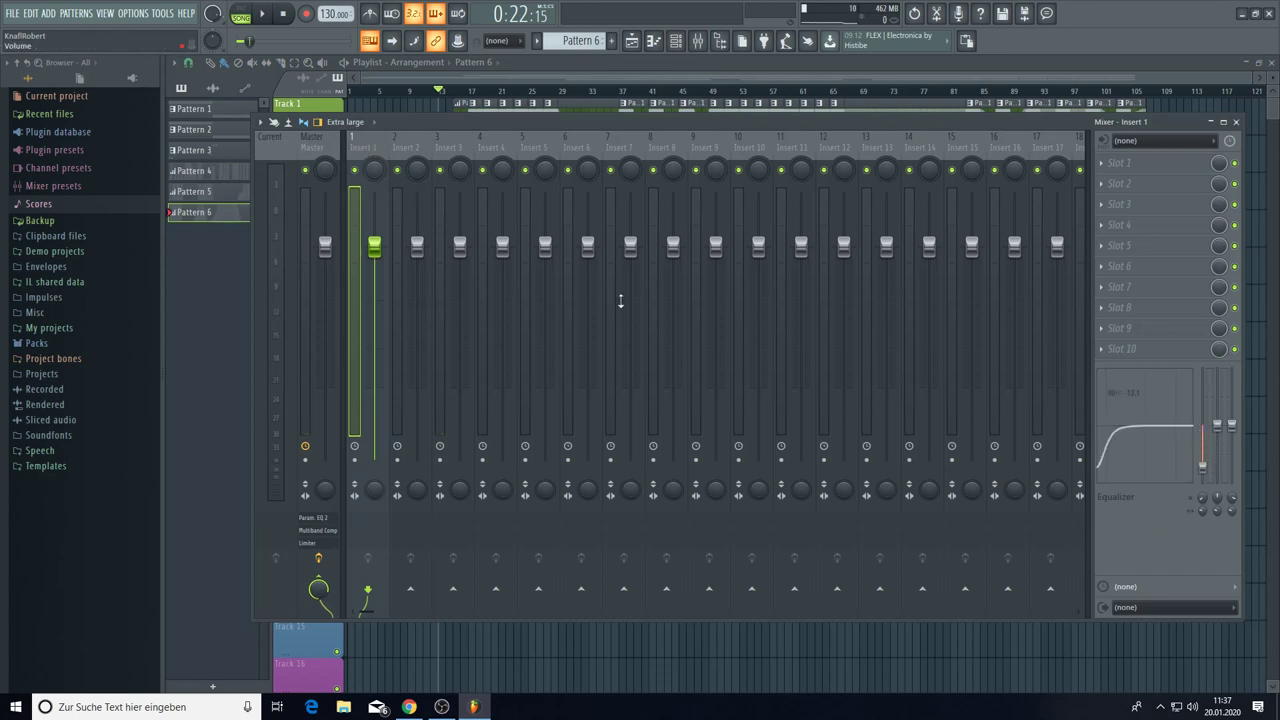
pyautogui.click(404, 146)
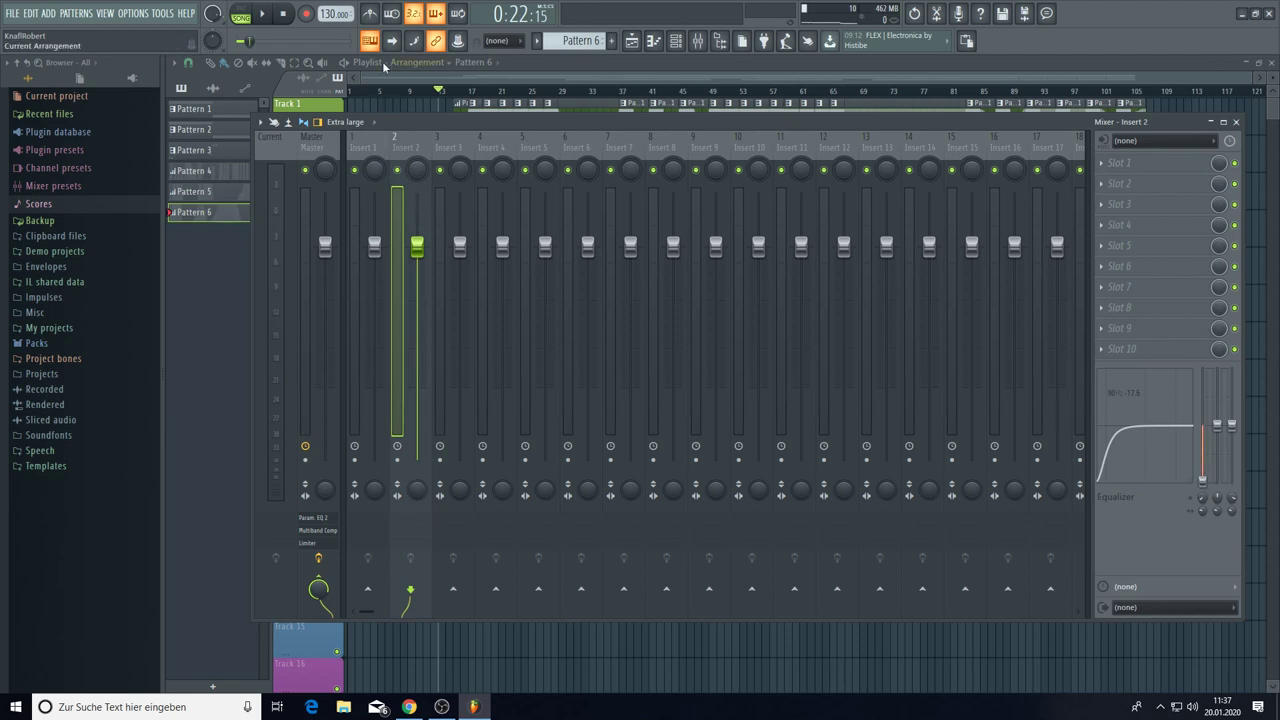
# - Play the song, switch to Pattern 3 and open Nexus #4 from the channel rack
pyautogui.click(265, 15)
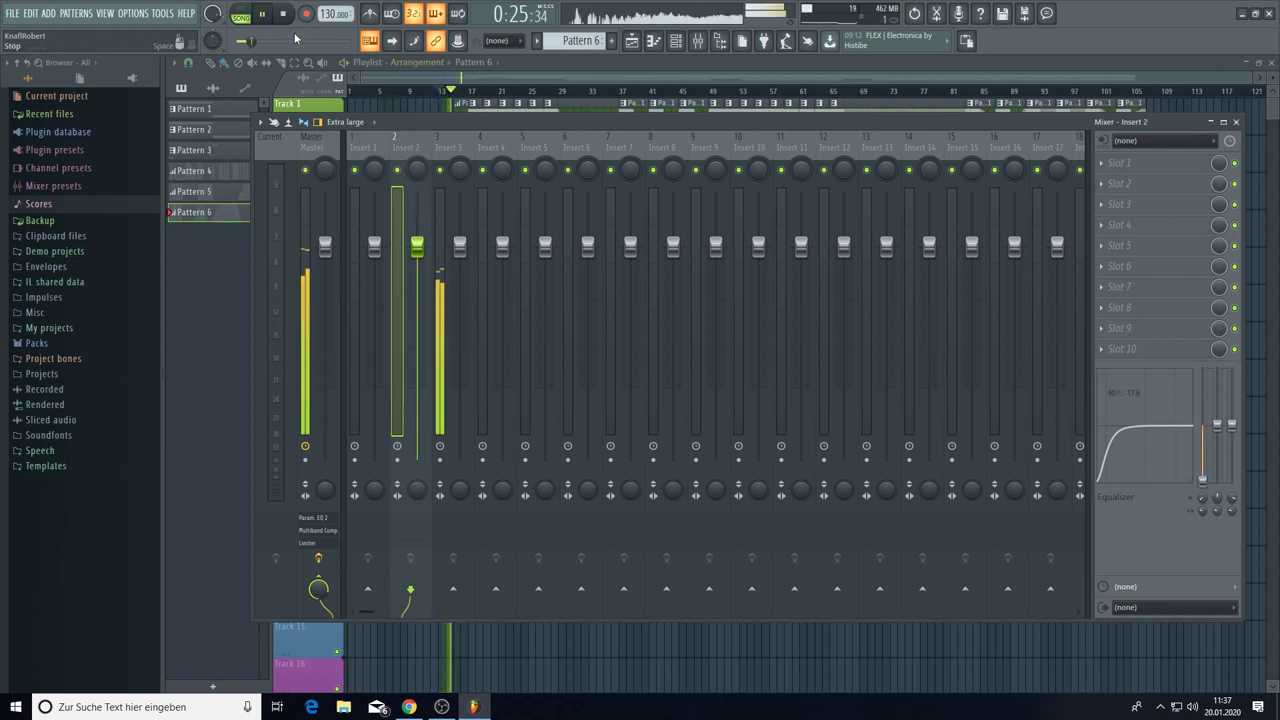
pyautogui.click(403, 72)
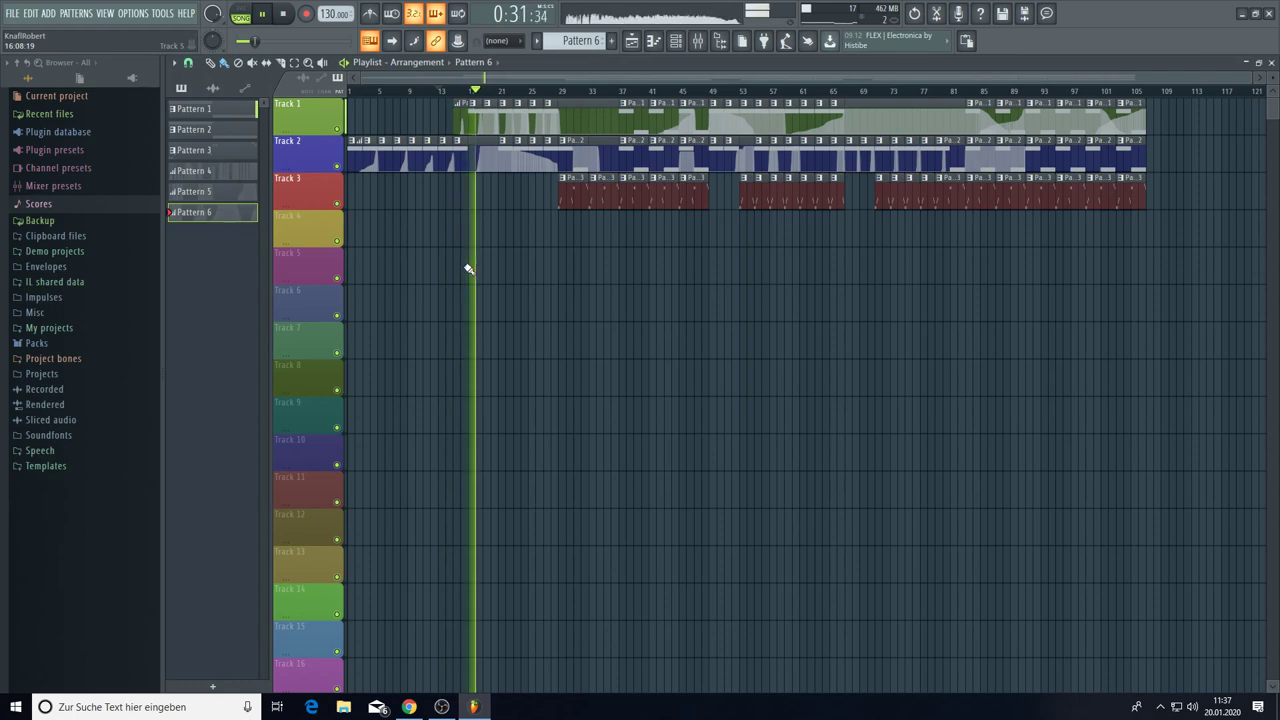
pyautogui.click(680, 42)
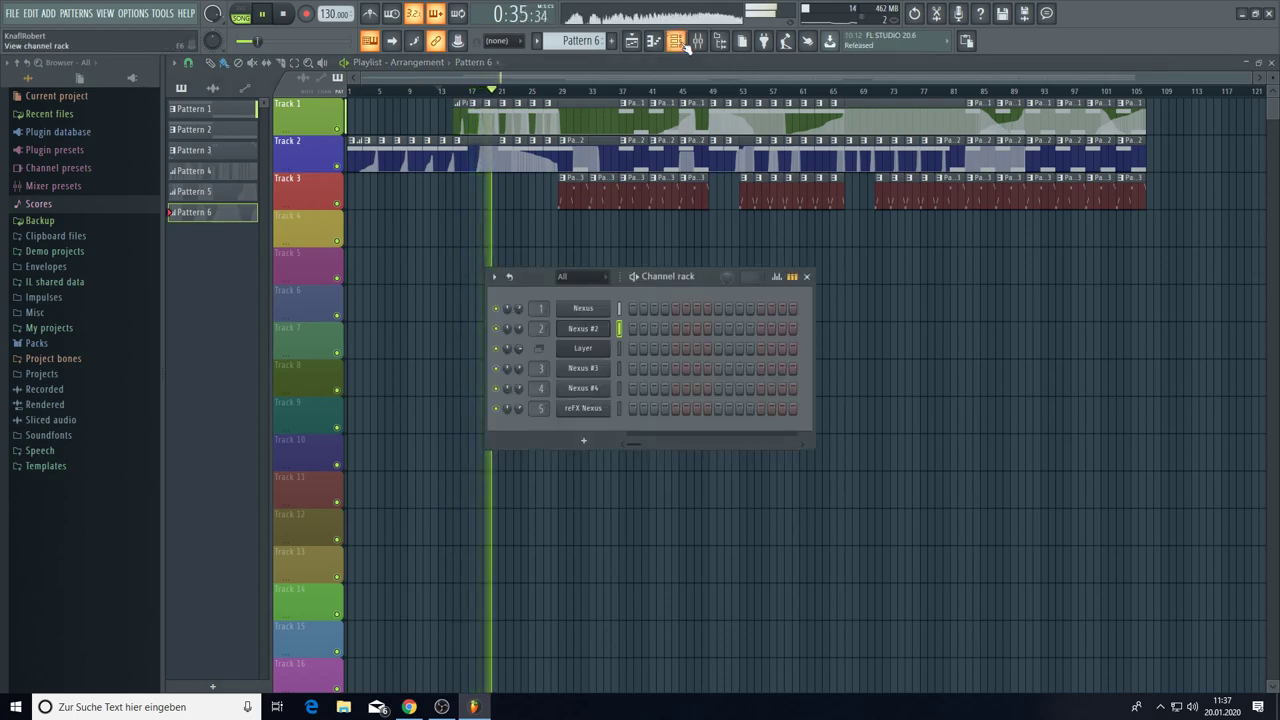
pyautogui.moveTo(677, 276); pyautogui.dragTo(735, 304)
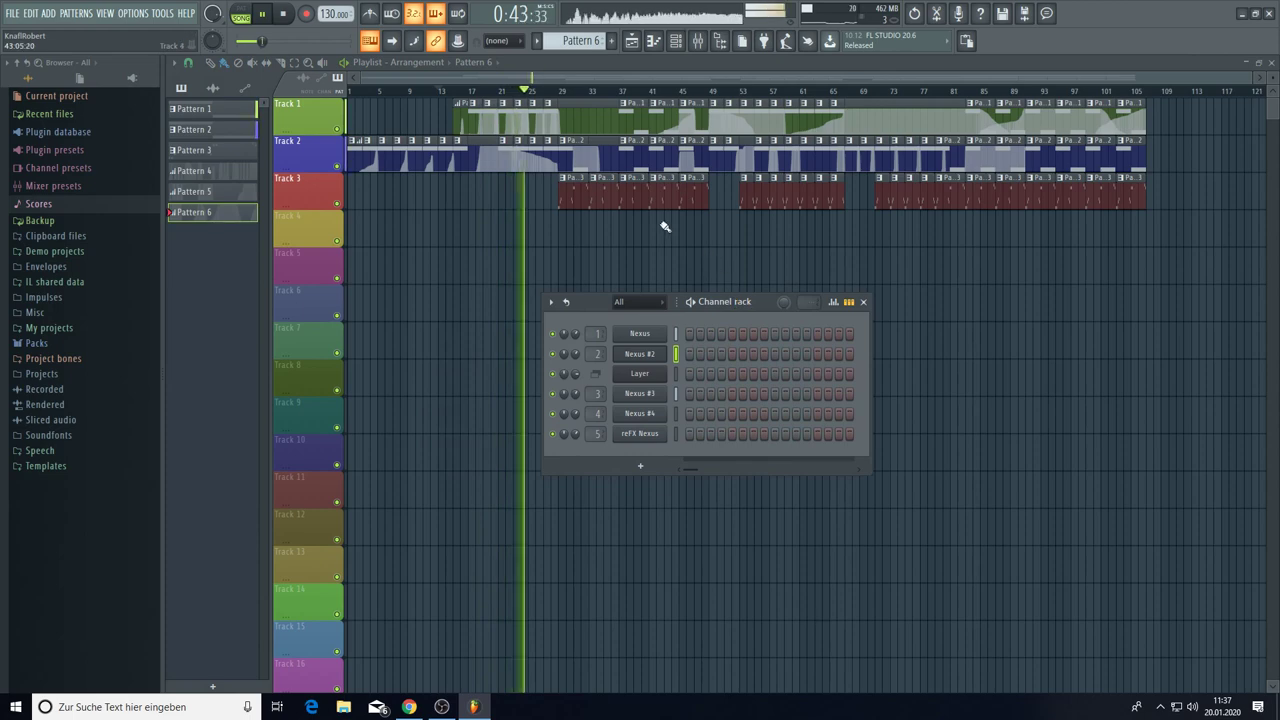
pyautogui.click(579, 186)
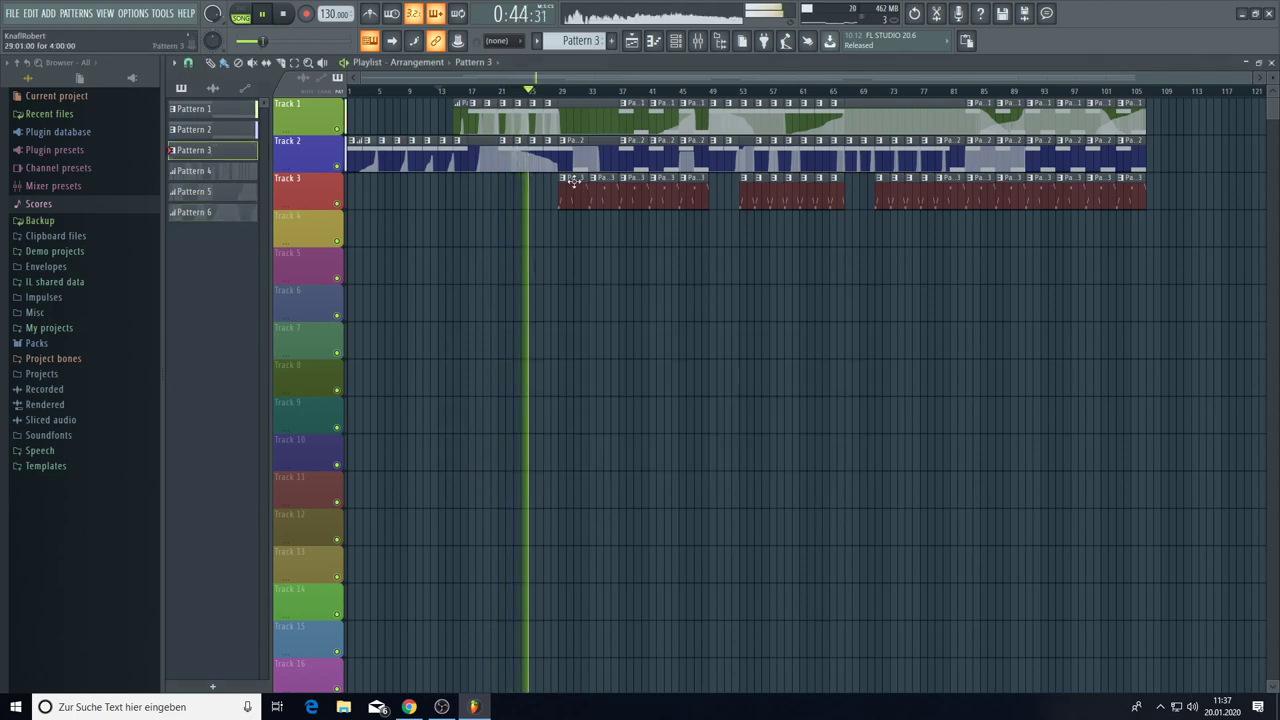
pyautogui.click(684, 42)
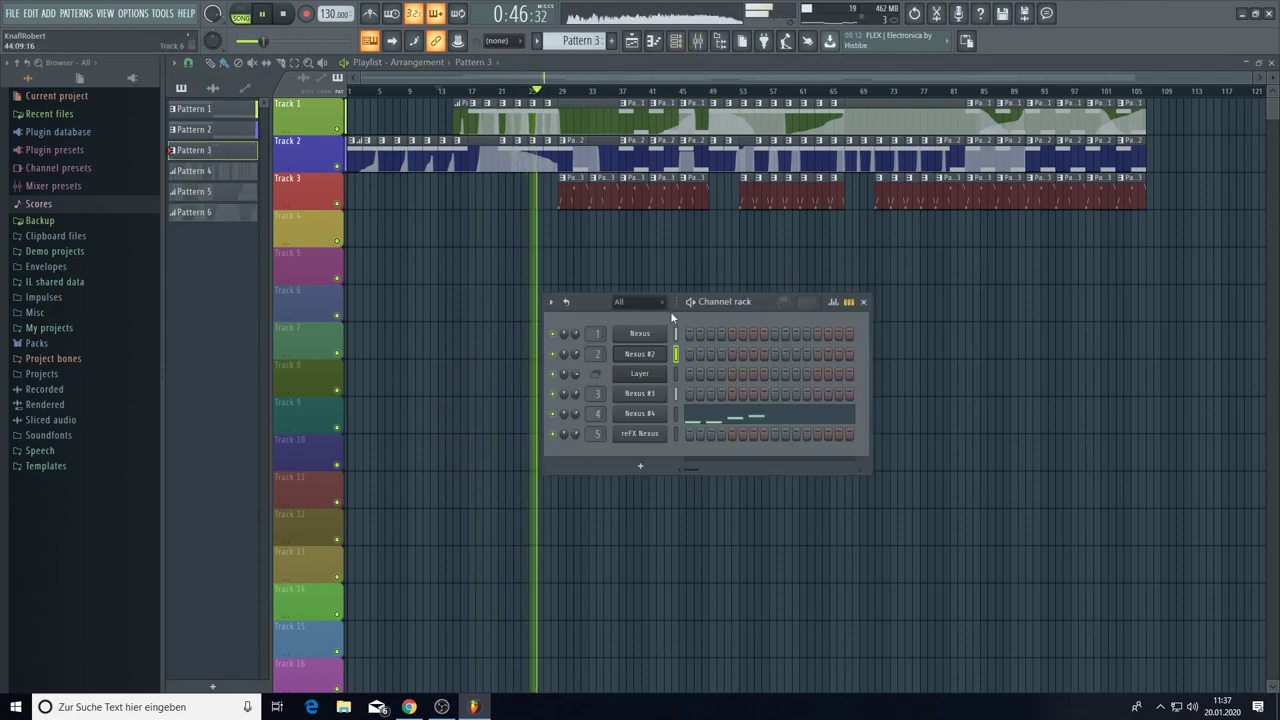
pyautogui.click(642, 418)
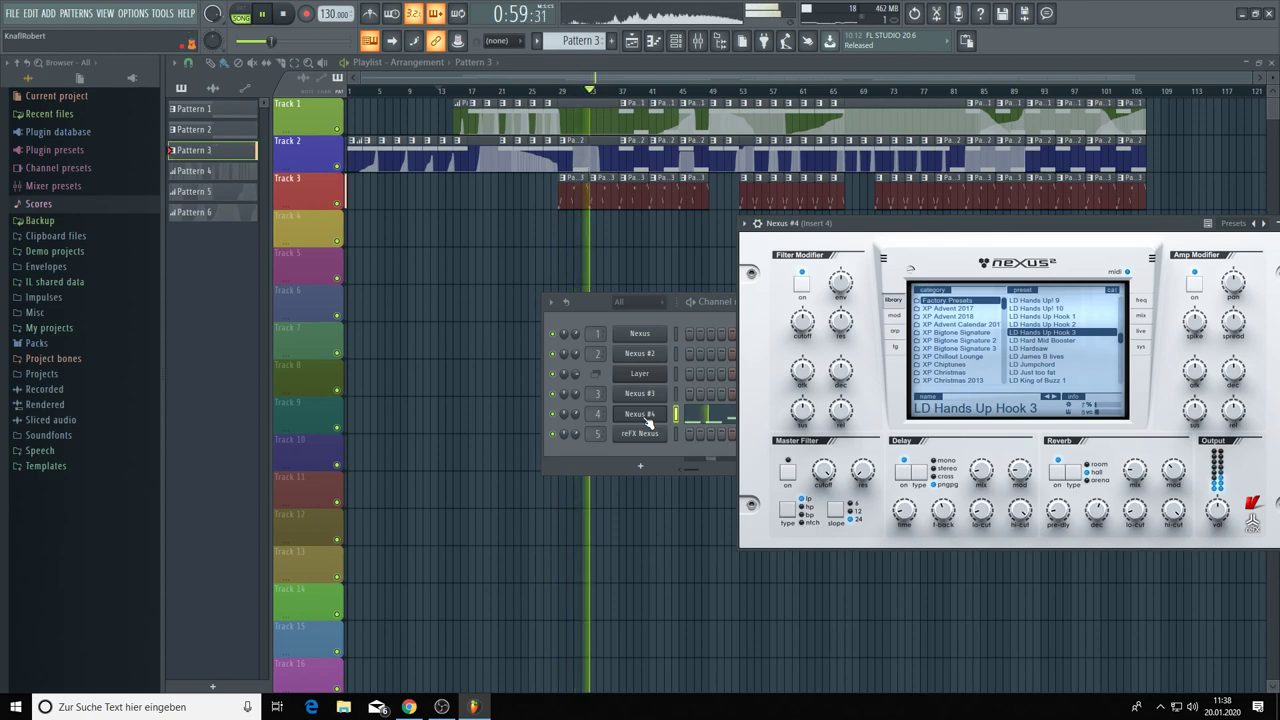
# - Create an automation clip for the last tweaked parameter, the Nexus #4 modulation wheel
pyautogui.click(163, 13)
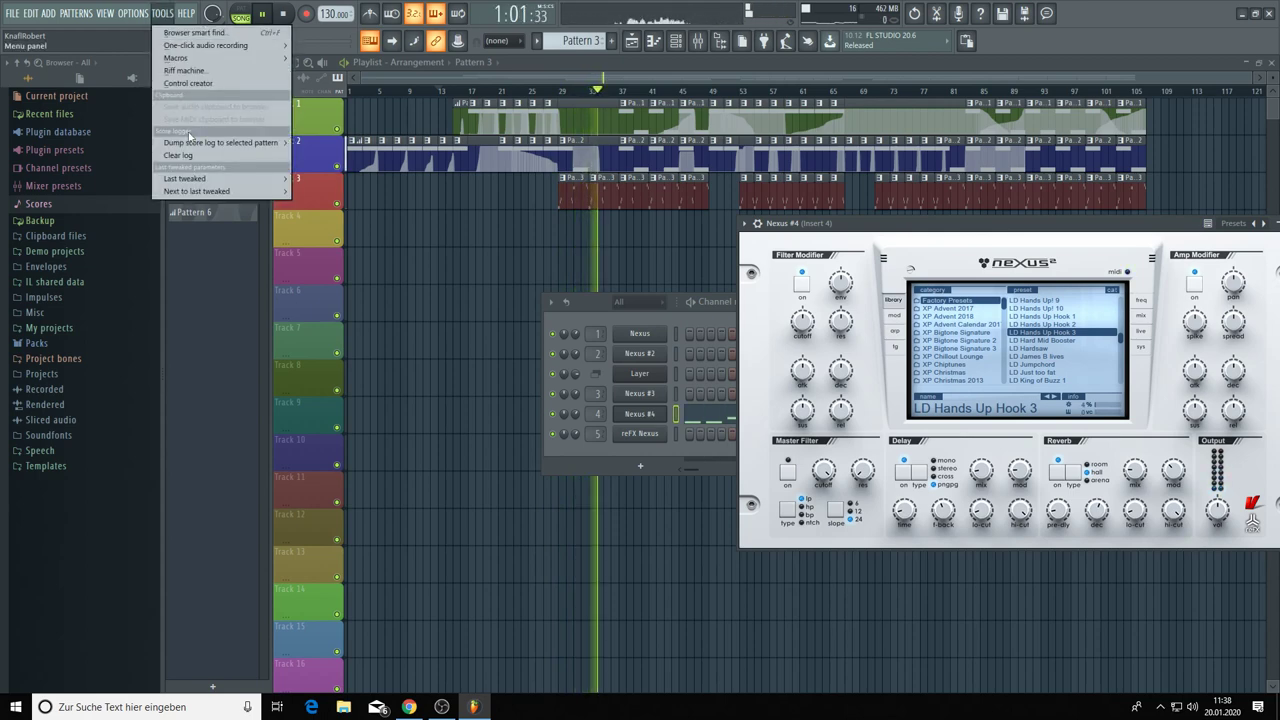
pyautogui.moveTo(230, 179)
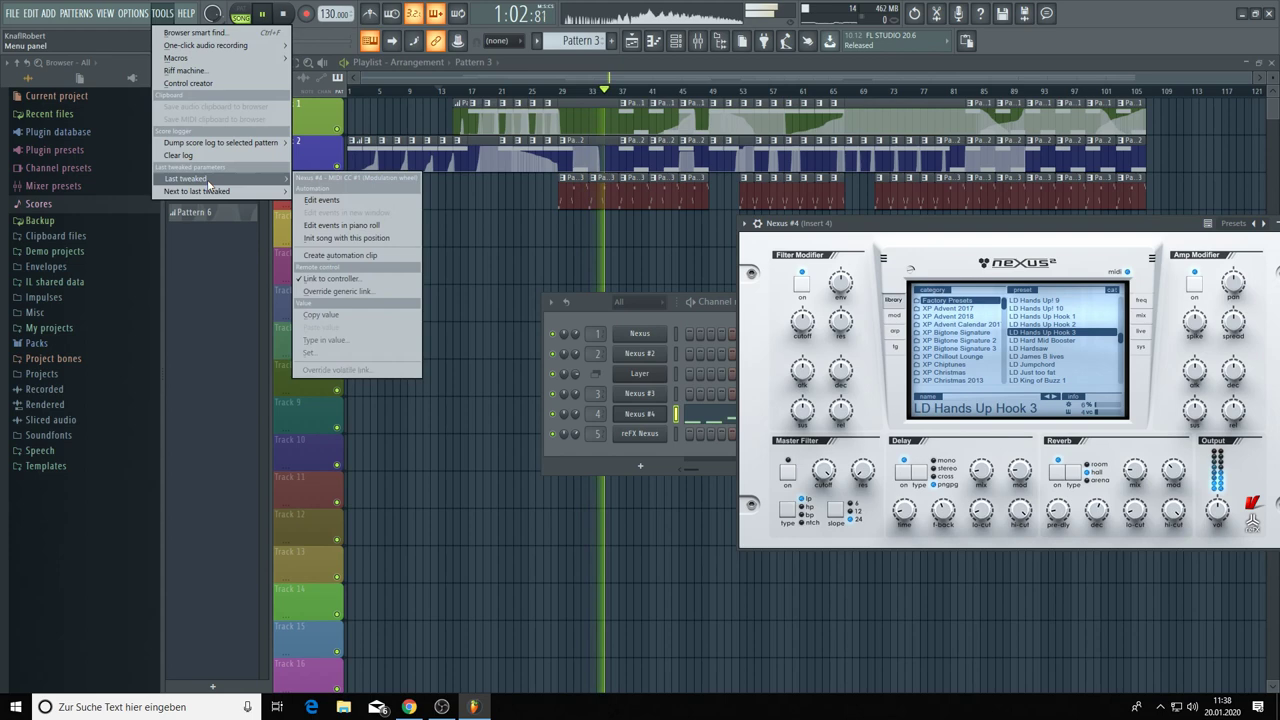
pyautogui.click(377, 251)
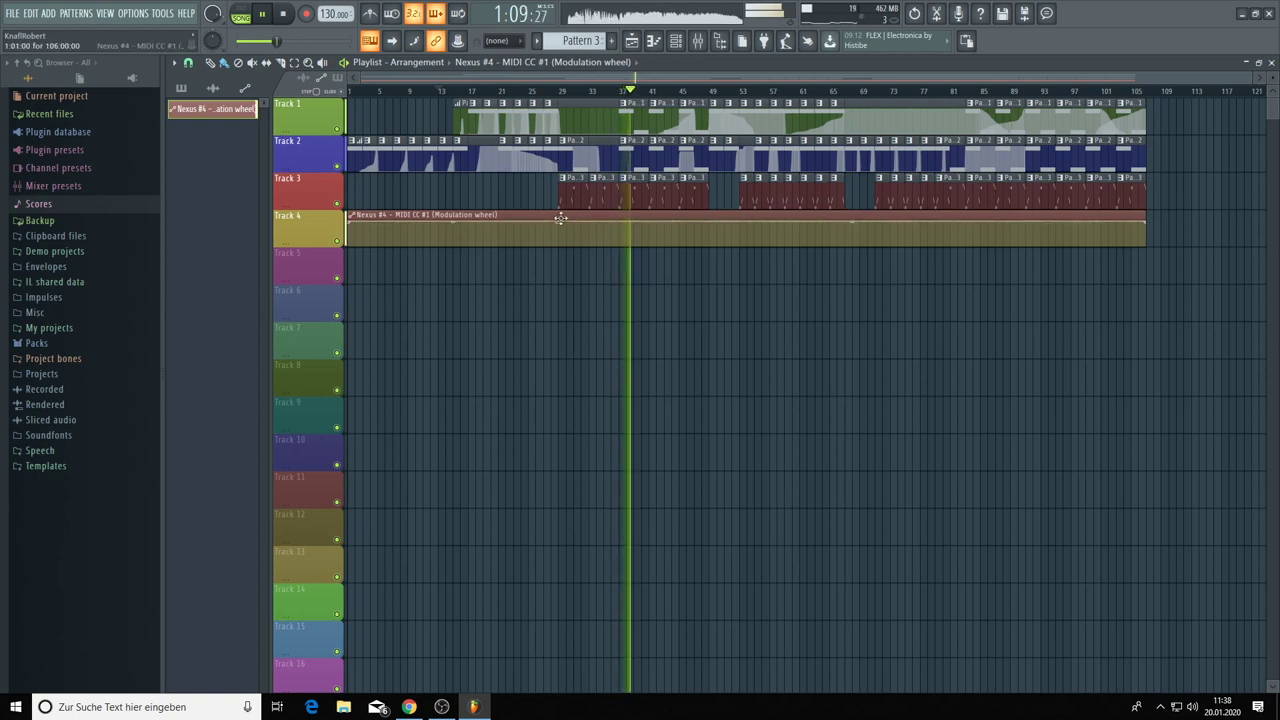
# - Shape the modulation wheel automation with low points near bars 49, 67 and 97 and peaks near bars 53 and 71, and move the clip onto Track 3
pyautogui.moveTo(692, 228); pyautogui.dragTo(740, 221)
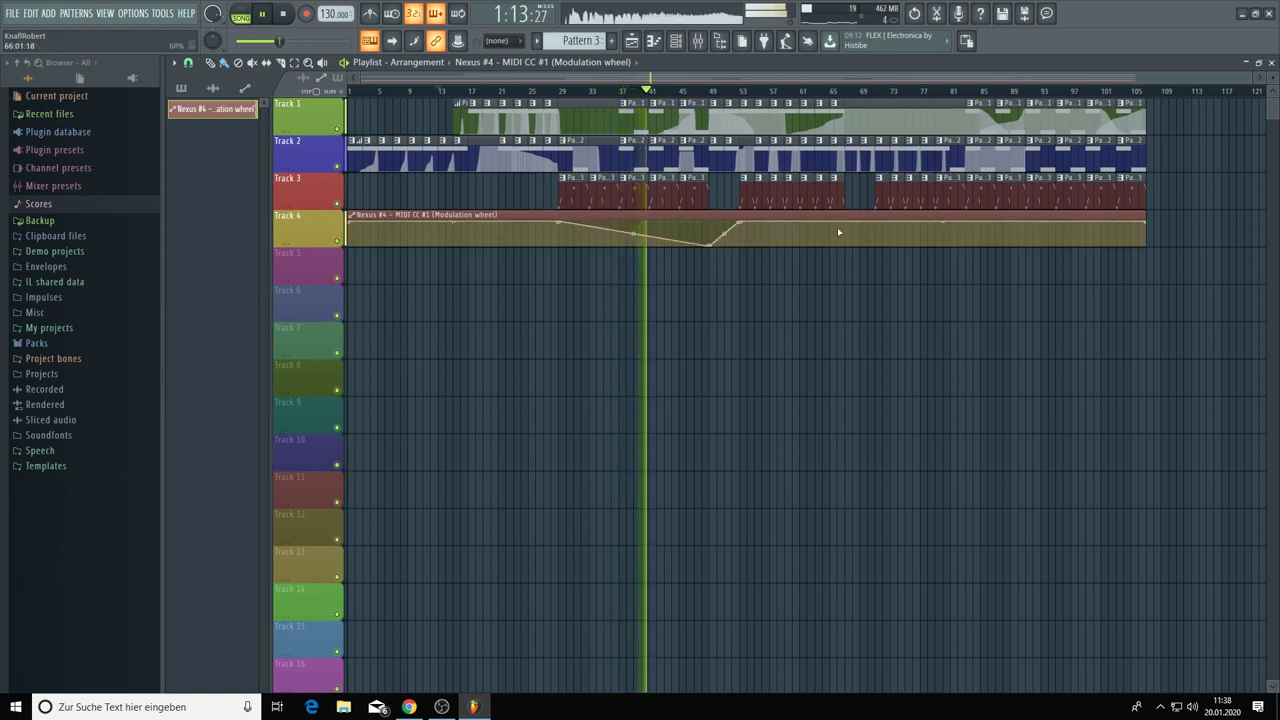
pyautogui.moveTo(845, 226); pyautogui.dragTo(877, 218)
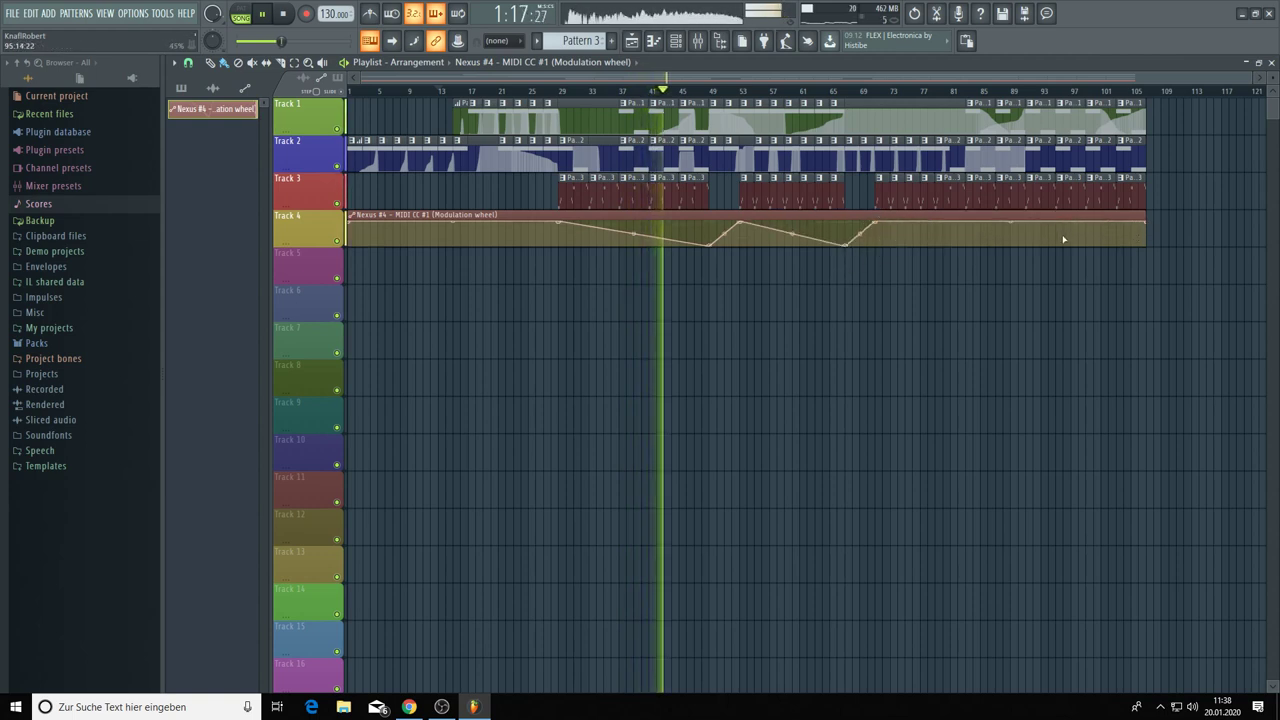
pyautogui.moveTo(1072, 246); pyautogui.dragTo(1074, 262)
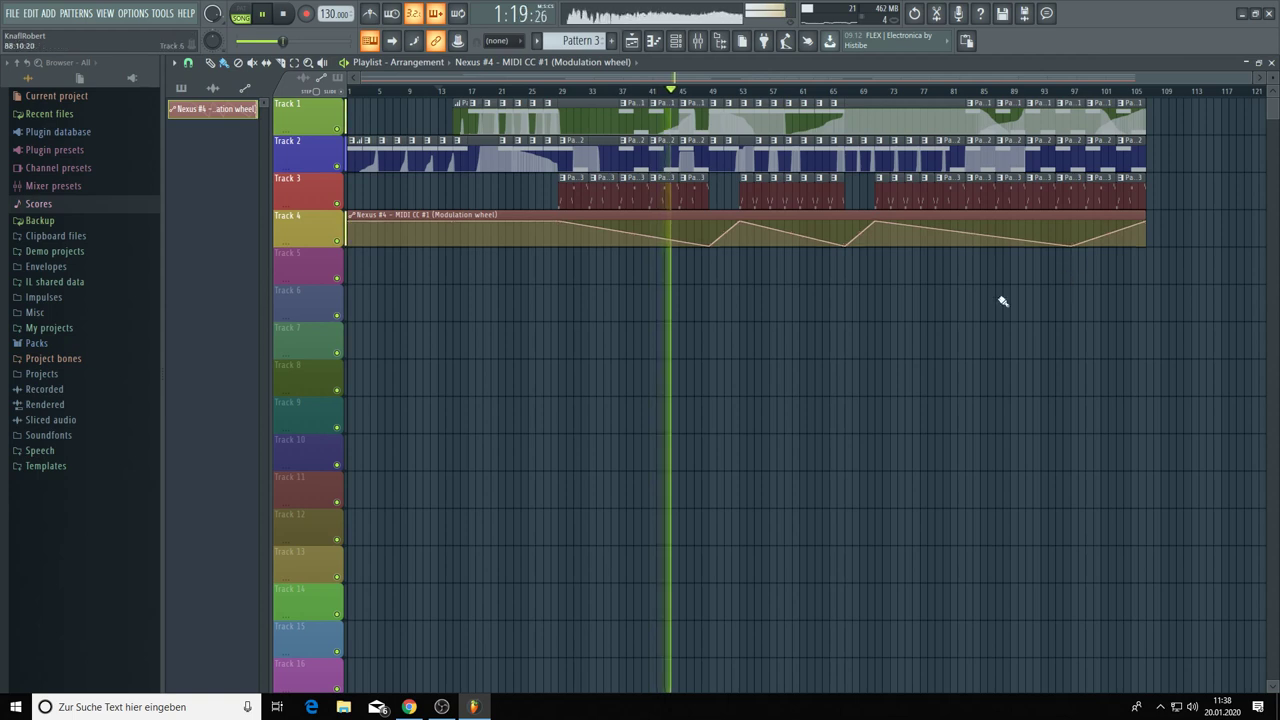
pyautogui.moveTo(388, 230); pyautogui.dragTo(388, 193)
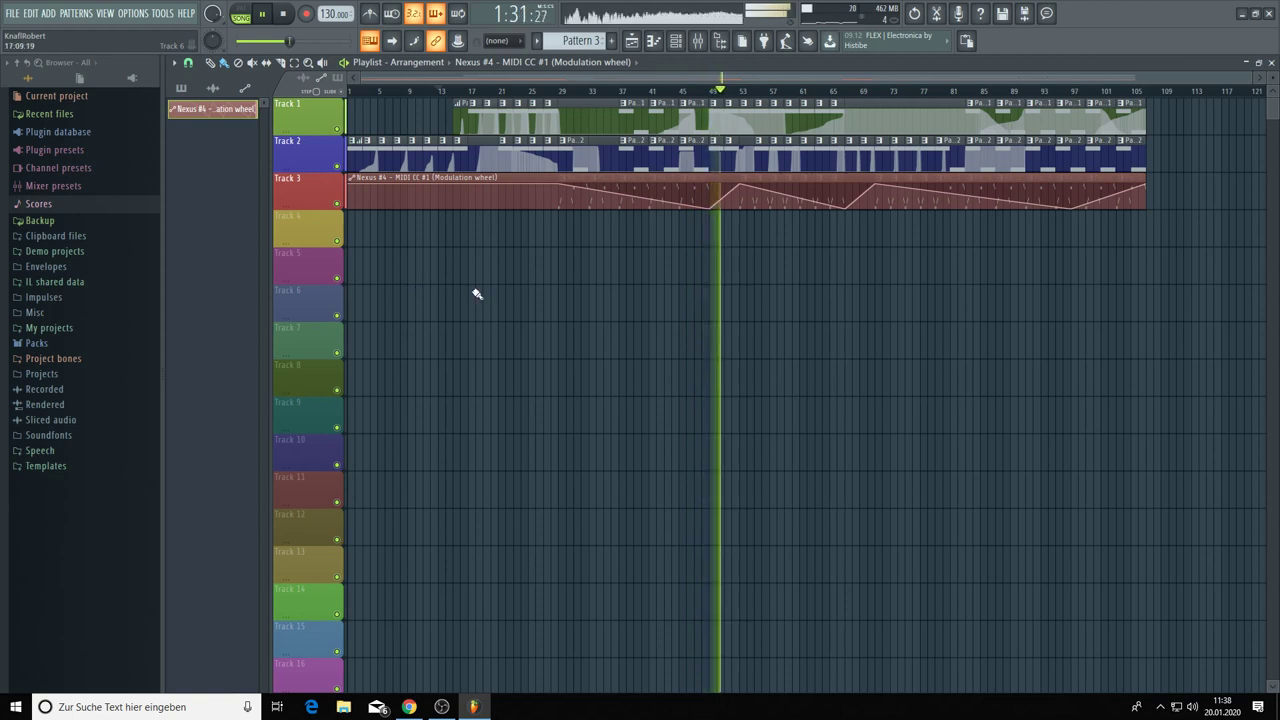
# - Open the project info and extend the song's end with four more Pattern 2 clips on Track 2
pyautogui.click(1046, 13)
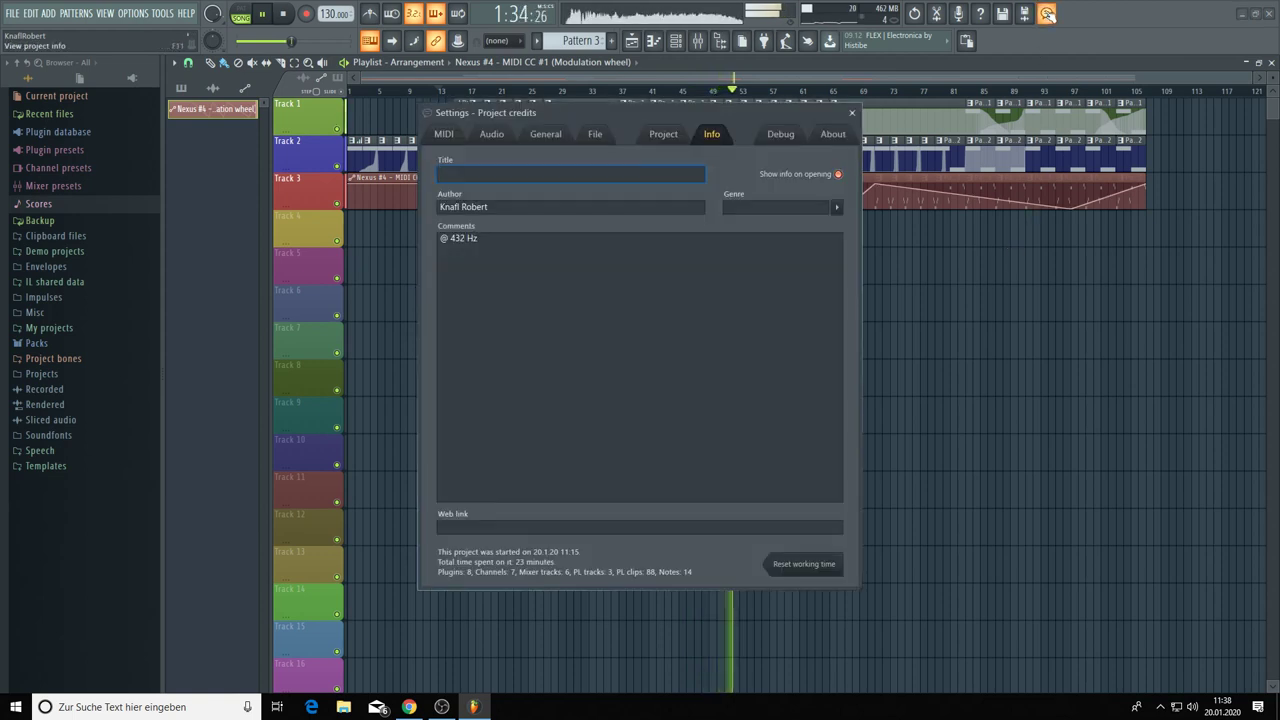
pyautogui.click(1130, 148)
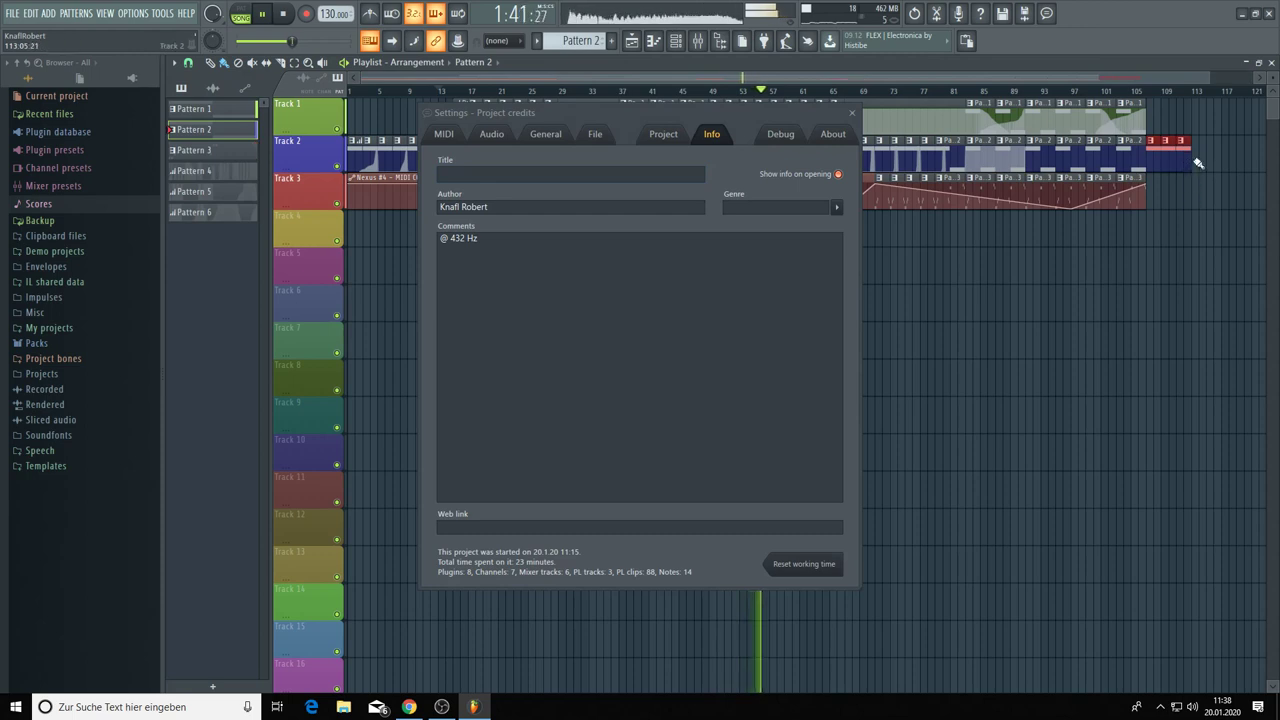
pyautogui.click(1198, 163)
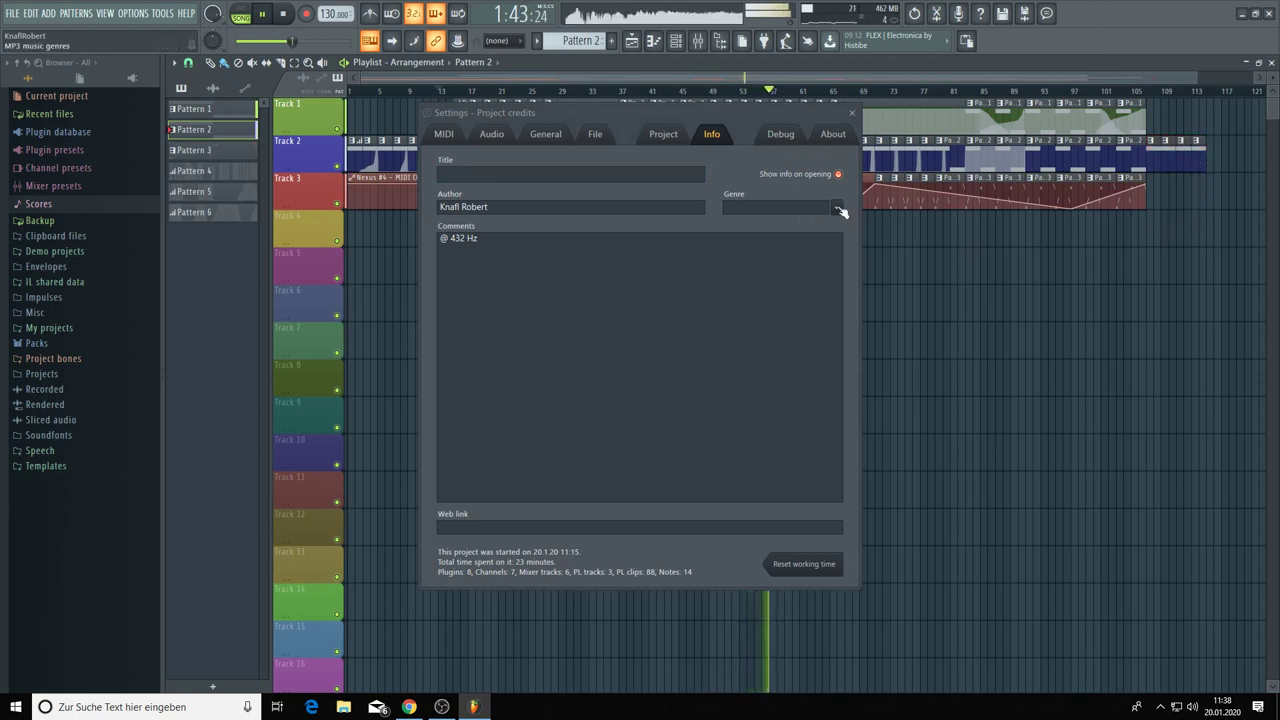
# - Set the project's genre to Club in the project info
pyautogui.click(838, 208)
pyautogui.click(970, 117)
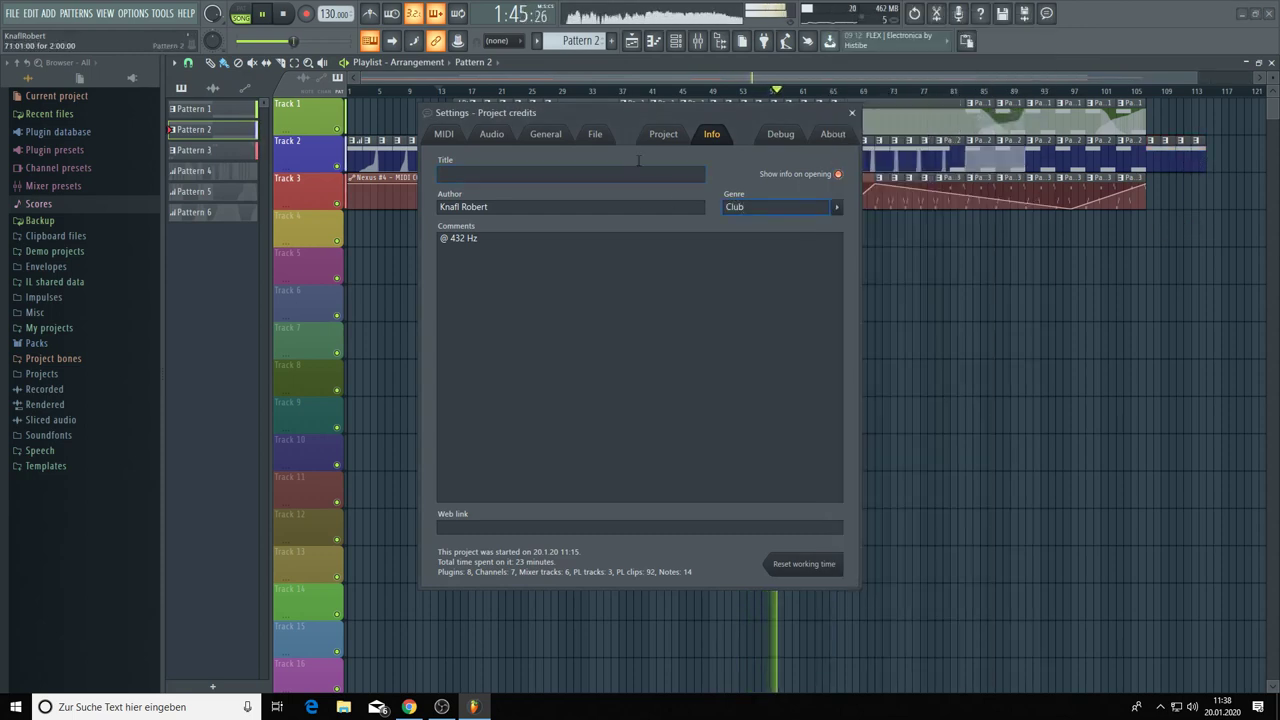
pyautogui.moveTo(646, 114); pyautogui.dragTo(651, 147)
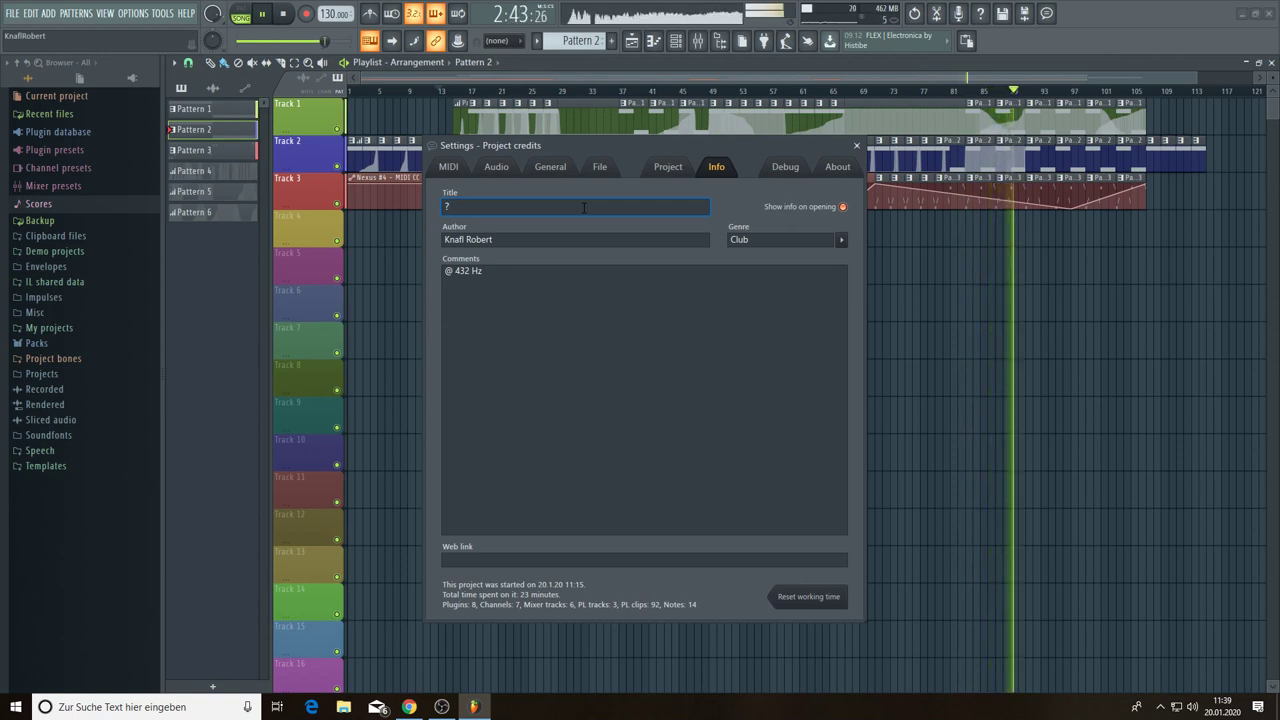
pyautogui.write('???')
pyautogui.press('BackSpace')
pyautogui.press('BackSpace')
pyautogui.press('BackSpace')
pyautogui.press('BackSpace')
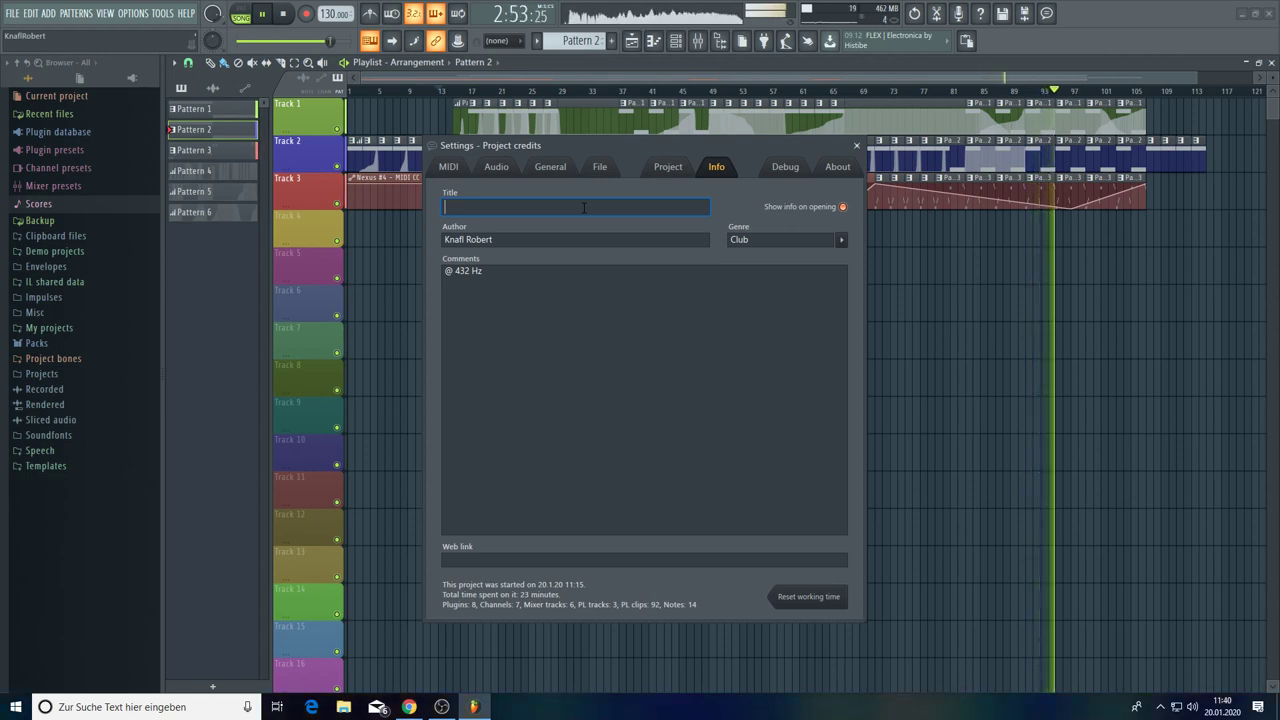
# - Enter Streetloop as the project title
pyautogui.moveTo(583, 148); pyautogui.dragTo(566, 222)
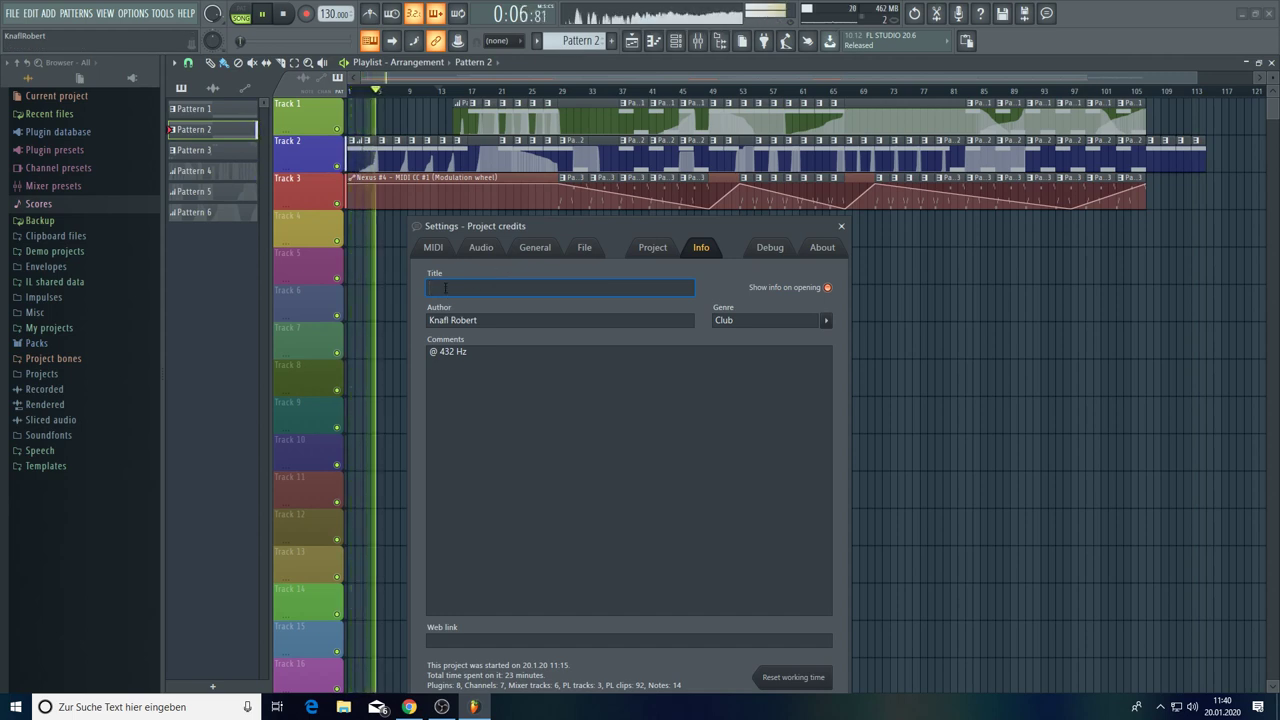
pyautogui.write('Str')
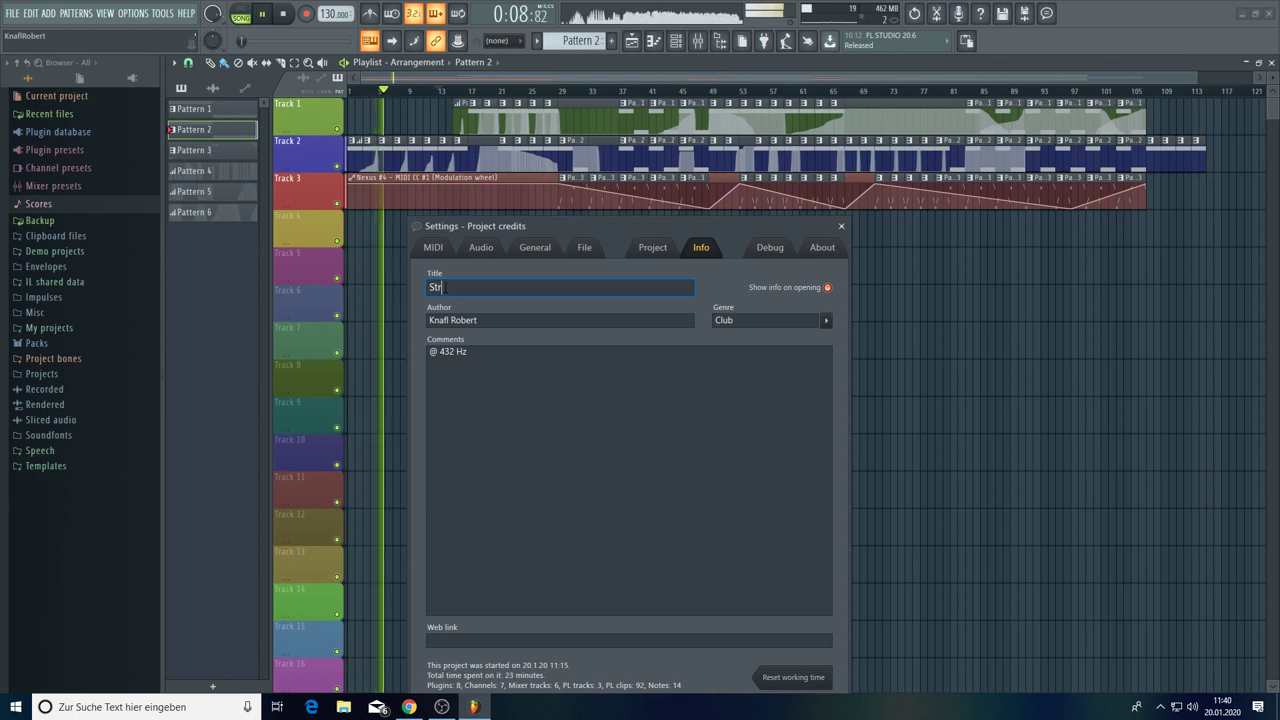
pyautogui.write('eetloop')
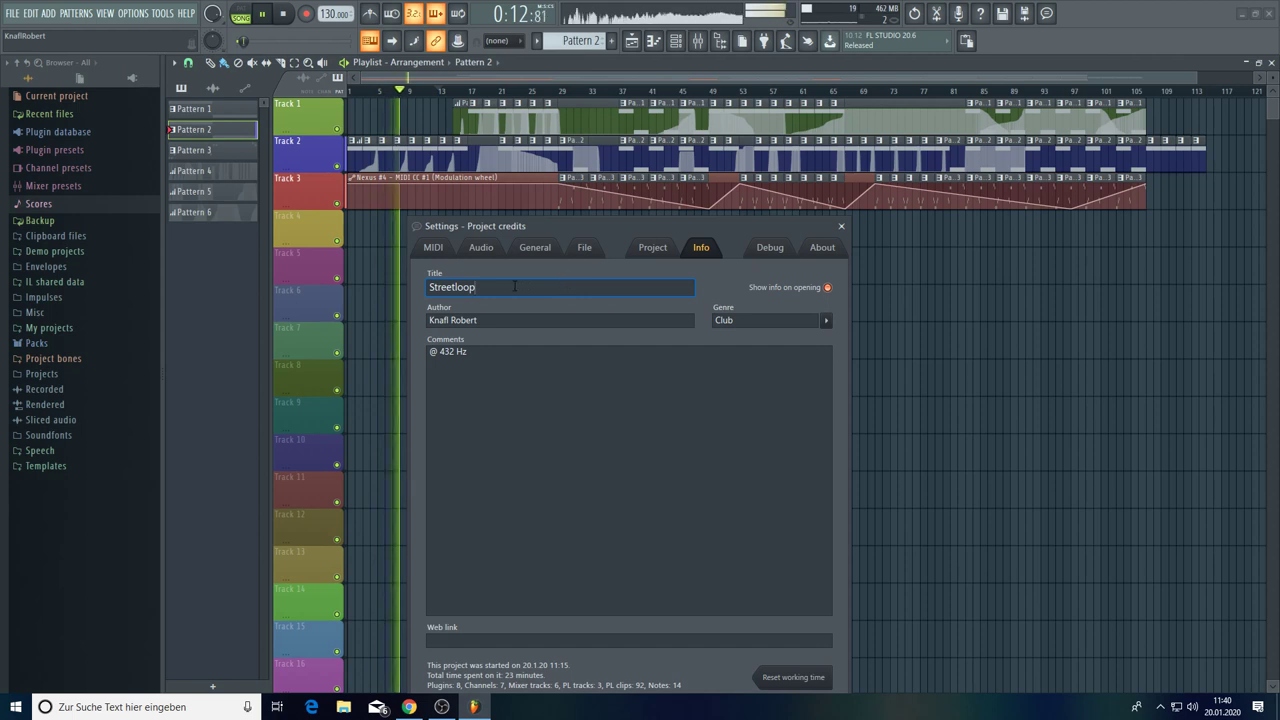
# - Copy the project title Streetloop from the project info and start saving the project to a file
pyautogui.hotkey('ctrl', 'a')
pyautogui.rightClick(465, 288)
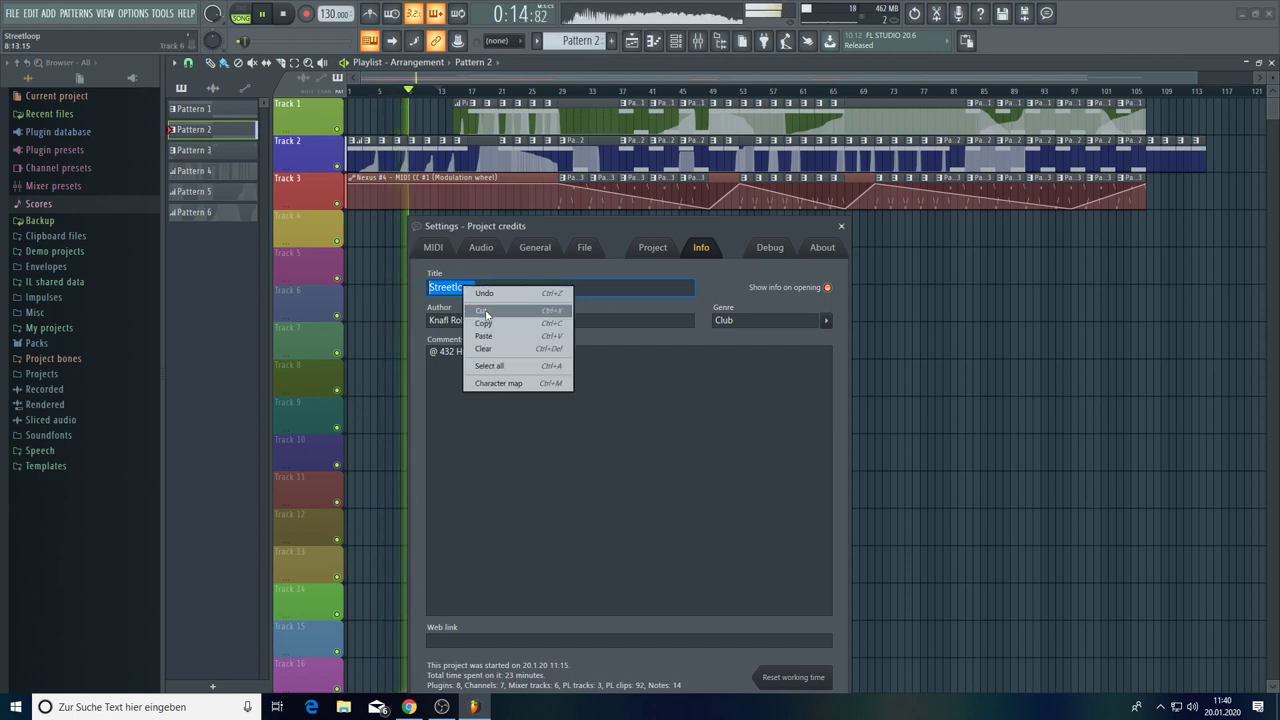
pyautogui.click(487, 324)
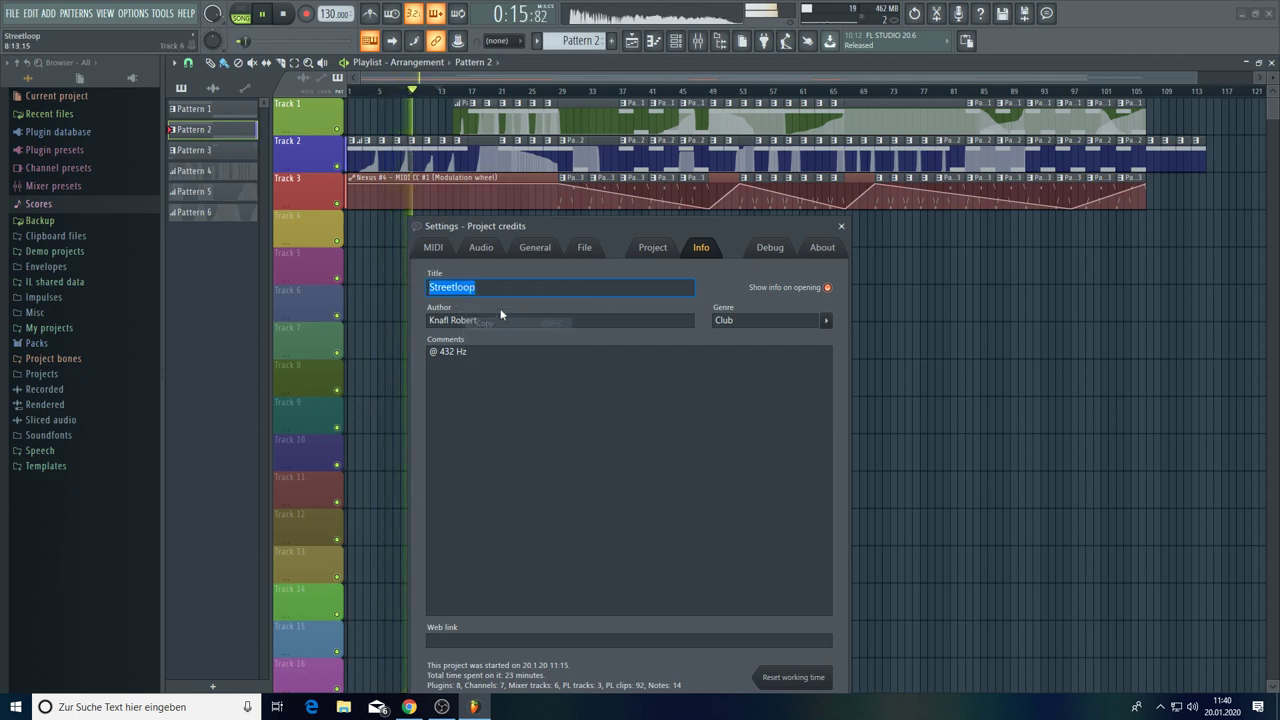
pyautogui.click(15, 14)
pyautogui.click(30, 76)
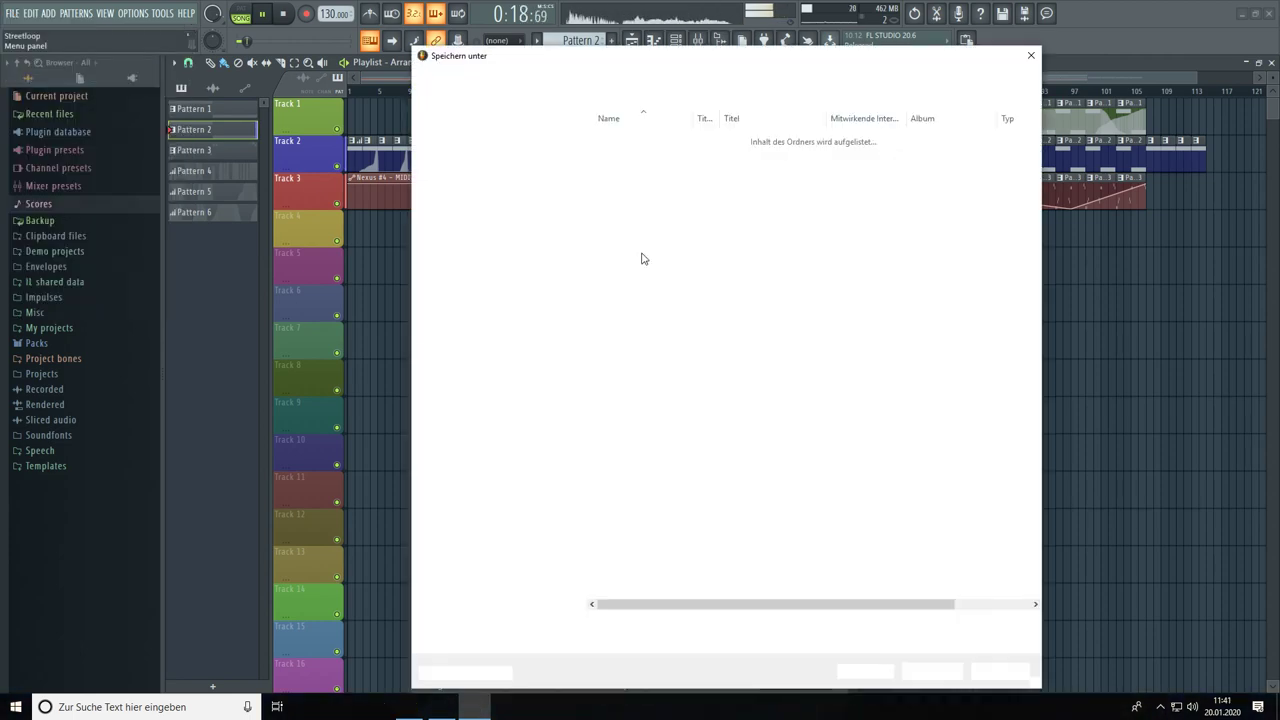
# - Choose the Projects folder among the quick-access folders as the save location
pyautogui.click(461, 134)
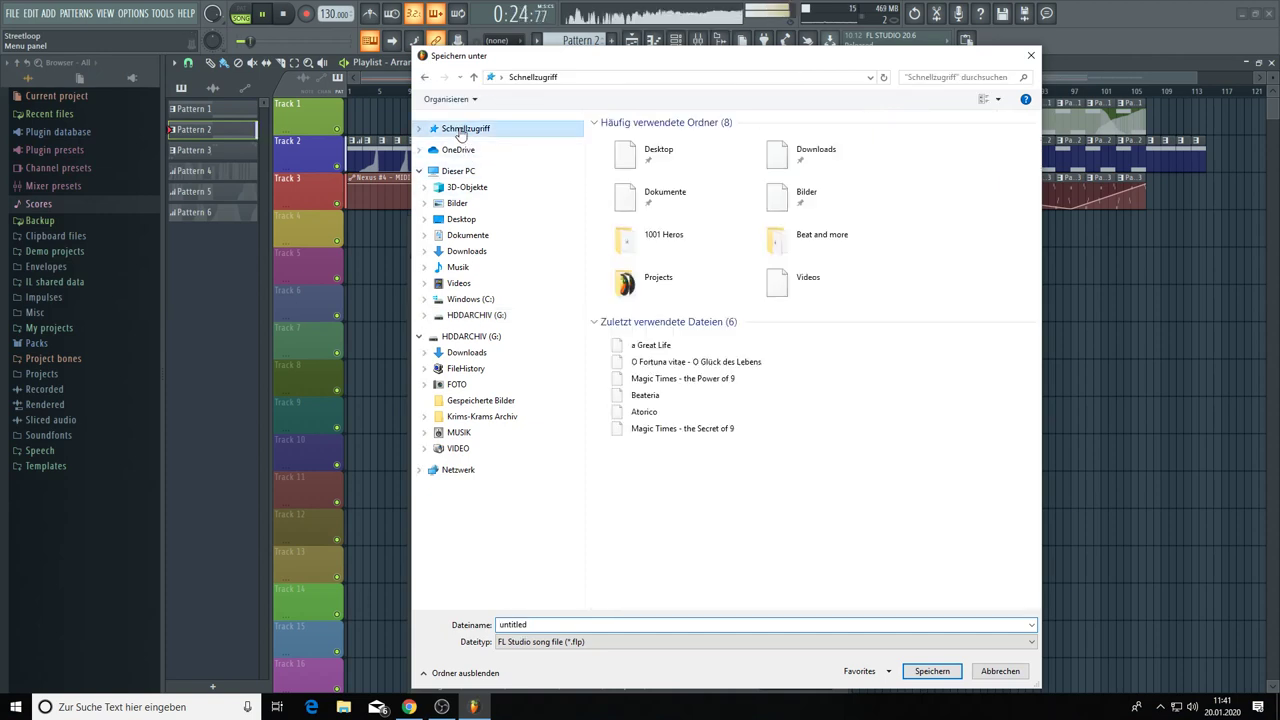
pyautogui.click(650, 232)
pyautogui.doubleClick(650, 232)
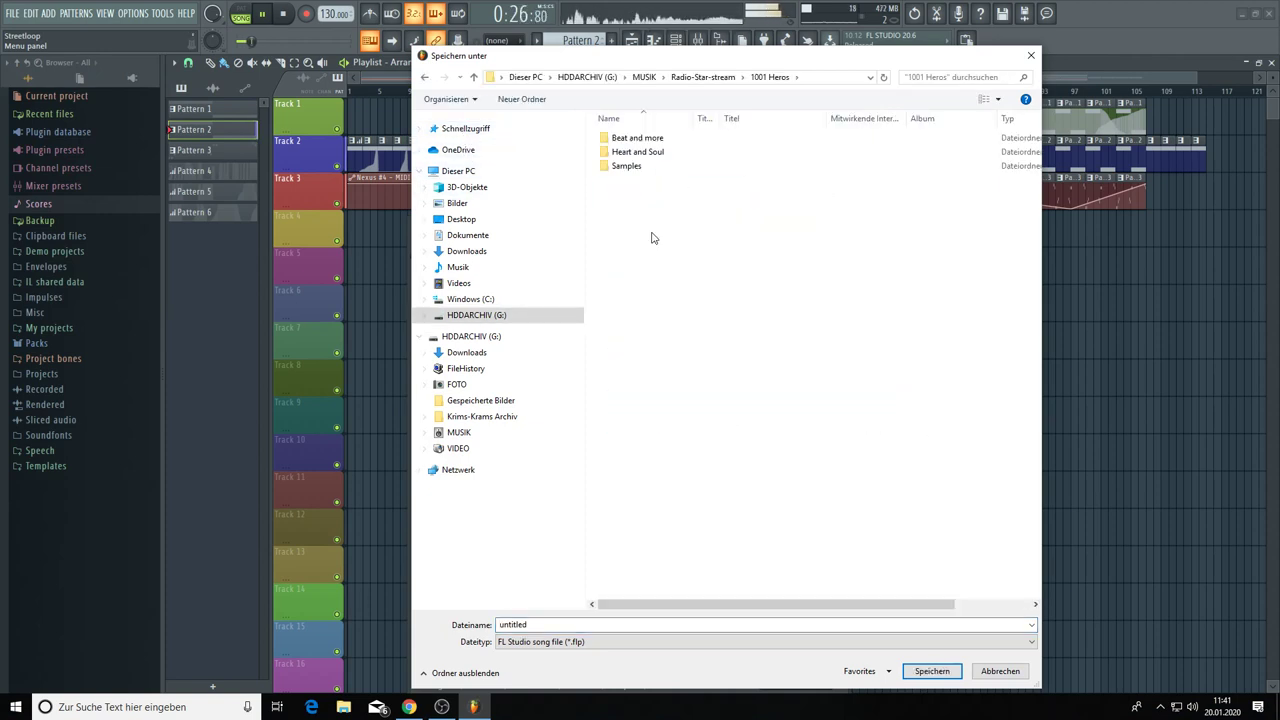
pyautogui.click(462, 128)
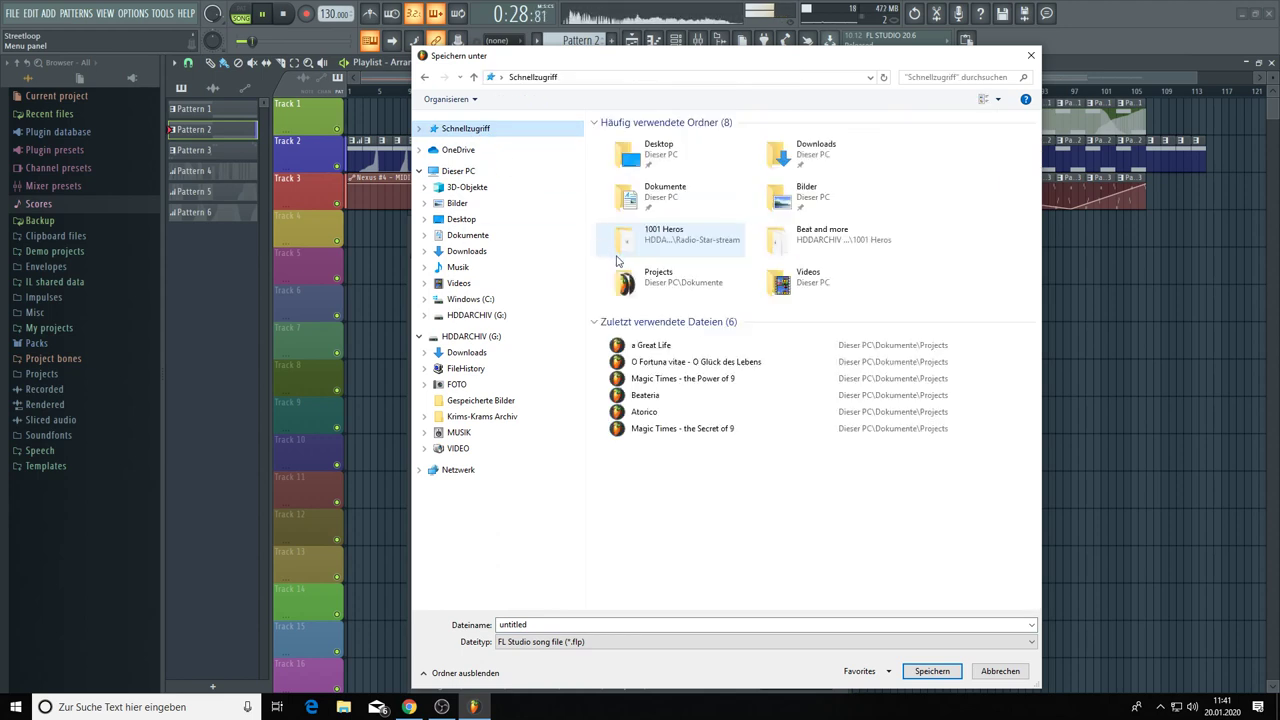
pyautogui.doubleClick(637, 285)
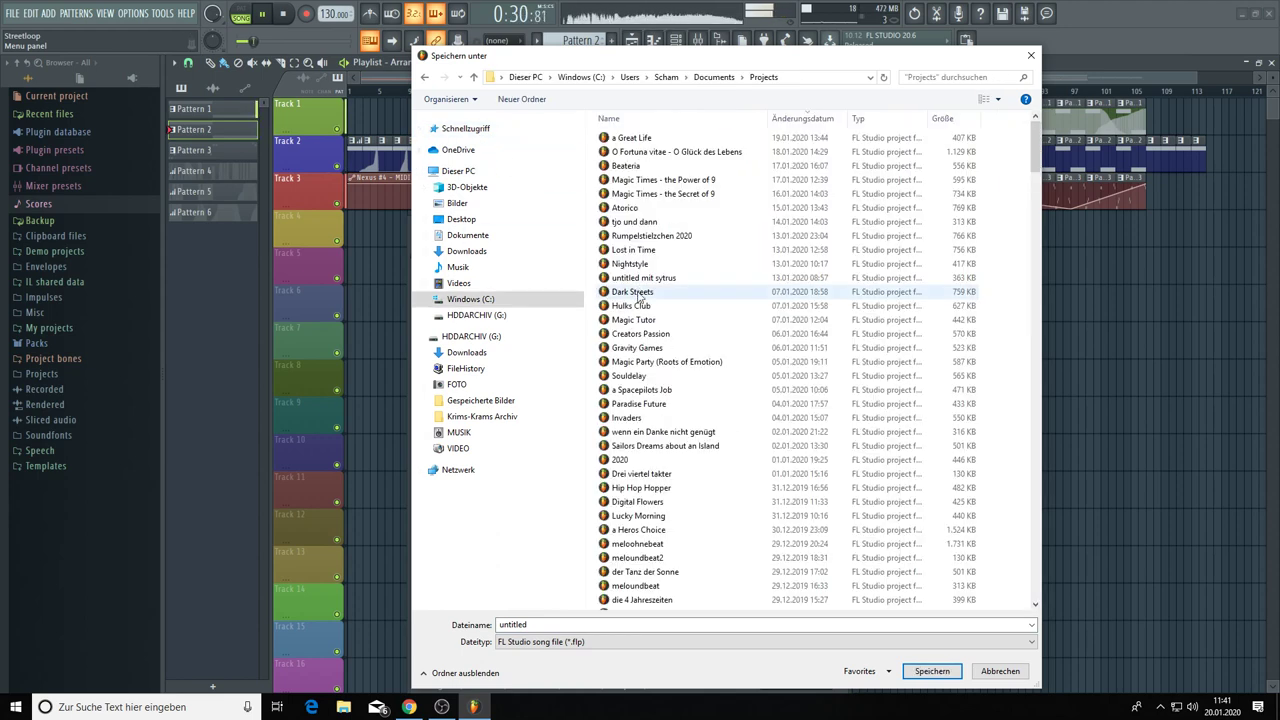
# - Save the FL Studio song file under the copied title and close the project info
pyautogui.click(592, 624)
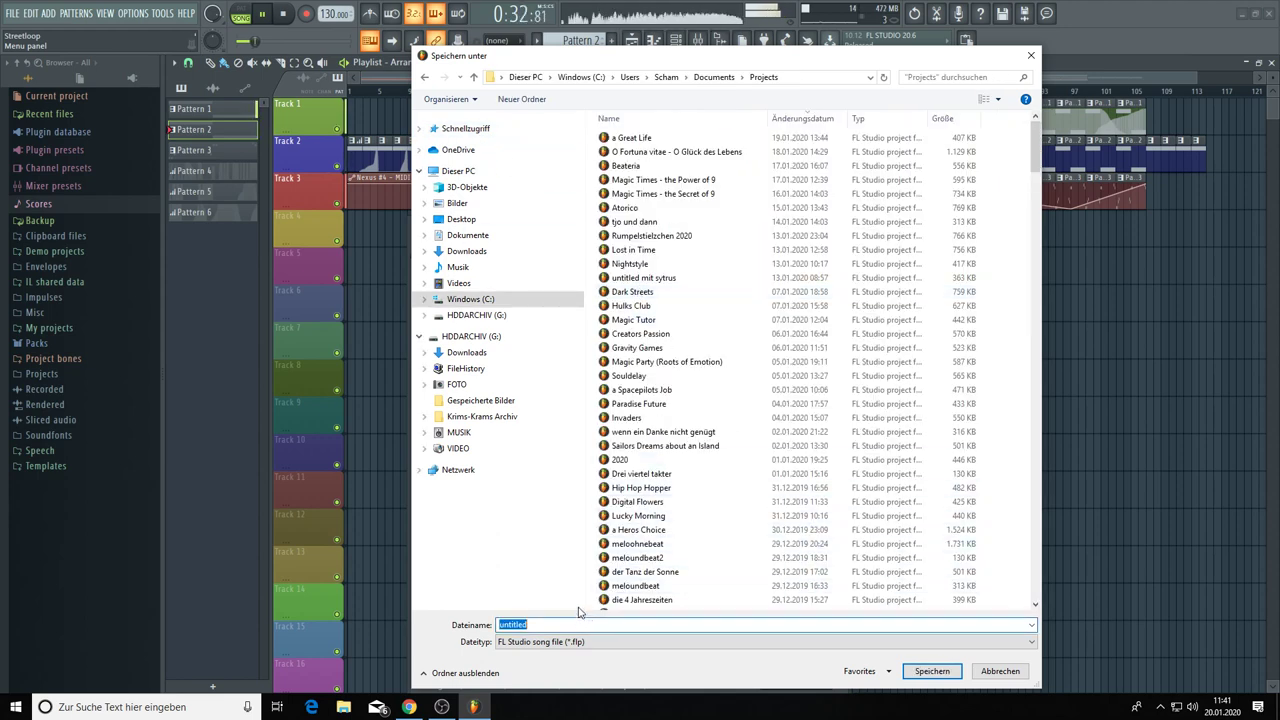
pyautogui.click(922, 671)
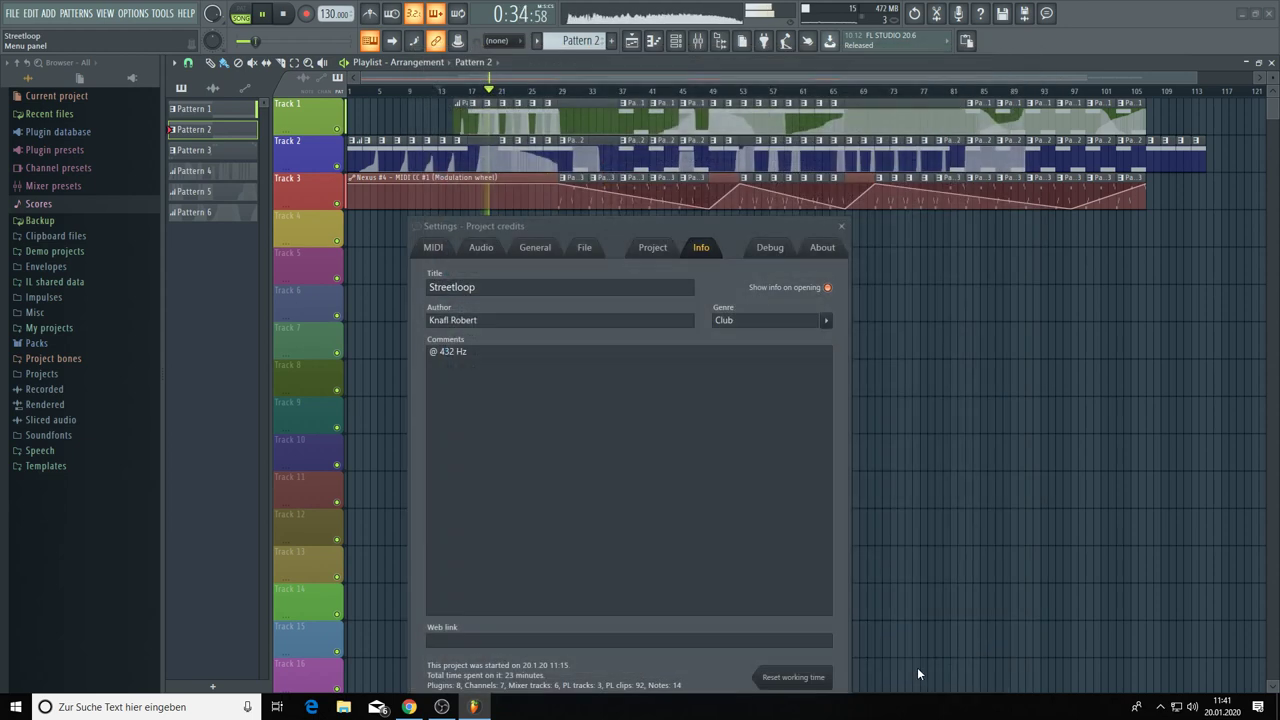
pyautogui.click(841, 227)
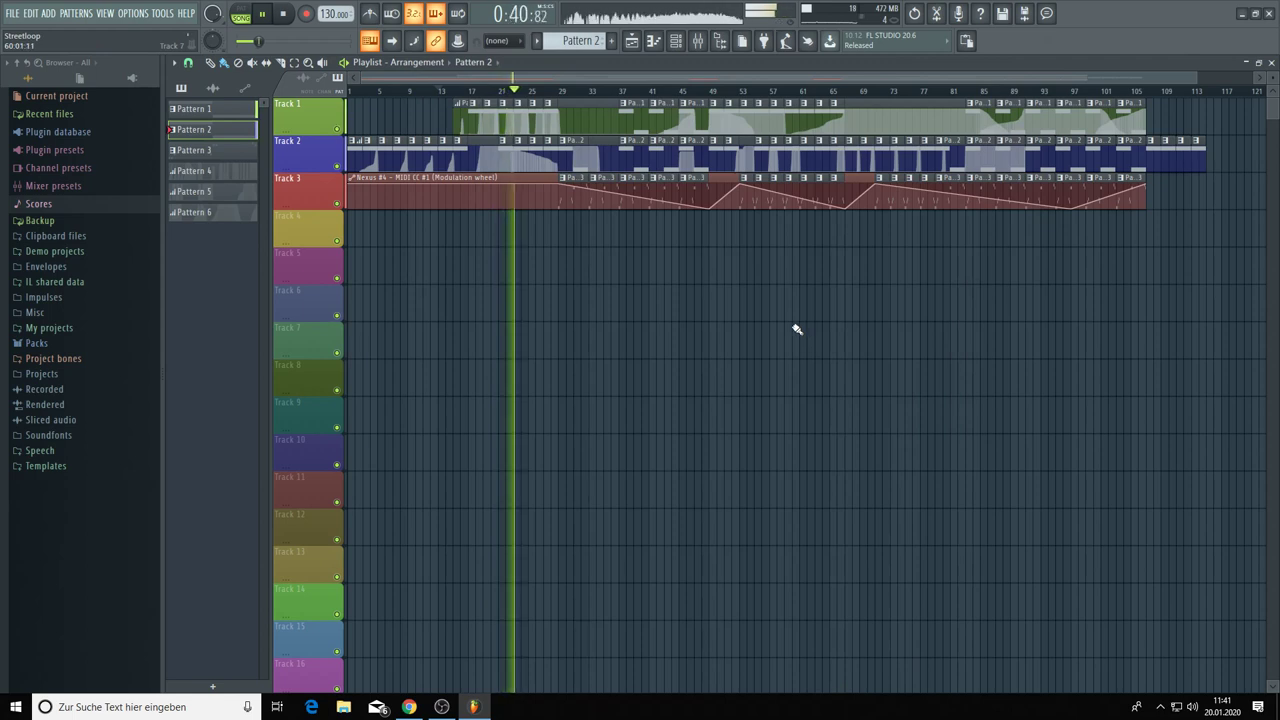
# - Switch to the empty Pattern 7 and open the reFX Nexus instrument from the channel rack
pyautogui.click(676, 40)
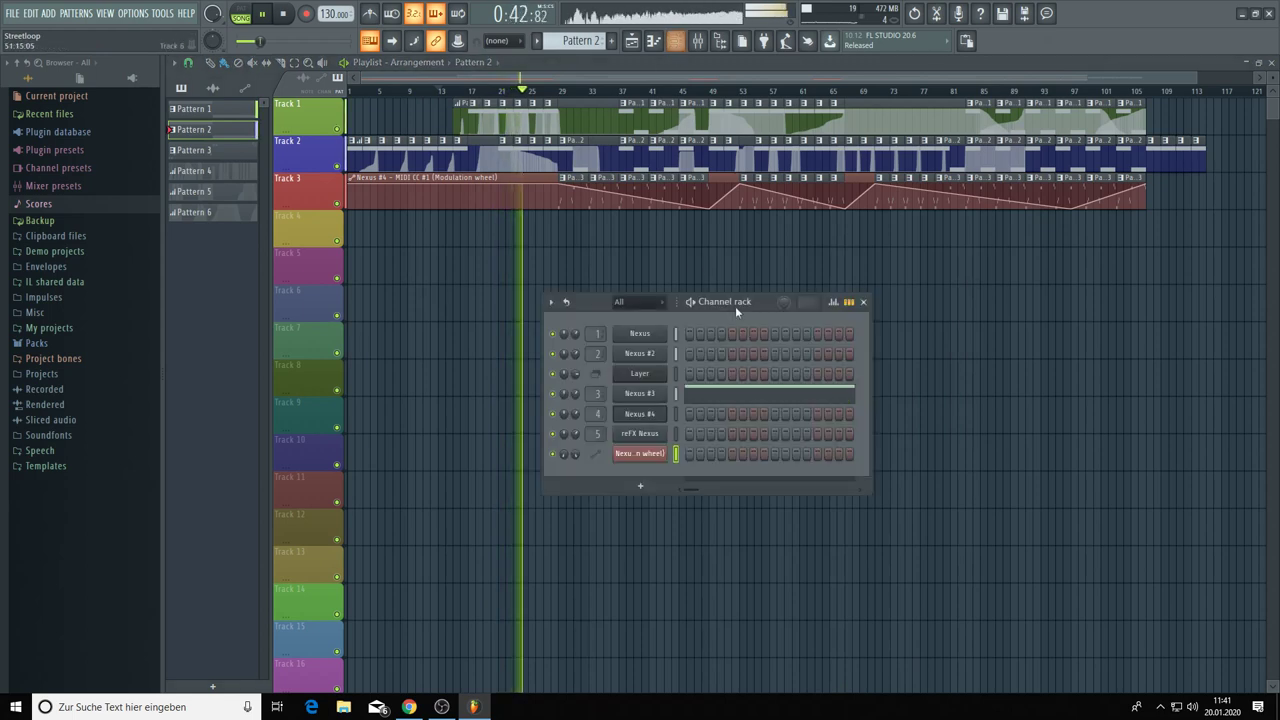
pyautogui.moveTo(741, 304); pyautogui.dragTo(720, 243)
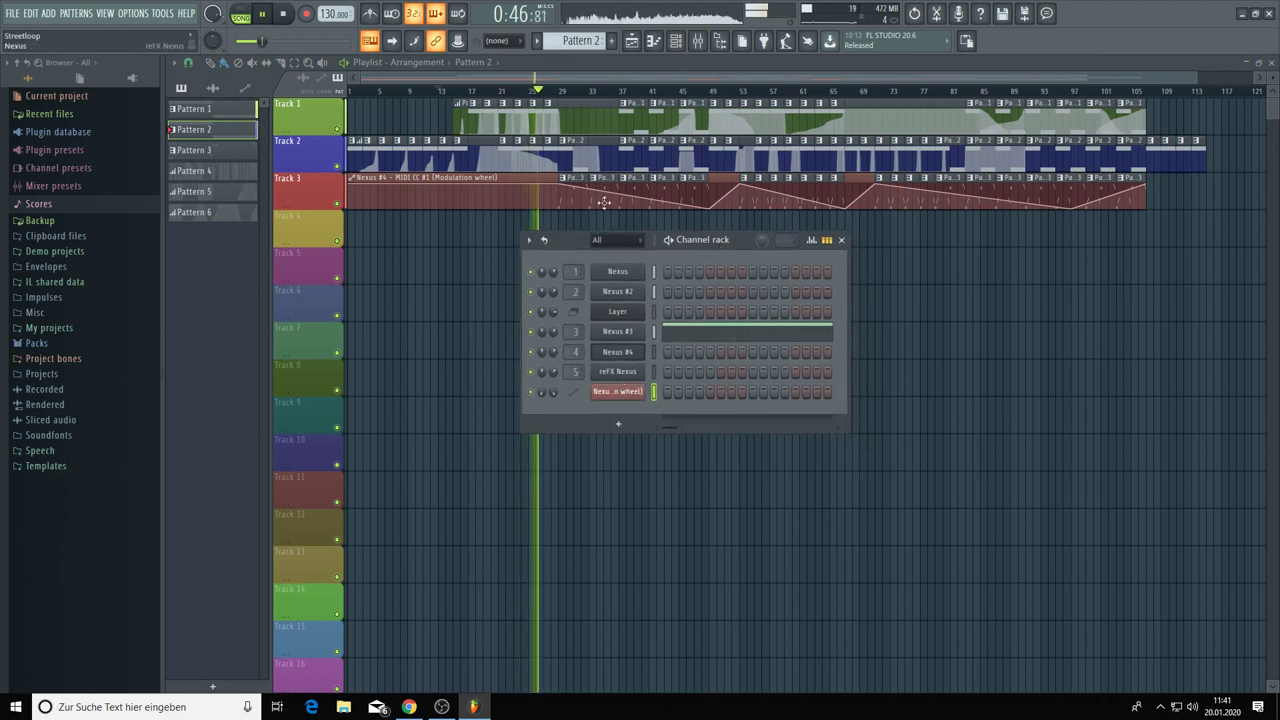
pyautogui.scroll(-5, 587, 40)
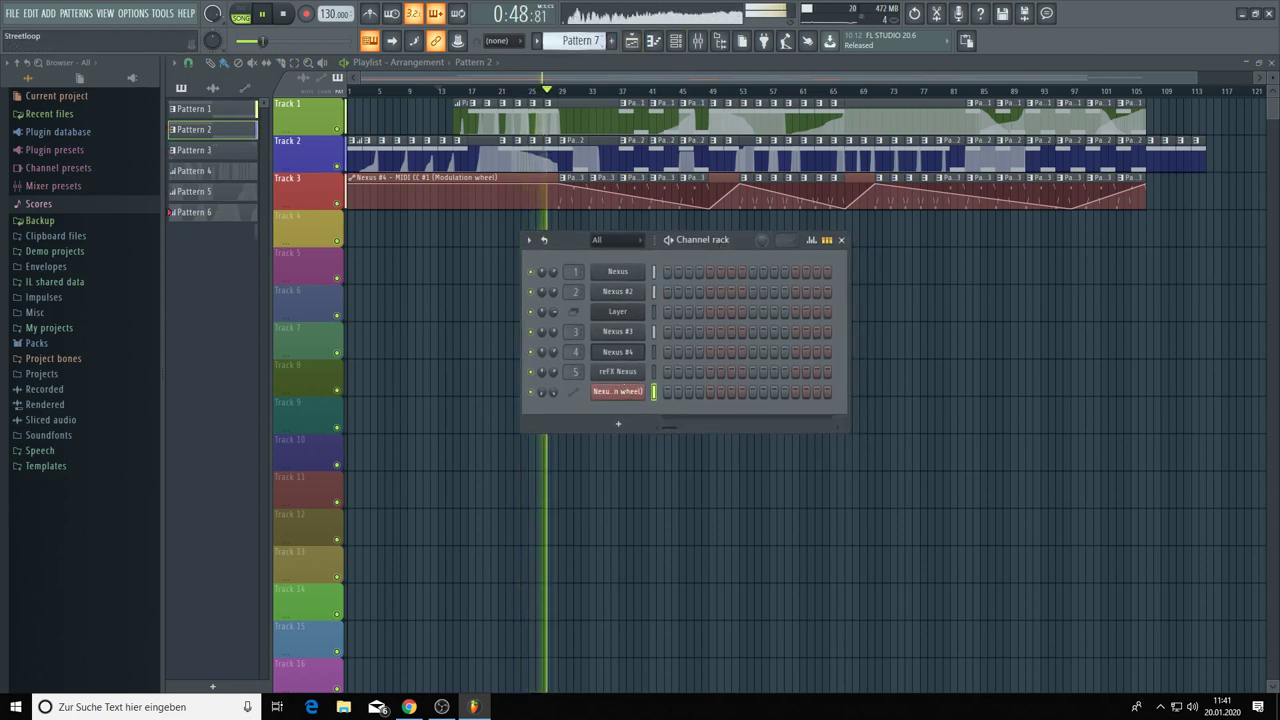
pyautogui.click(616, 373)
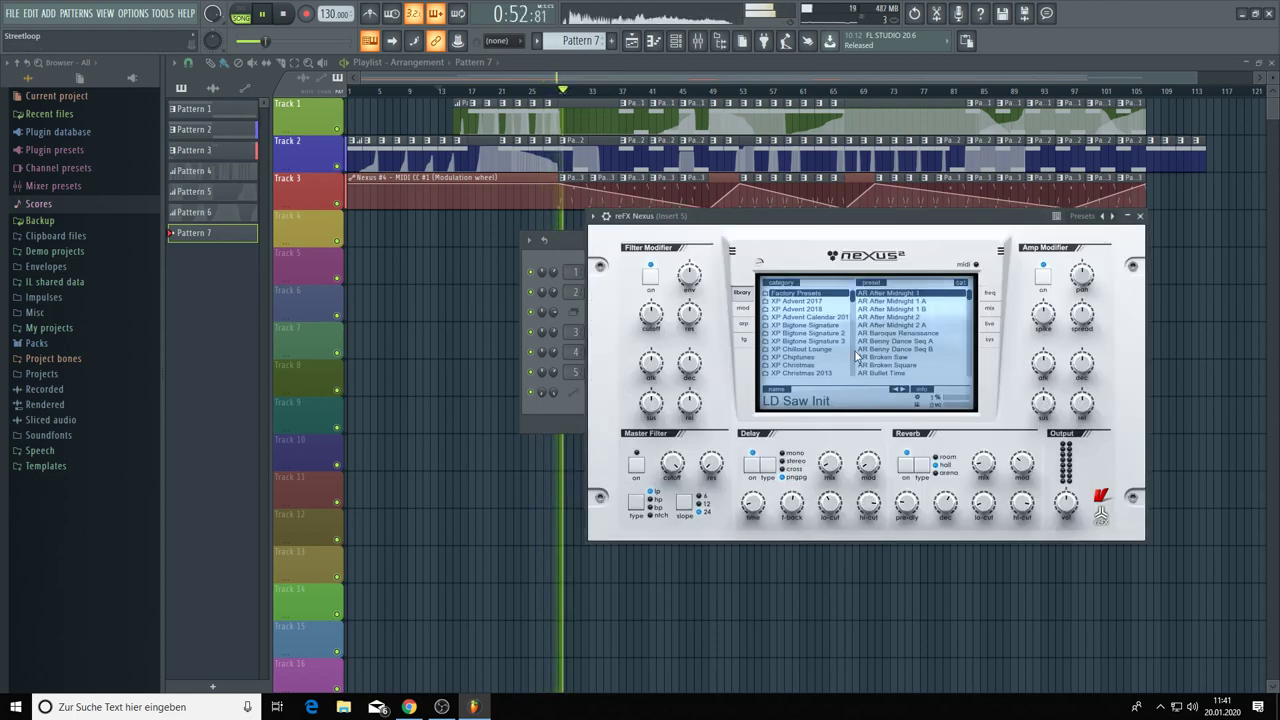
# - Load the DR Demo Drums Menu preset from the XP Chillout Lounge category in reFX Nexus
pyautogui.moveTo(968, 295); pyautogui.dragTo(975, 318)
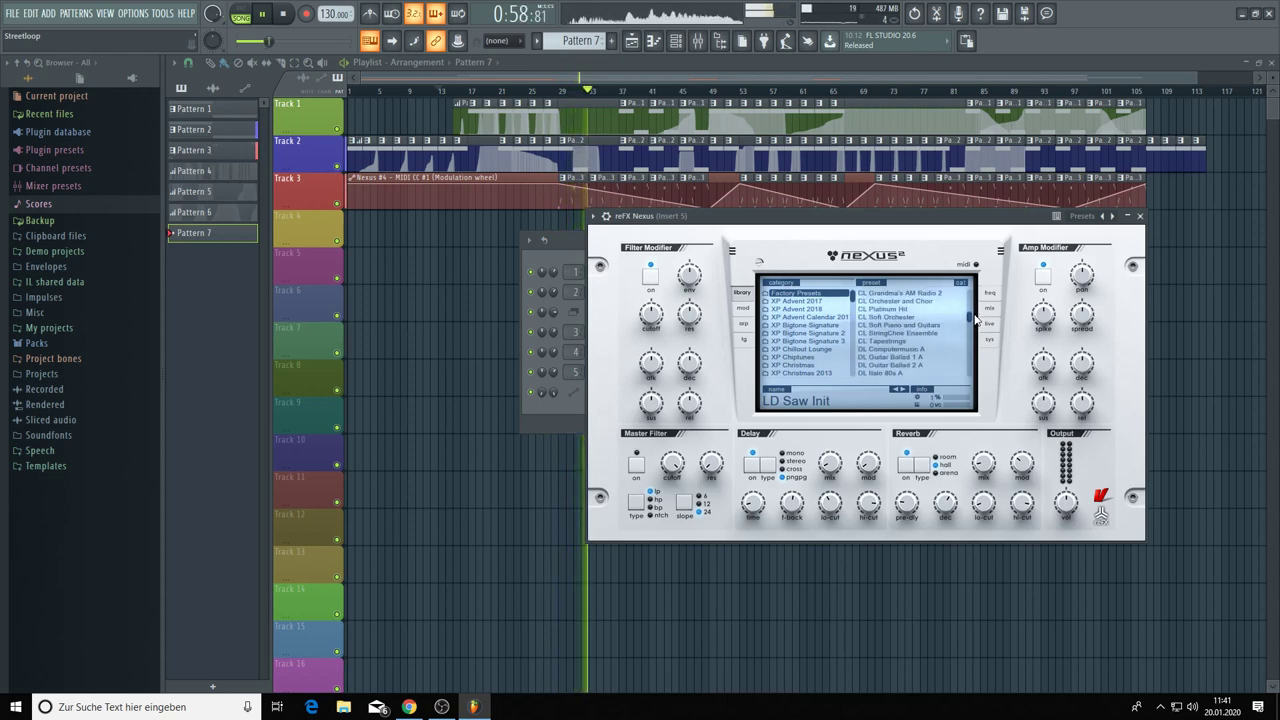
pyautogui.scroll(-3, 949, 349)
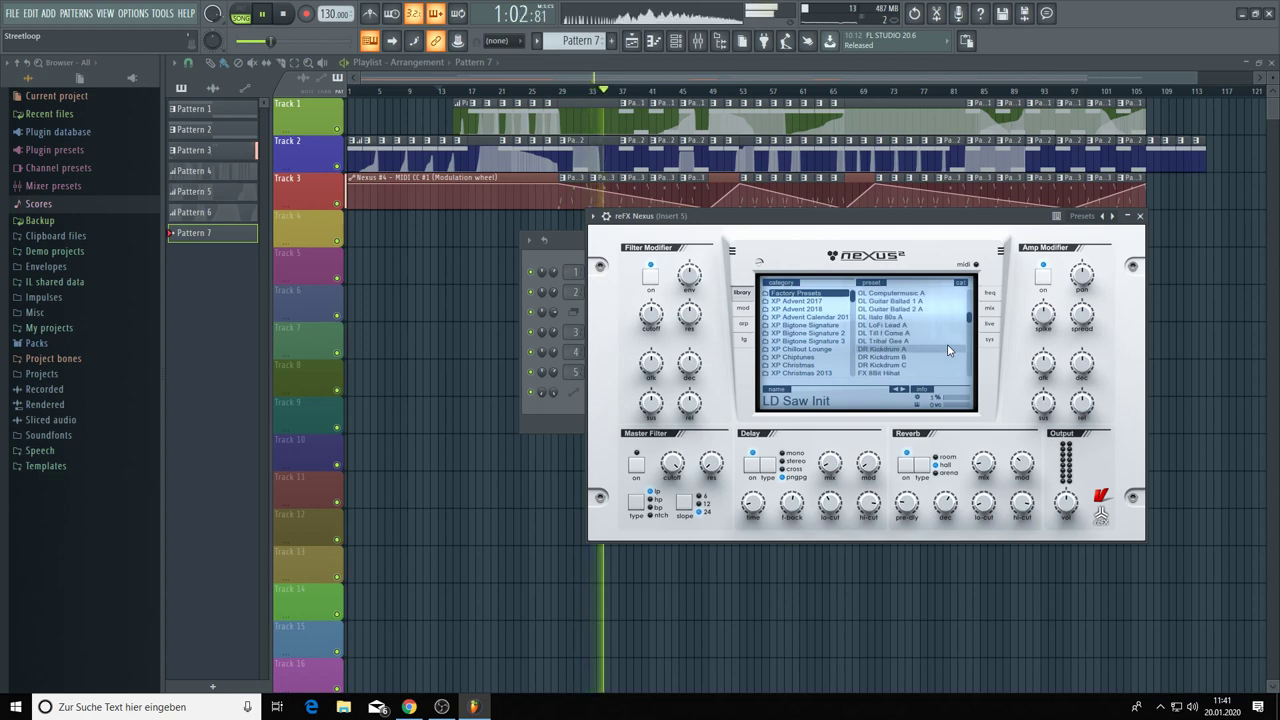
pyautogui.scroll(-2, 949, 349)
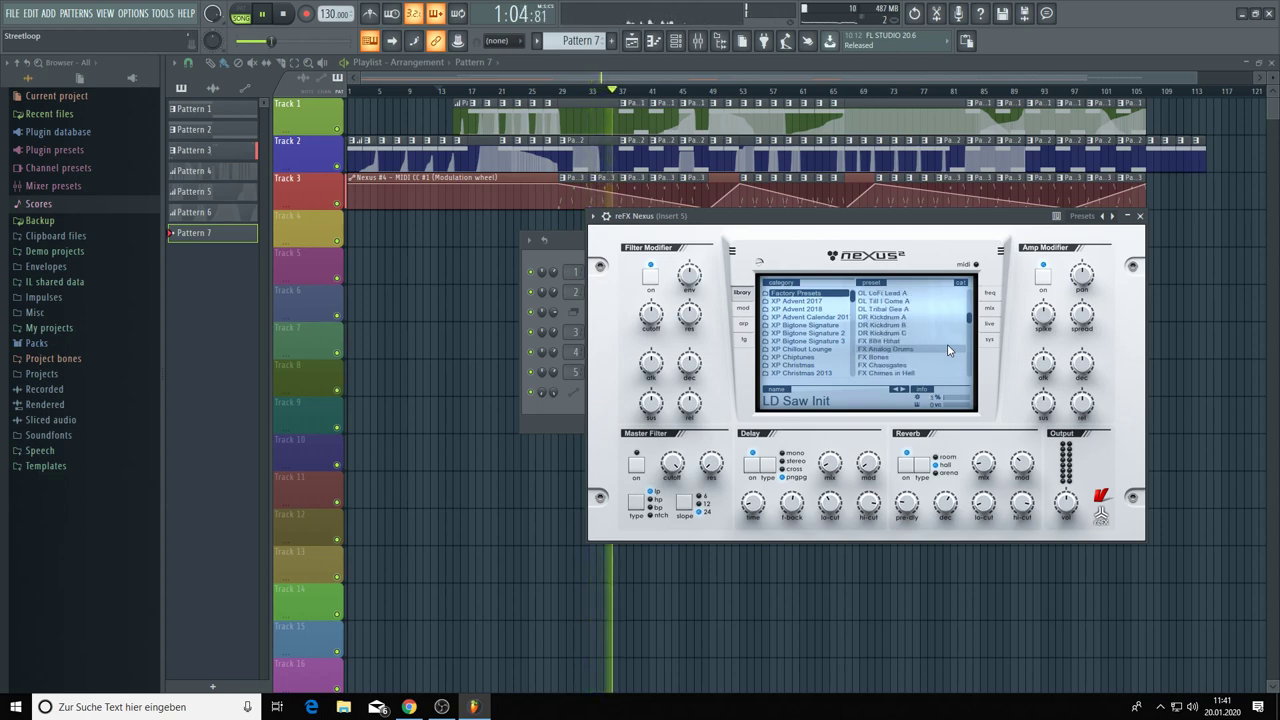
pyautogui.scroll(-5, 949, 349)
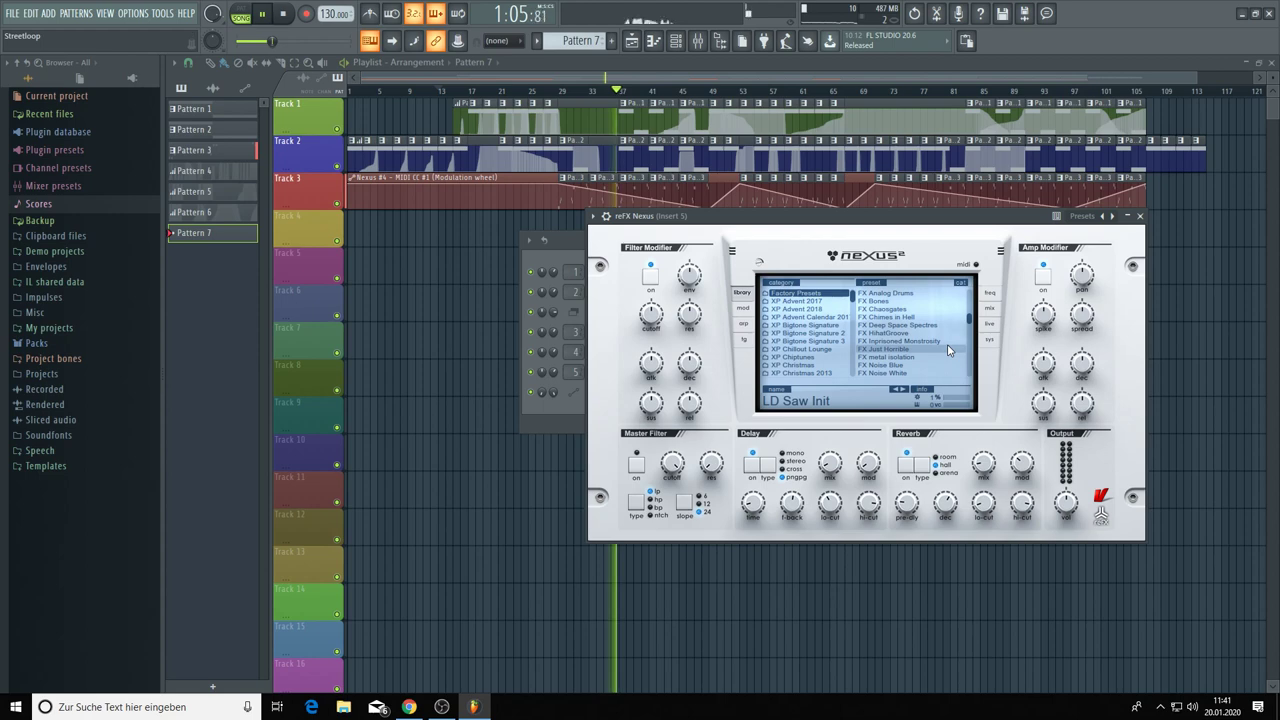
pyautogui.click(805, 349)
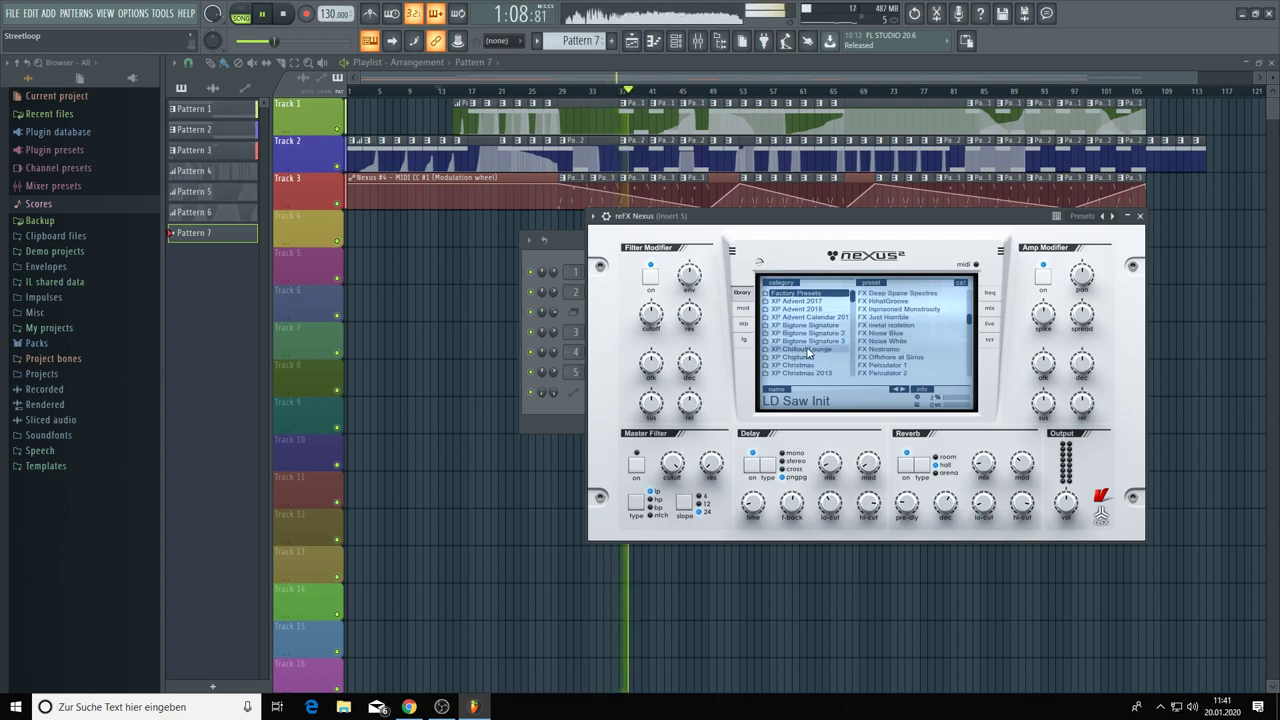
pyautogui.scroll(-10, 924, 336)
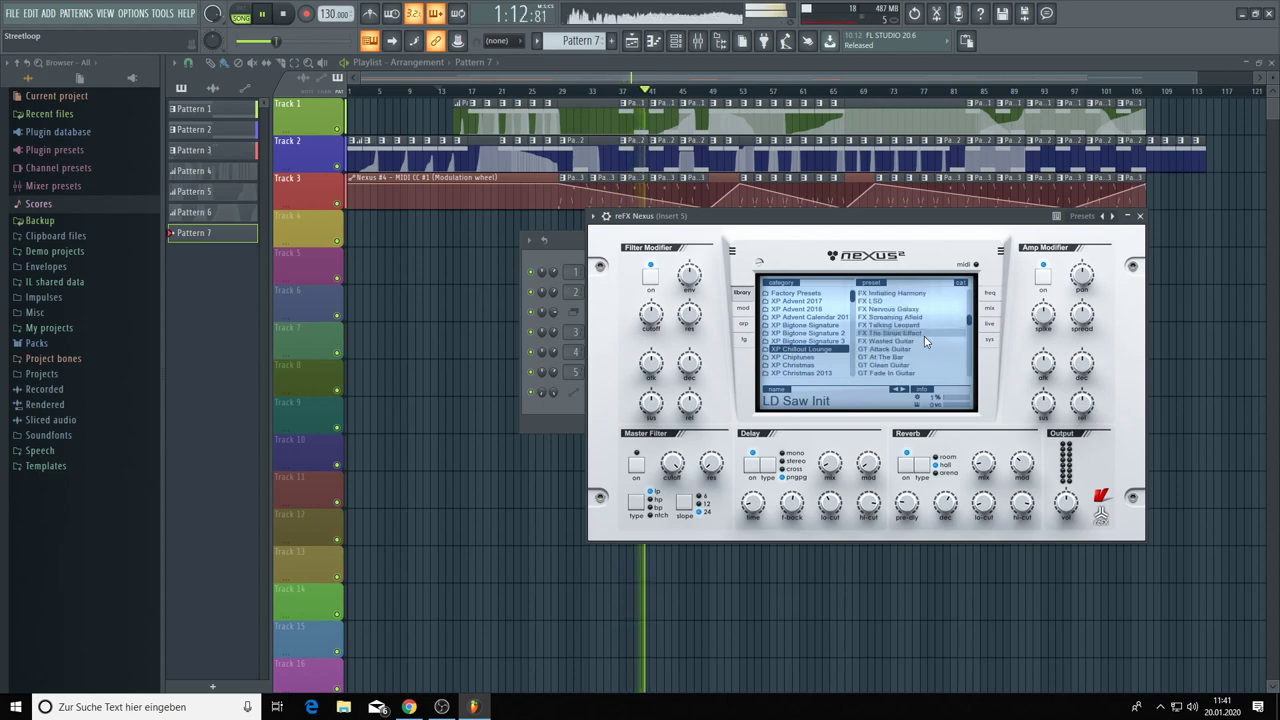
pyautogui.scroll(4, 924, 336)
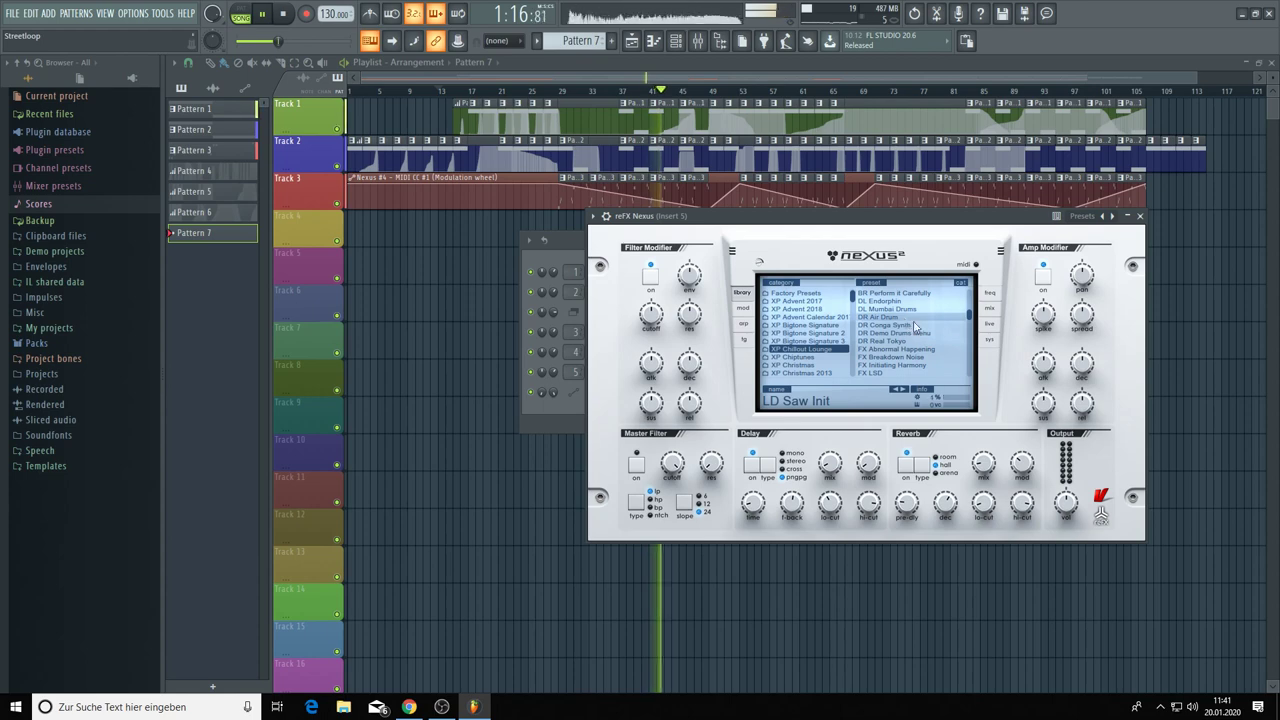
pyautogui.click(908, 337)
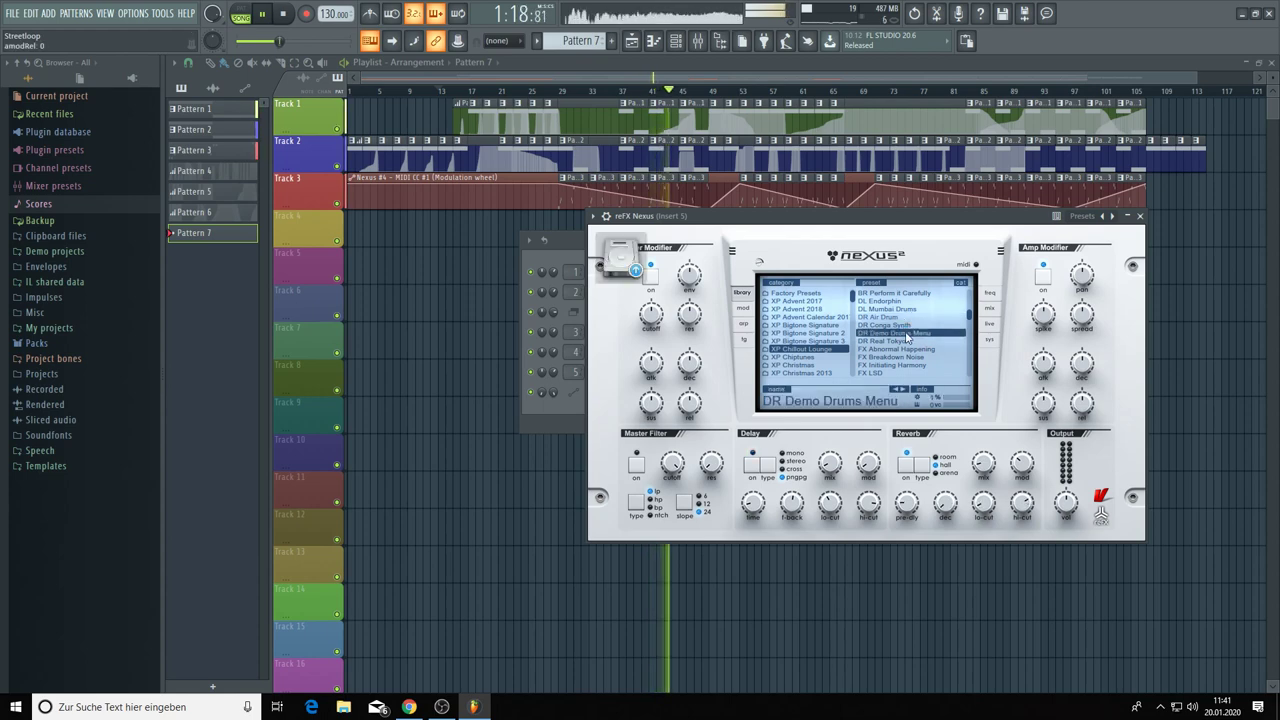
# - Place short G4 and A4 notes on beats 2 and 4 of bar 1 in the reFX Nexus piano roll
pyautogui.click(540, 408)
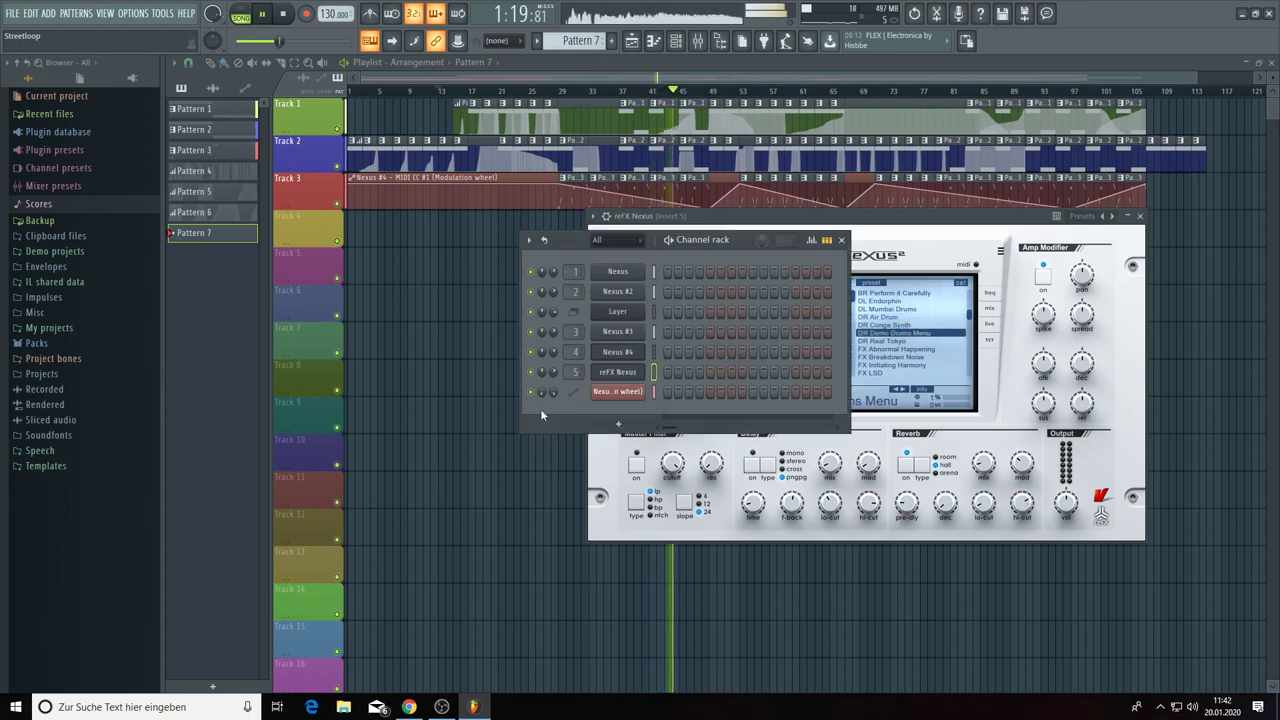
pyautogui.rightClick(640, 371)
pyautogui.click(668, 374)
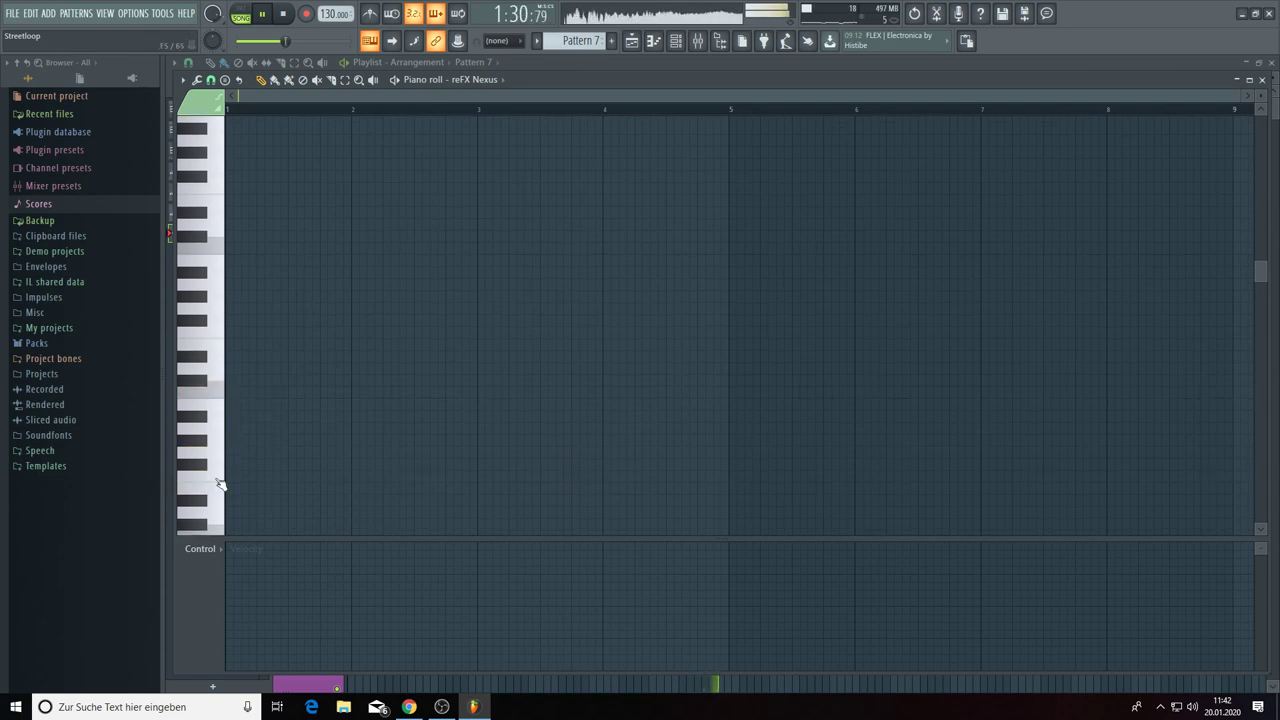
pyautogui.scroll(-2, 220, 484)
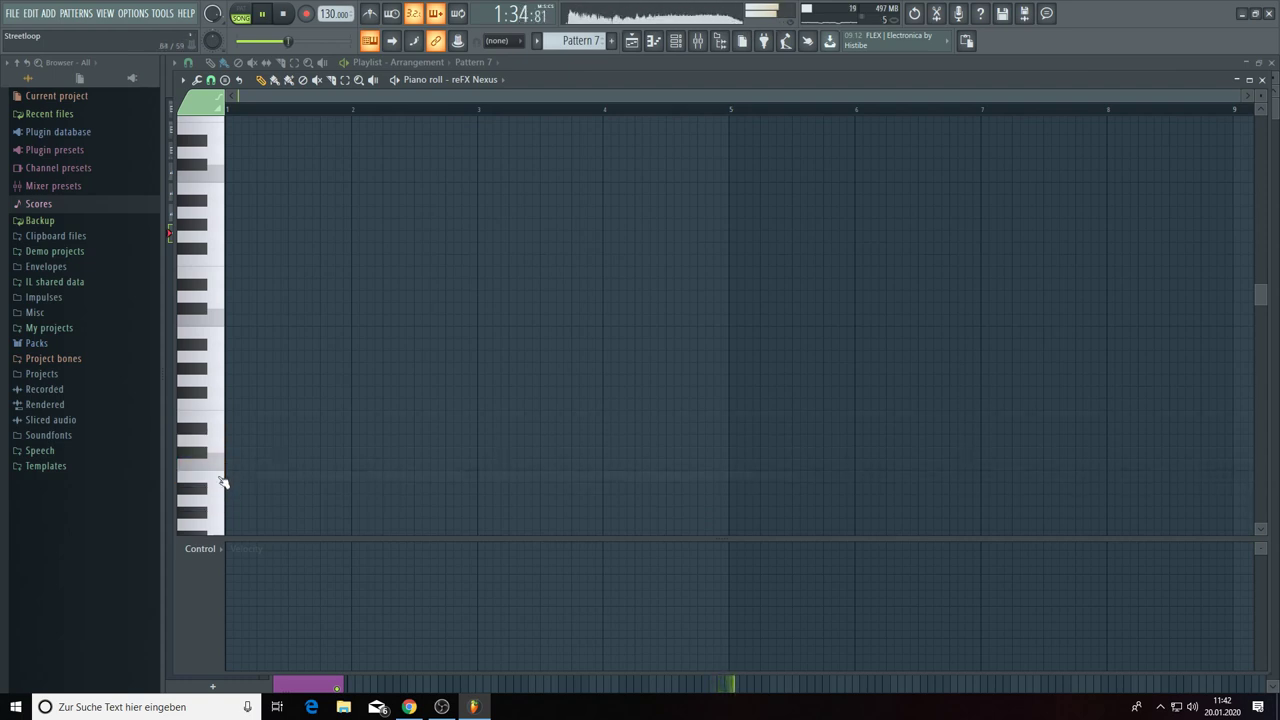
pyautogui.scroll(-2, 686, 132)
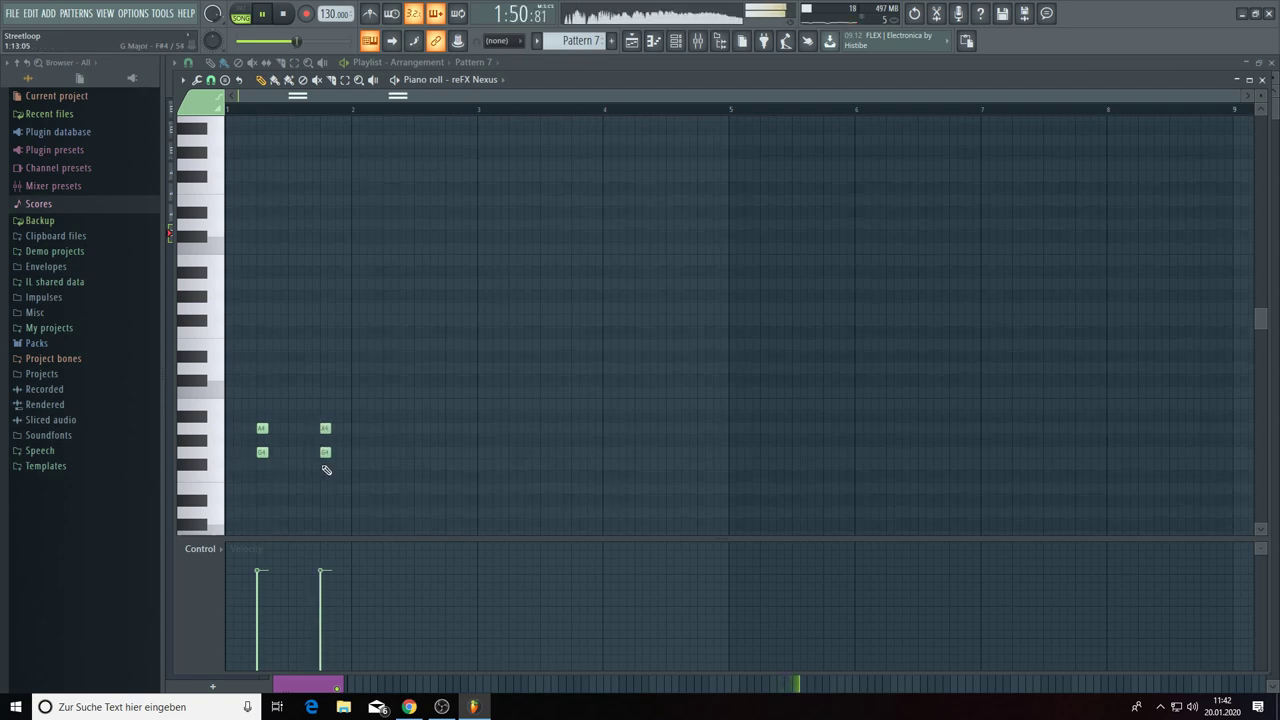
# - Paint Pattern 7 clips on Track 4 from bar 64 through bar 106 and lower the reFX Nexus channel volume to about 52%
pyautogui.click(634, 44)
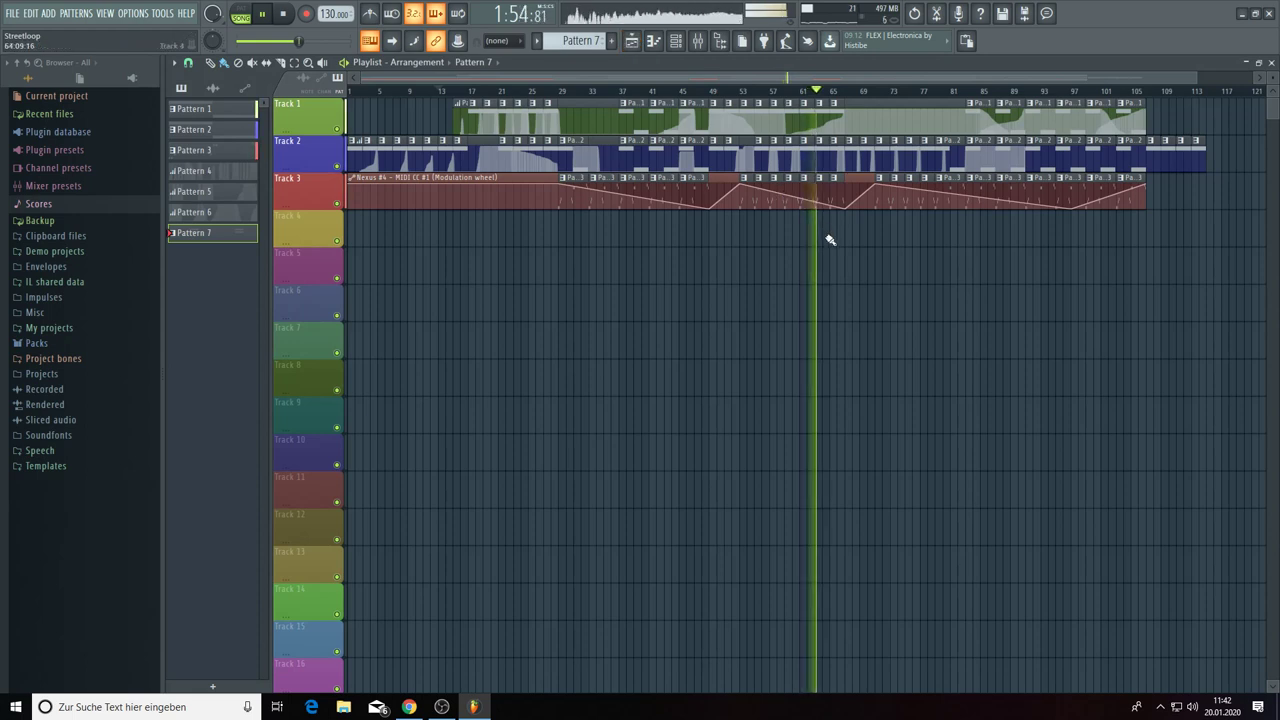
pyautogui.moveTo(826, 242)
pyautogui.mouseDown()
pyautogui.moveTo(891, 257)
pyautogui.moveTo(1140, 262)
pyautogui.mouseUp()
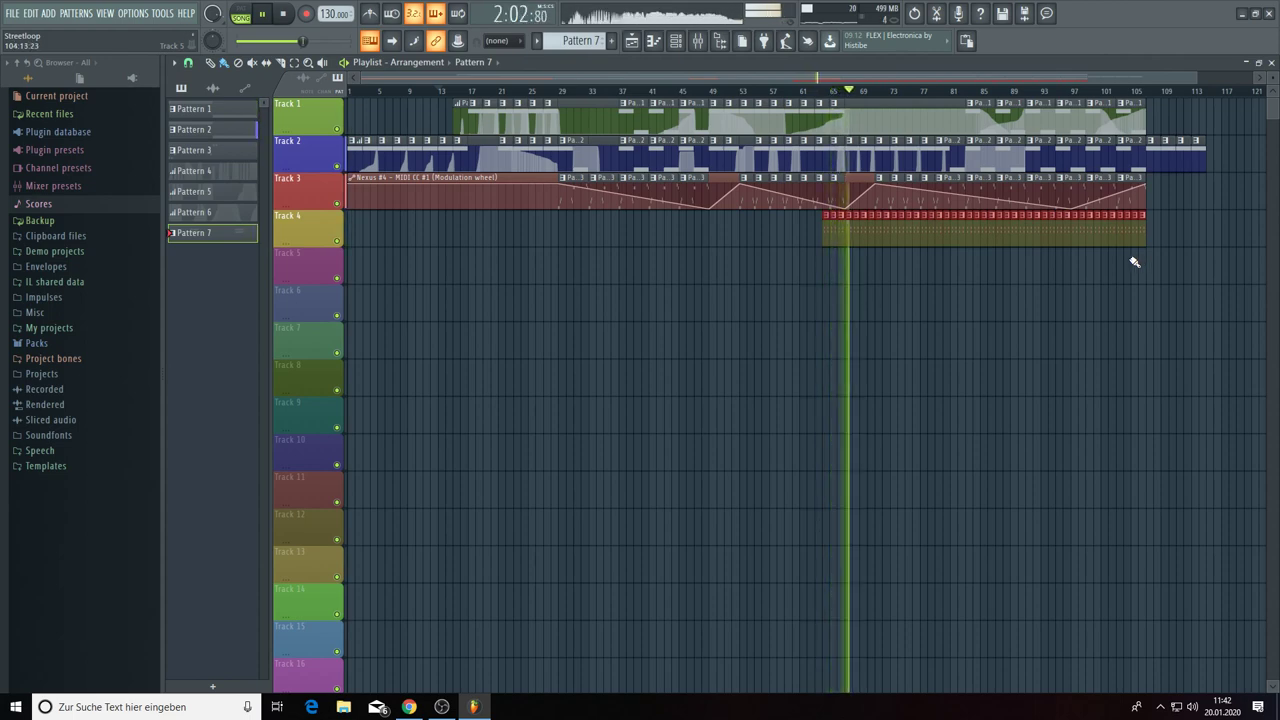
pyautogui.click(676, 40)
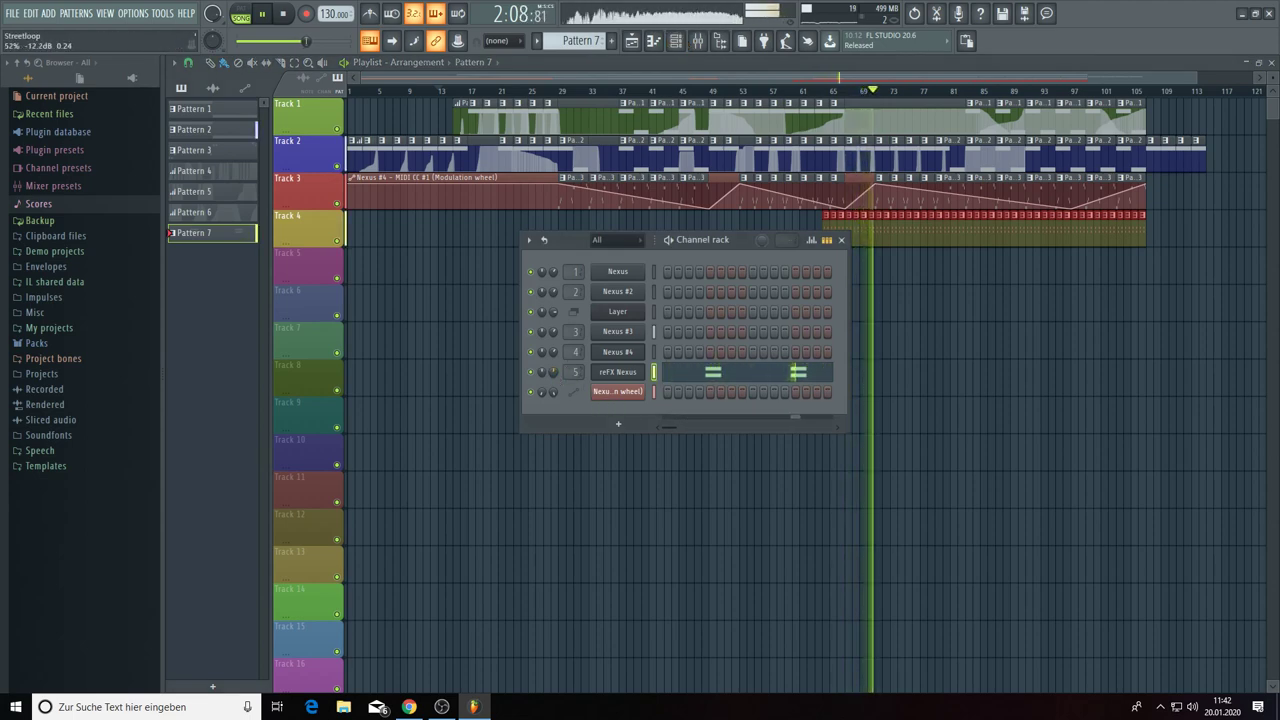
pyautogui.press('F6')
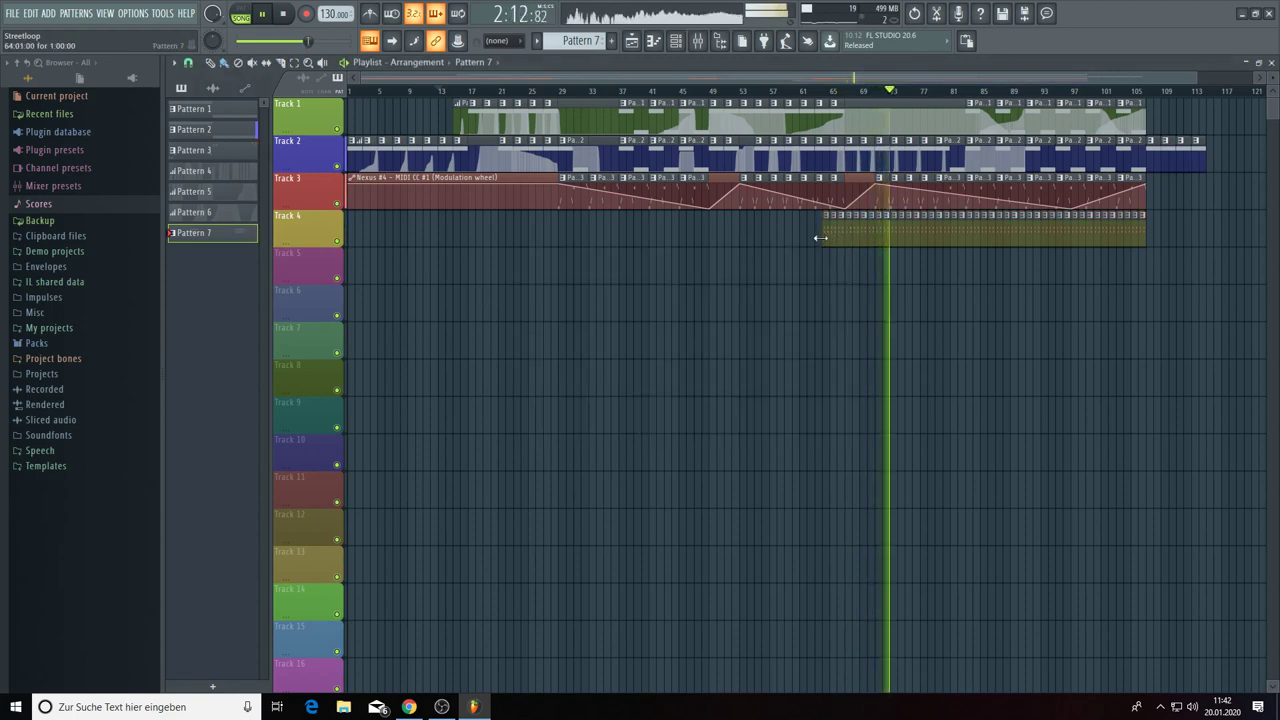
# - Add two runs of eight Pattern 7 clips on Track 4, covering bars 41 to 48 and 9 to 16
pyautogui.moveTo(652, 240); pyautogui.dragTo(699, 249)
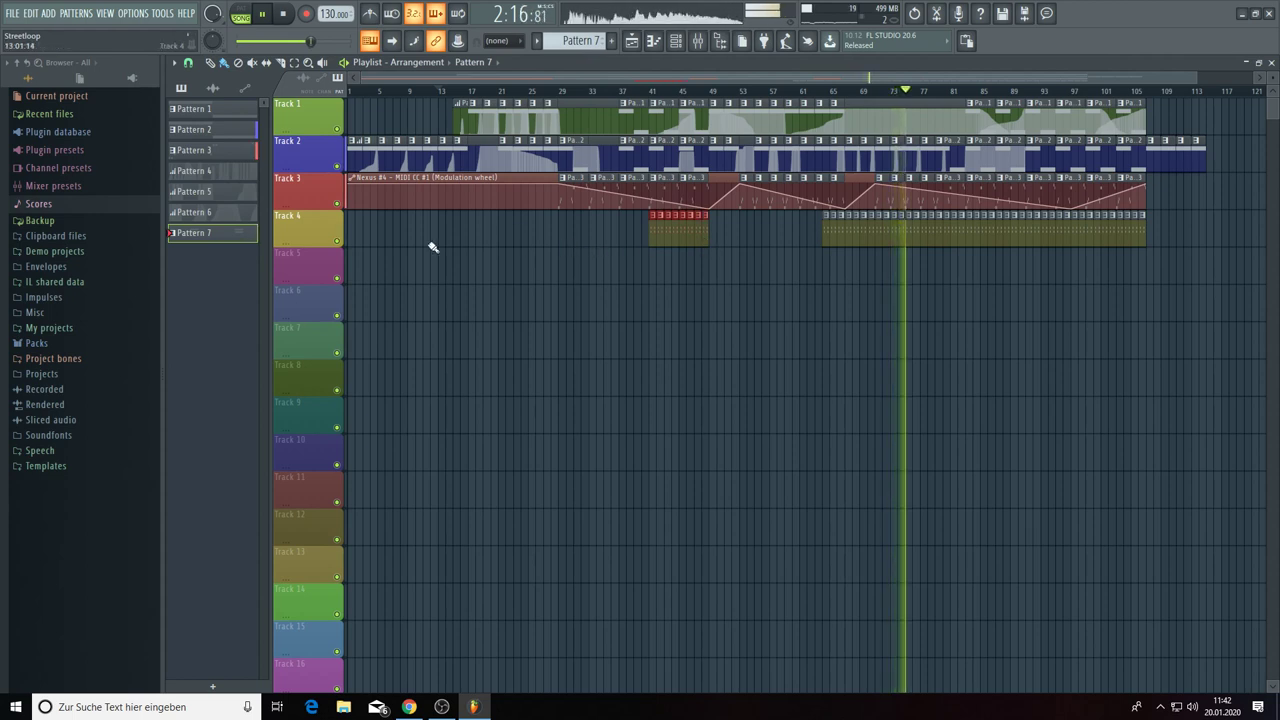
pyautogui.moveTo(409, 243); pyautogui.dragTo(466, 244)
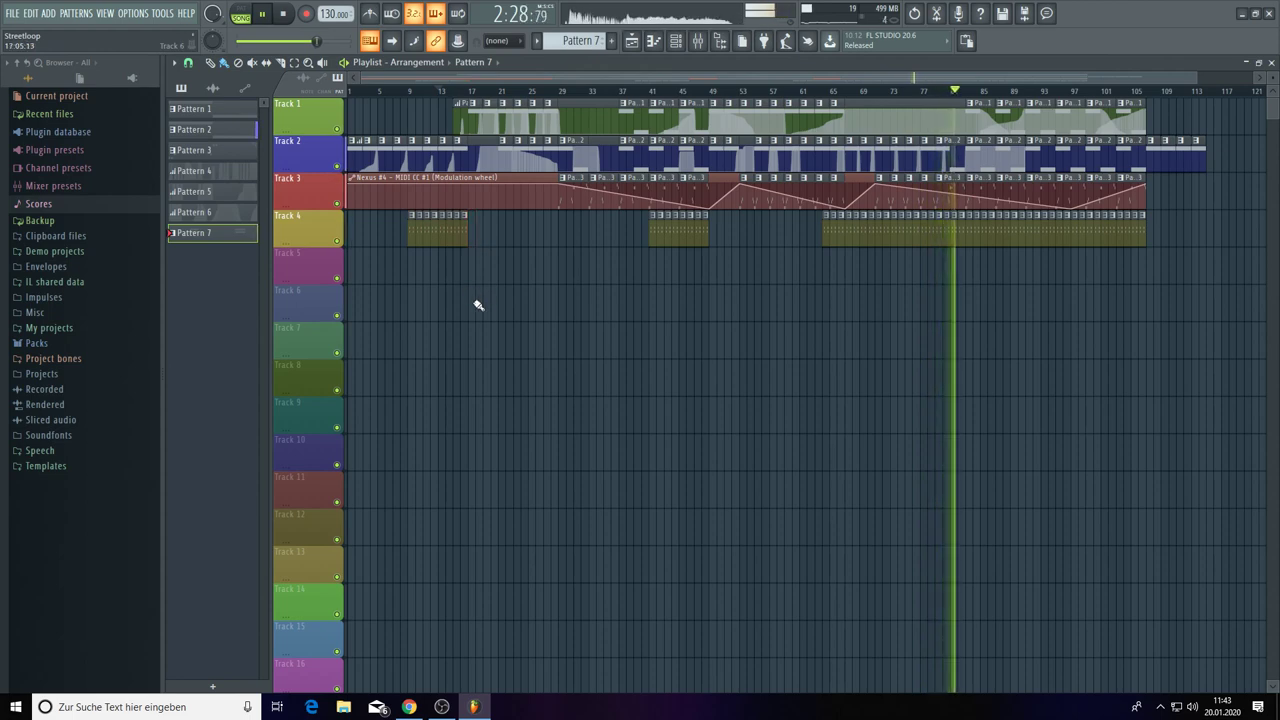
# - Create an automation clip for the master volume in the mixer and close the mixer
pyautogui.press('F9')
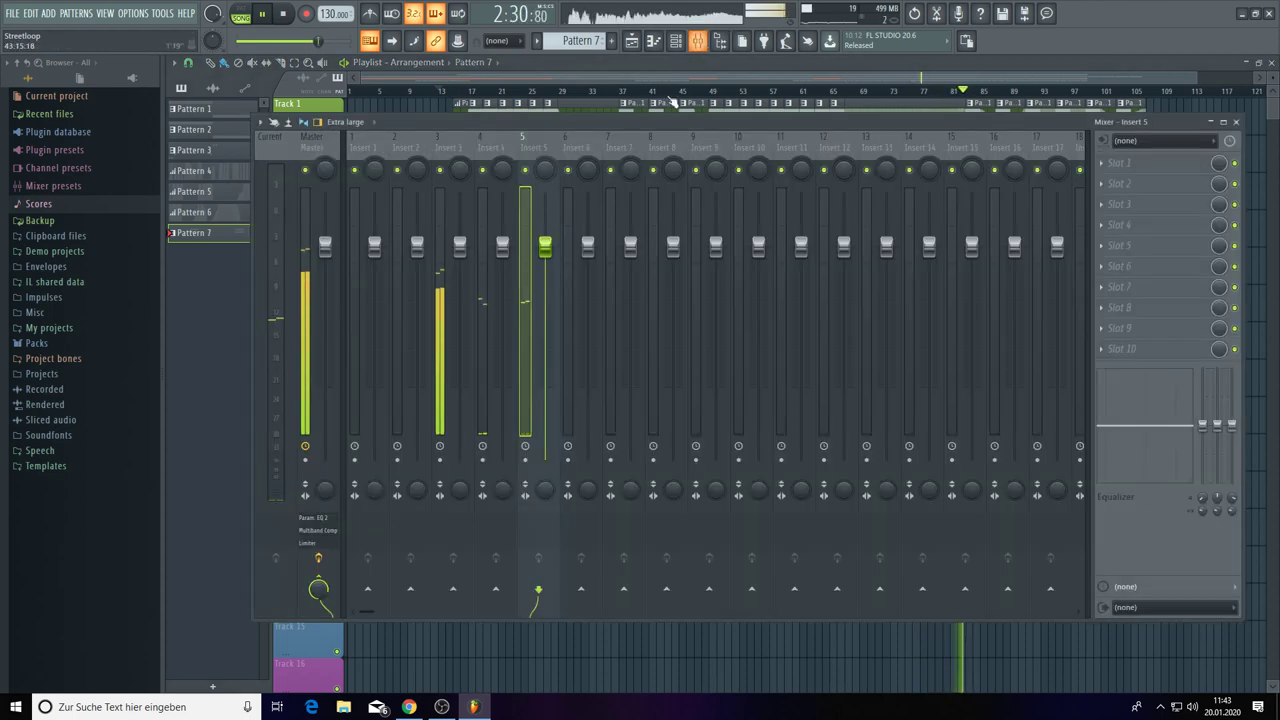
pyautogui.rightClick(325, 248)
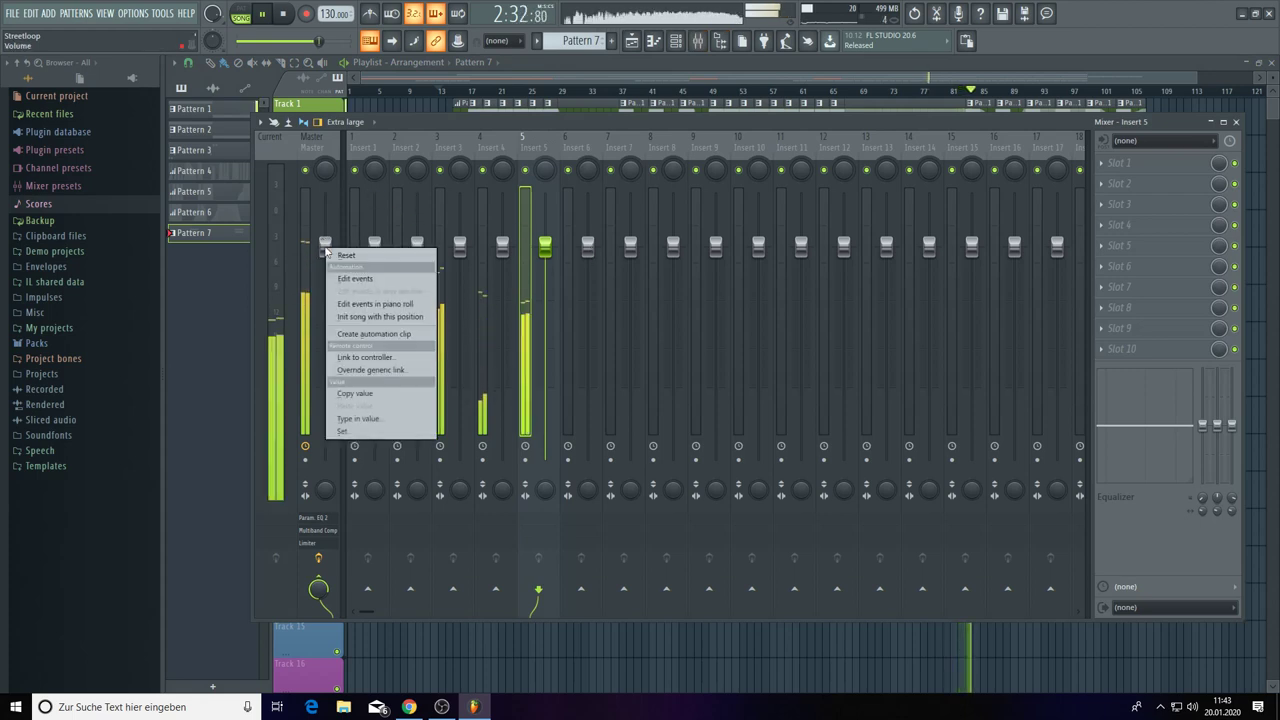
pyautogui.click(360, 334)
pyautogui.click(1236, 121)
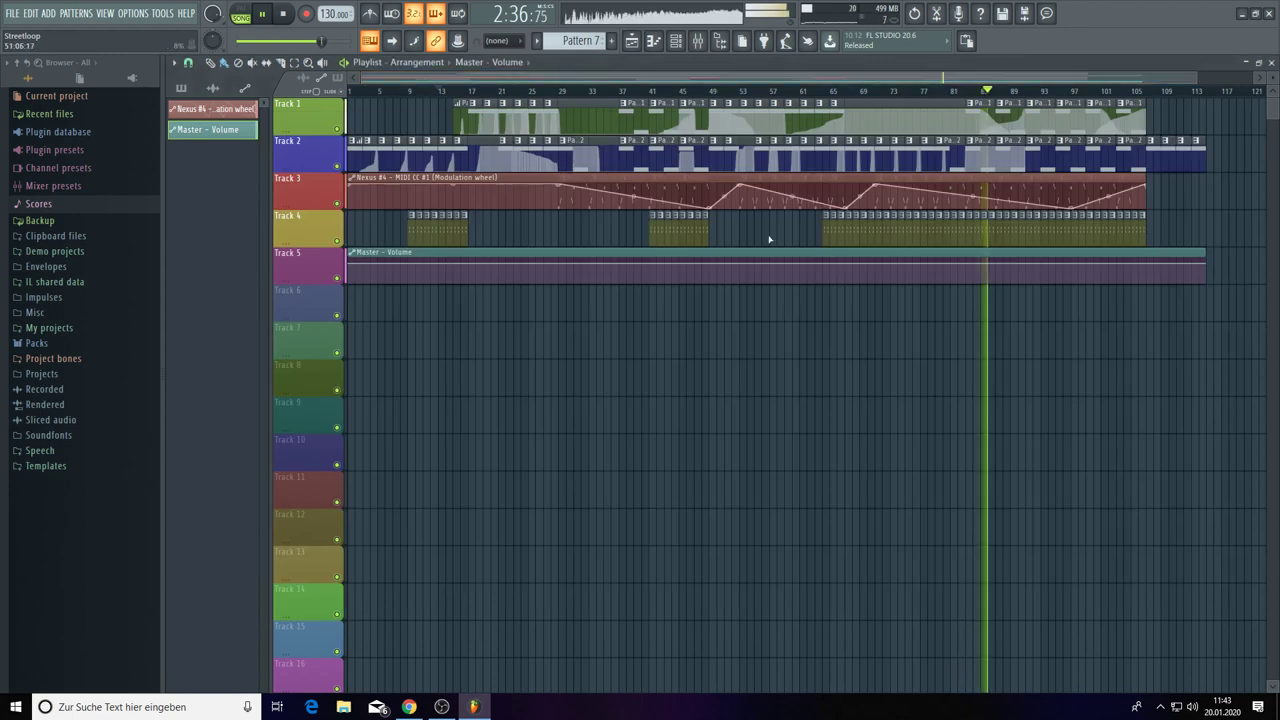
# - Add a fade-out to the Master - Volume clip: hold 80% at a new point at bar 107, then ramp to zero at the clip's end
pyautogui.rightClick(1205, 266)
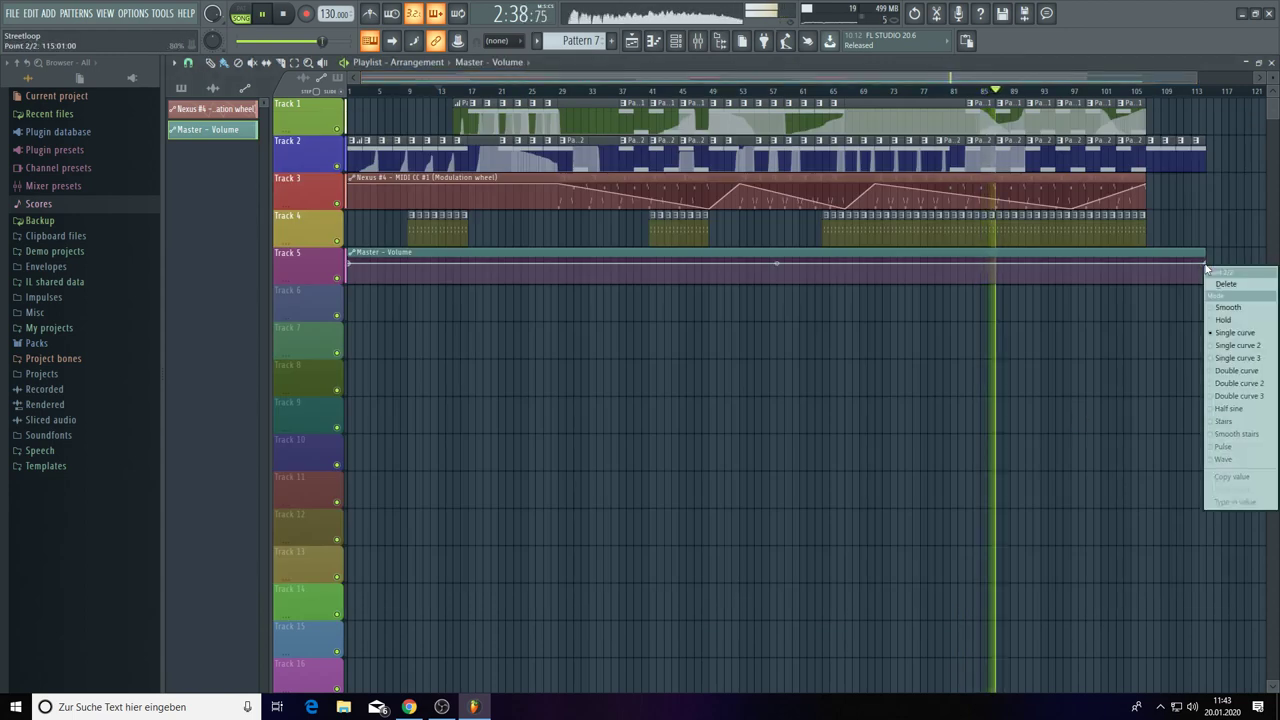
pyautogui.click(1247, 455)
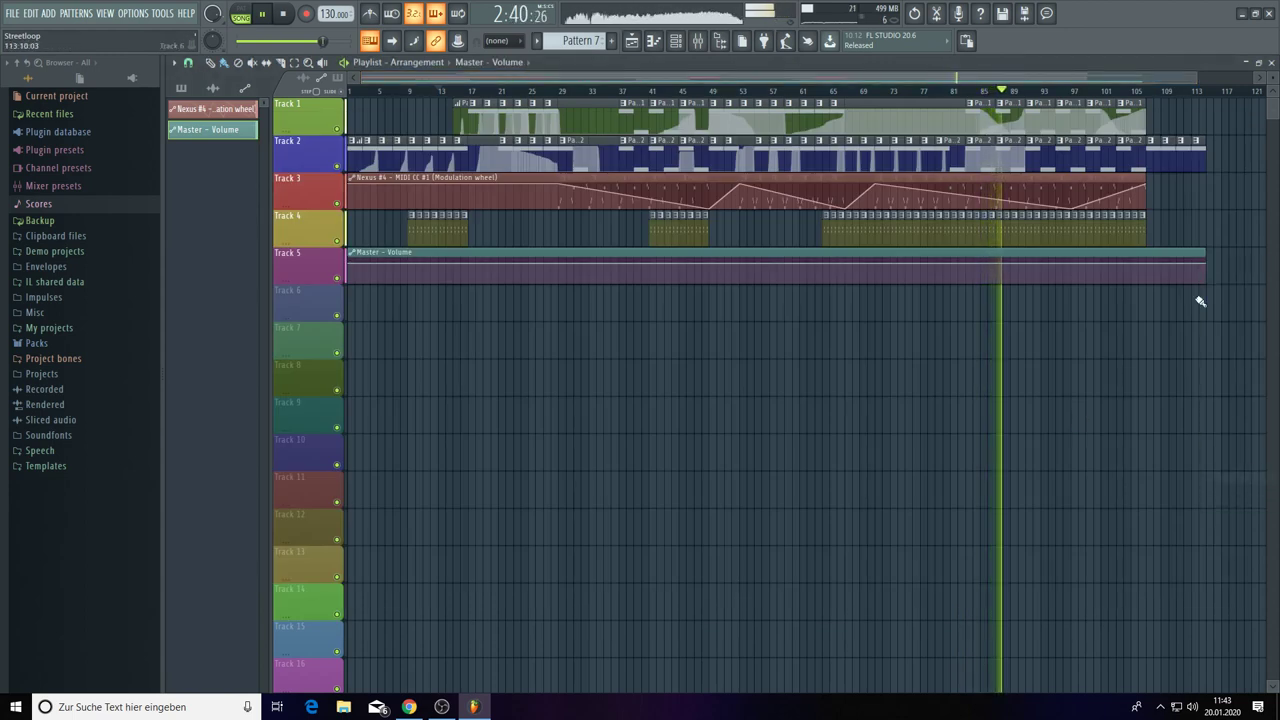
pyautogui.rightClick(1149, 266)
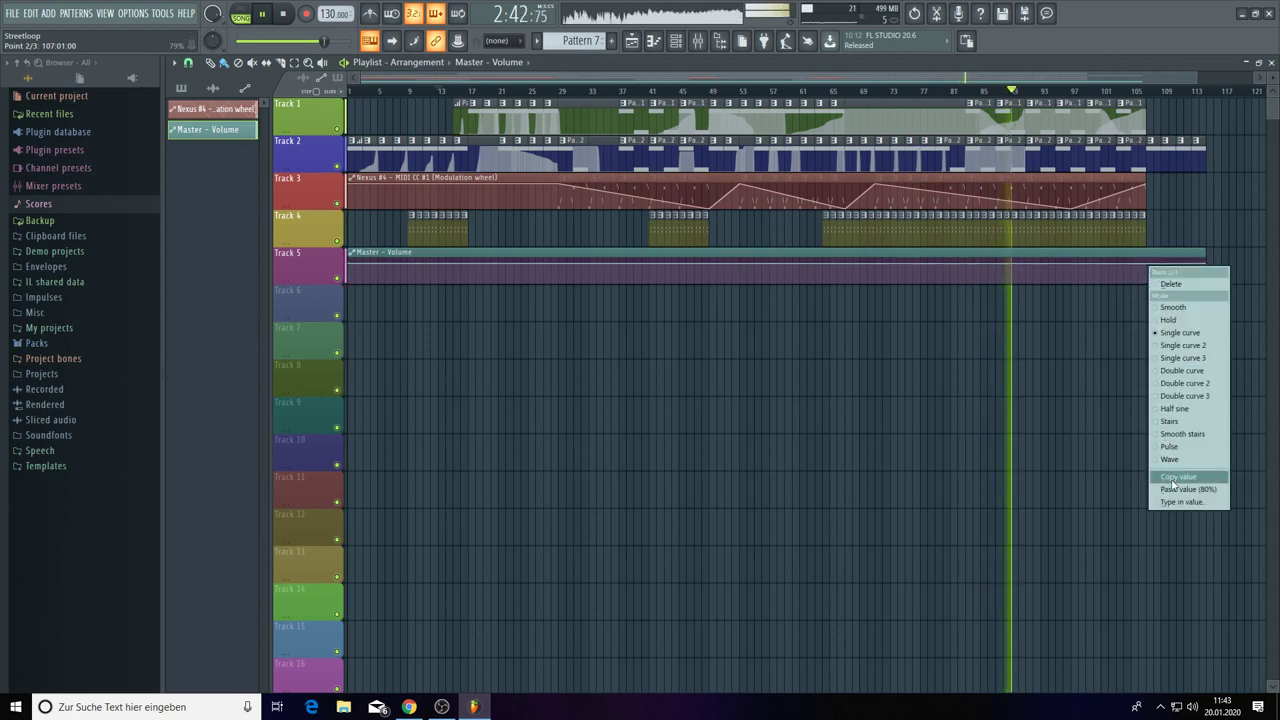
pyautogui.click(1173, 490)
pyautogui.moveTo(1203, 263); pyautogui.dragTo(1210, 305)
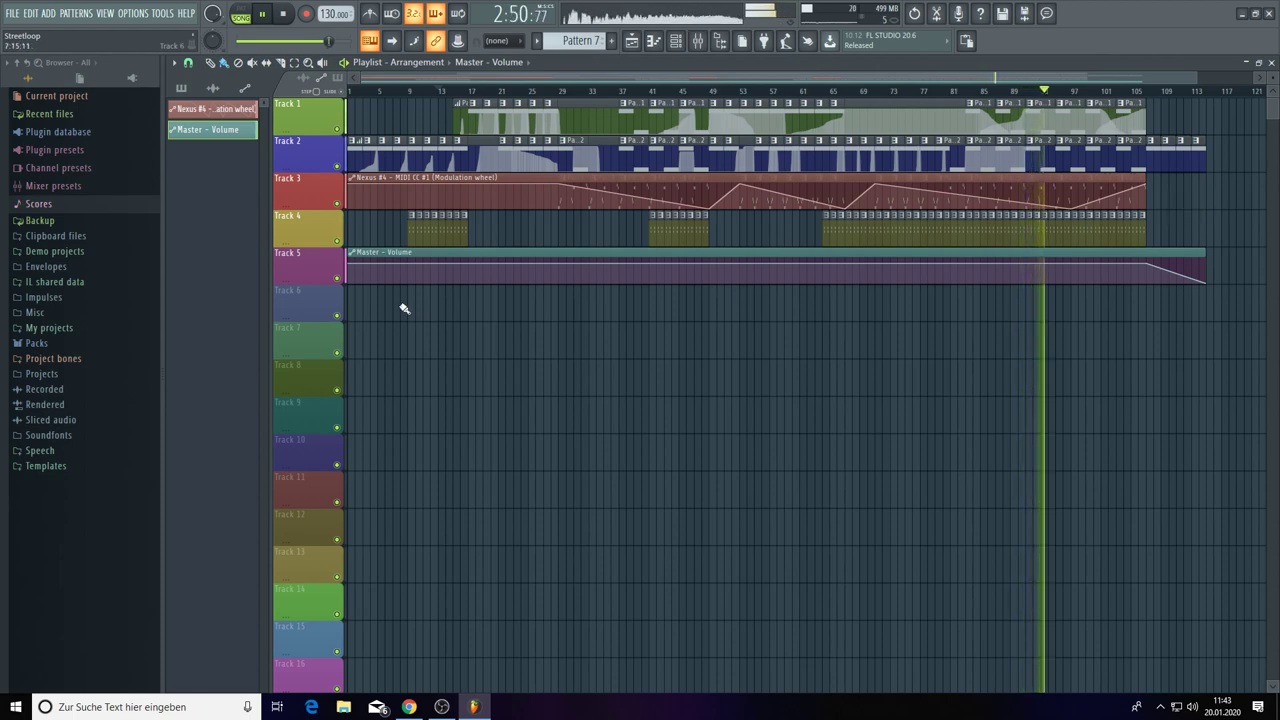
# - Enlarge the playlist tracks vertically and save the Streetloop project under its existing name
pyautogui.scroll(3, 408, 308)
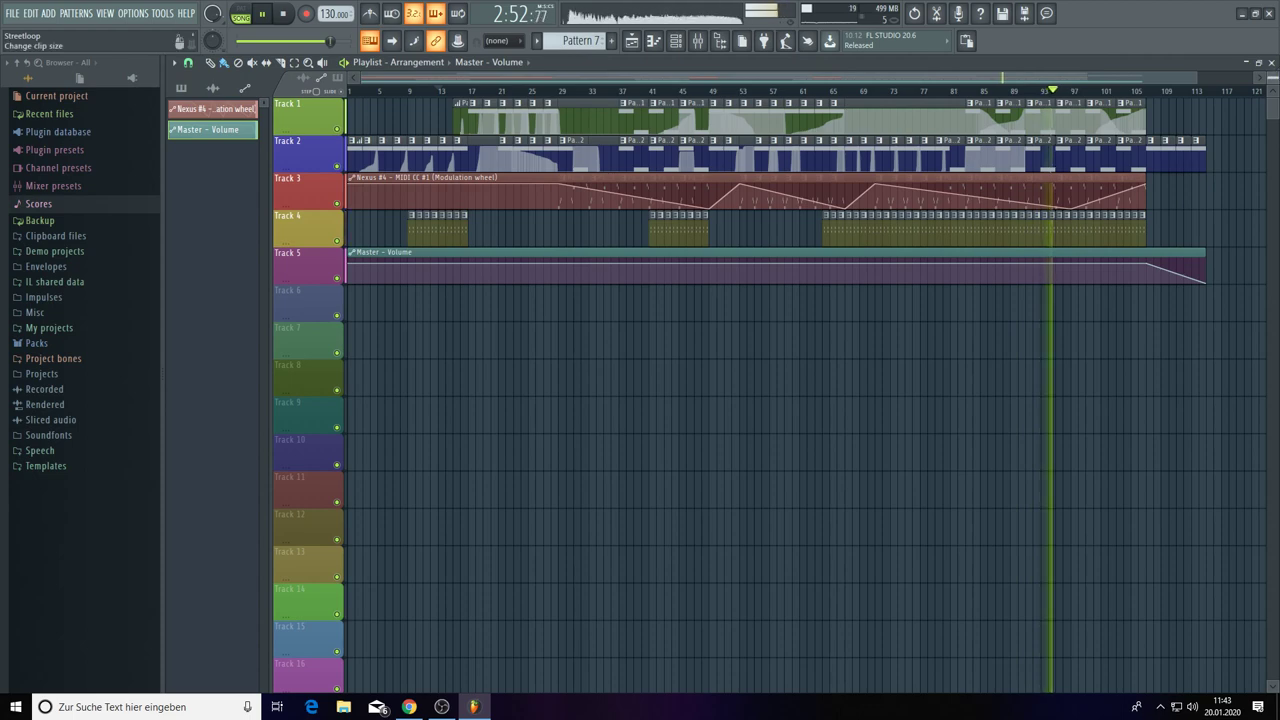
pyautogui.scroll(1, 1246, 175)
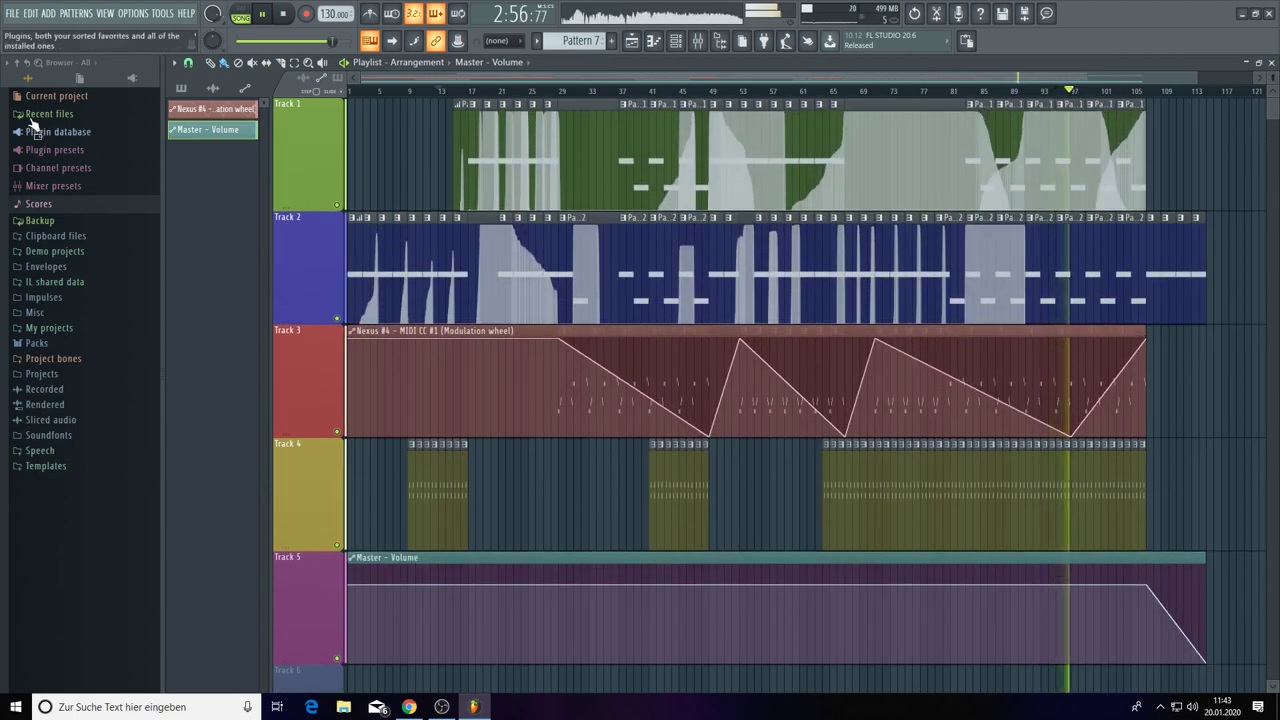
pyautogui.click(12, 13)
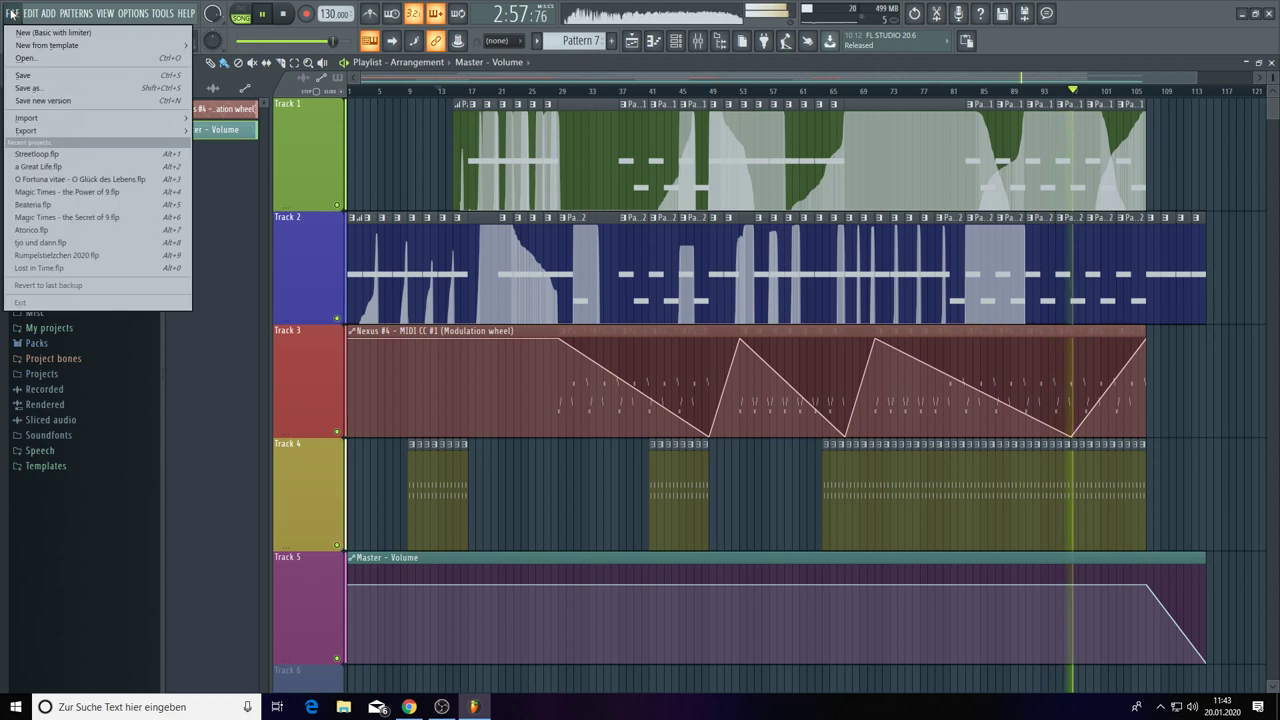
pyautogui.click(28, 76)
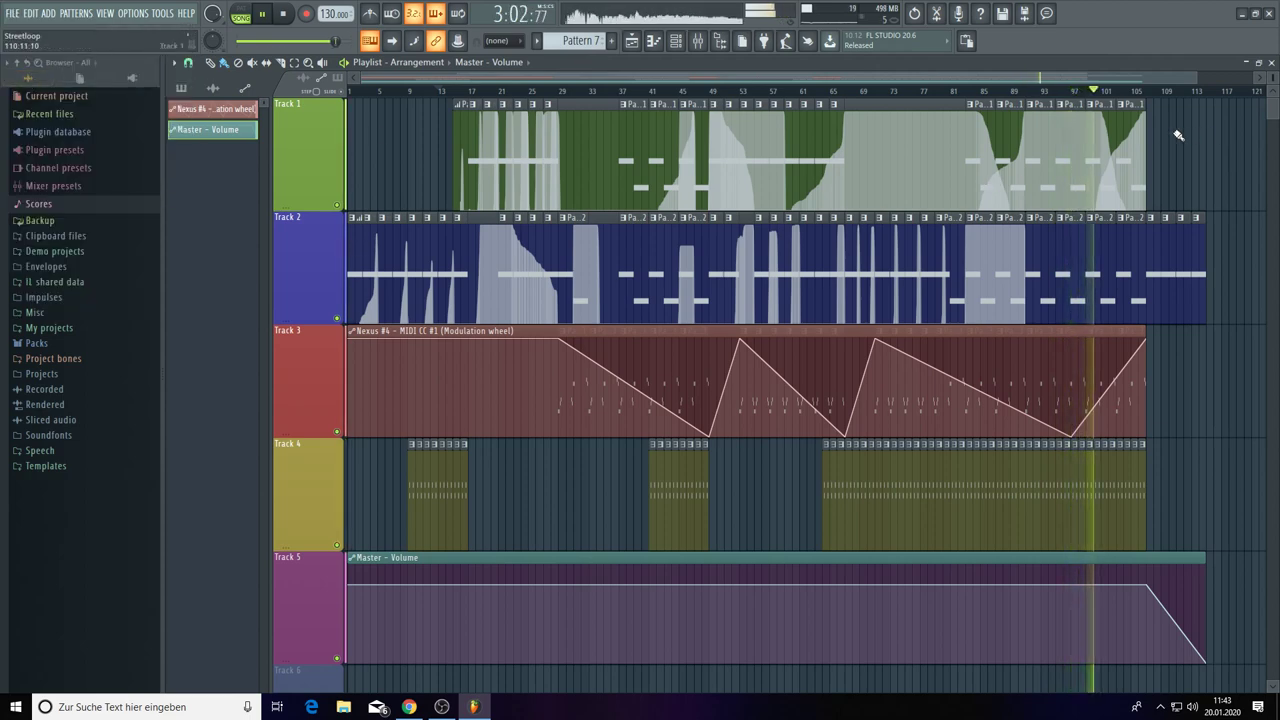
# - Stop playback near the end of the song, then view the project credits and close them
pyautogui.keyDown('alt'); pyautogui.scroll(-2, 1178, 135); pyautogui.keyUp('alt')
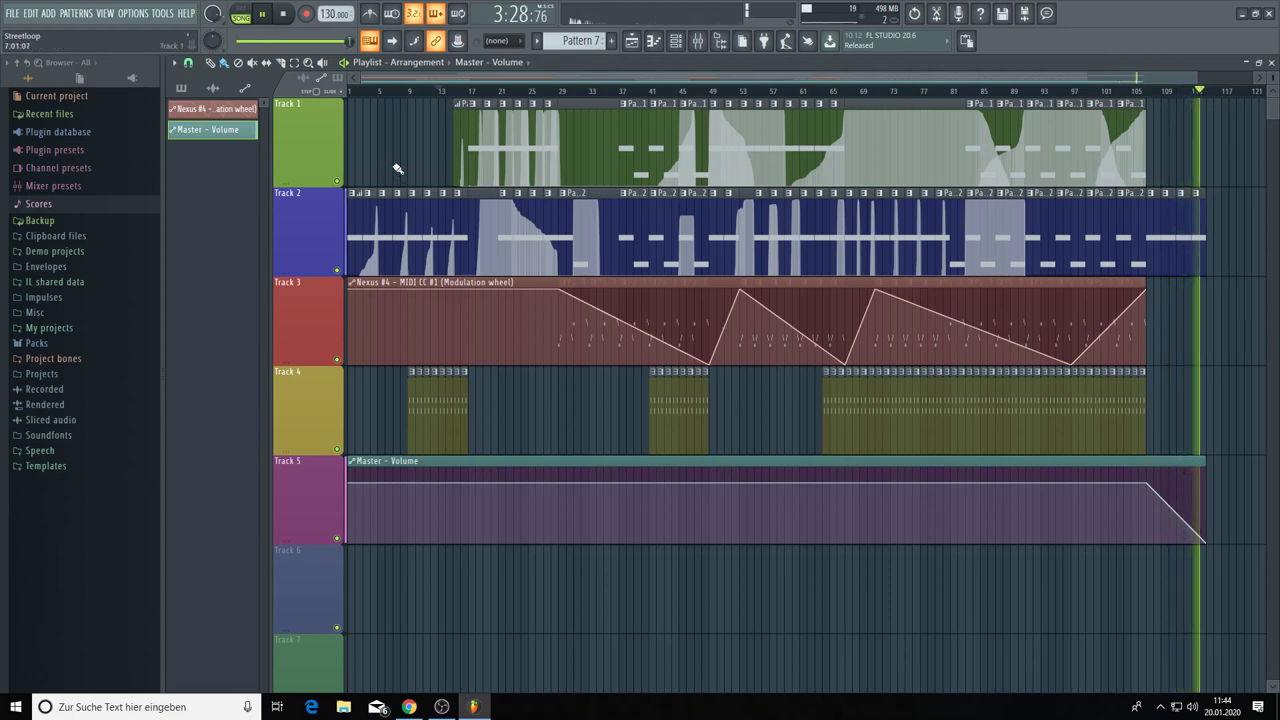
pyautogui.click(285, 15)
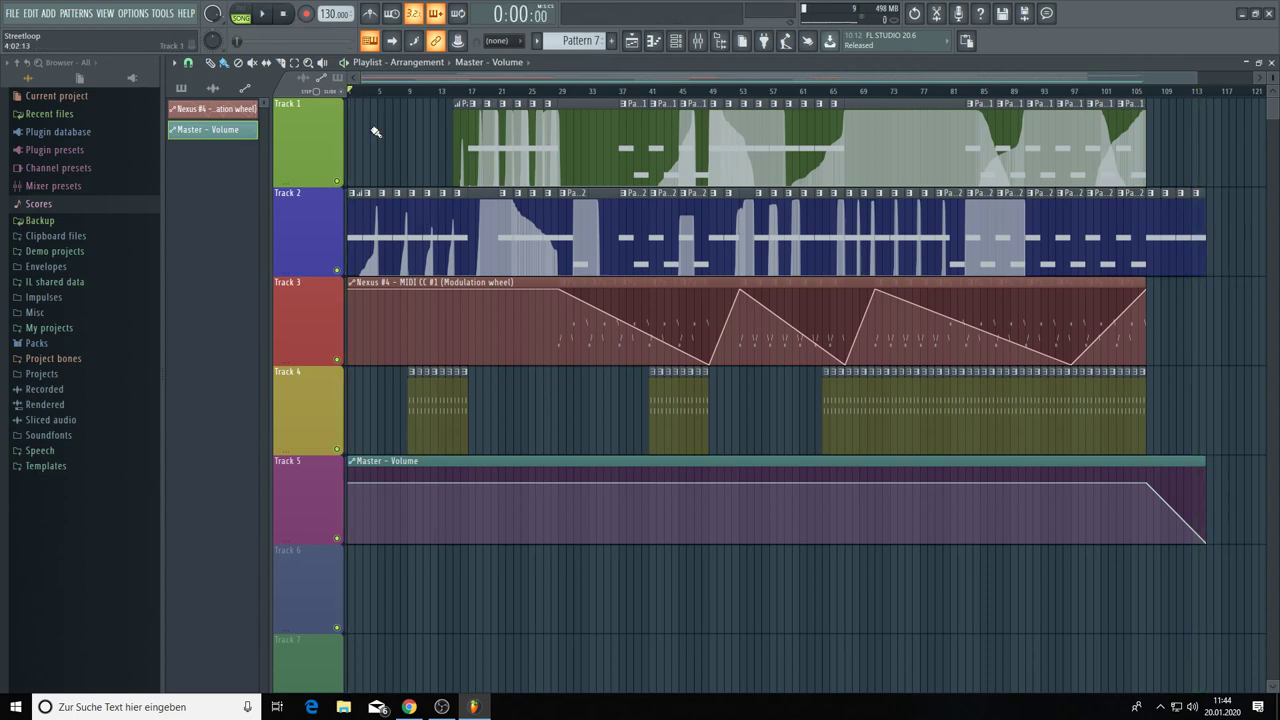
pyautogui.click(1046, 13)
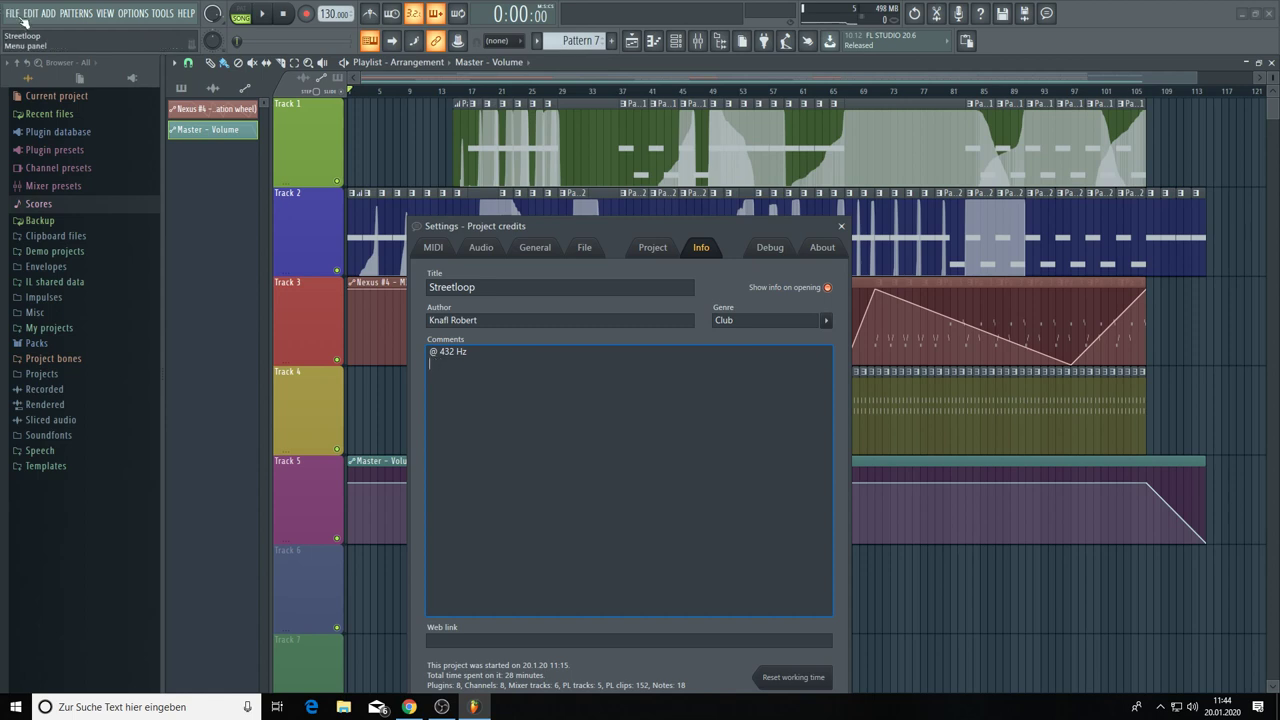
pyautogui.click(841, 226)
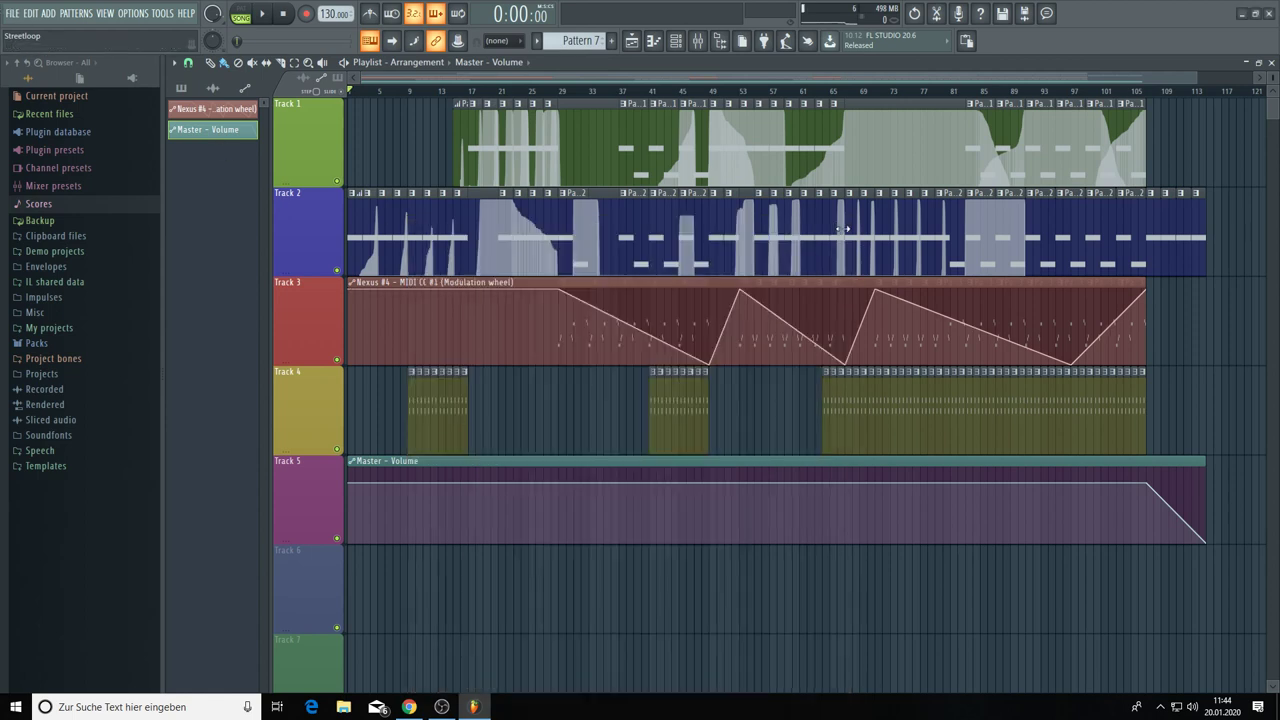
# - Open the Fruity Limiter on the mixer's Master track, play the song from the start and widen the limiter display on both sides
pyautogui.click(700, 42)
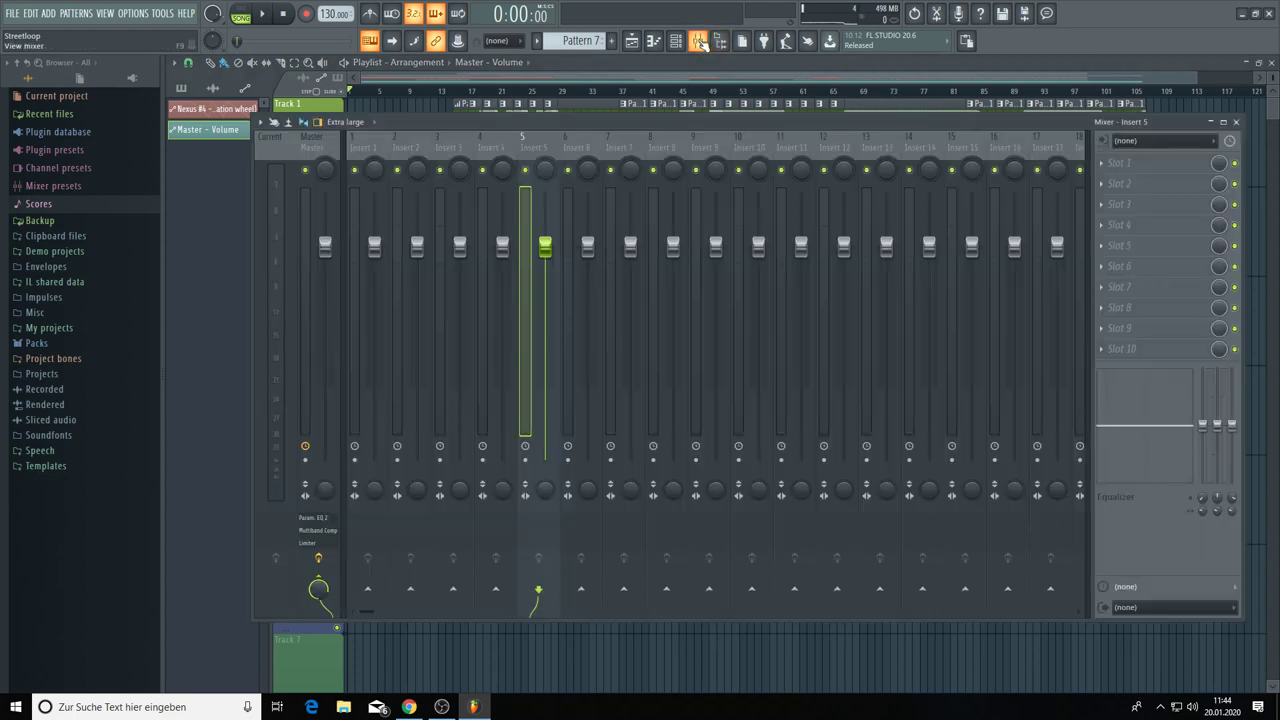
pyautogui.click(313, 146)
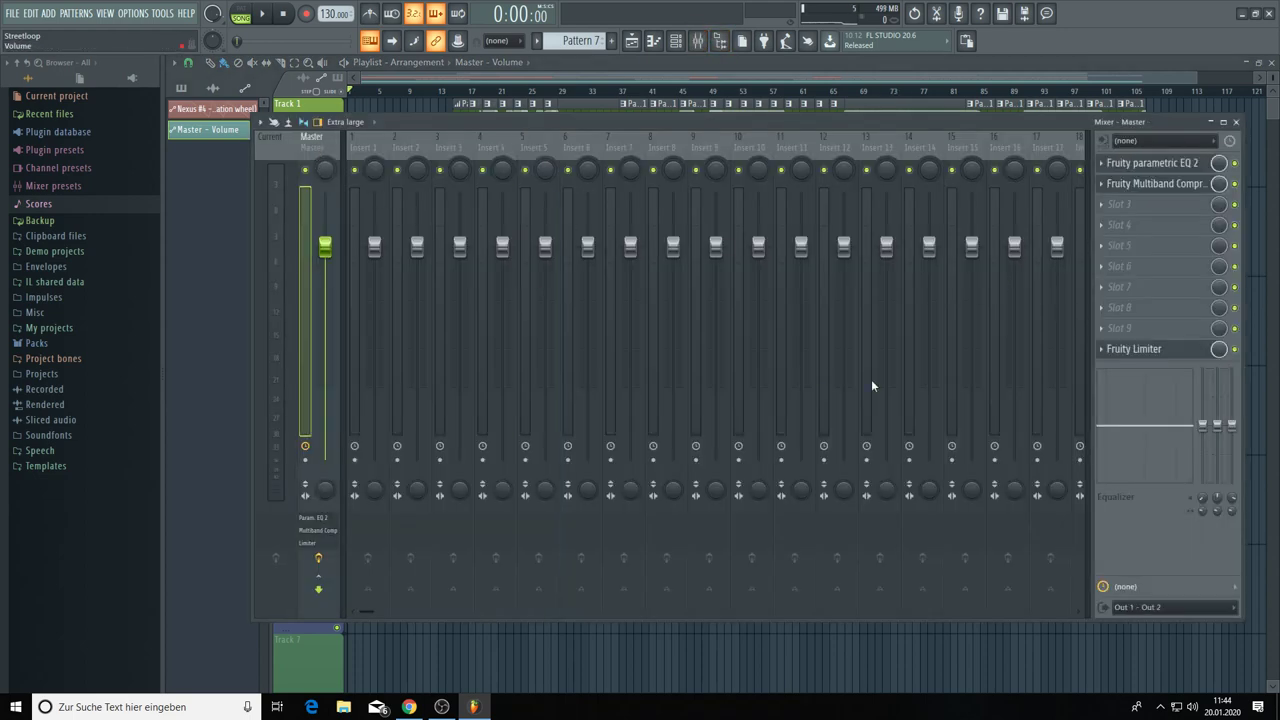
pyautogui.click(1122, 350)
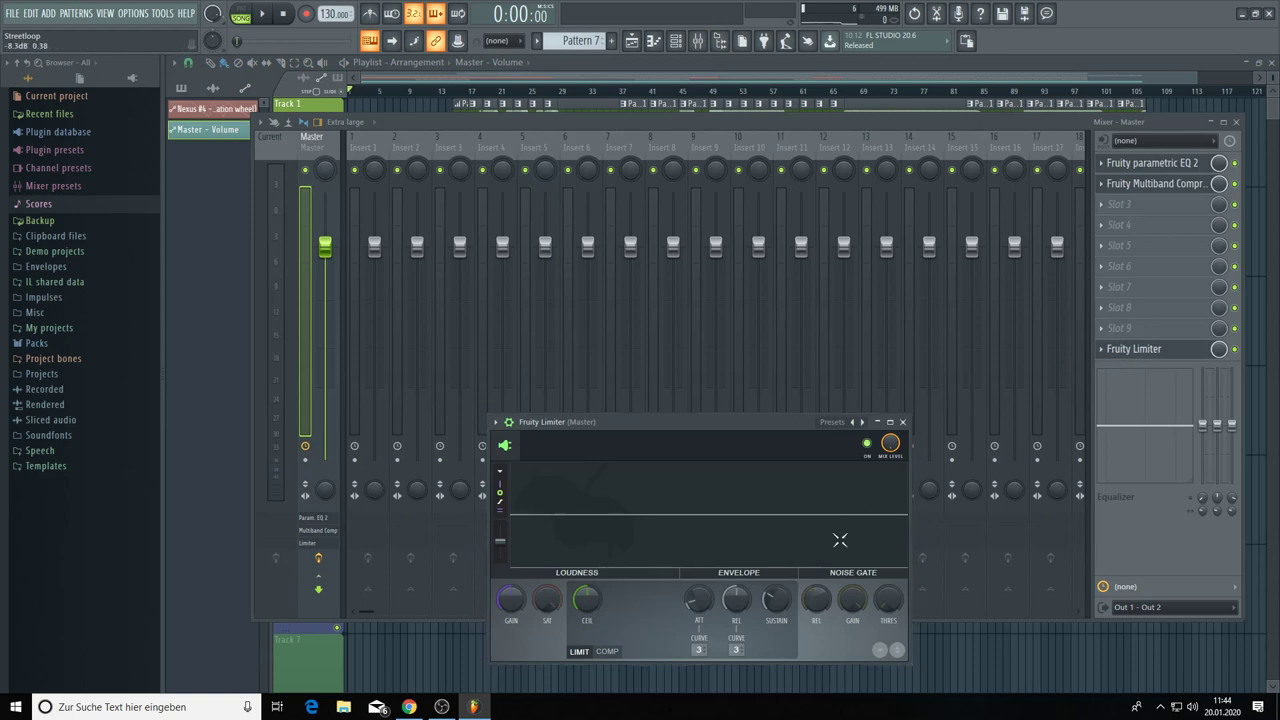
pyautogui.click(264, 15)
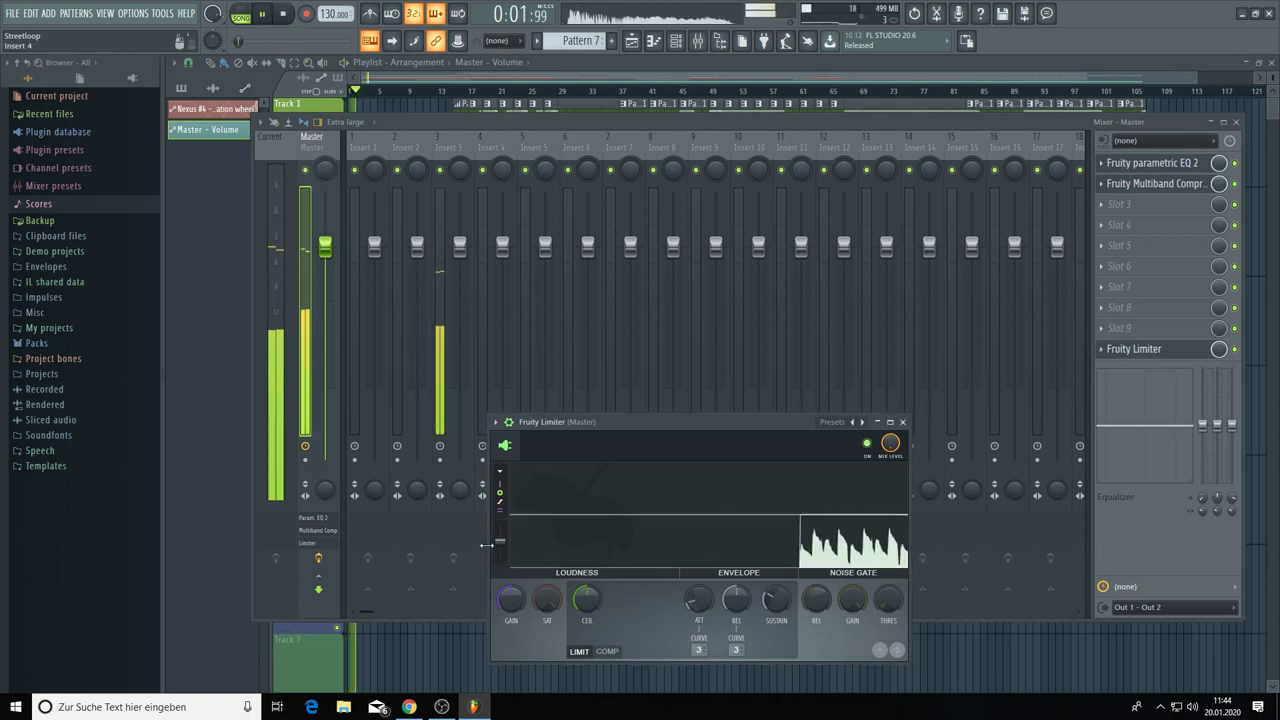
pyautogui.moveTo(486, 545); pyautogui.dragTo(173, 548)
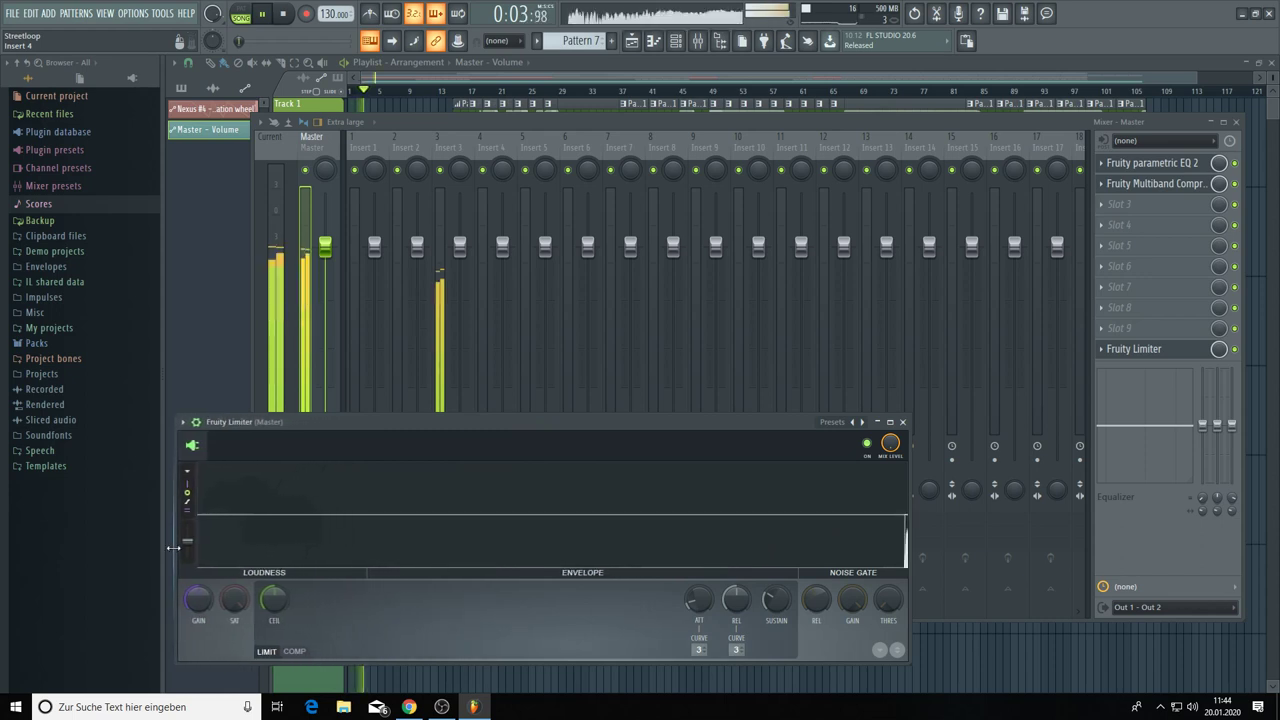
pyautogui.moveTo(908, 619); pyautogui.dragTo(1262, 619)
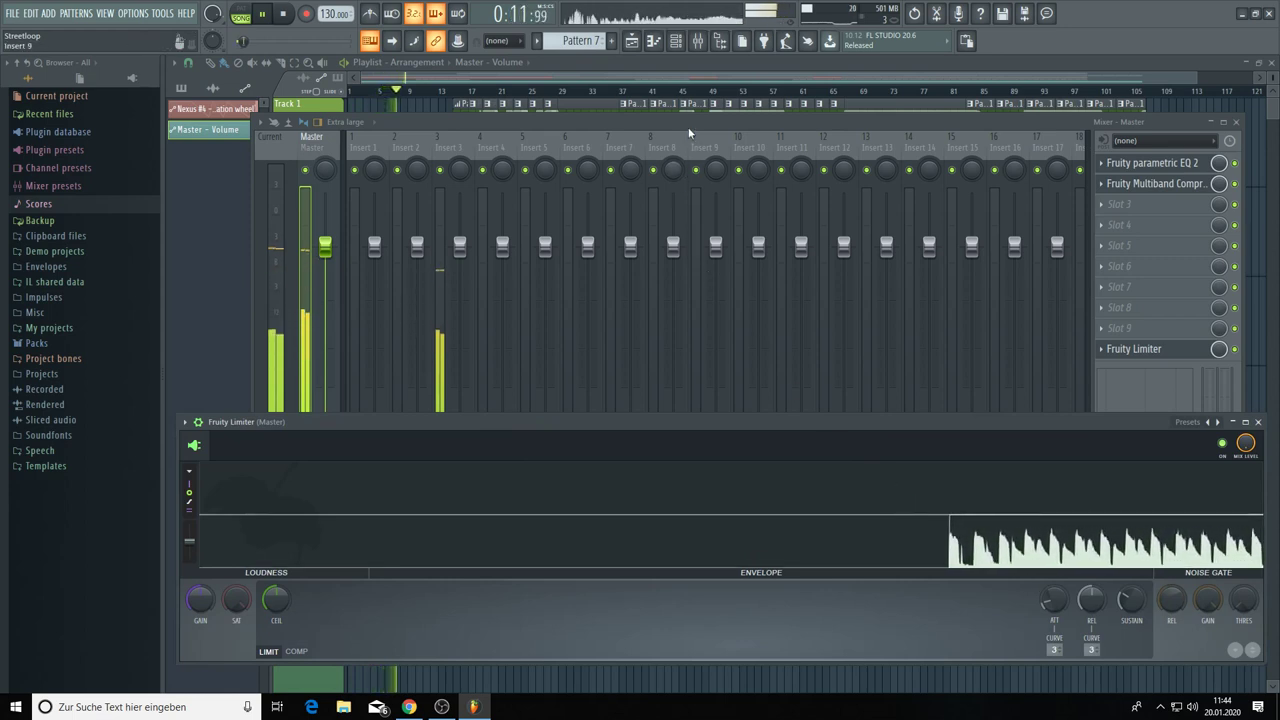
# - Open the Master track's Fruity Multiband Compressor, close the mixer and place the compressor over the lower part of the limiter to monitor playback
pyautogui.click(1166, 185)
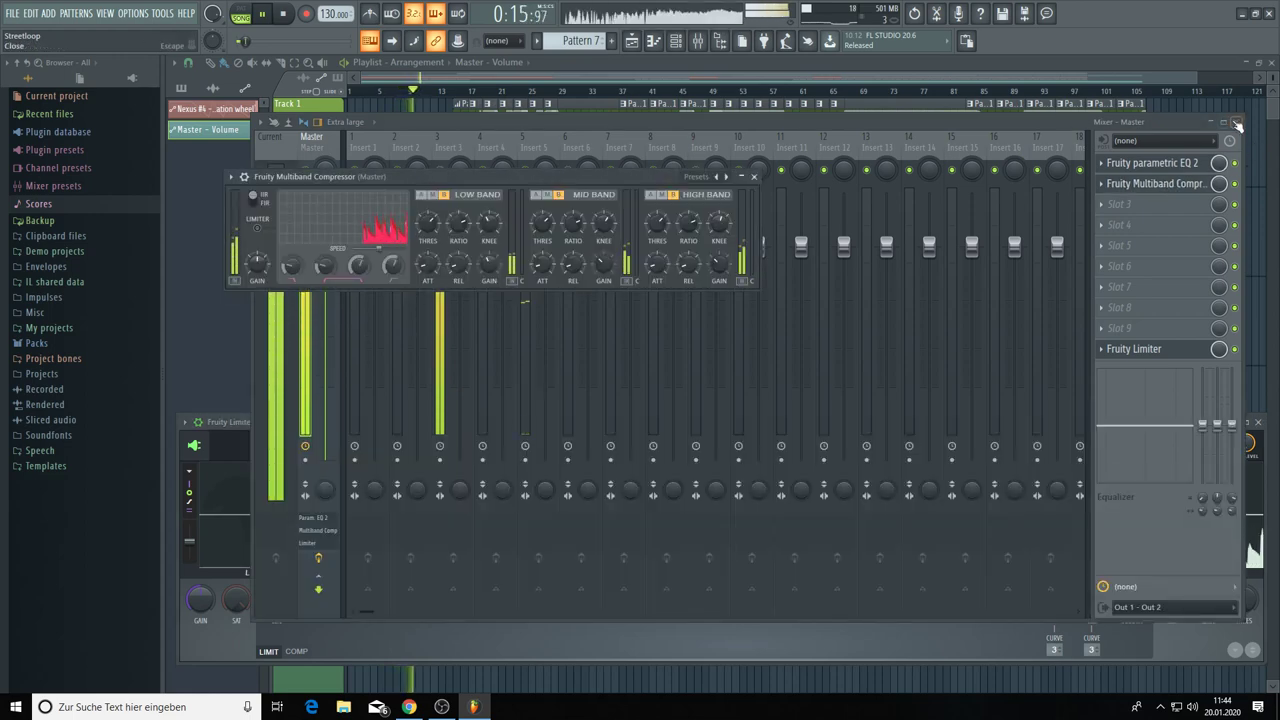
pyautogui.click(1237, 122)
pyautogui.moveTo(561, 176); pyautogui.dragTo(514, 563)
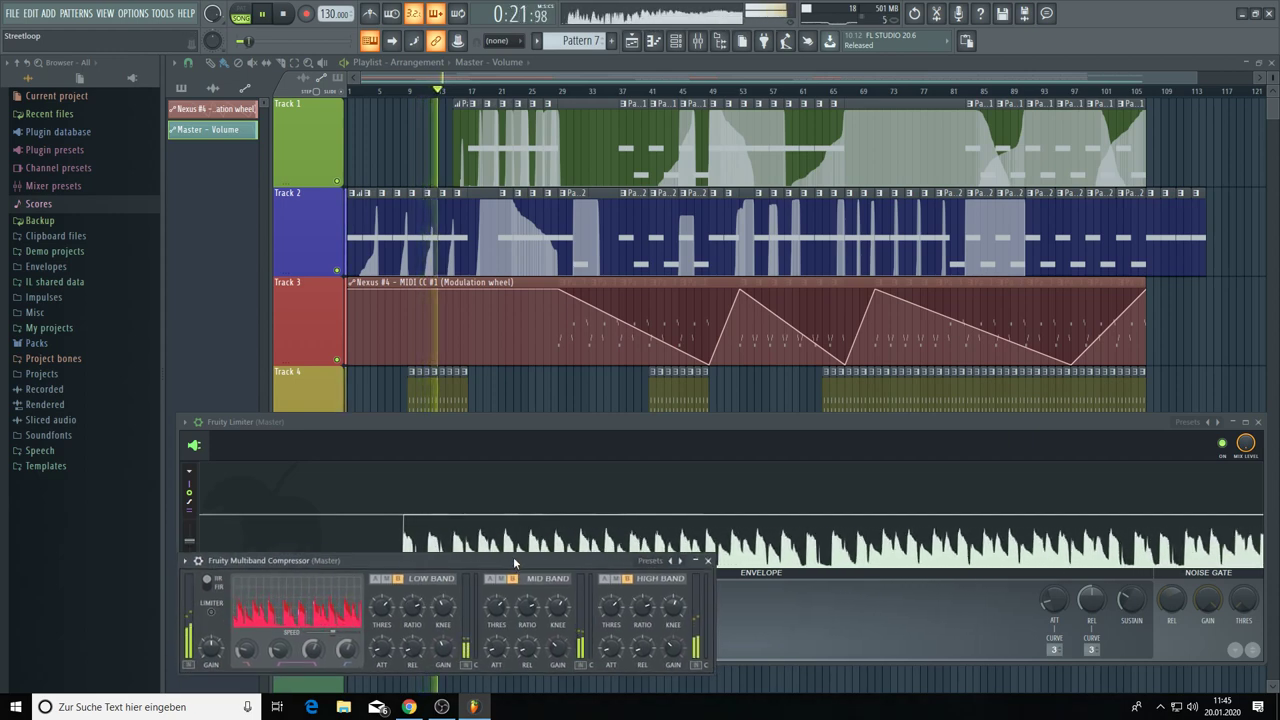
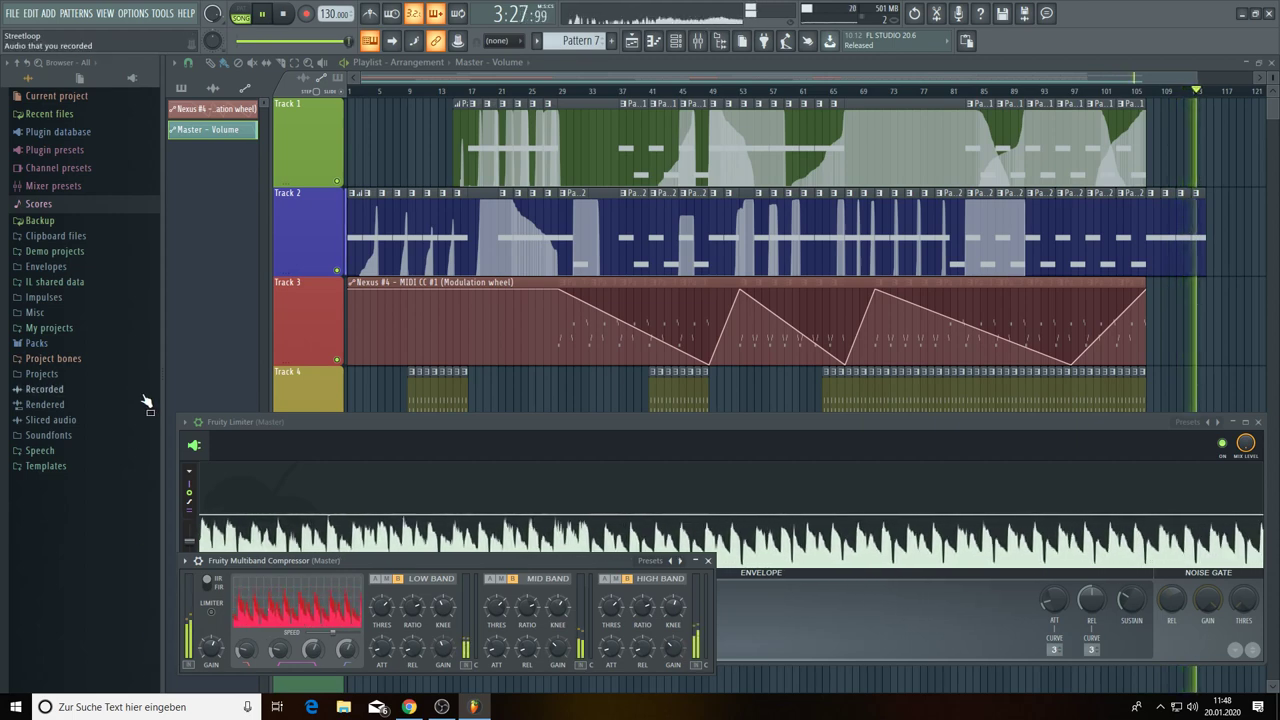
# - Stop playback once the fade-out is reached and save the project again
pyautogui.click(285, 14)
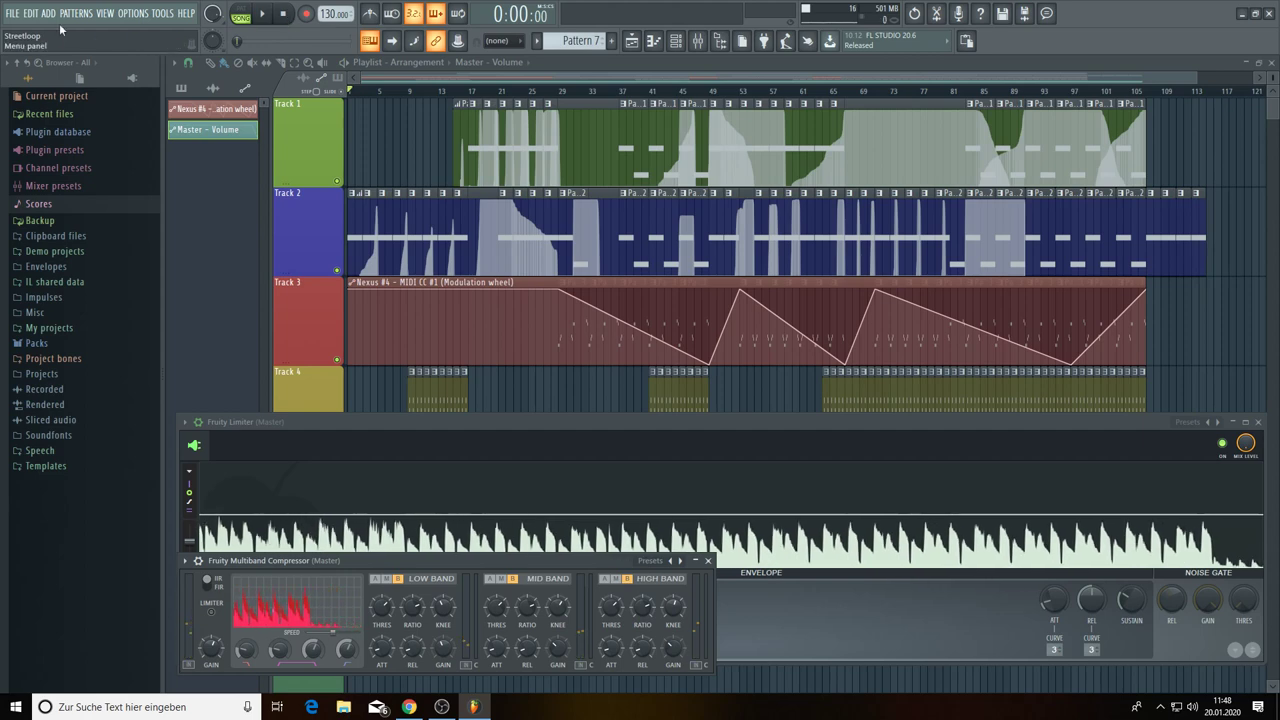
pyautogui.click(14, 13)
pyautogui.click(24, 76)
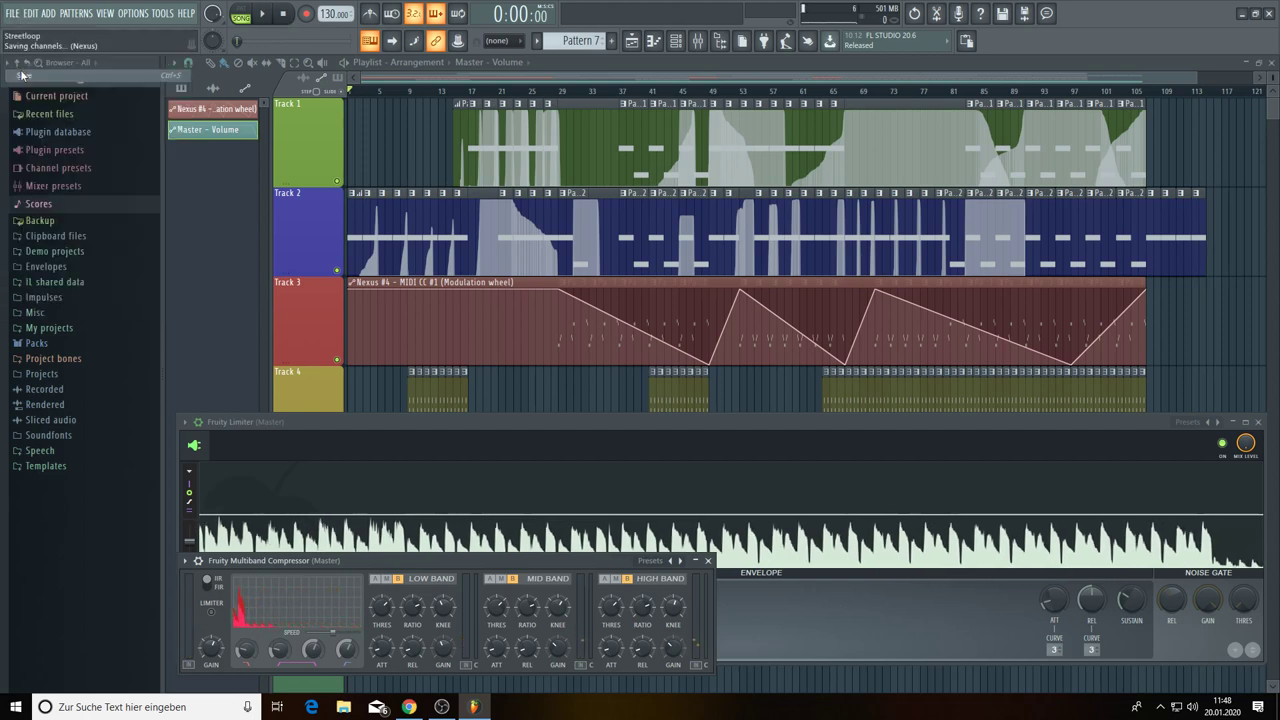
# - Render the full song as Streetloop.wav in the 1001 Heros folder, using WAV format with 16Bit int depth and stereo
pyautogui.click(1027, 14)
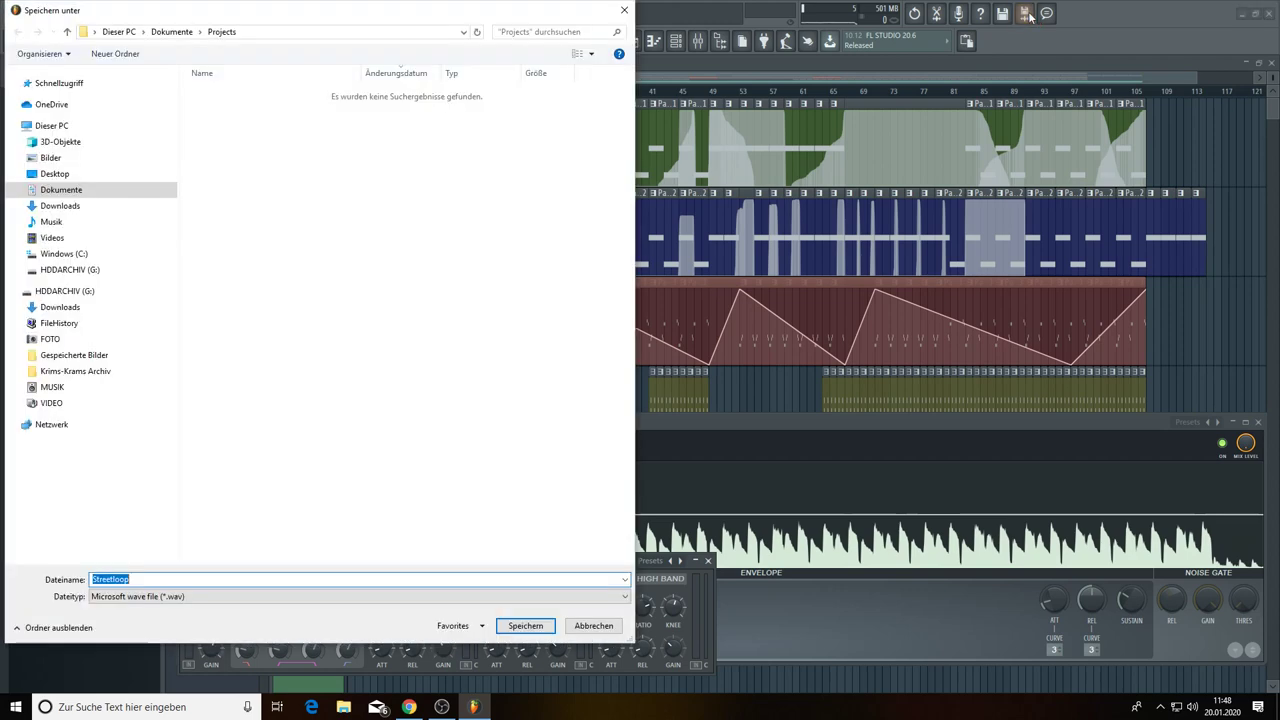
pyautogui.click(50, 85)
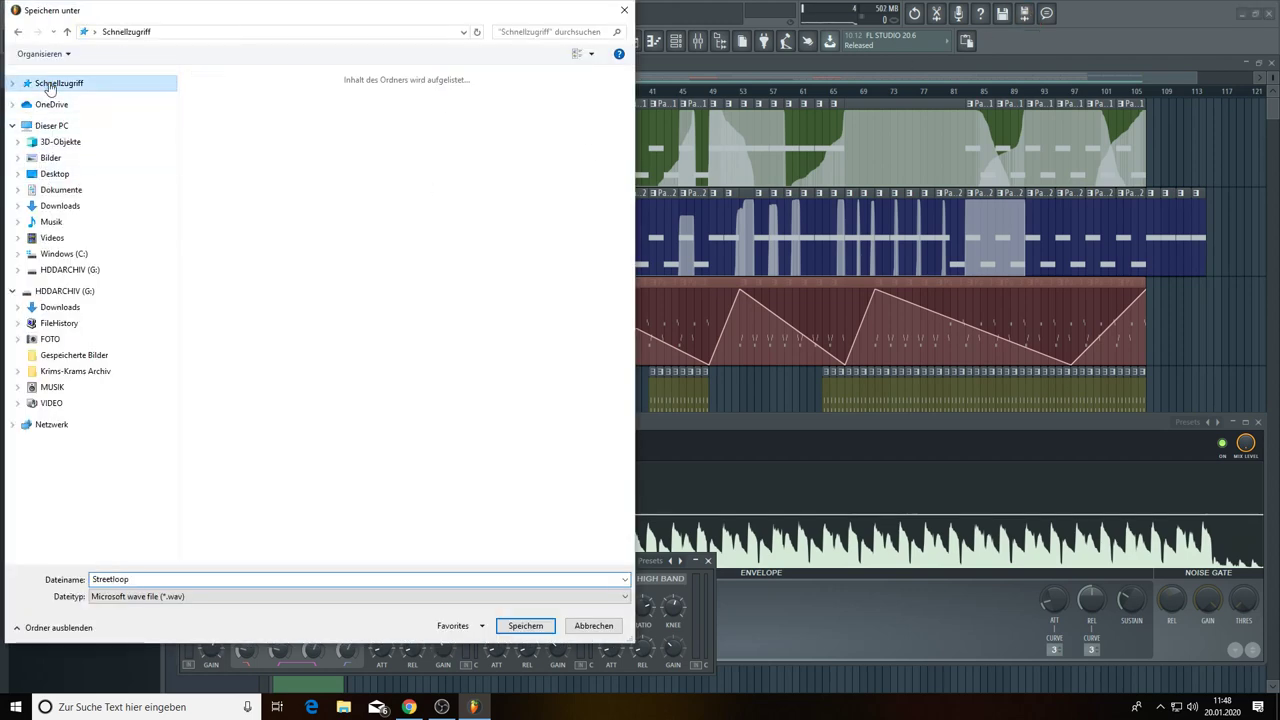
pyautogui.doubleClick(215, 200)
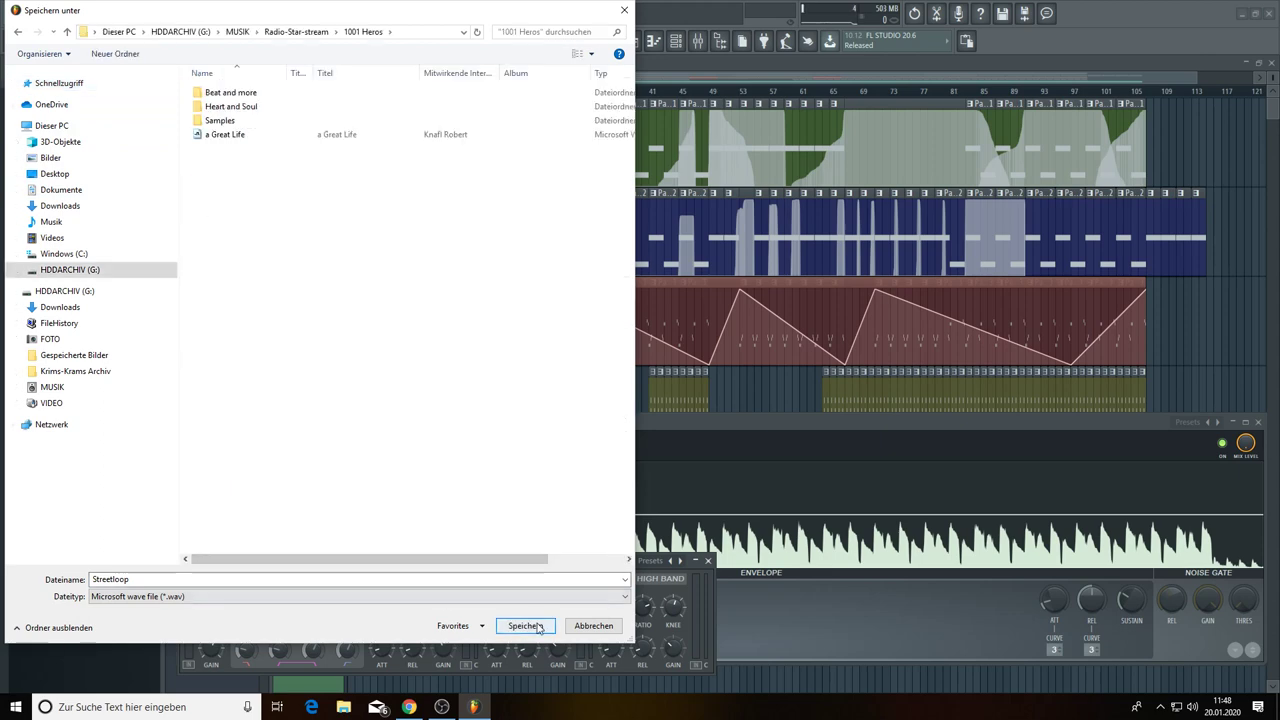
pyautogui.click(525, 626)
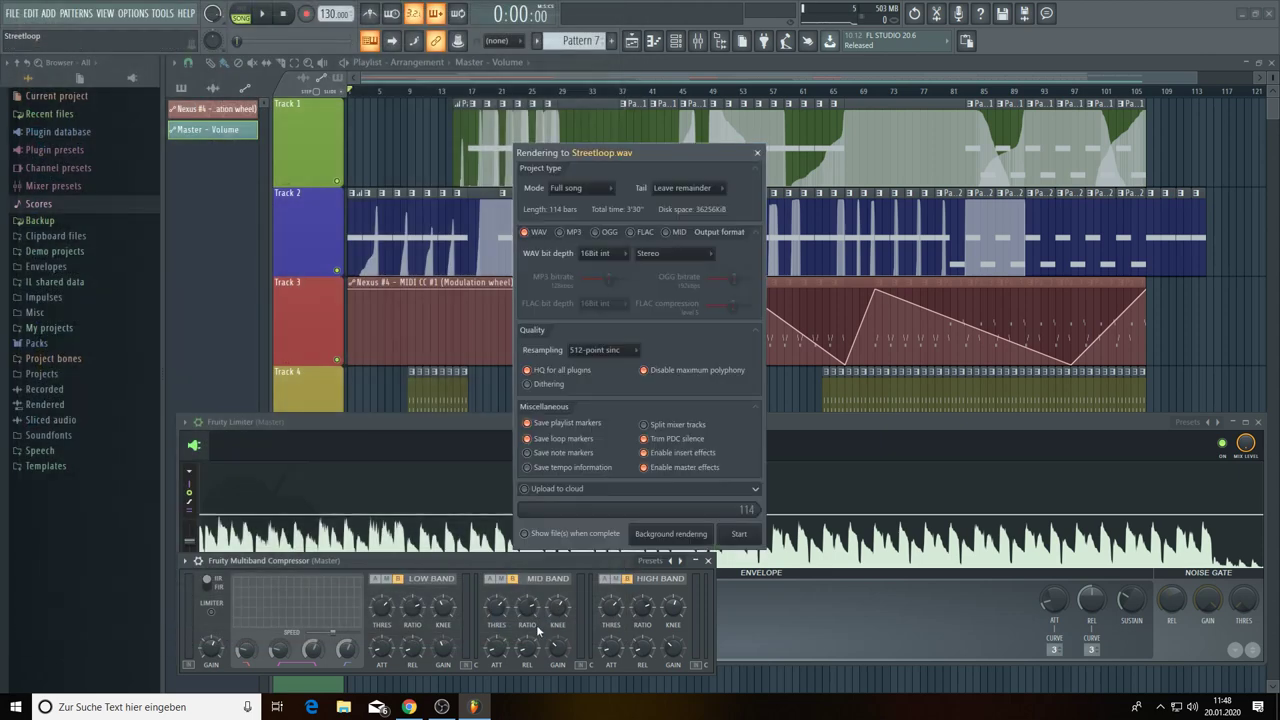
pyautogui.click(740, 535)
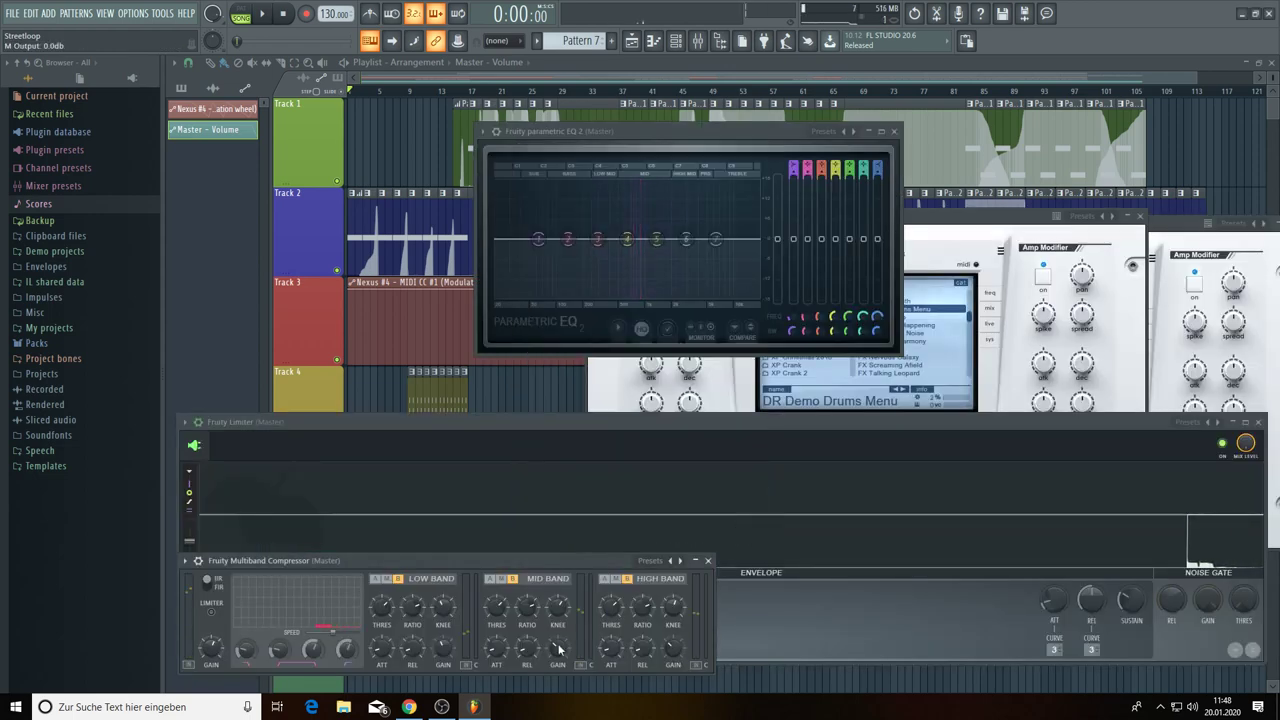
pyautogui.click(441, 707)
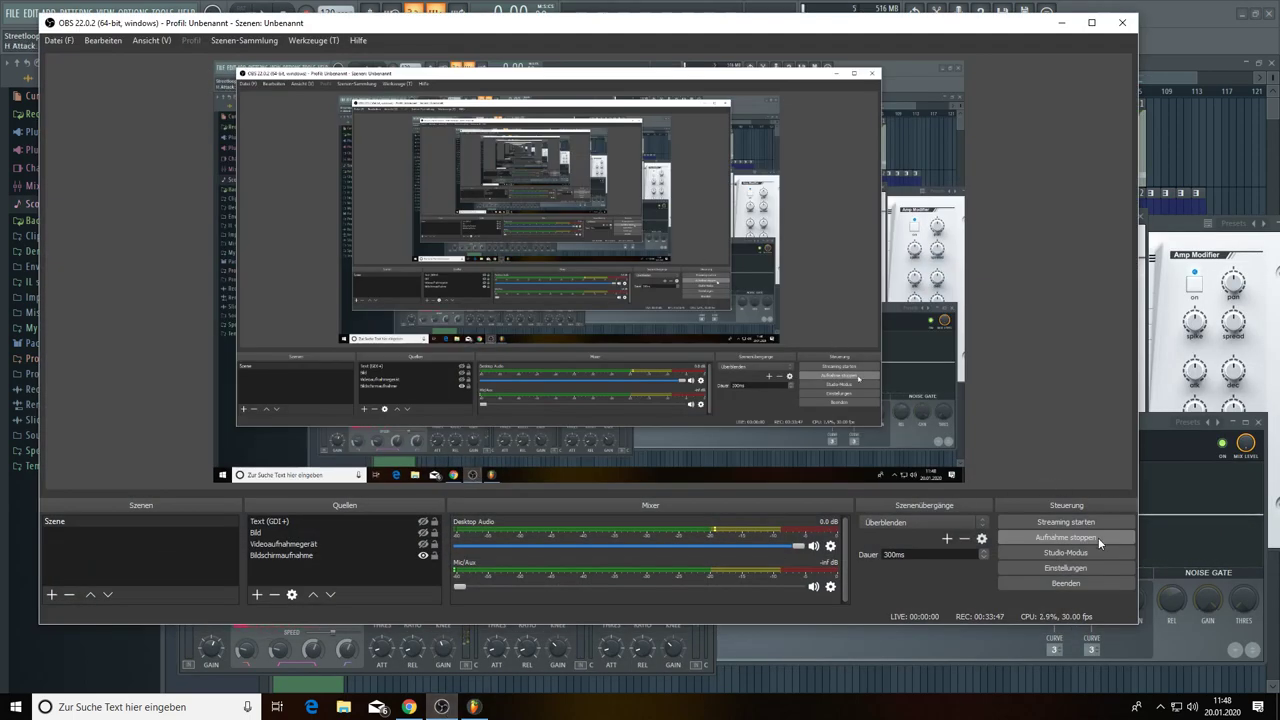